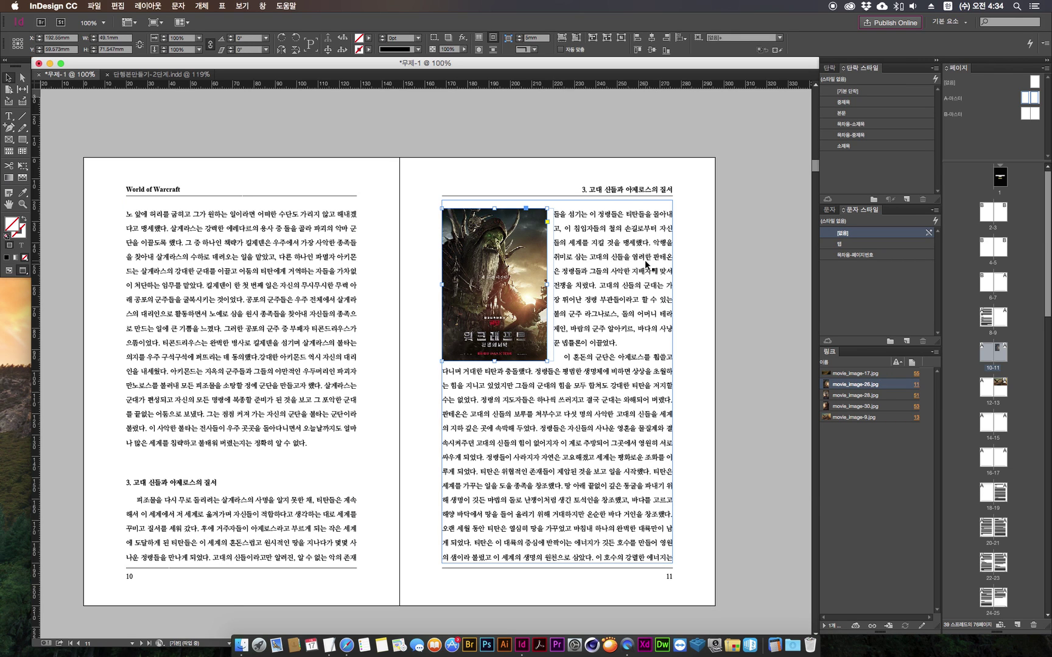
# Test text reflow on page 10 by adding paragraph breaks before "우두머리인" in the body text and removing them.
pyautogui.doubleClick(254, 512)
pyautogui.click(297, 381)
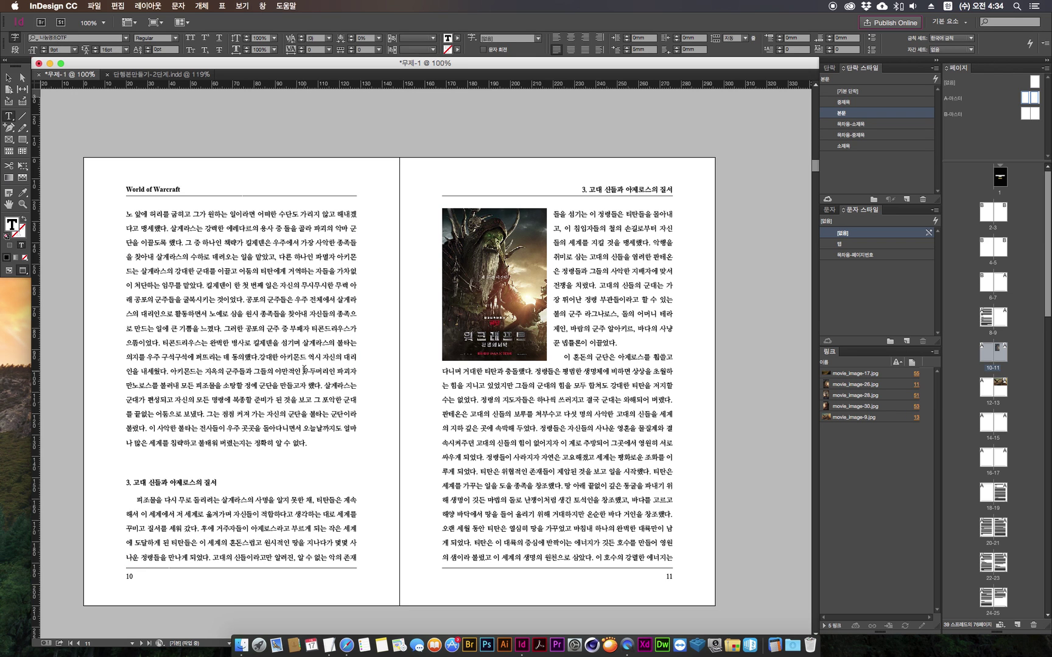
pyautogui.press('Return')
pyautogui.press('Return')
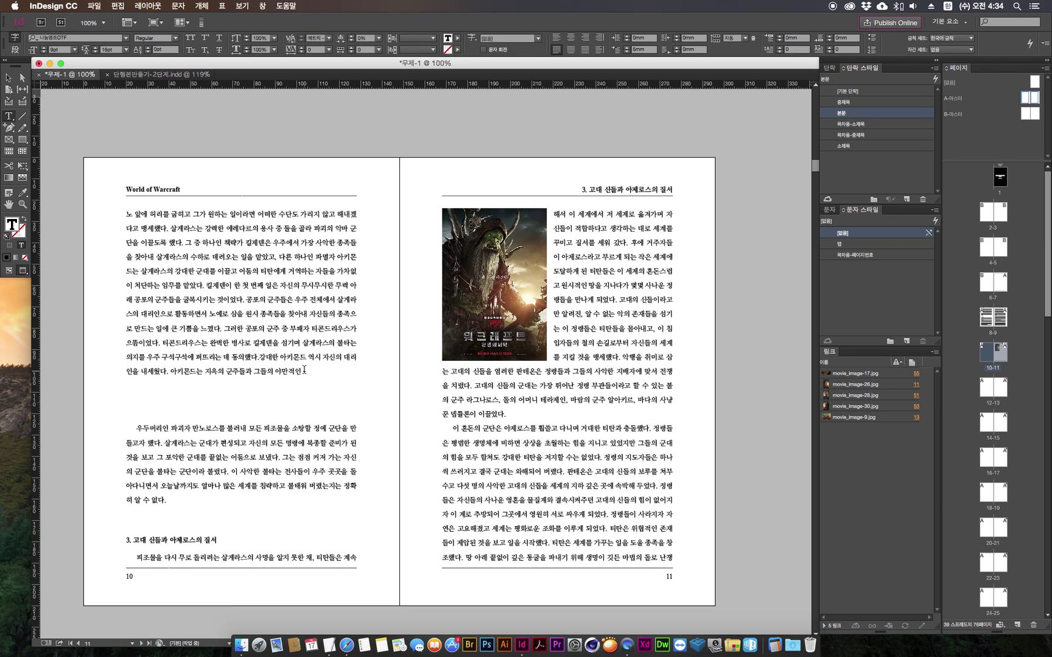
pyautogui.press('BackSpace')
pyautogui.press('BackSpace')
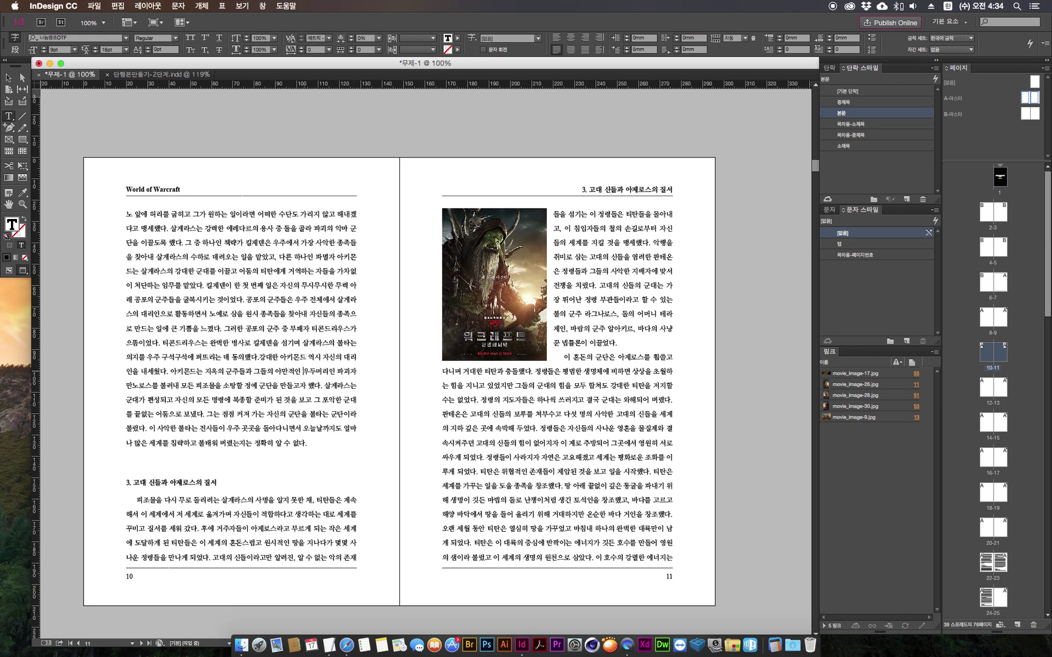
pyautogui.press('Return')
pyautogui.press('Return')
pyautogui.press('Return')
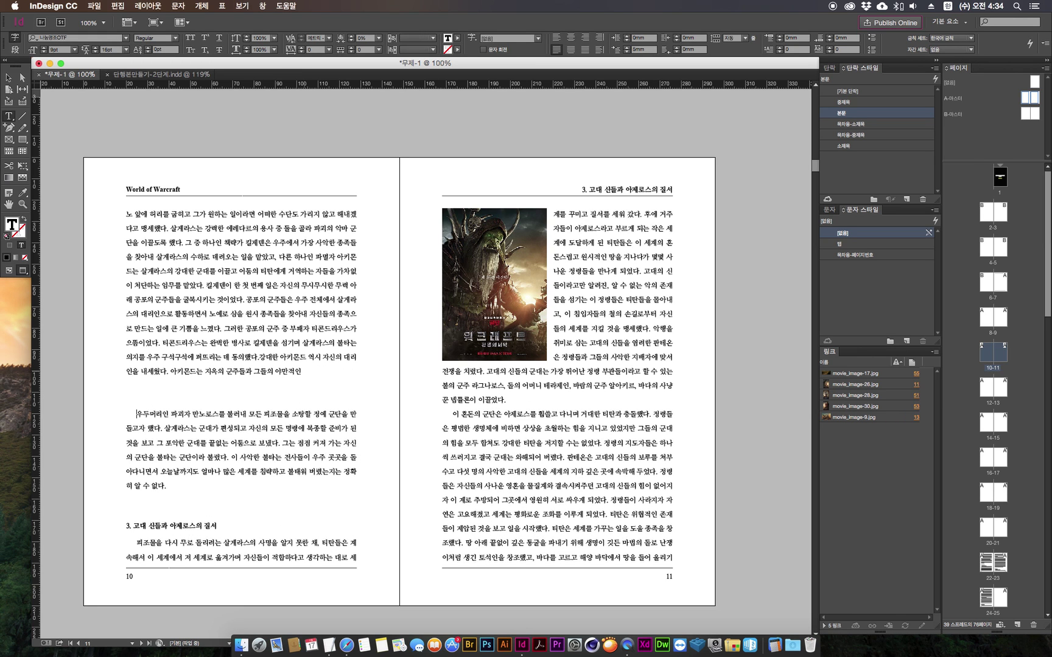
pyautogui.press('BackSpace')
pyautogui.press('BackSpace')
pyautogui.press('BackSpace')
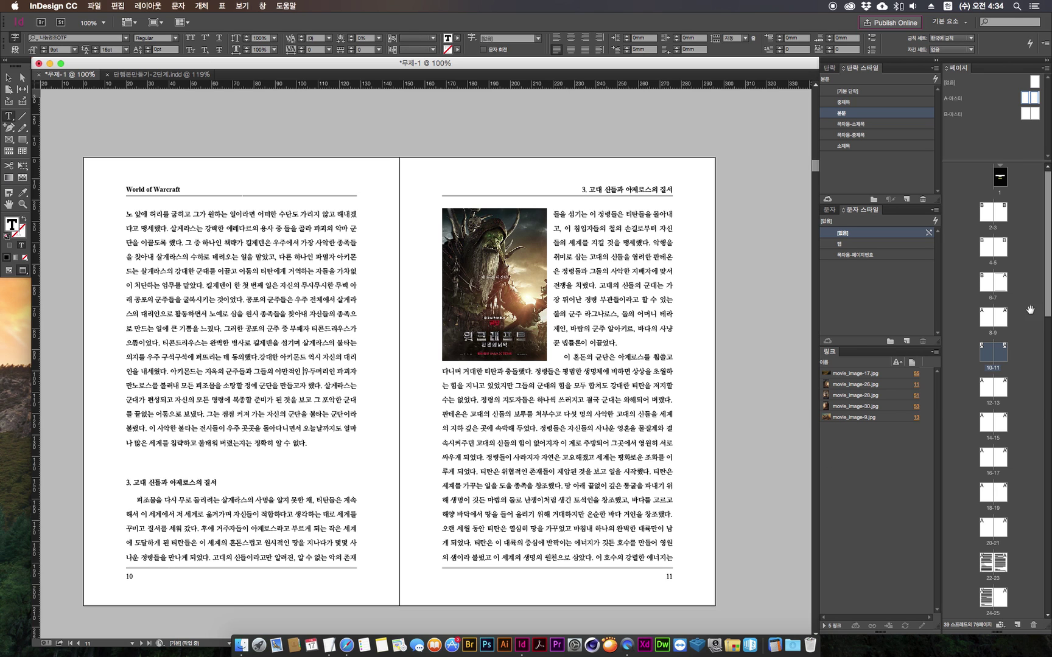
# Go through spreads 12-13, 14-15 and 52-53 to examine the image placement and surrounding text.
pyautogui.doubleClick(1004, 390)
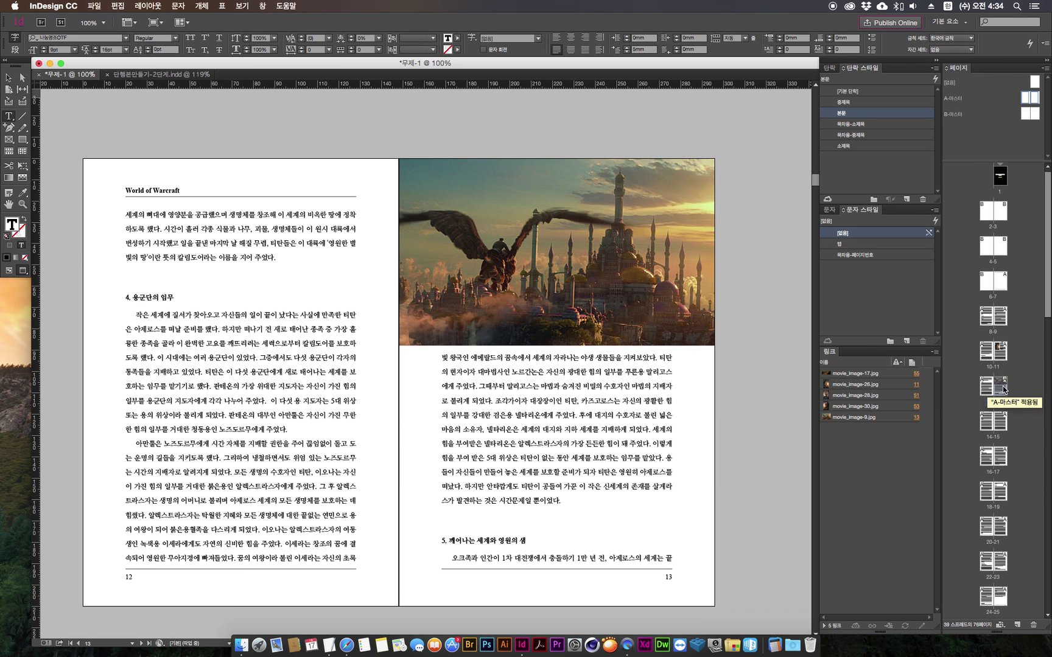
pyautogui.scroll(-2, 1011, 479)
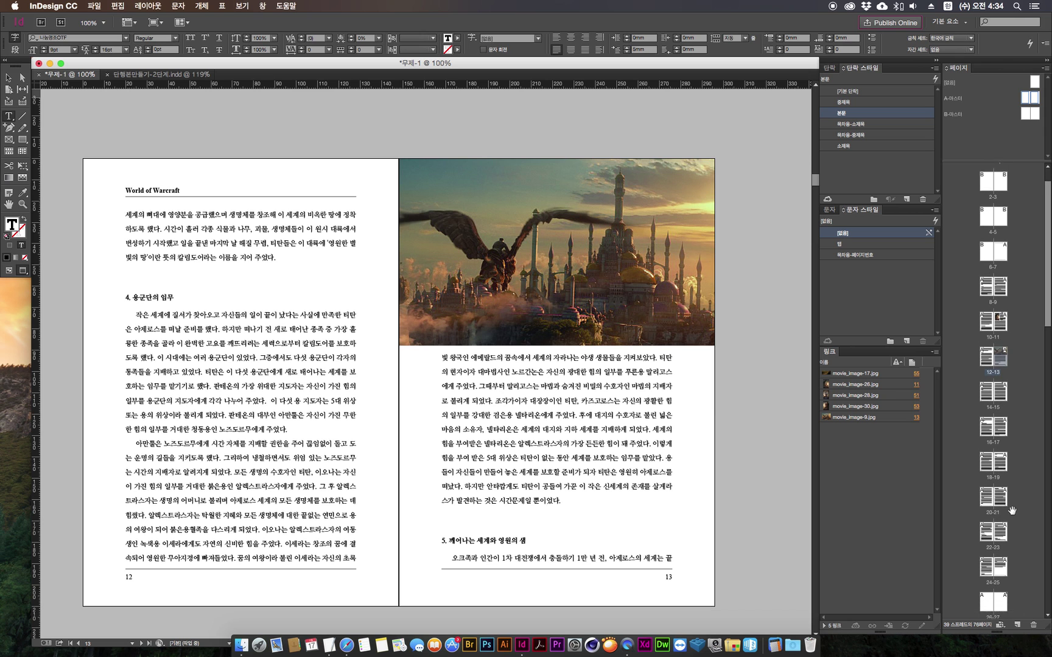
pyautogui.doubleClick(1000, 382)
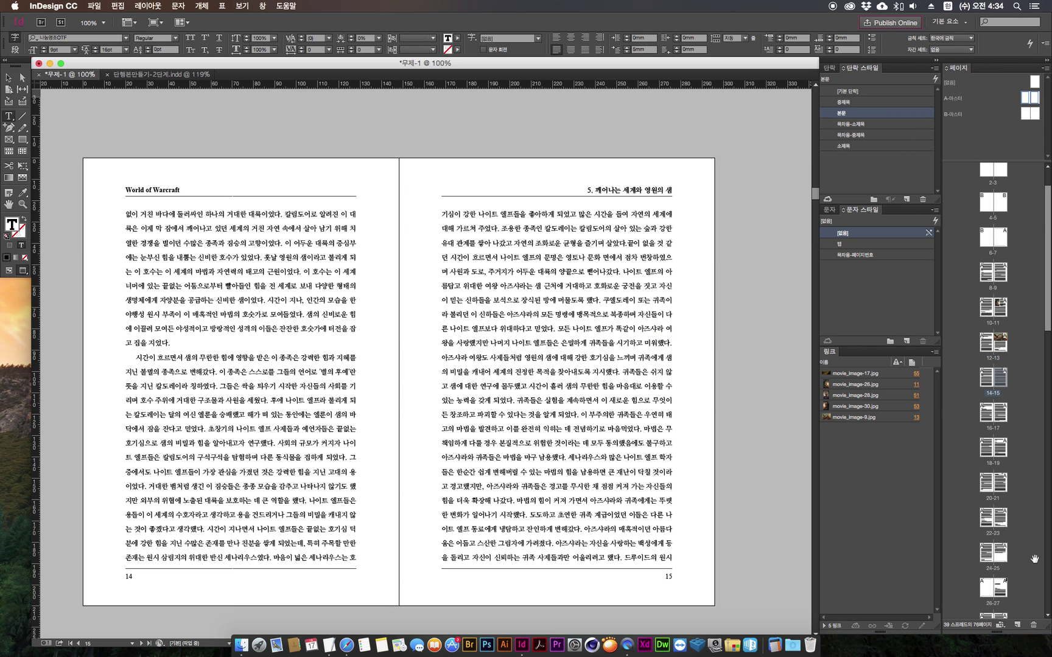
pyautogui.scroll(-10, 1023, 536)
pyautogui.scroll(-10, 1024, 557)
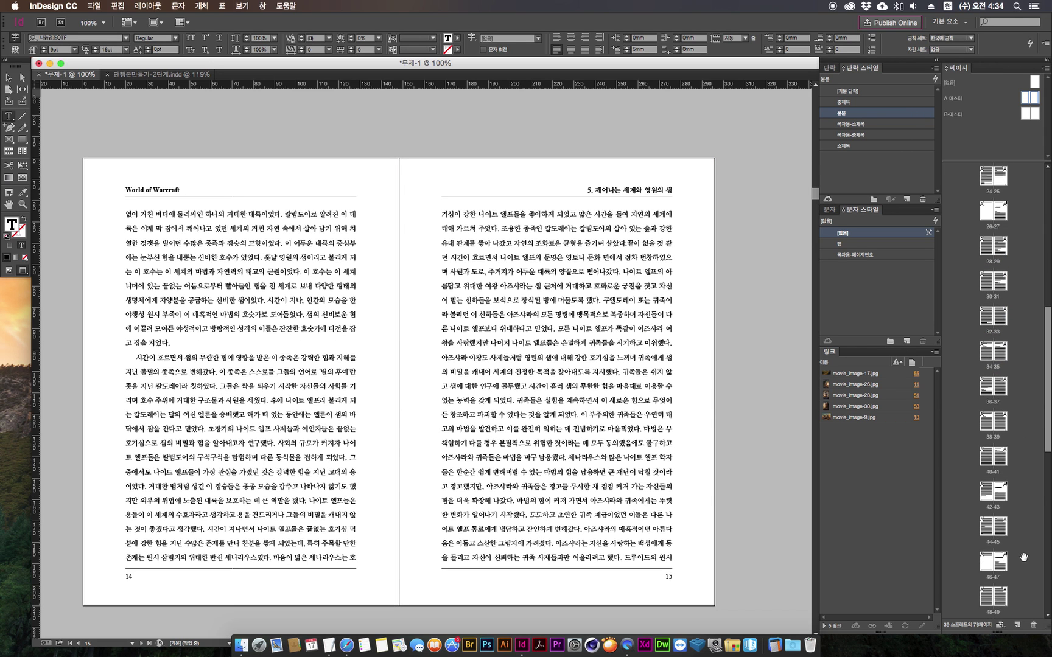
pyautogui.doubleClick(993, 521)
pyautogui.hscroll(8, 329, 463)
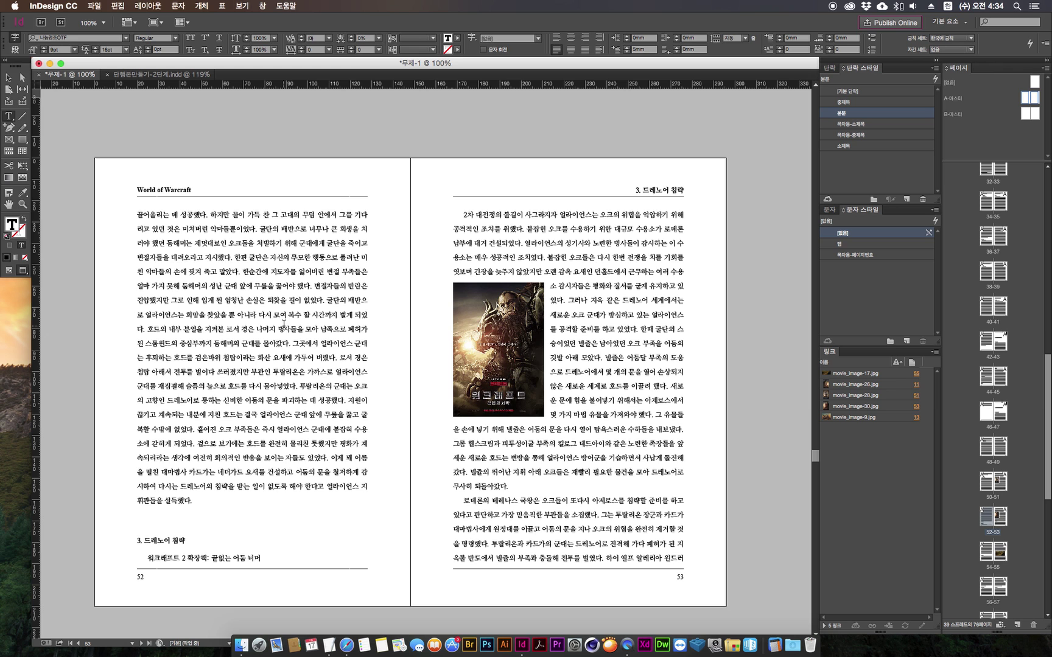
# Test reflow around page 53's image by adding paragraph breaks before "병사들을" on page 52 and removing them.
pyautogui.press('Return')
pyautogui.press('Return')
pyautogui.press('Return')
pyautogui.press('Return')
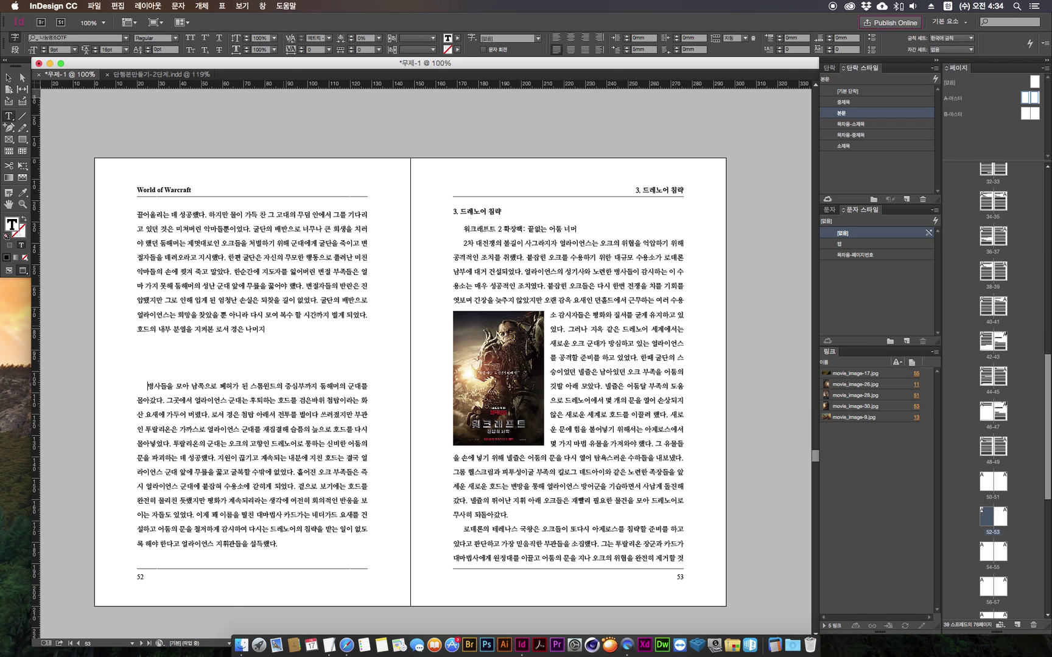
pyautogui.press('BackSpace')
pyautogui.press('BackSpace')
pyautogui.press('BackSpace')
pyautogui.press('BackSpace')
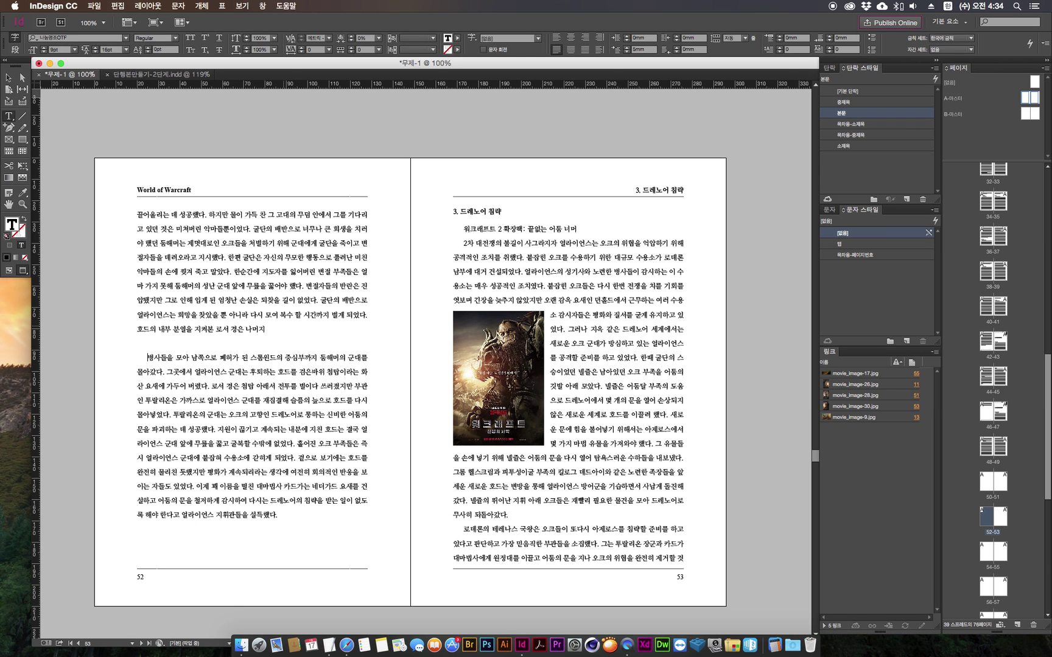
pyautogui.press('Return')
pyautogui.press('Return')
pyautogui.press('Return')
pyautogui.press('Return')
pyautogui.press('Return')
pyautogui.press('Return')
pyautogui.press('Return')
pyautogui.press('Return')
pyautogui.press('Return')
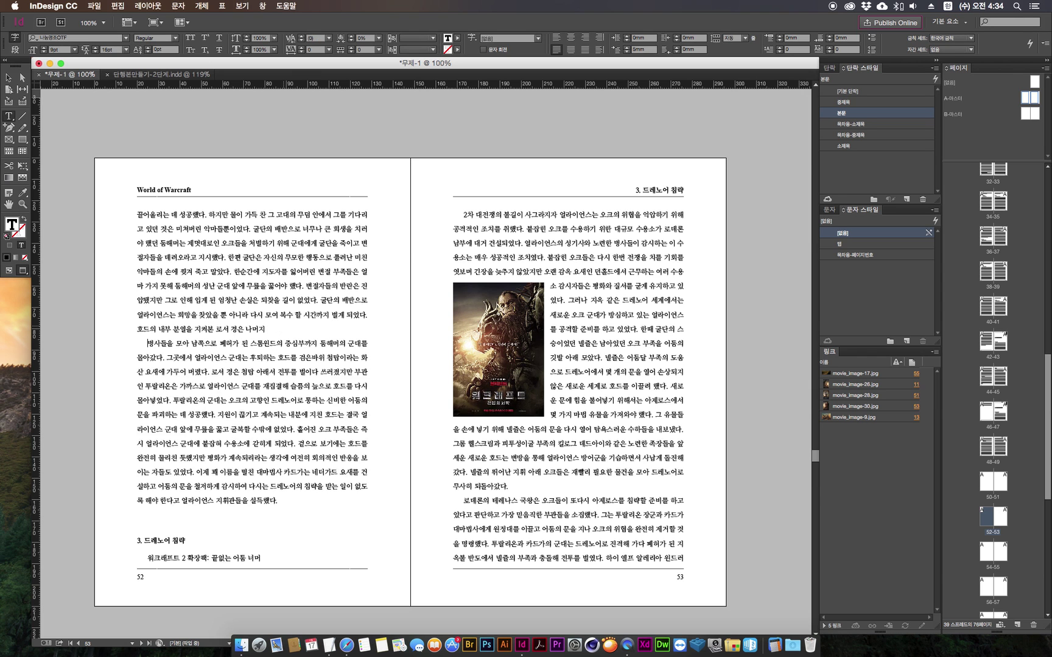
pyautogui.press('Return')
pyautogui.press('Return')
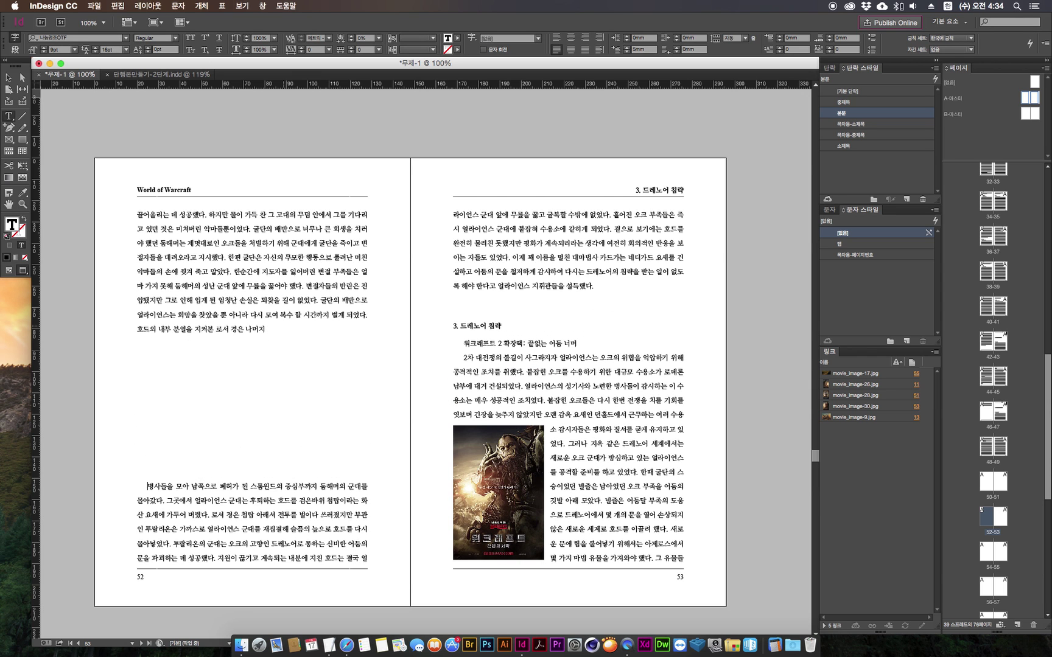
pyautogui.press('BackSpace')
pyautogui.press('BackSpace')
pyautogui.press('BackSpace')
pyautogui.press('BackSpace')
pyautogui.press('BackSpace')
pyautogui.press('BackSpace')
pyautogui.press('BackSpace')
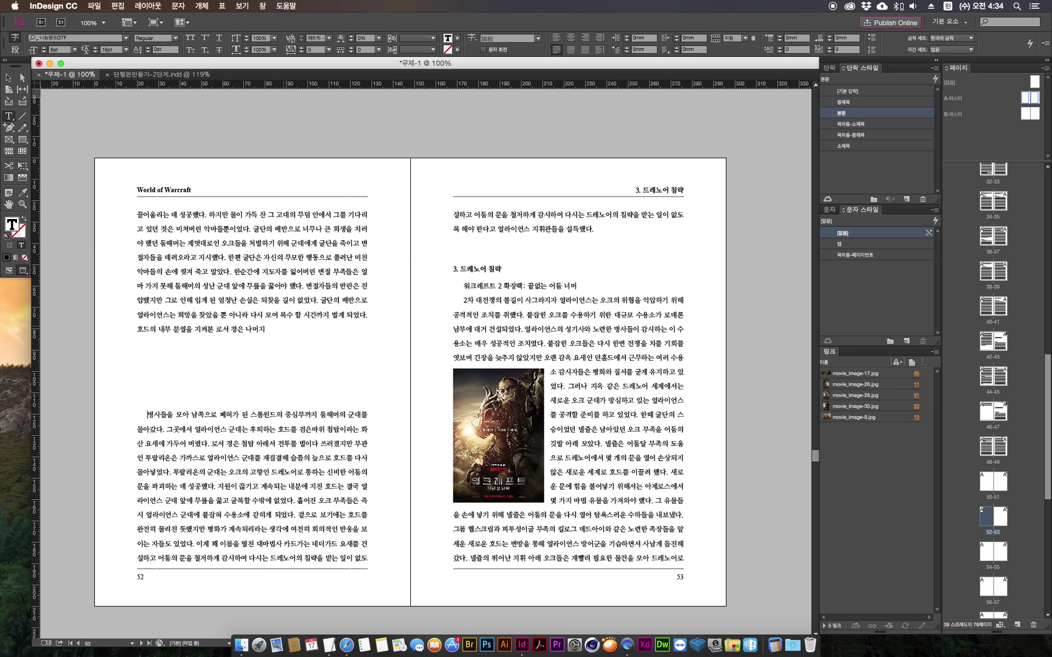
pyautogui.press('BackSpace')
pyautogui.press('BackSpace')
pyautogui.press('BackSpace')
pyautogui.press('BackSpace')
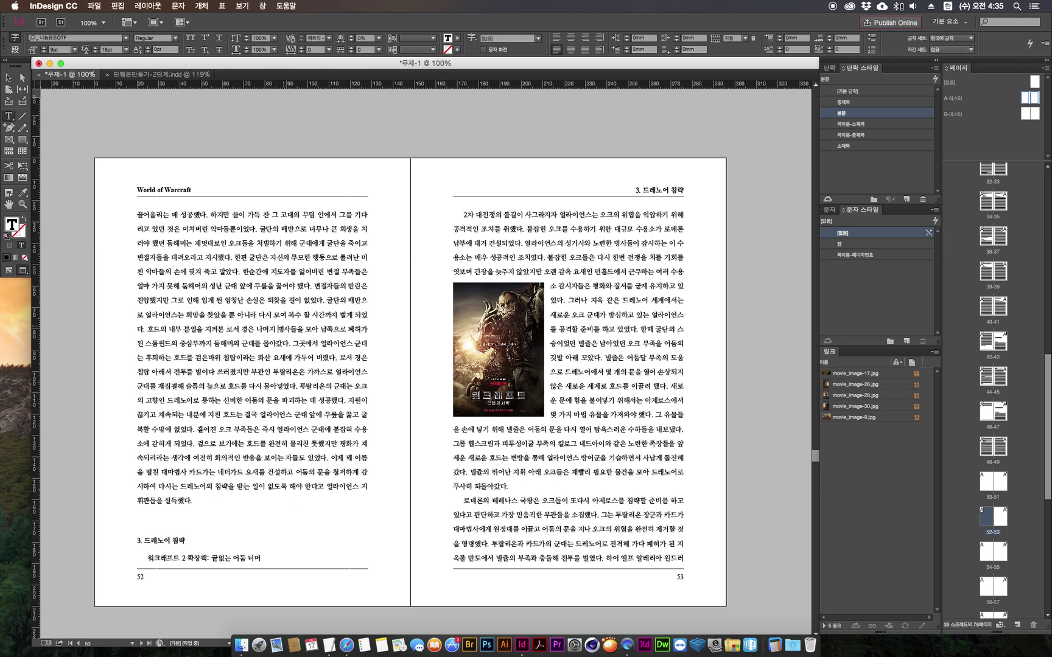
# Switch to the document 단행본만들기-2단계.indd and display spread 04-05 at 100% zoom.
pyautogui.click(165, 74)
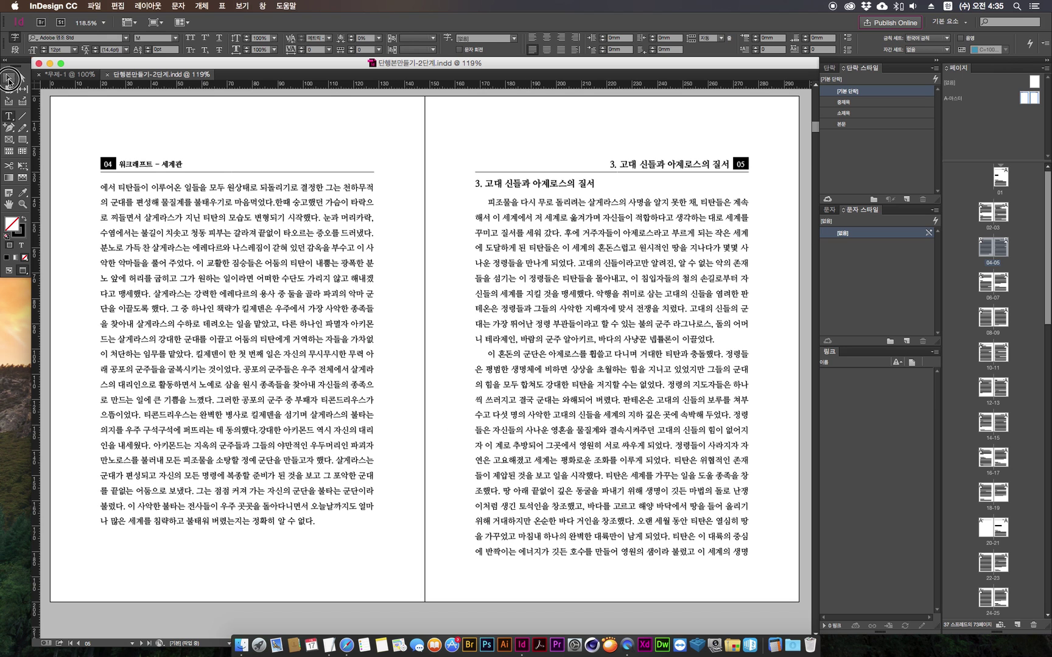
pyautogui.click(8, 79)
pyautogui.moveTo(423, 146); pyautogui.dragTo(446, 146)
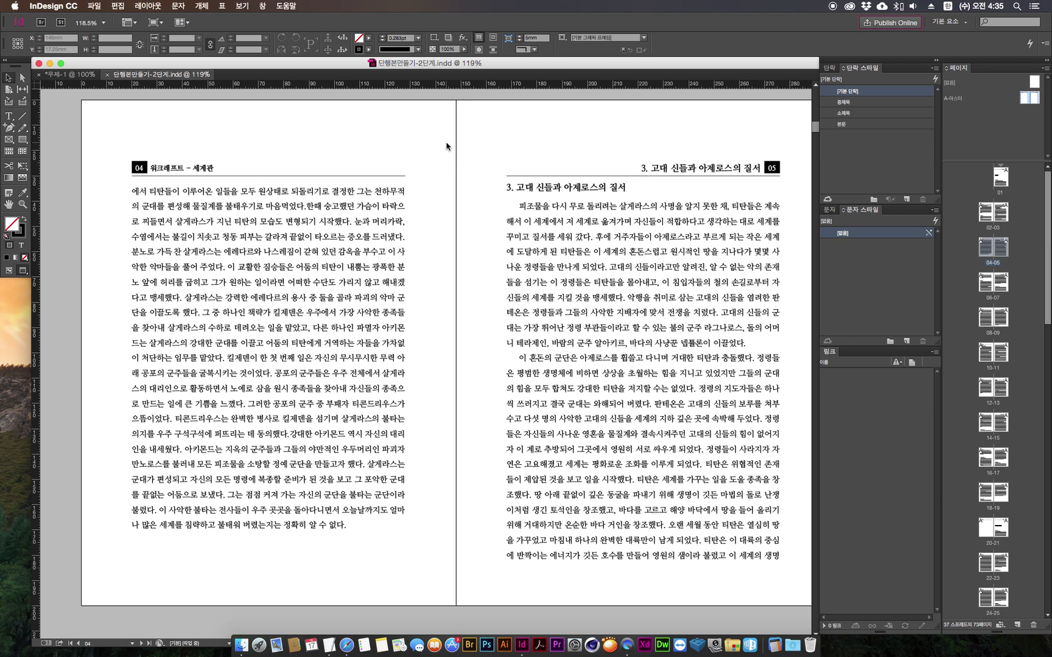
pyautogui.moveTo(446, 147); pyautogui.dragTo(778, 557)
pyautogui.click(767, 611)
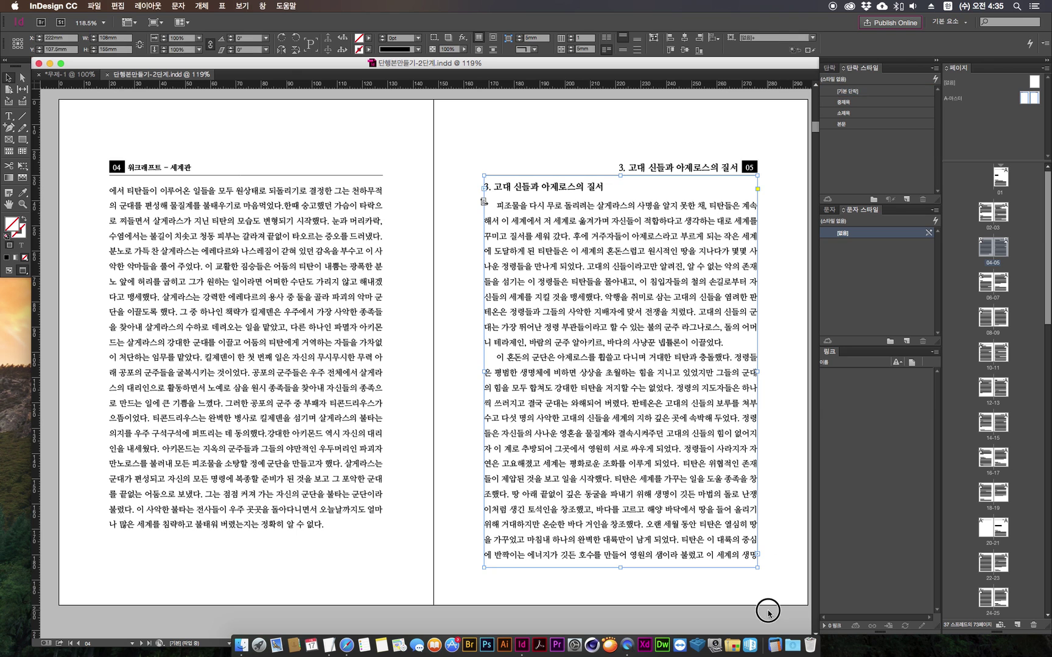
pyautogui.press('super+1')
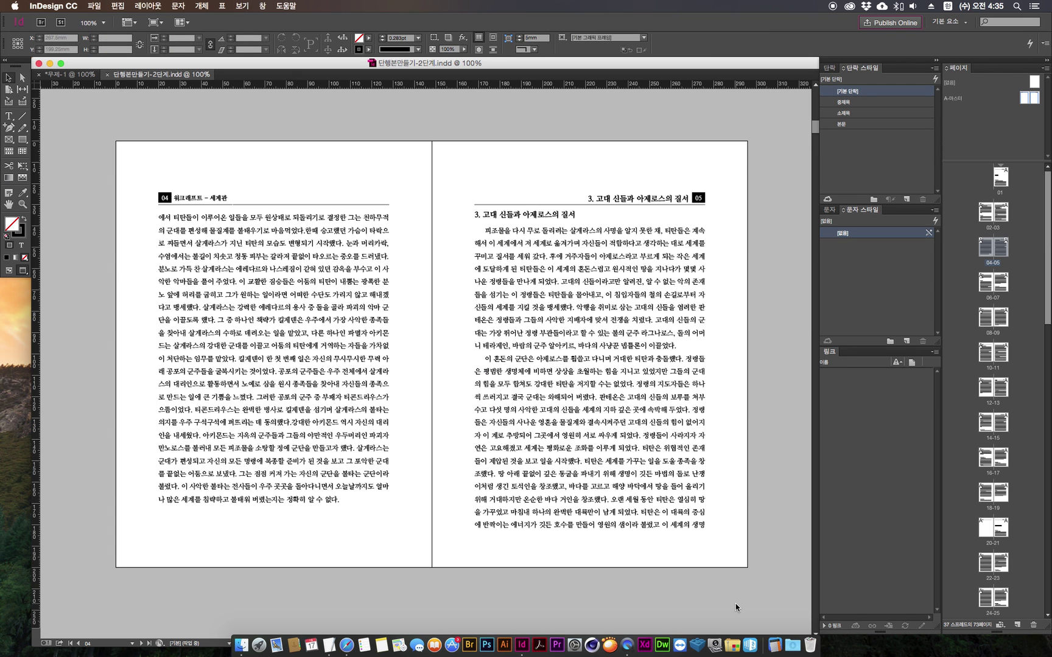
pyautogui.click(652, 492)
pyautogui.moveTo(653, 492); pyautogui.dragTo(610, 469)
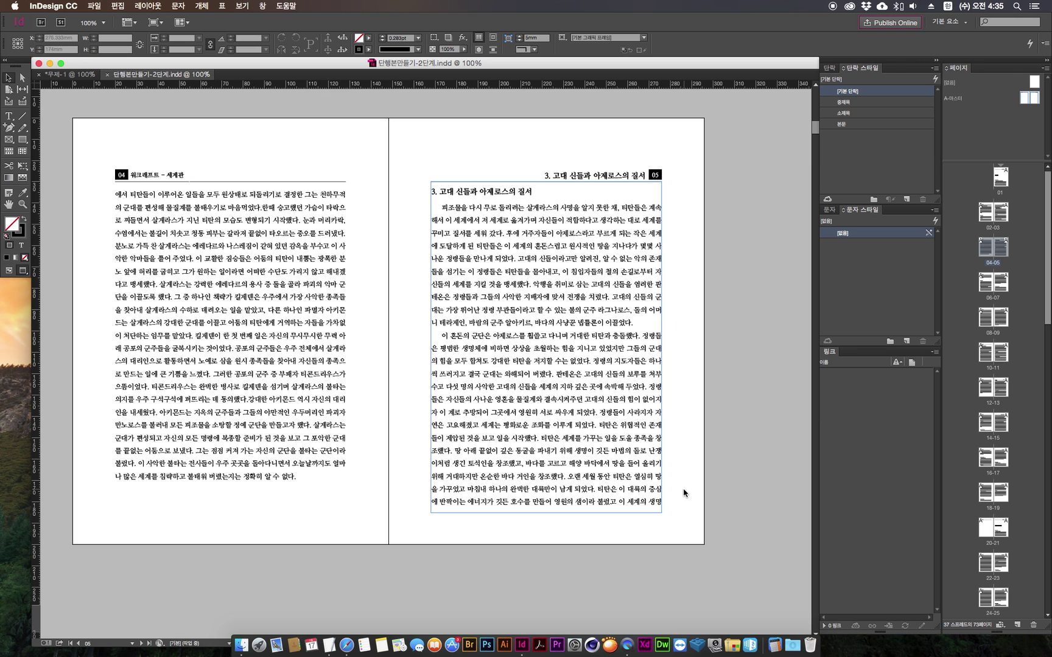
# Draw a rectangle frame about 128 × 184 mm over page 05 and place movie_image-31.jpg from Finder's Links folder in it.
pyautogui.click(9, 140)
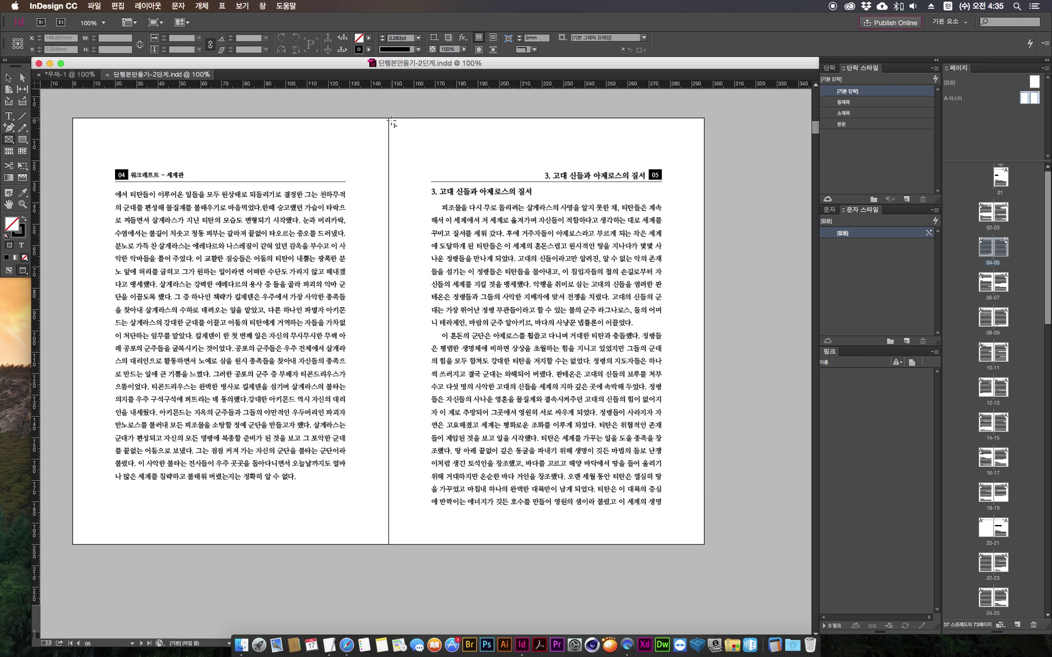
pyautogui.moveTo(402, 131)
pyautogui.mouseDown()
pyautogui.moveTo(724, 589)
pyautogui.moveTo(673, 522)
pyautogui.mouseUp()
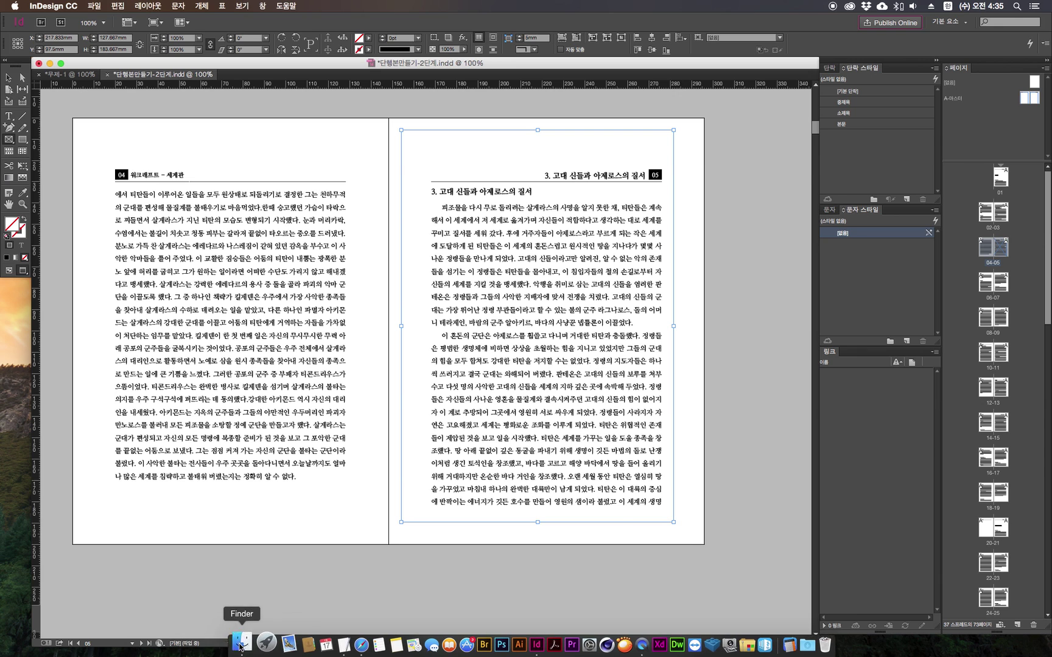
pyautogui.click(242, 645)
pyautogui.moveTo(683, 301); pyautogui.dragTo(673, 348)
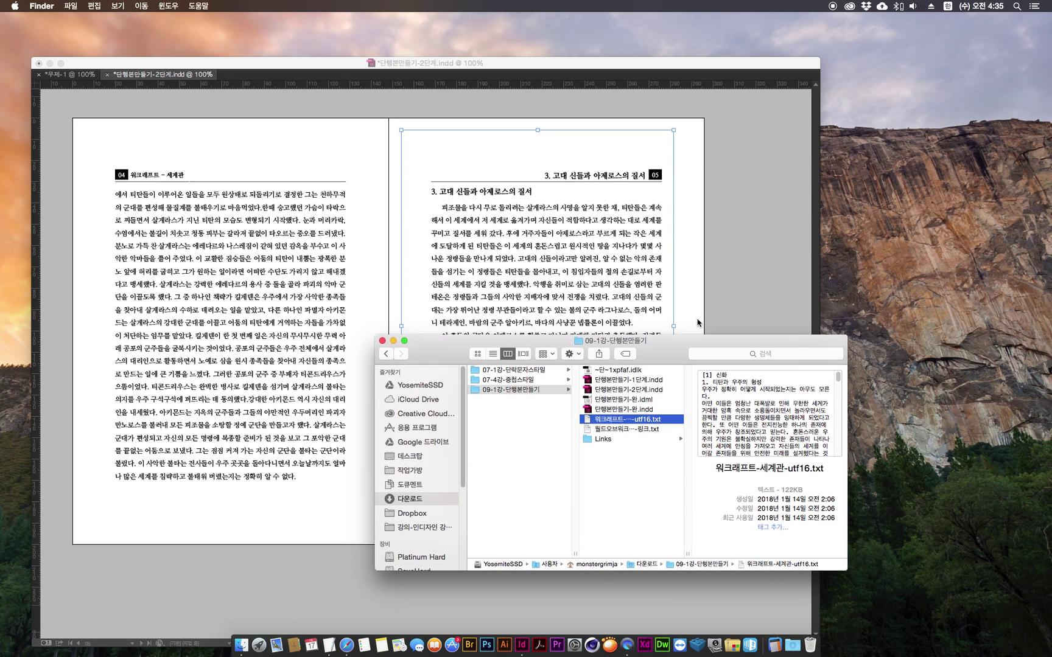
pyautogui.click(607, 442)
pyautogui.click(743, 390)
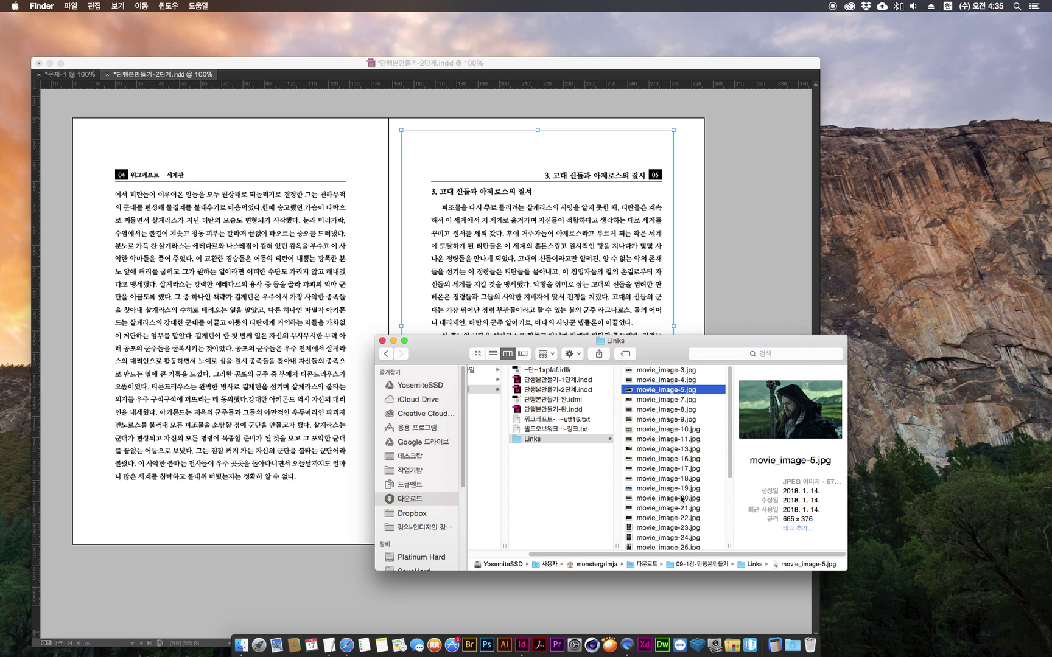
pyautogui.scroll(-3, 681, 498)
pyautogui.click(681, 457)
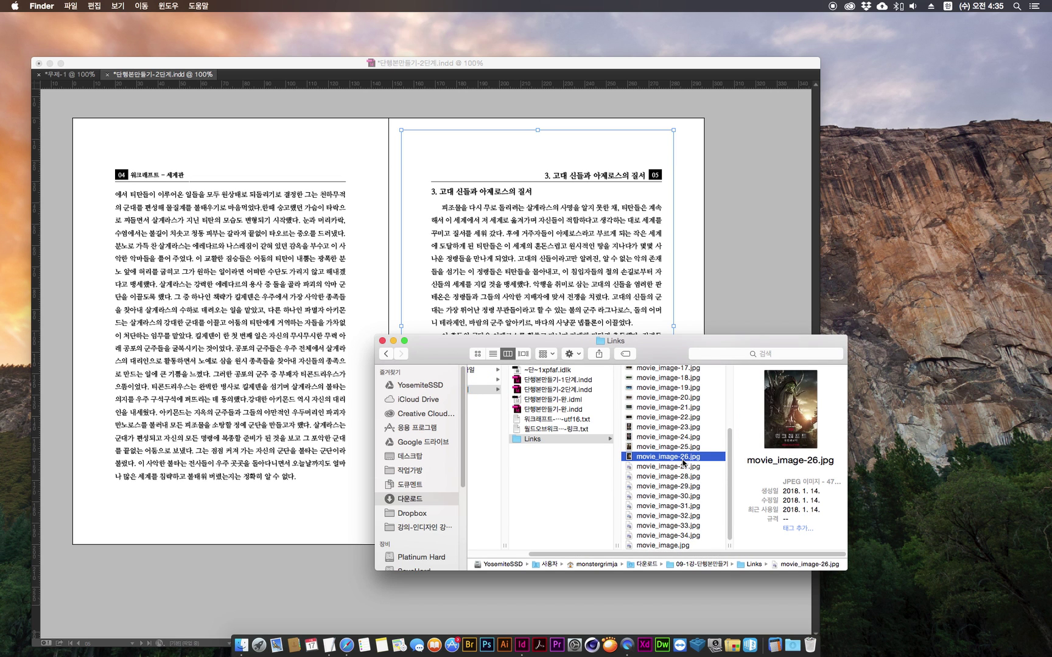
pyautogui.click(675, 498)
pyautogui.click(685, 519)
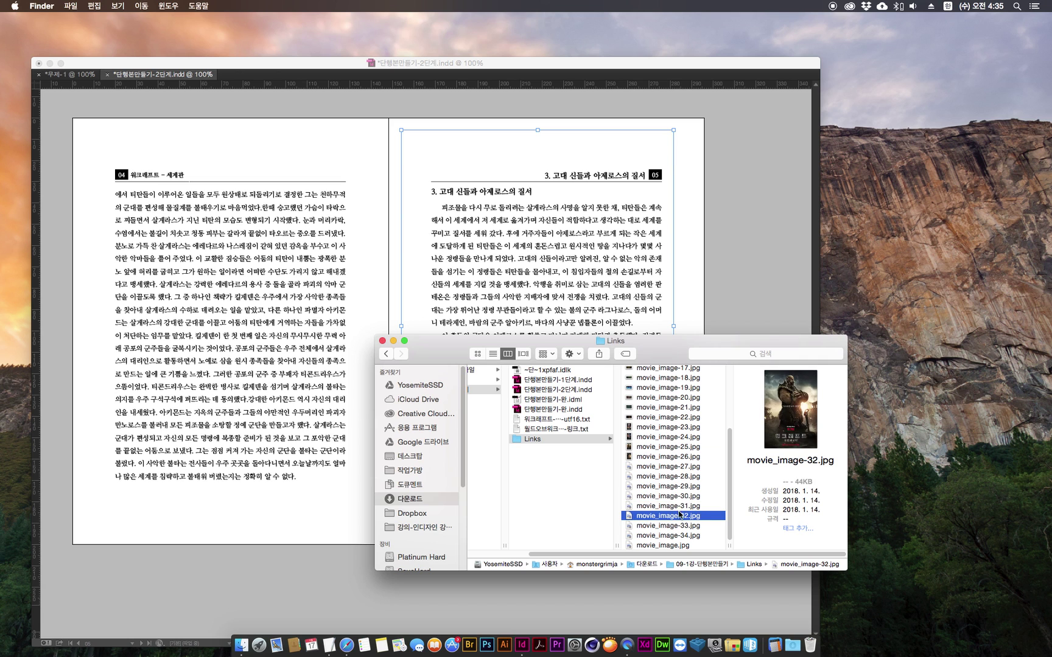
pyautogui.click(677, 507)
pyautogui.moveTo(676, 506); pyautogui.dragTo(518, 148)
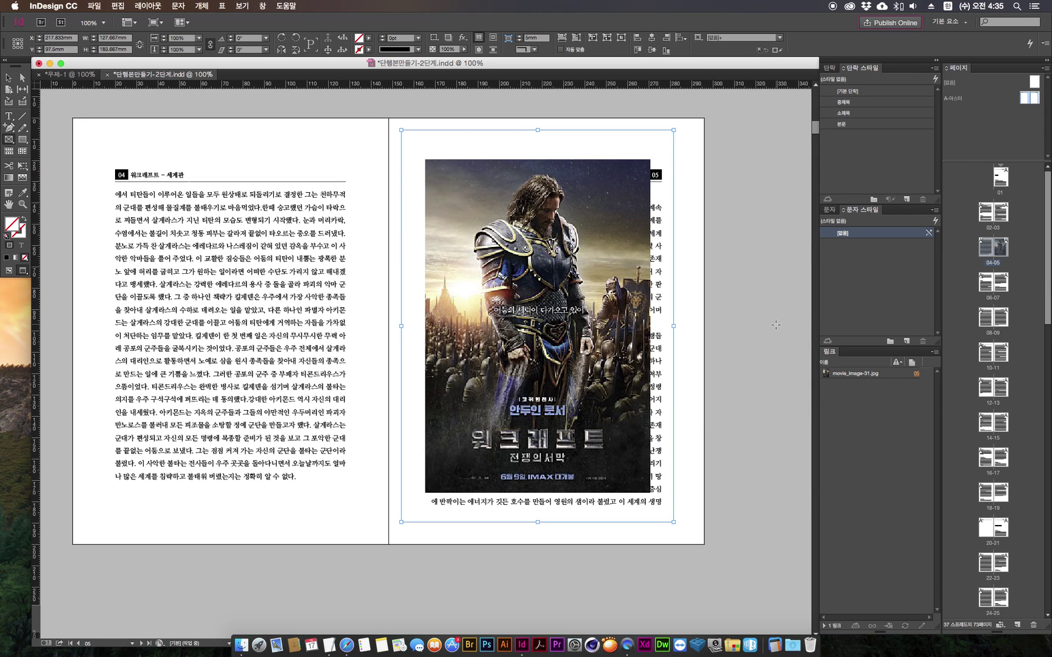
# Resize the image frame on page 05 to about 129 × 126 mm, shortening it from its lower edge.
pyautogui.click(754, 163)
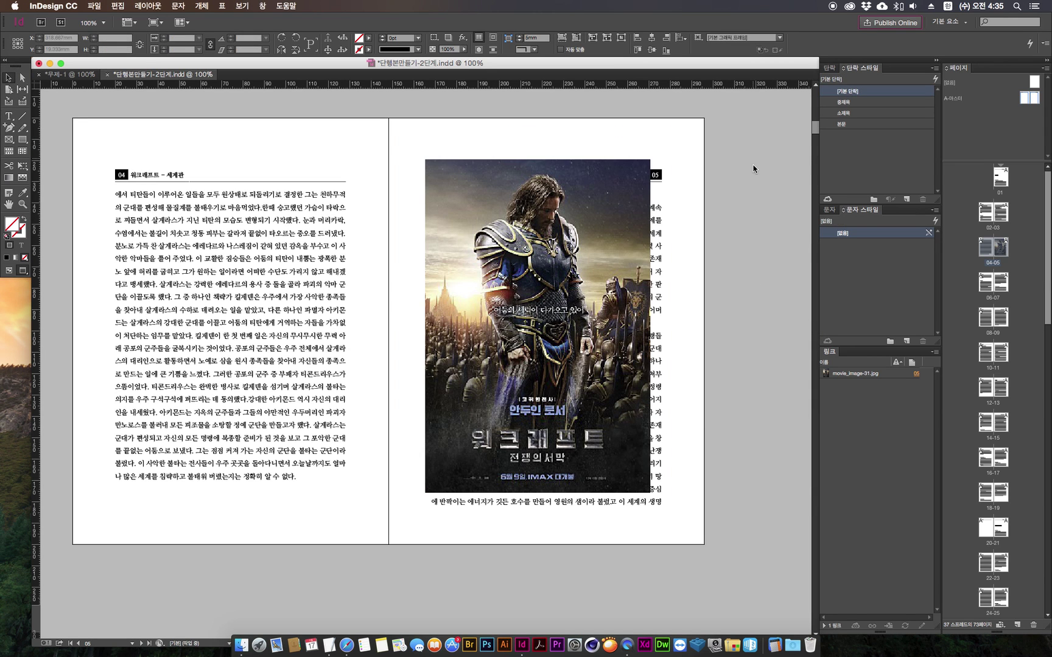
pyautogui.click(650, 490)
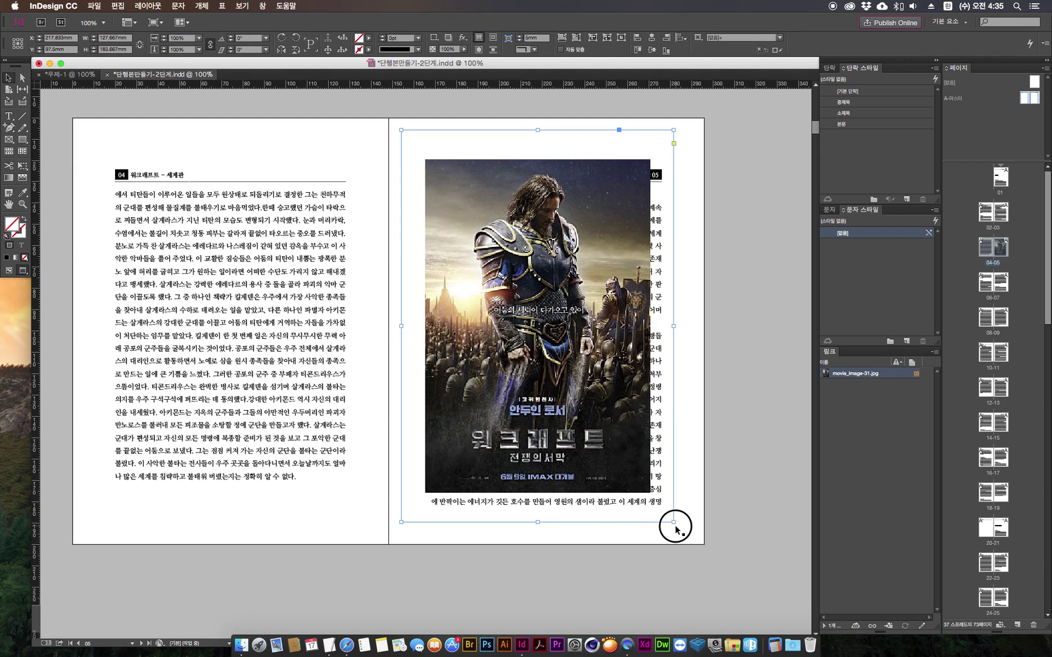
pyautogui.moveTo(673, 523); pyautogui.dragTo(677, 399)
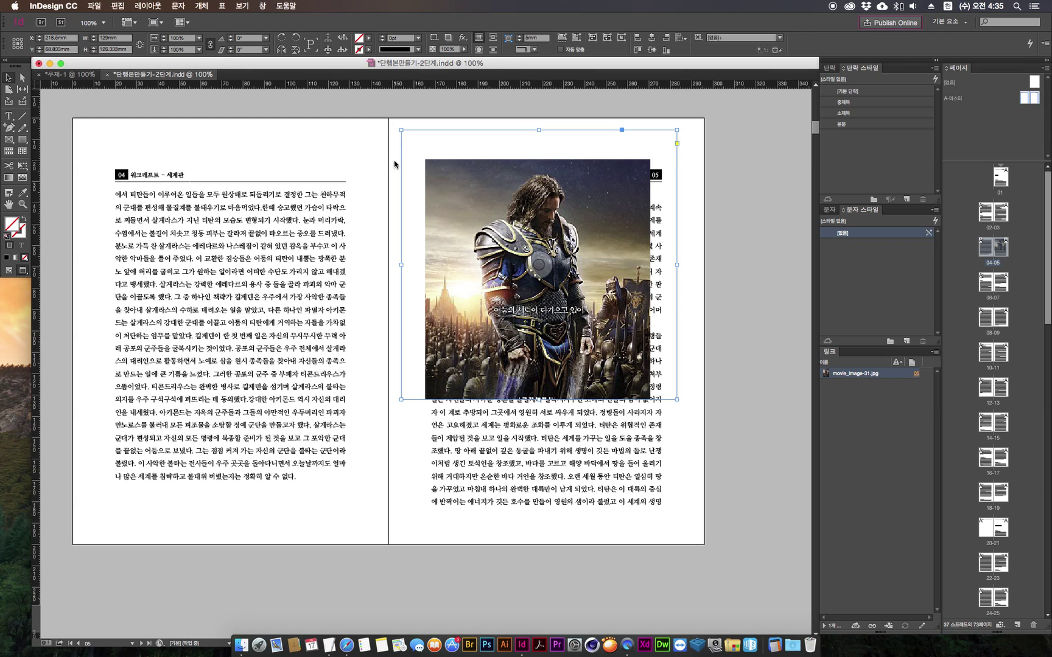
# Wrap the text around the image frame's bounding box and move the frame over page 05's upper-right corner.
pyautogui.click(498, 39)
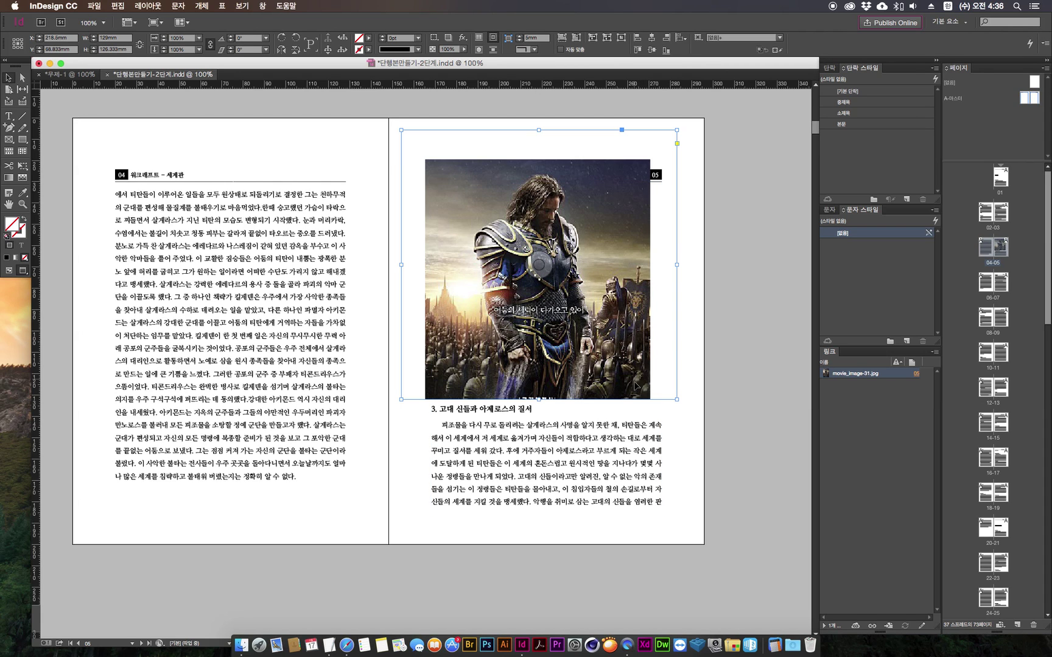
pyautogui.moveTo(635, 387); pyautogui.dragTo(735, 354)
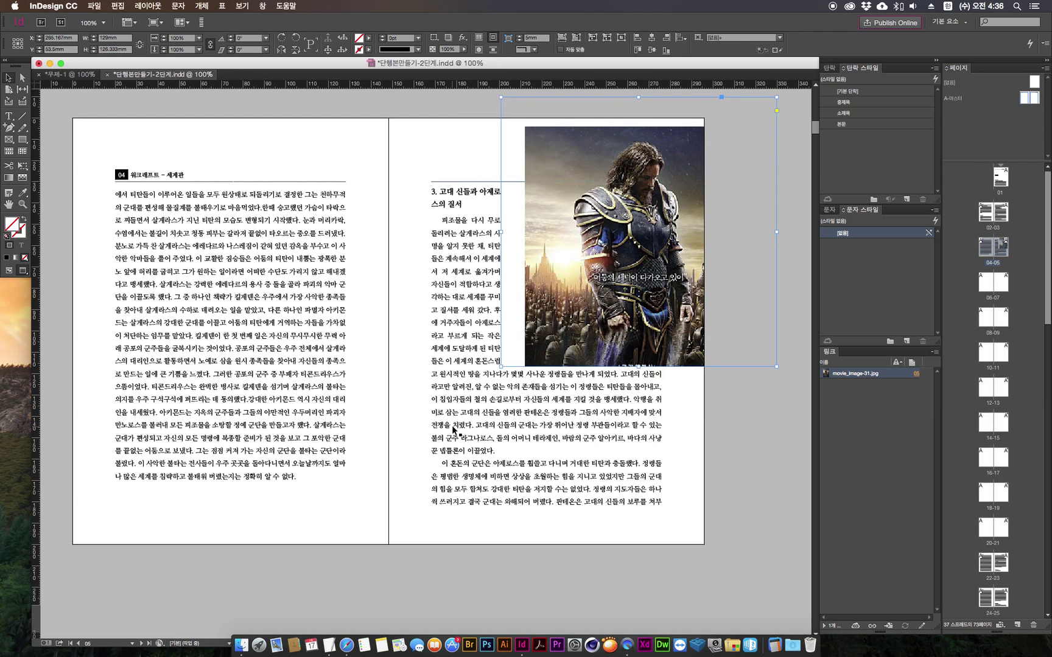
# Delete the linked body text frame on page 05 and switch to normal view with frame edges and guides.
pyautogui.click(453, 428)
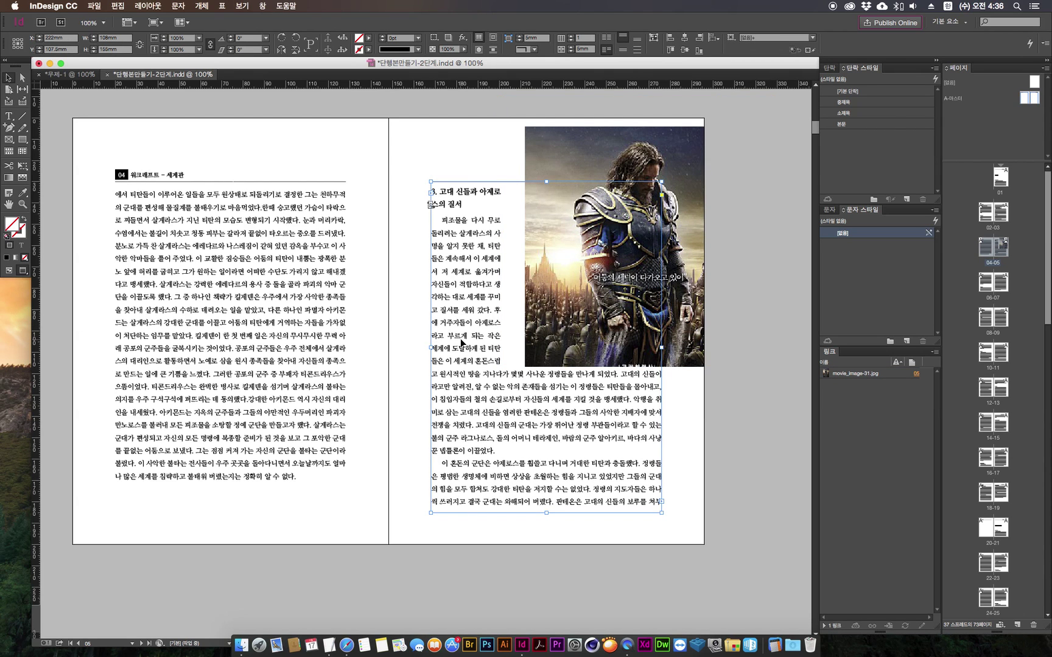
pyautogui.press('BackSpace')
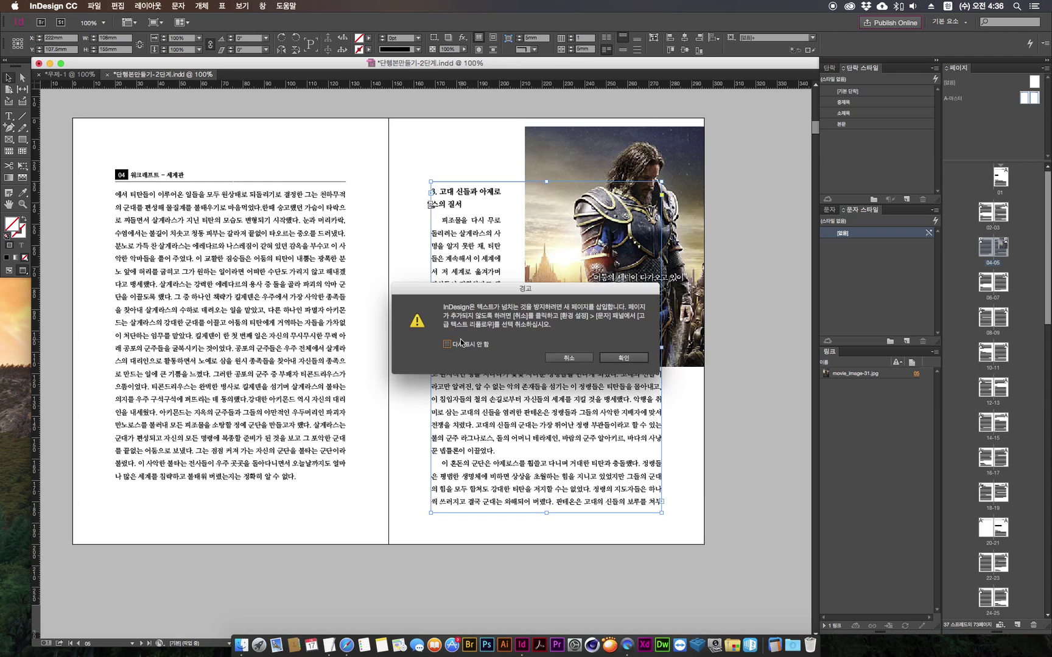
pyautogui.click(624, 358)
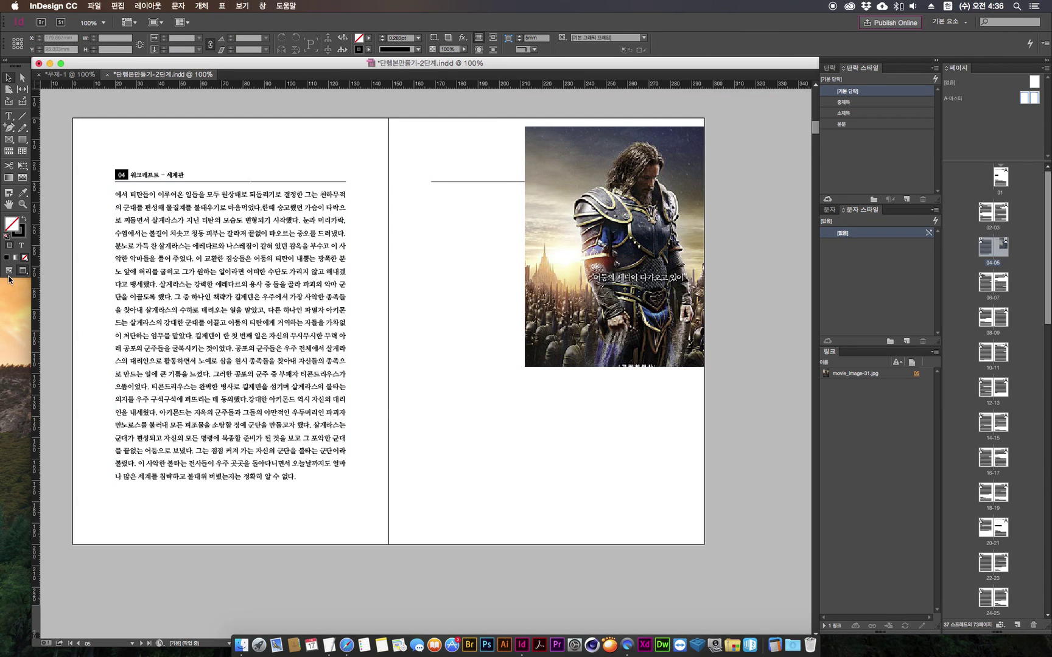
pyautogui.click(8, 271)
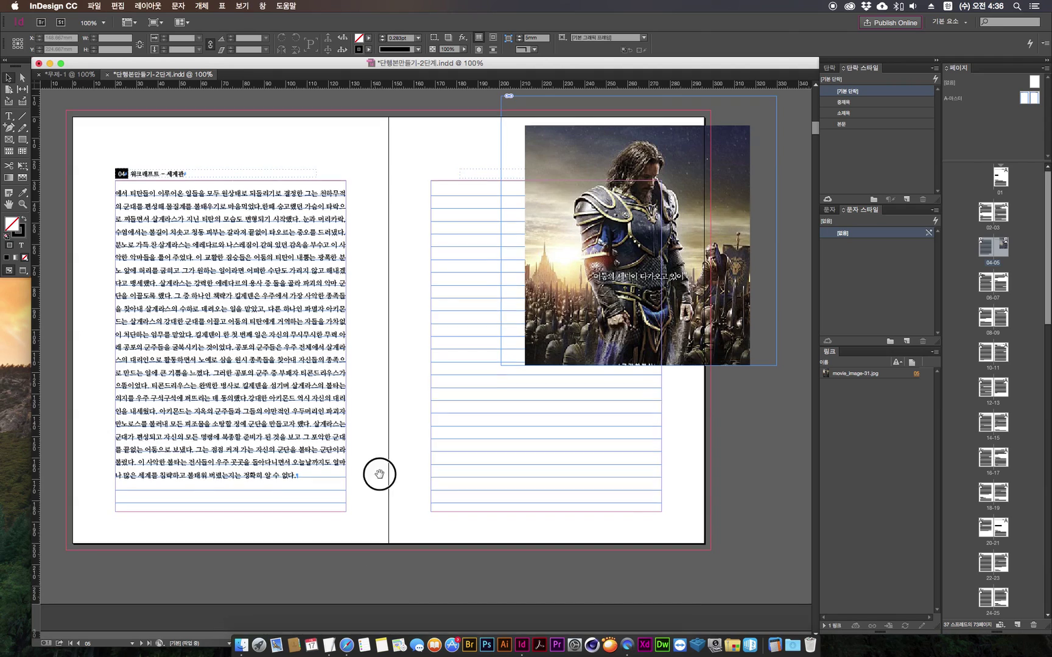
# Examine how the text thread runs from page 04's body frame to the frames on pages 06 and 07.
pyautogui.scroll(-5, 375, 469)
pyautogui.click(364, 165)
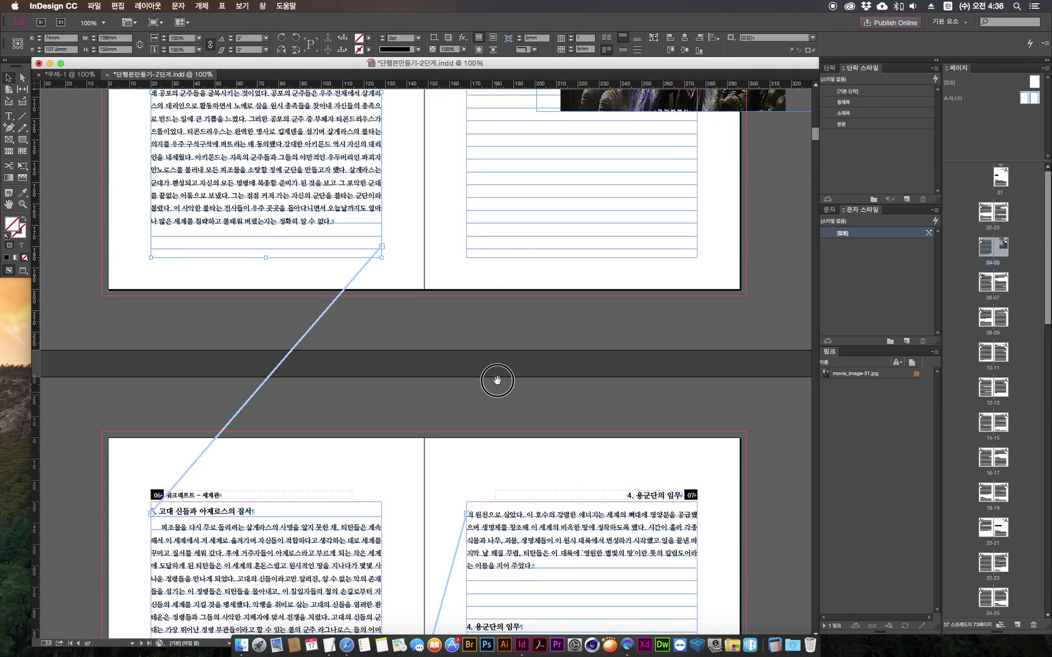
pyautogui.scroll(-3, 499, 376)
pyautogui.moveTo(396, 261); pyautogui.dragTo(396, 192)
pyautogui.click(396, 192)
pyautogui.scroll(3, 338, 175)
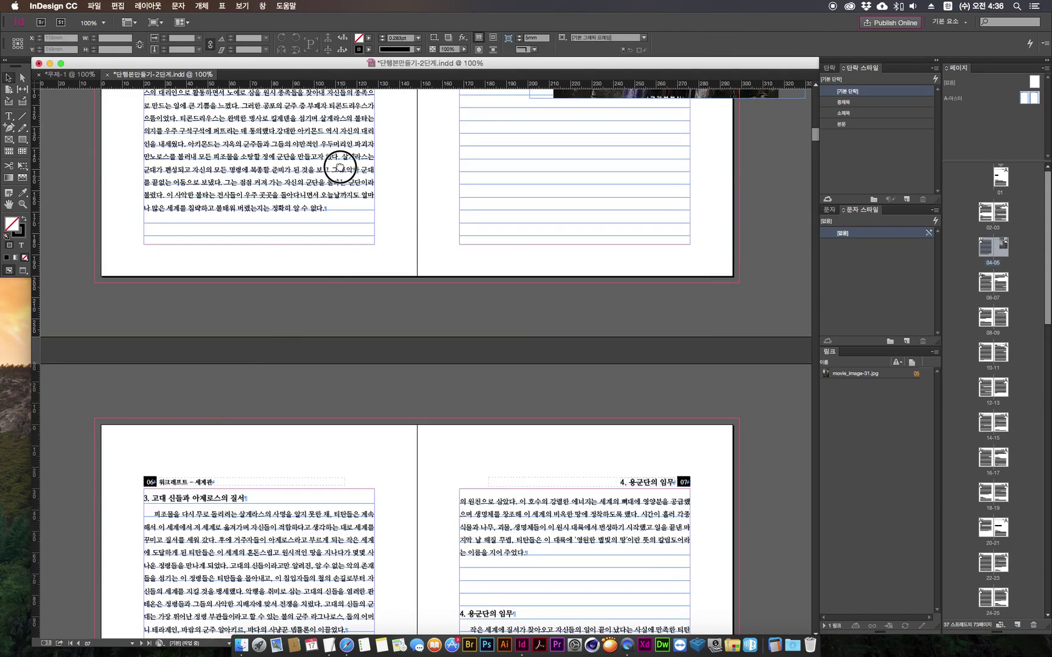
pyautogui.click(347, 166)
pyautogui.scroll(-5, 348, 183)
pyautogui.hscroll(2, 294, 378)
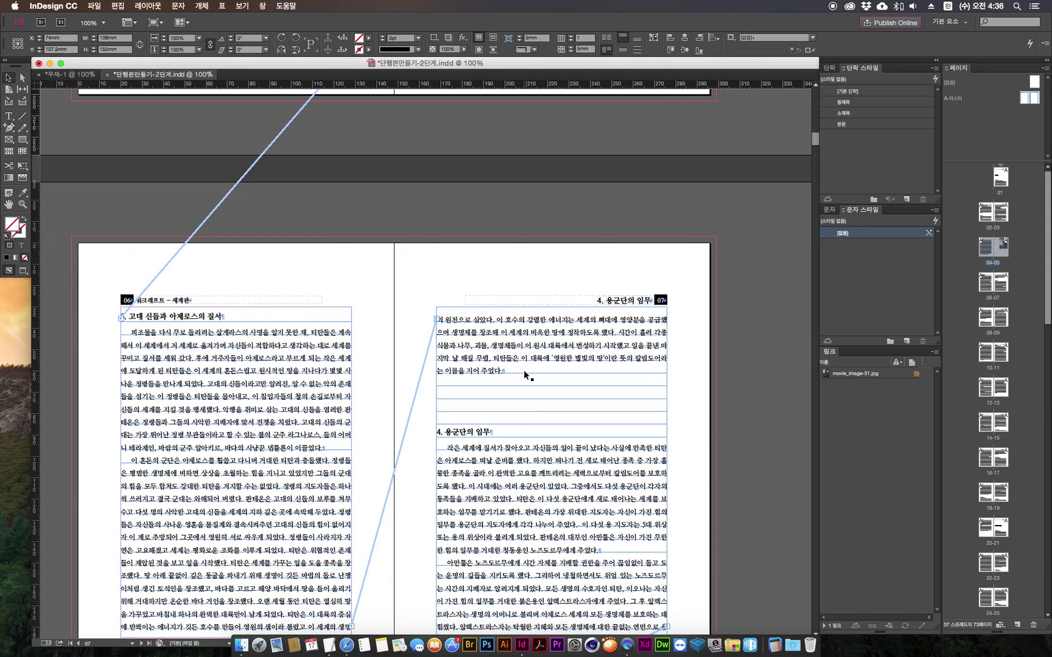
# Move the movie_image-31.jpg frame to page 05's inner upper corner and enlarge it to about 151 × 207 mm, covering the page and bleed.
pyautogui.scroll(10, 500, 277)
pyautogui.hscroll(2, 422, 235)
pyautogui.scroll(1, 405, 390)
pyautogui.scroll(-3, 408, 311)
pyautogui.scroll(4, 463, 305)
pyautogui.click(504, 344)
pyautogui.moveTo(504, 344); pyautogui.dragTo(392, 357)
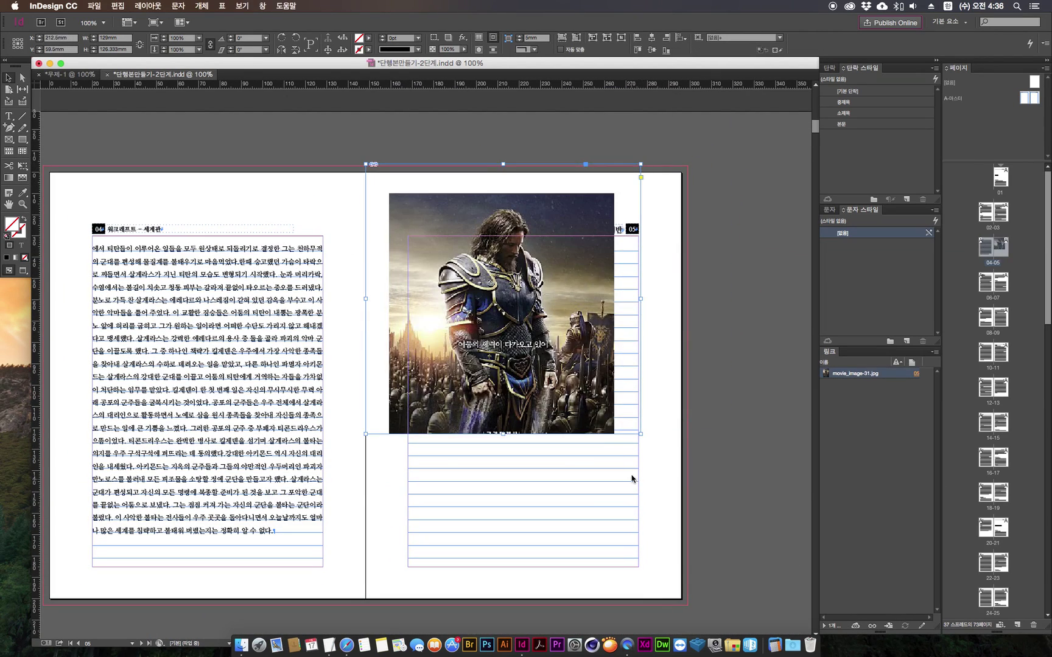
pyautogui.moveTo(639, 437); pyautogui.dragTo(687, 607)
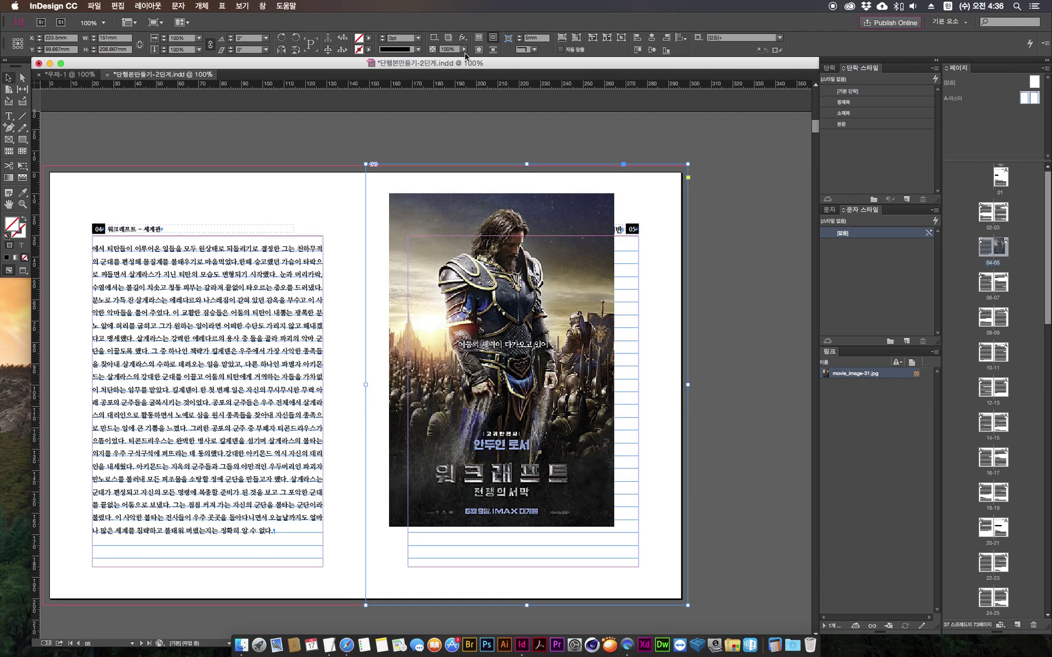
# Fill the full-page frame on page 05 proportionally with the poster image.
pyautogui.click(562, 41)
pyautogui.click(728, 383)
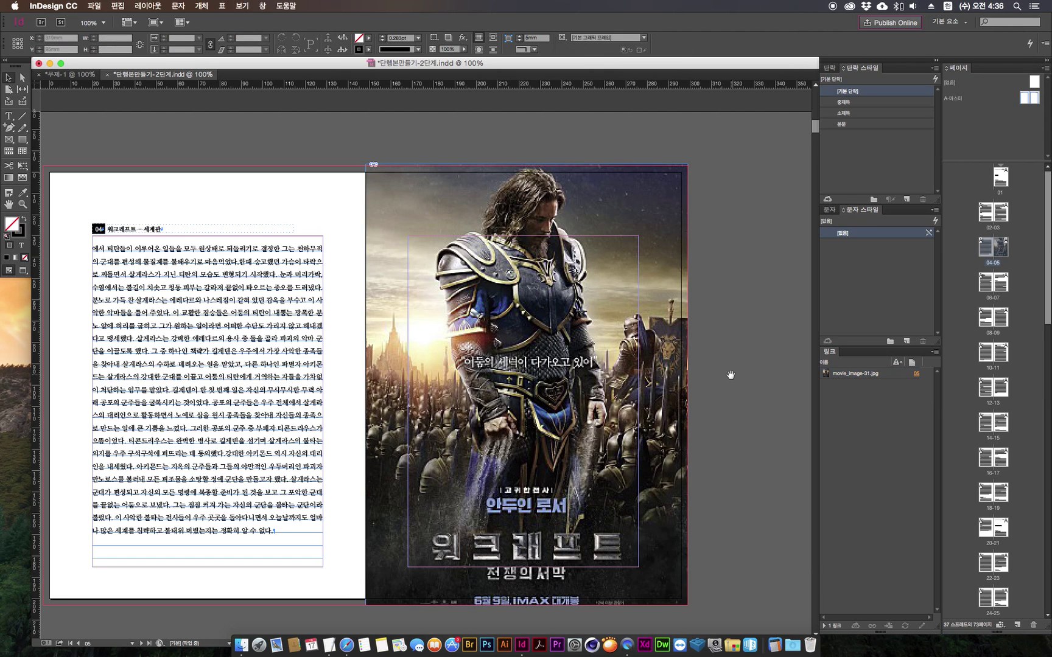
pyautogui.moveTo(732, 369); pyautogui.dragTo(758, 333)
pyautogui.moveTo(423, 379); pyautogui.dragTo(489, 407)
pyautogui.click(454, 404)
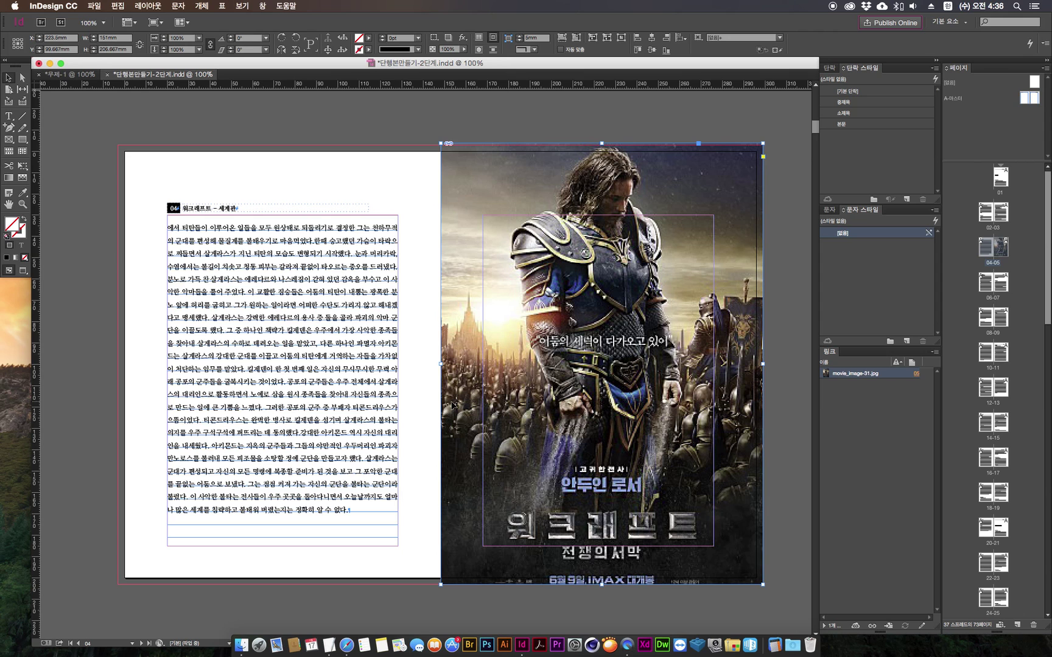
pyautogui.doubleClick(235, 305)
pyautogui.moveTo(234, 305); pyautogui.dragTo(319, 516)
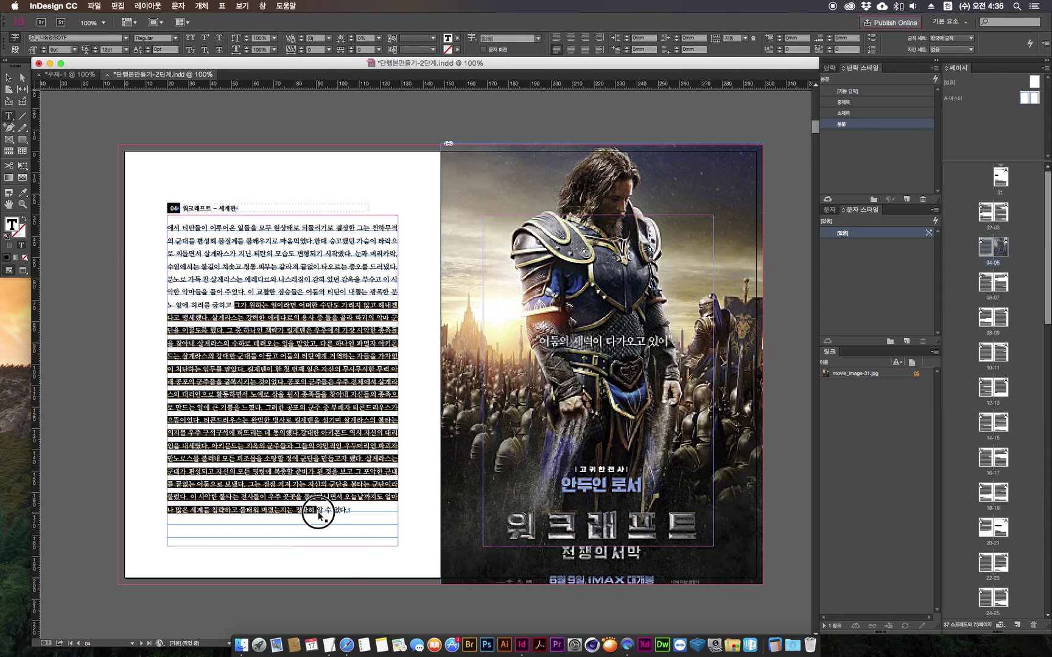
pyautogui.moveTo(307, 446); pyautogui.dragTo(259, 304)
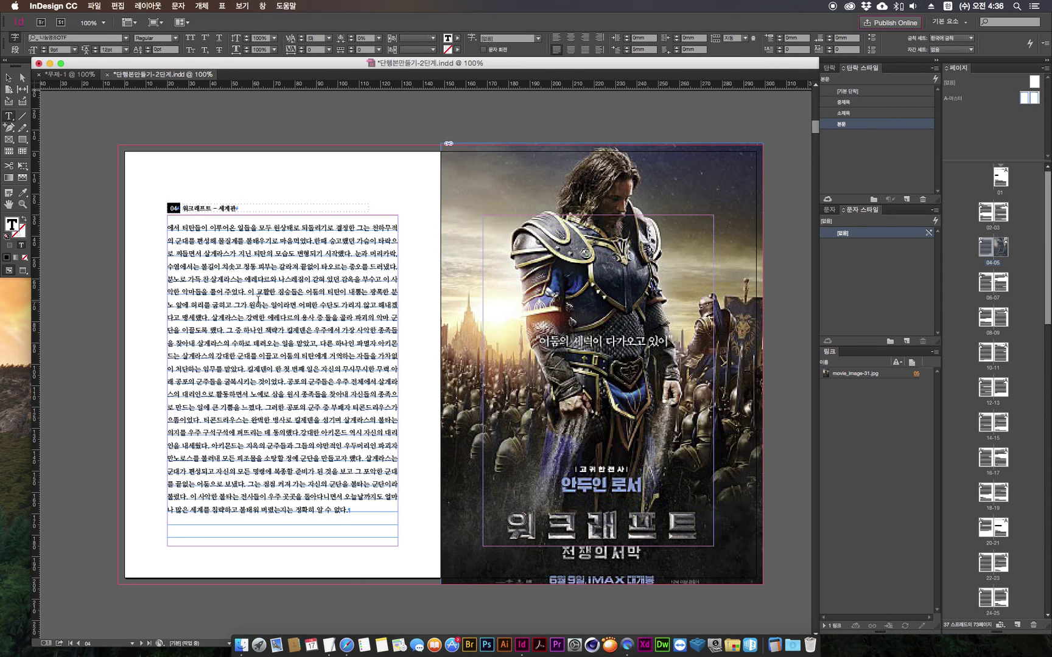
pyautogui.click(9, 77)
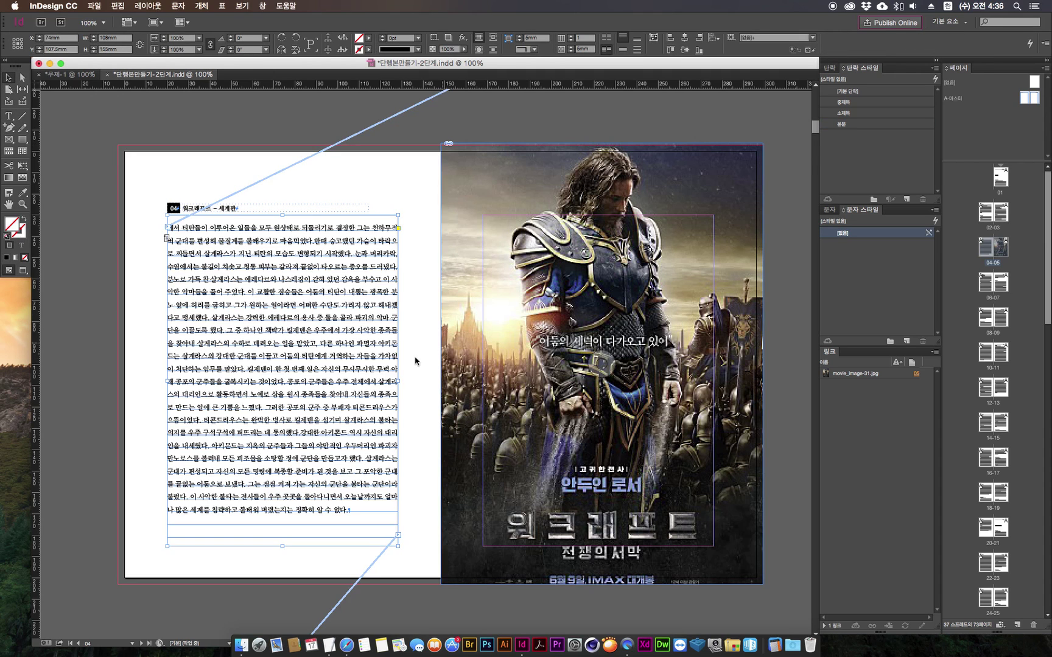
pyautogui.click(424, 391)
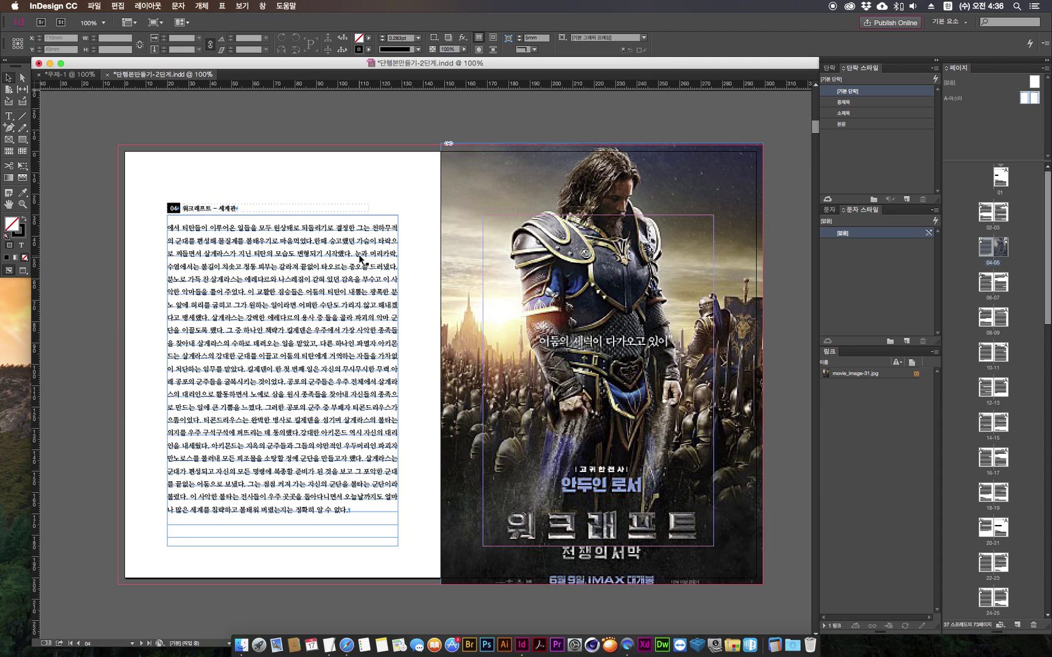
pyautogui.doubleClick(225, 311)
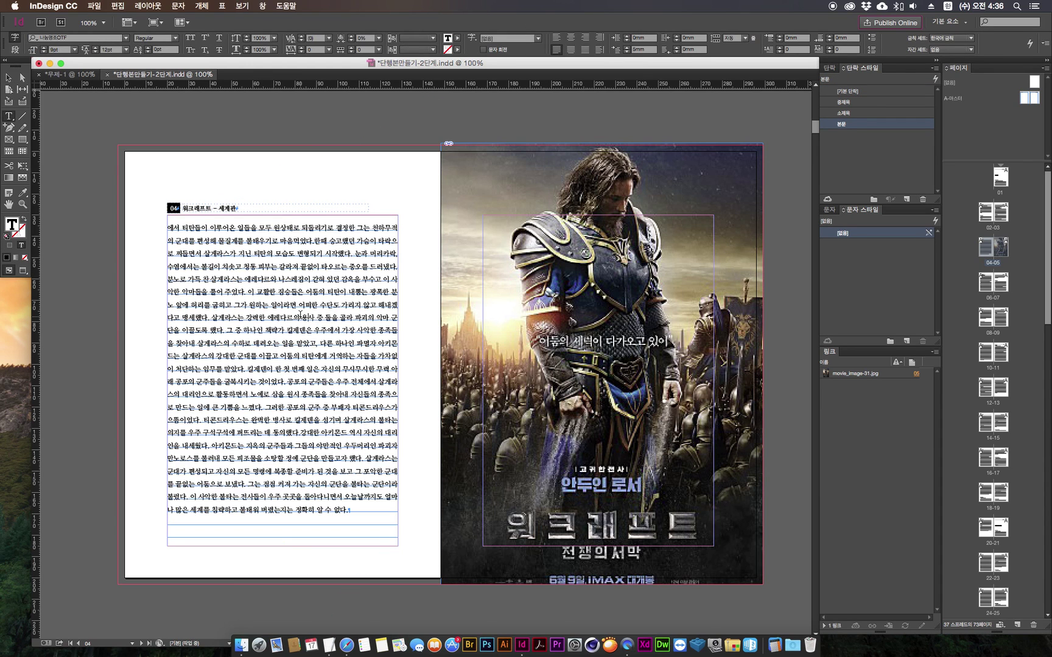
pyautogui.press('Escape')
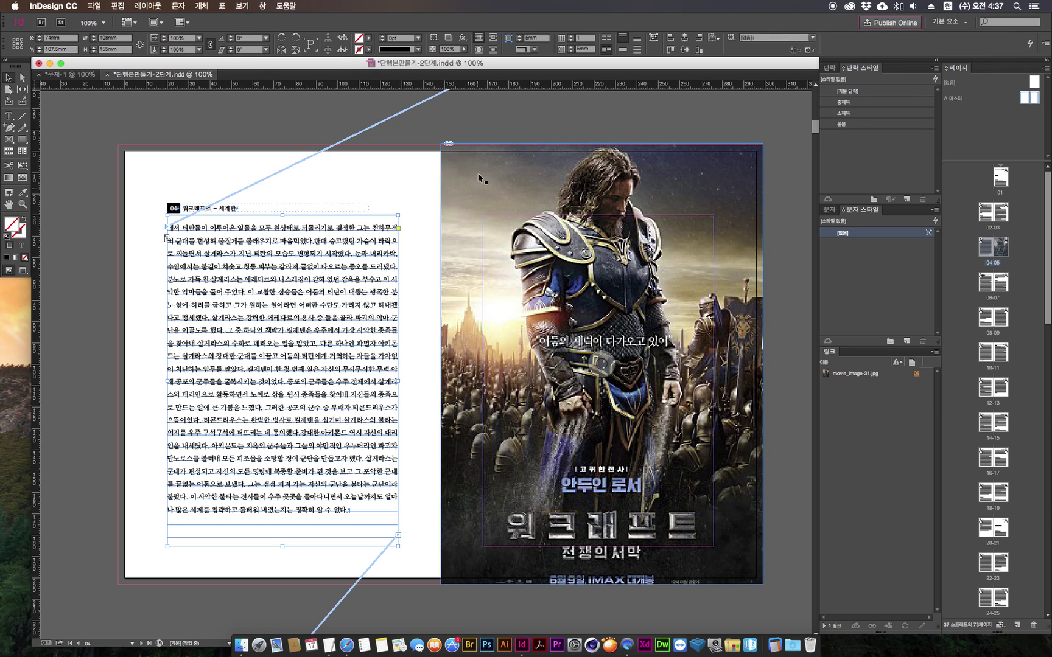
pyautogui.click(419, 428)
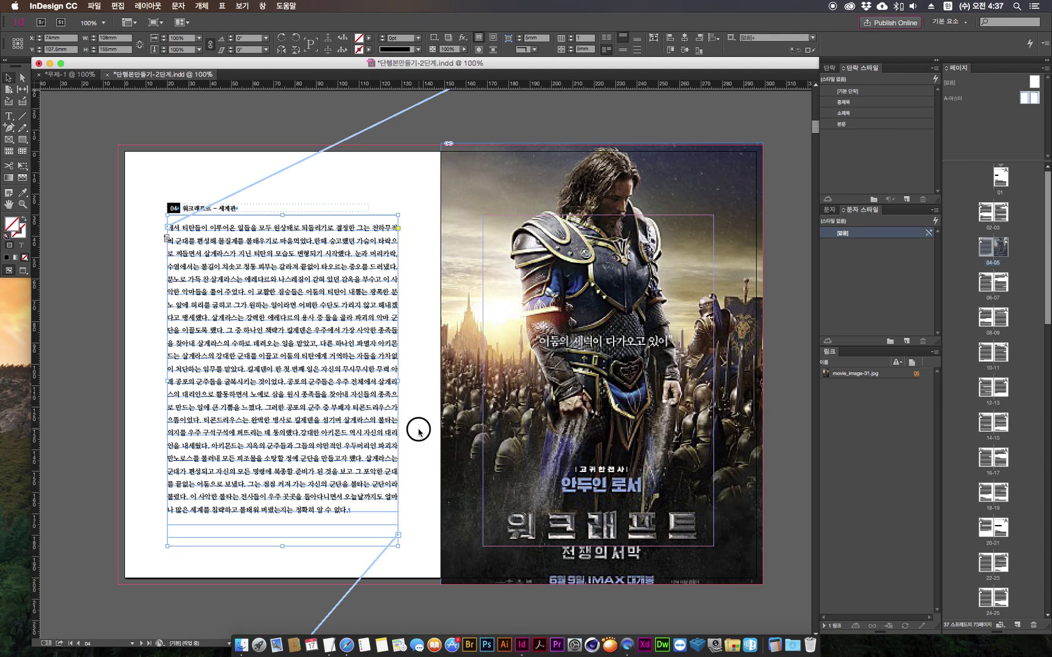
# Draw a rectangle frame about 85 × 33 mm over the start of the second paragraph on page 09.
pyautogui.moveTo(414, 537); pyautogui.dragTo(396, 167)
pyautogui.scroll(-10, 395, 167)
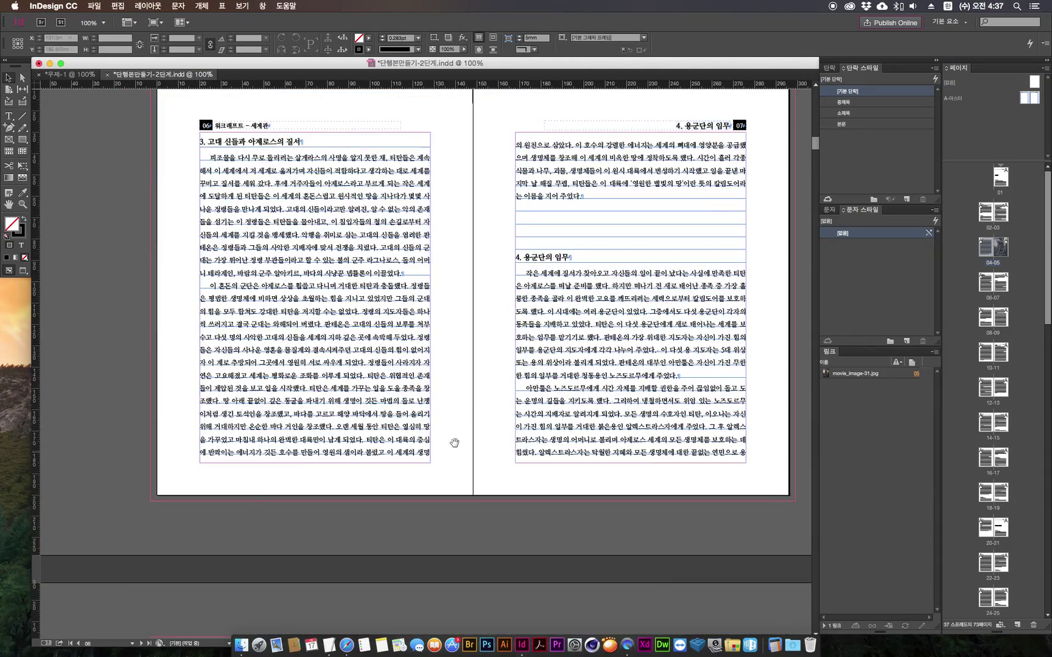
pyautogui.moveTo(469, 497); pyautogui.dragTo(377, 267)
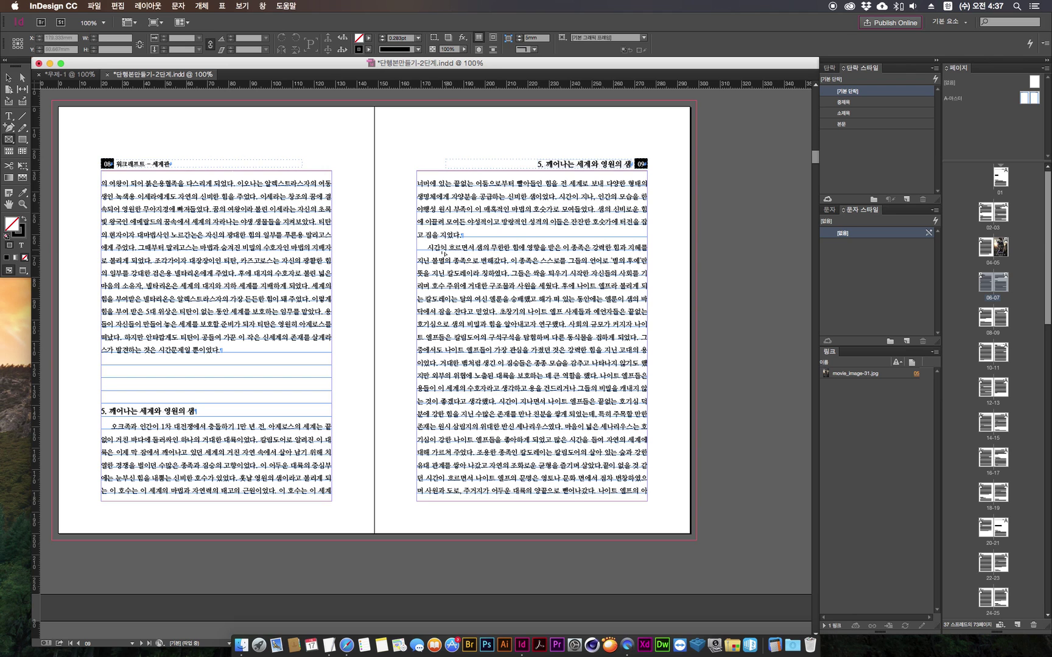
pyautogui.moveTo(433, 245)
pyautogui.mouseDown()
pyautogui.moveTo(627, 307)
pyautogui.moveTo(616, 314)
pyautogui.mouseUp()
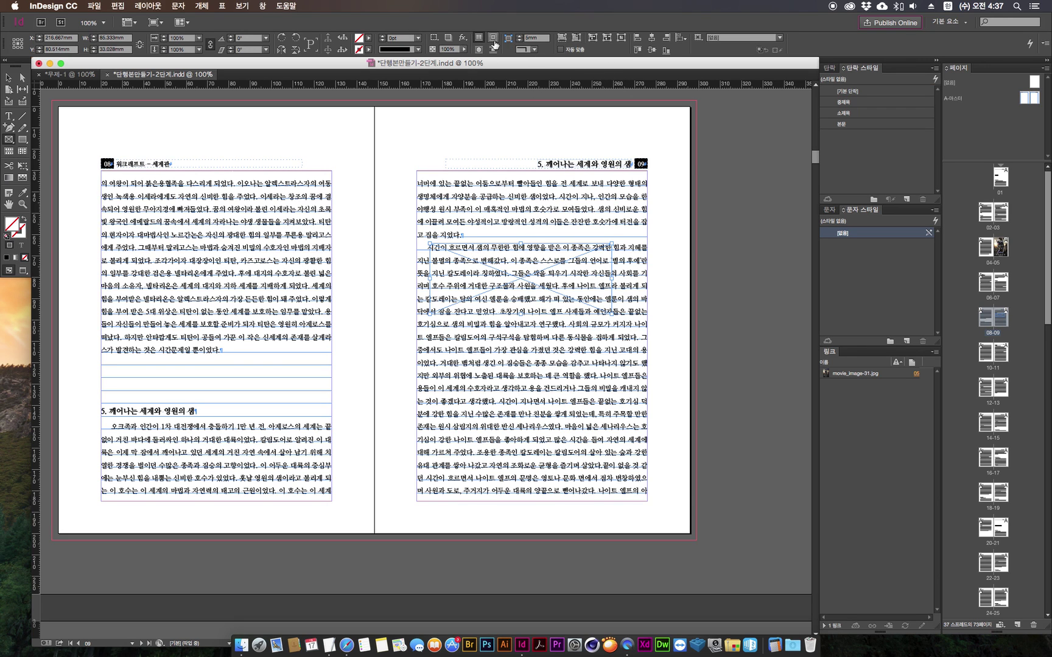
# Try bounding-box text wrap on the page 09 frame, set it to Jump Object (개체 건너뛰기), and centre the frame in the text column.
pyautogui.click(493, 40)
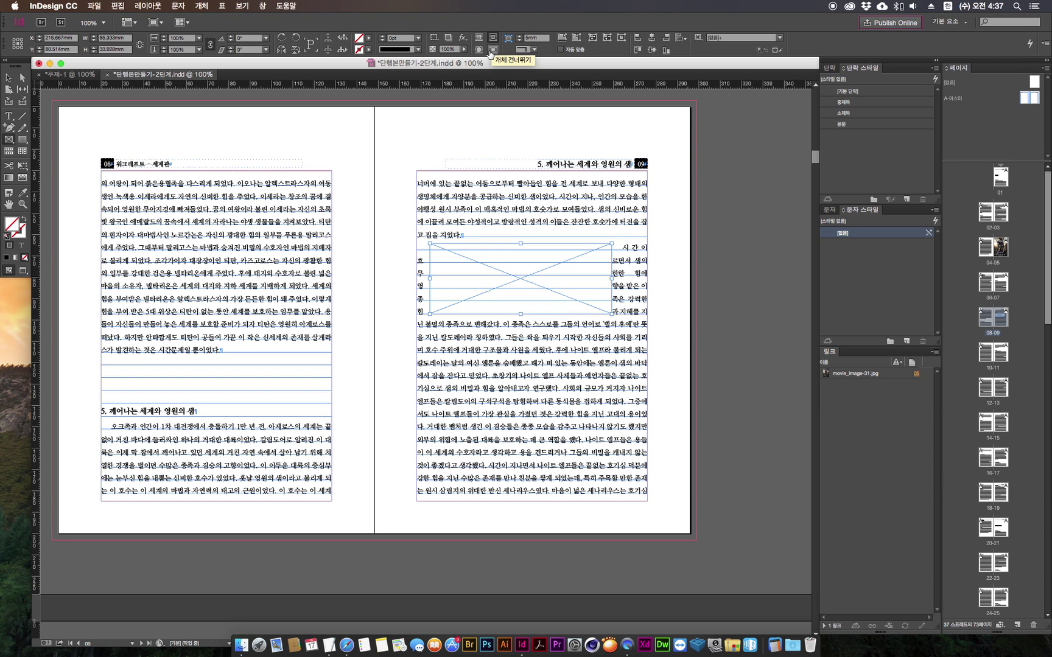
pyautogui.click(492, 53)
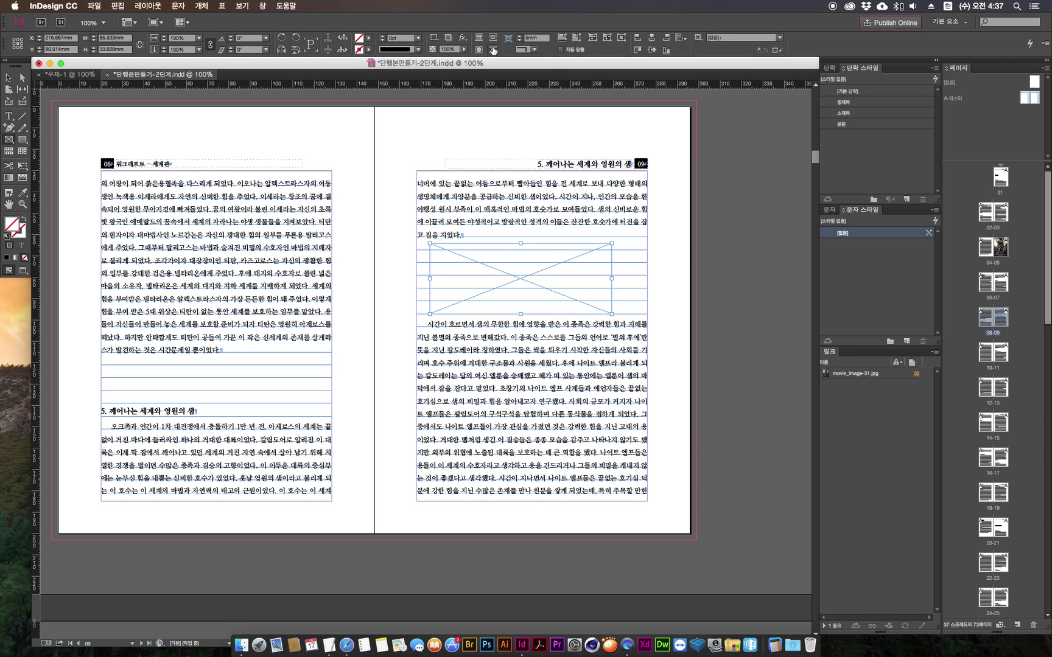
pyautogui.click(8, 77)
pyautogui.moveTo(515, 295); pyautogui.dragTo(568, 294)
# Place movie_image-19.jpg from Finder's Links folder in the empty frame on page 09.
pyautogui.click(242, 644)
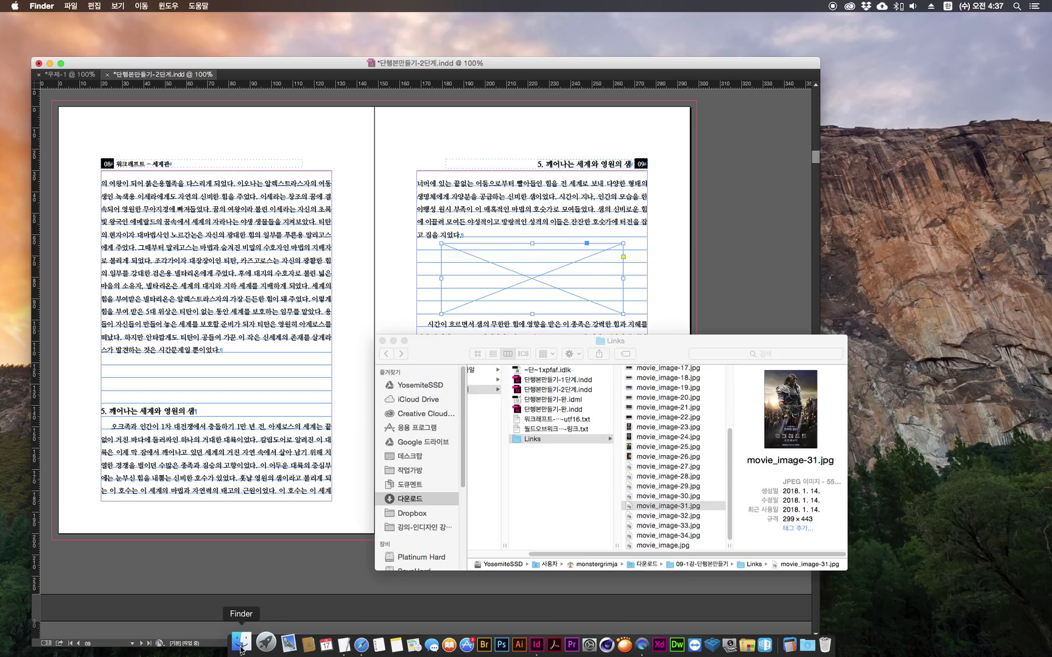
pyautogui.click(646, 398)
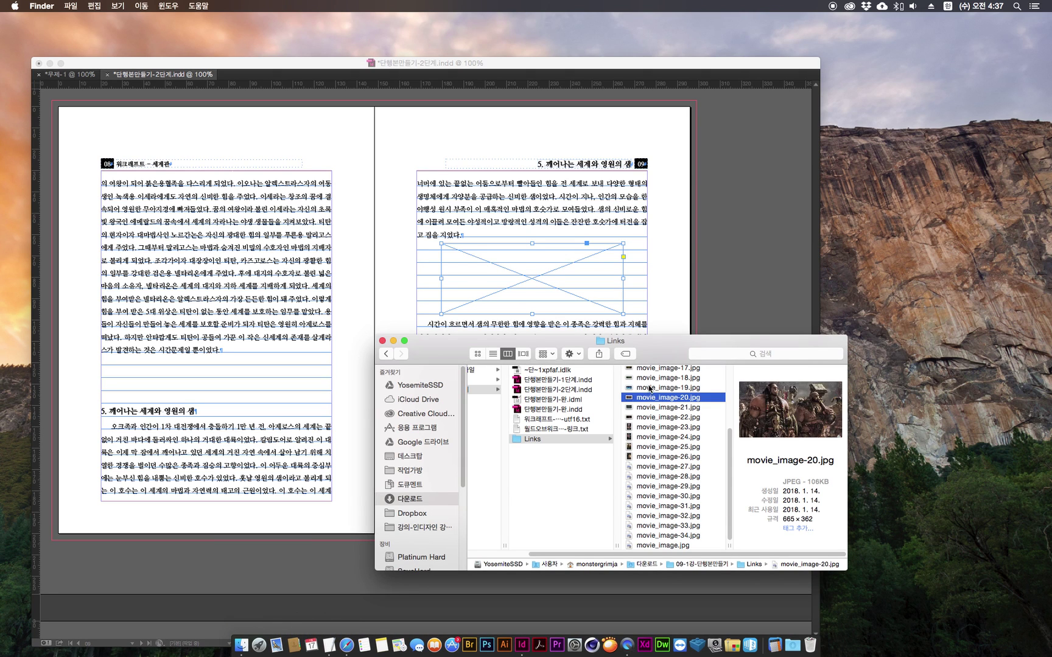
pyautogui.click(649, 389)
pyautogui.moveTo(651, 390); pyautogui.dragTo(548, 287)
# Fill the page 09 frame proportionally with the image and shift the image slightly downward inside the frame.
pyautogui.click(533, 279)
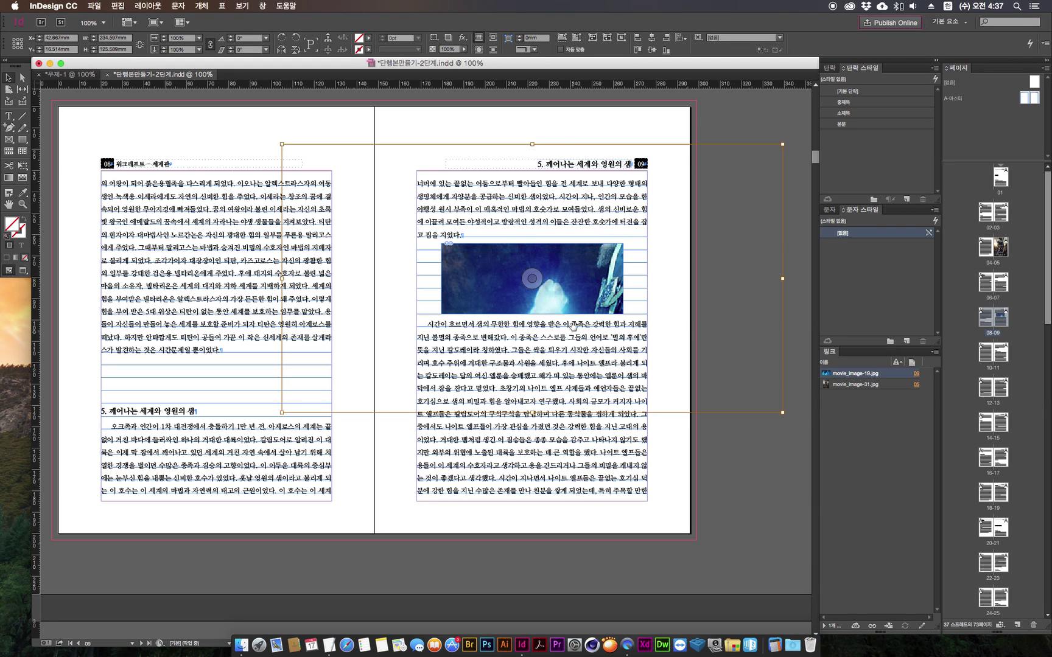
pyautogui.click(561, 38)
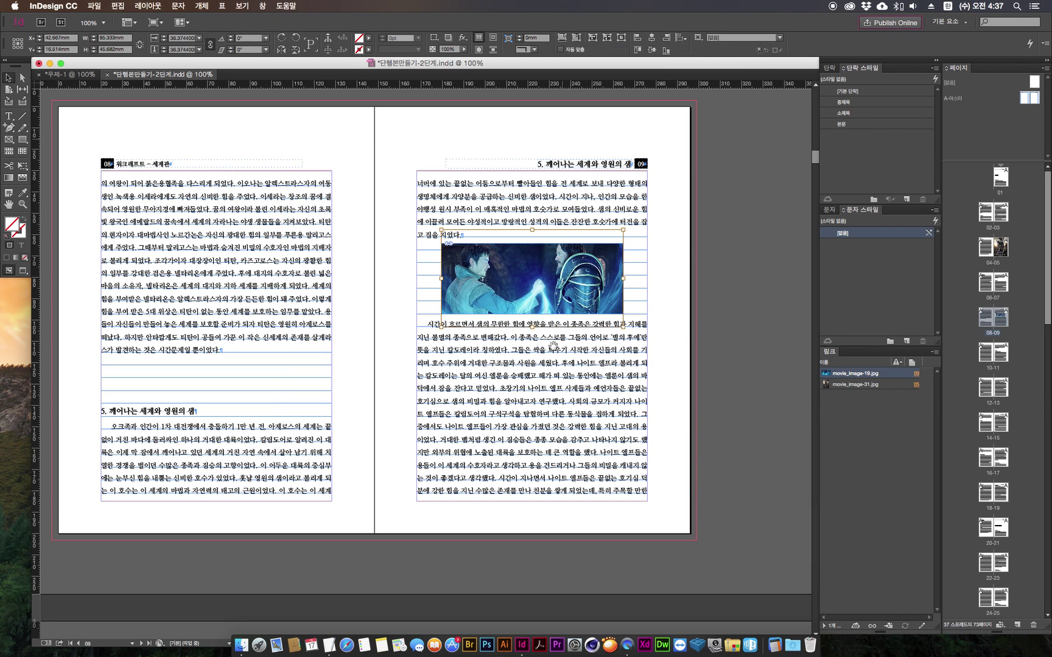
pyautogui.moveTo(533, 284); pyautogui.dragTo(532, 293)
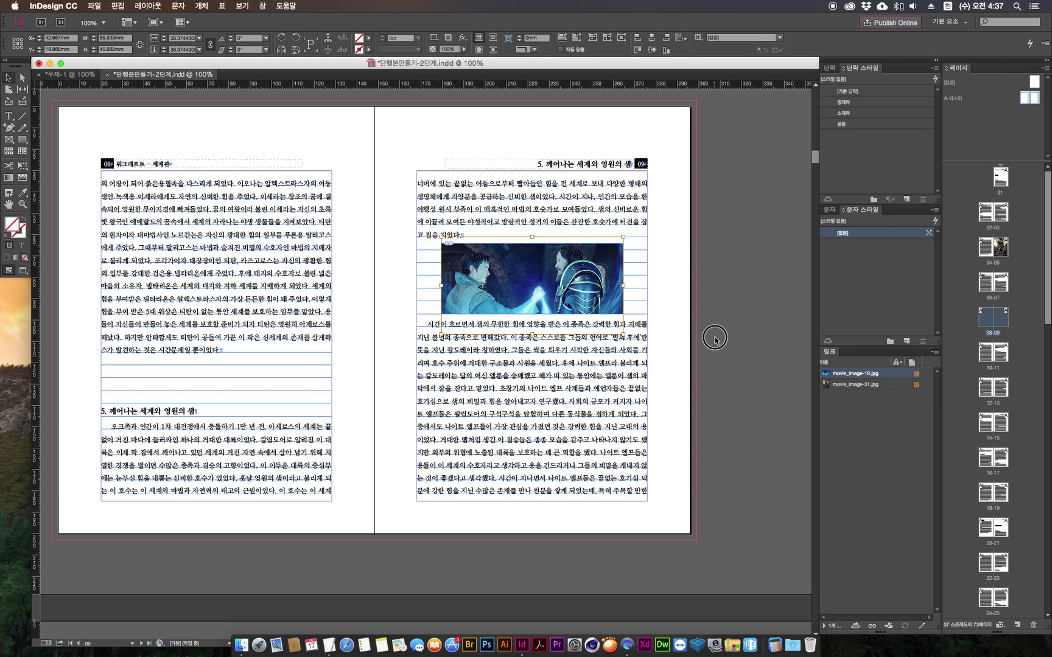
# Deselect the image and switch to preview mode to view spread 08-09 without guides.
pyautogui.click(748, 334)
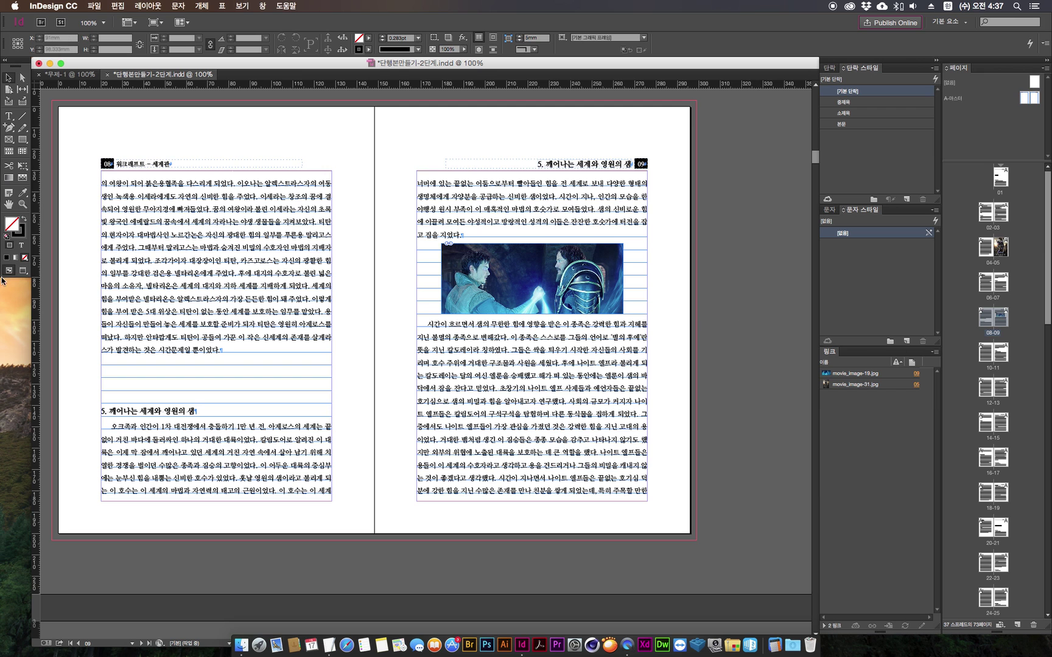
pyautogui.click(28, 272)
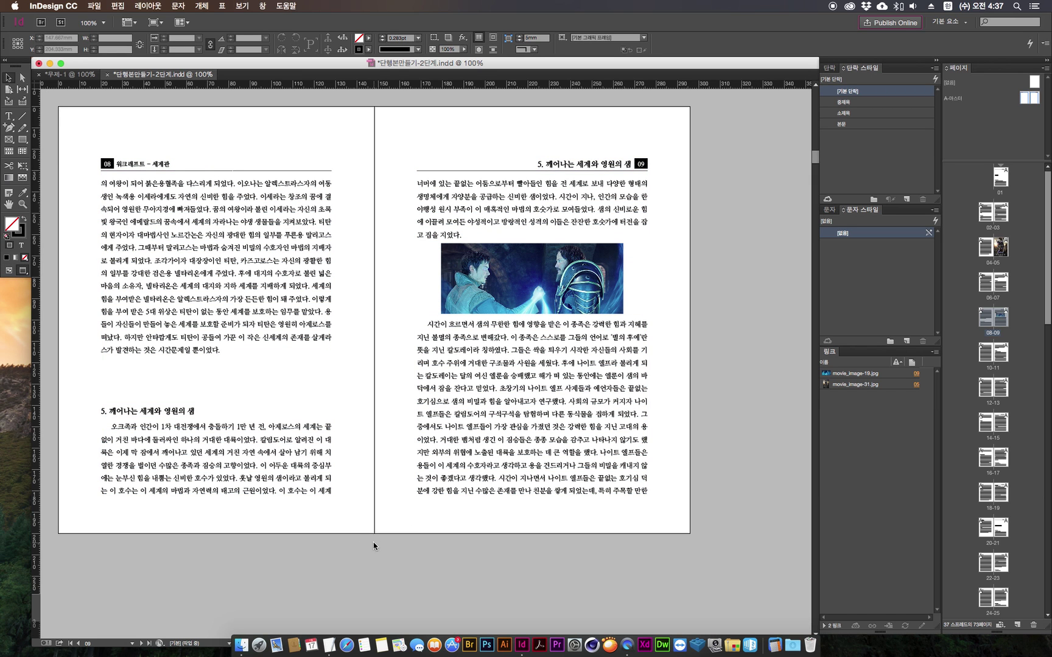
pyautogui.scroll(-1, 367, 529)
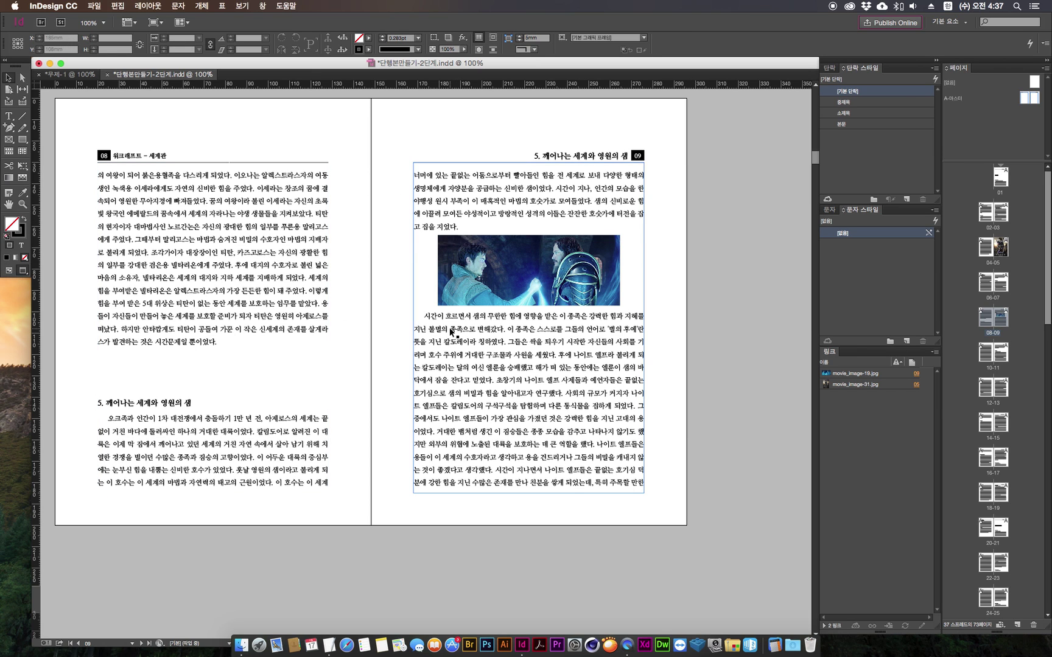
# Insert two paragraph breaks after "준비가" in page 08's body text to test the reflow, and remove them again.
pyautogui.doubleClick(226, 317)
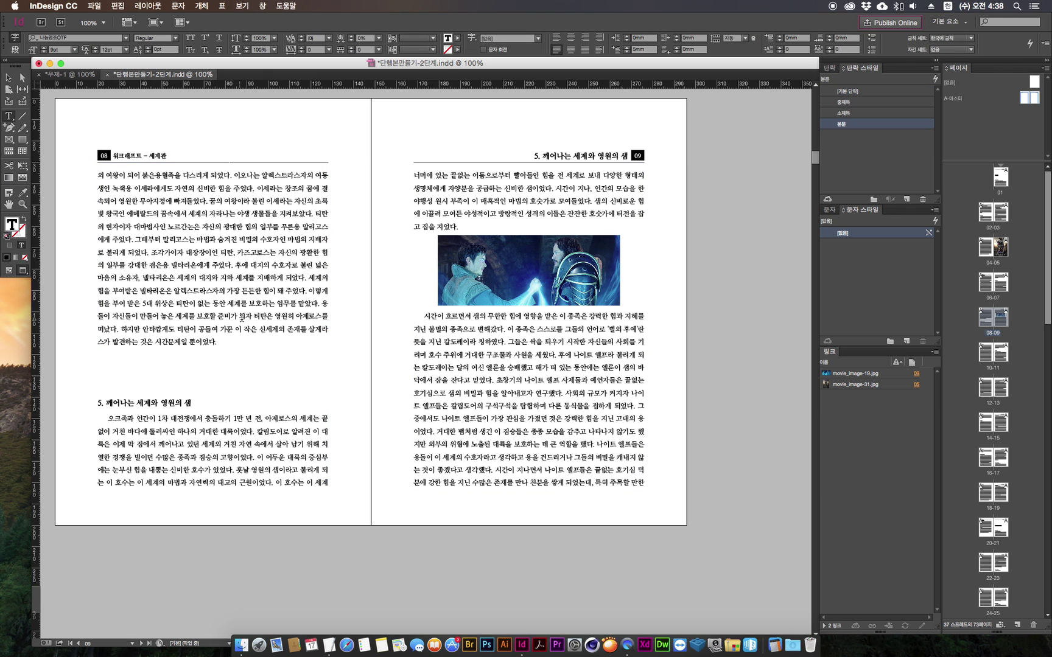
pyautogui.press('Return')
pyautogui.press('Return')
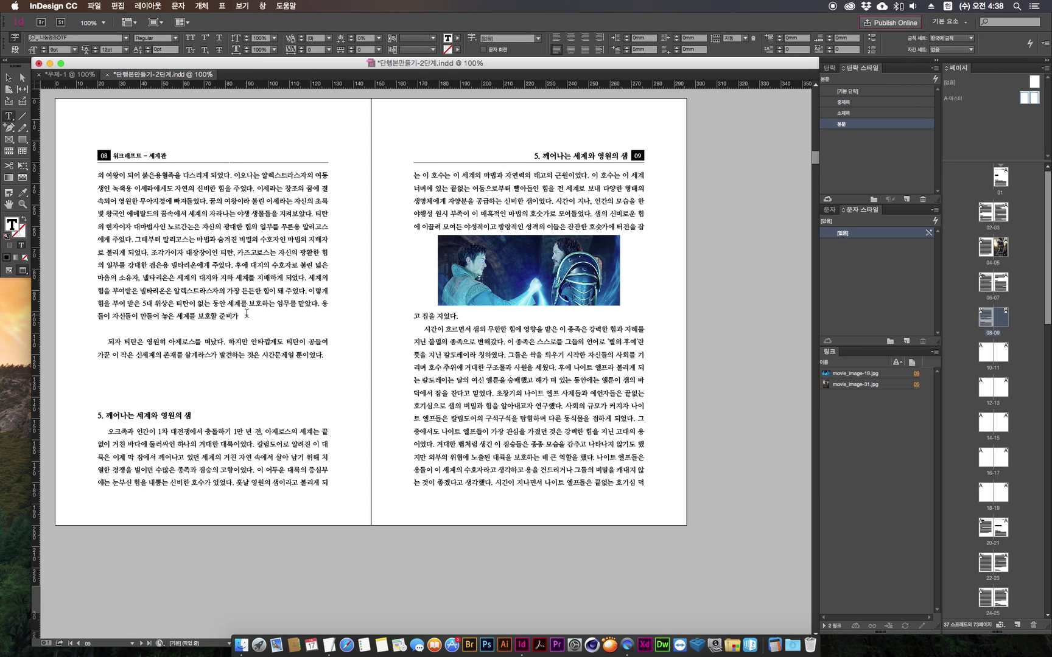
pyautogui.press('BackSpace')
pyautogui.press('BackSpace')
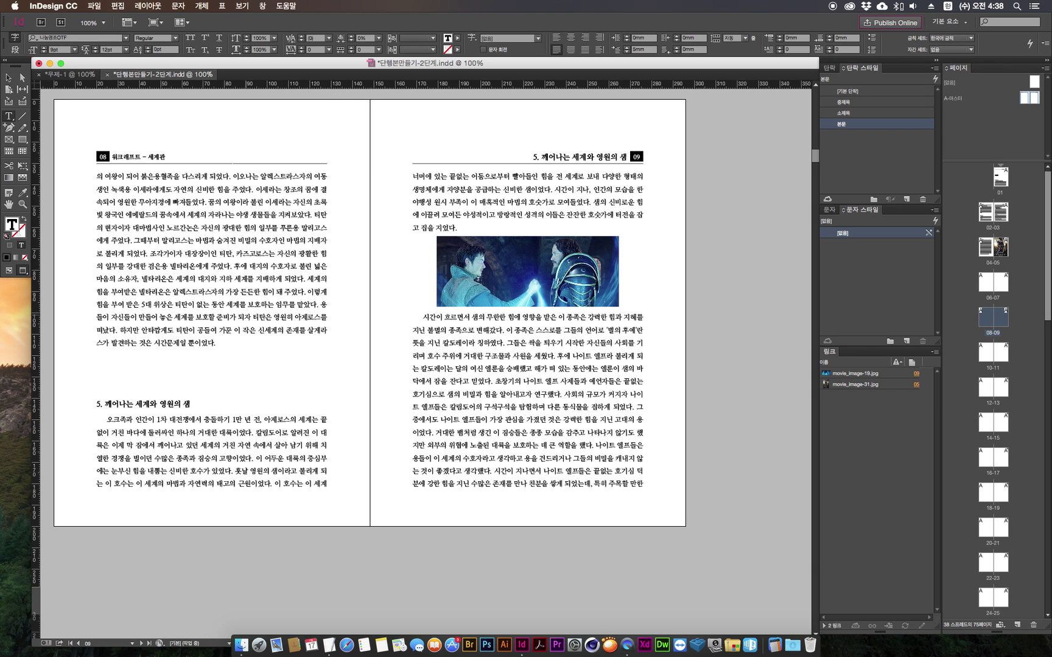
pyautogui.press('Escape')
pyautogui.click(390, 407)
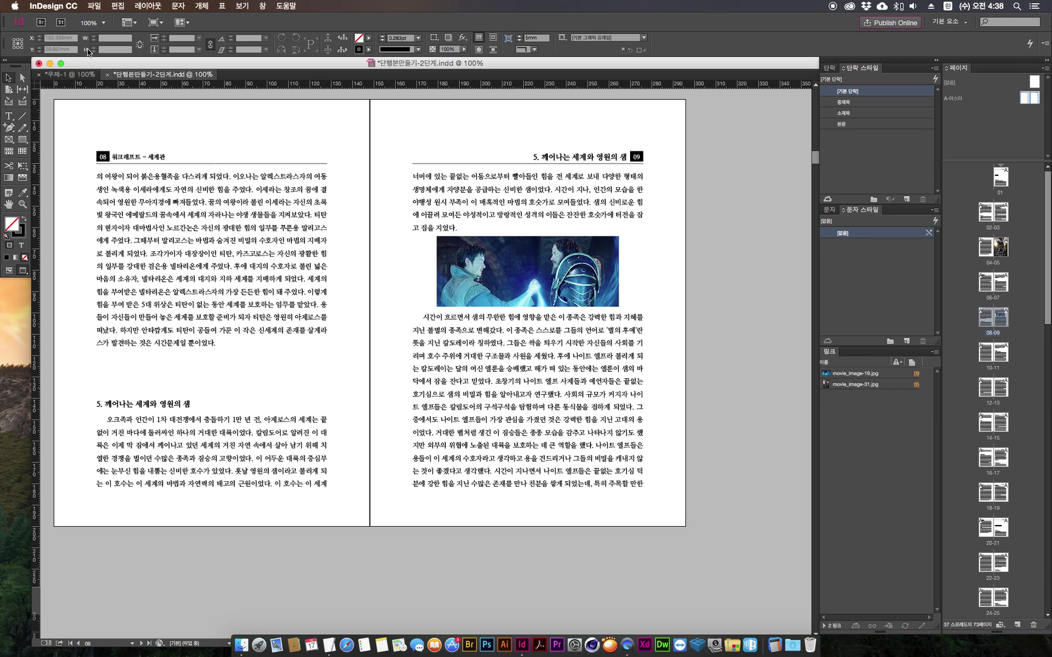
# Draw an image frame about 148 × 84 mm across the top of page 11, apply Jump Object text wrap, and return to normal view.
pyautogui.moveTo(378, 463); pyautogui.dragTo(456, 153)
pyautogui.moveTo(477, 388); pyautogui.dragTo(451, 197)
pyautogui.moveTo(455, 242); pyautogui.dragTo(457, 230)
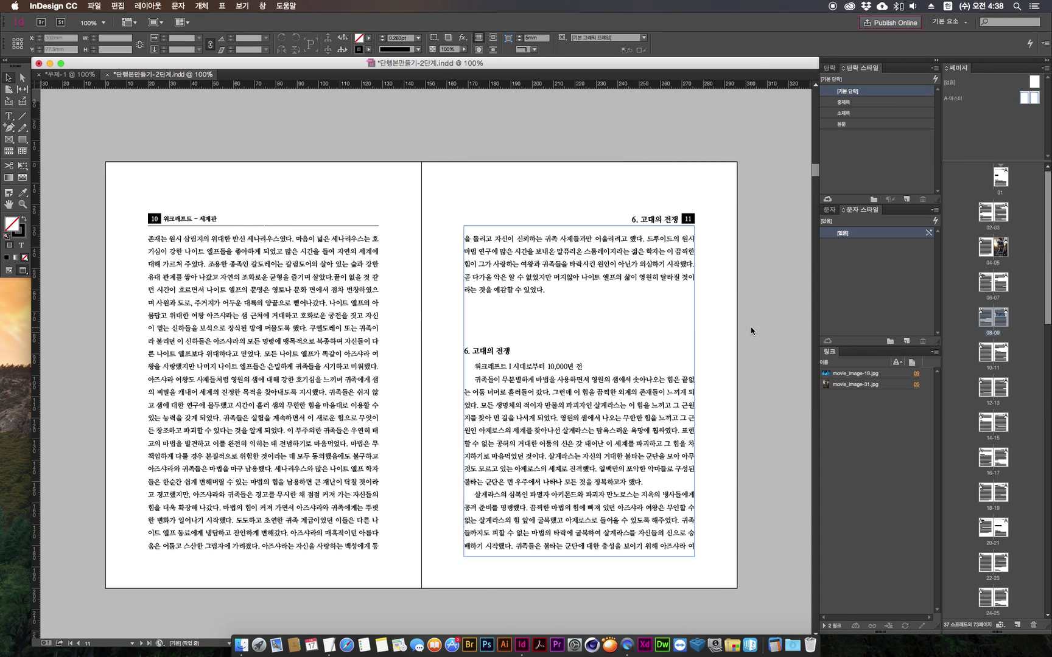
pyautogui.click(8, 141)
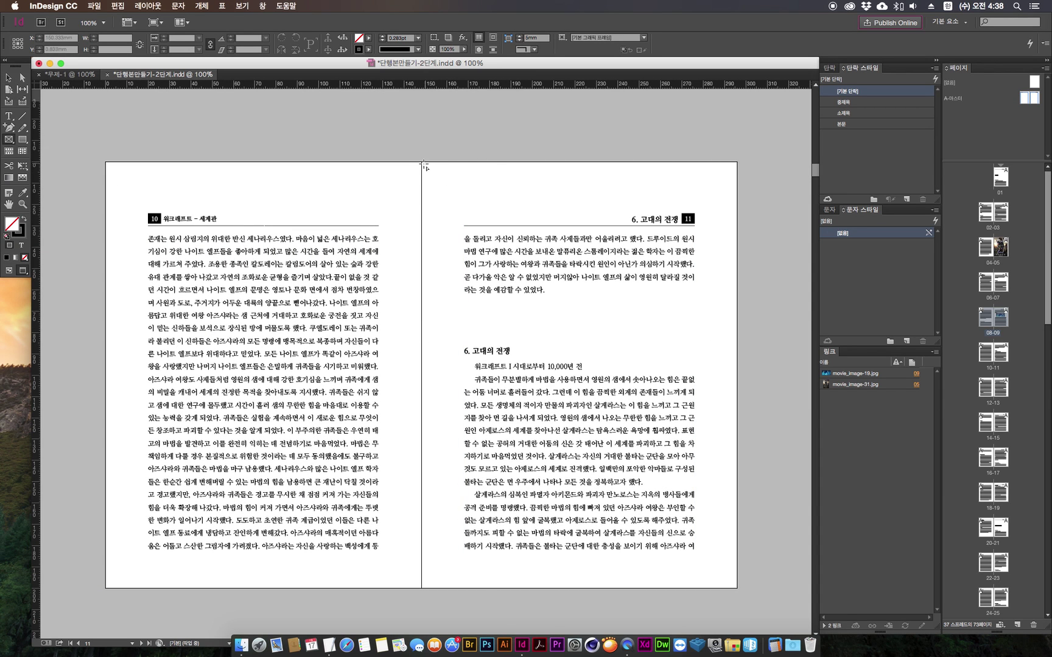
pyautogui.moveTo(422, 162)
pyautogui.mouseDown()
pyautogui.moveTo(700, 365)
pyautogui.moveTo(738, 342)
pyautogui.mouseUp()
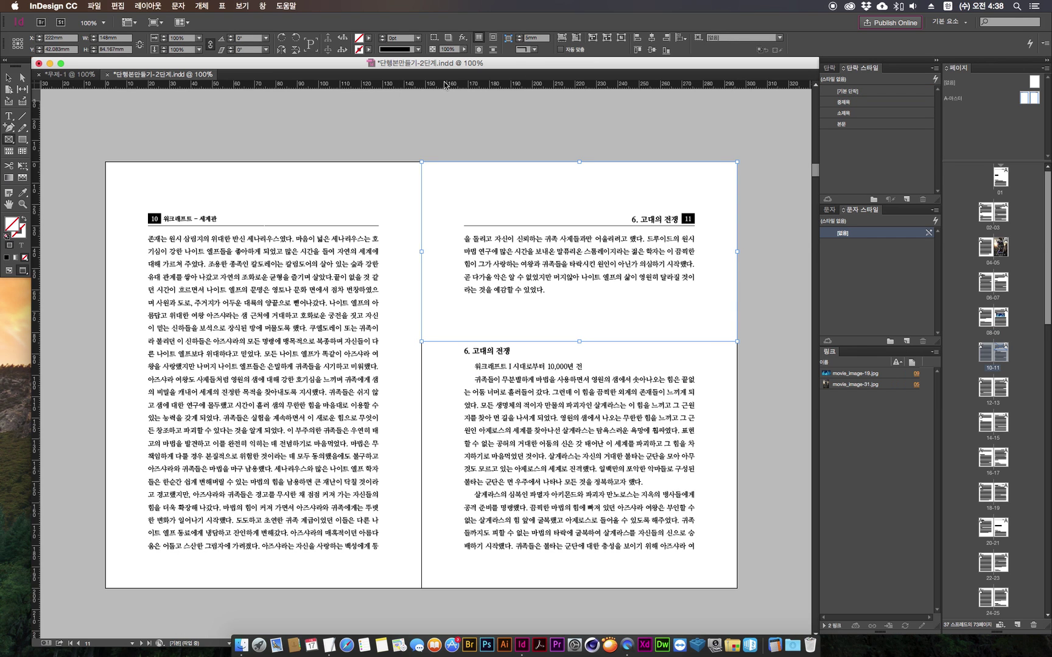
pyautogui.click(498, 51)
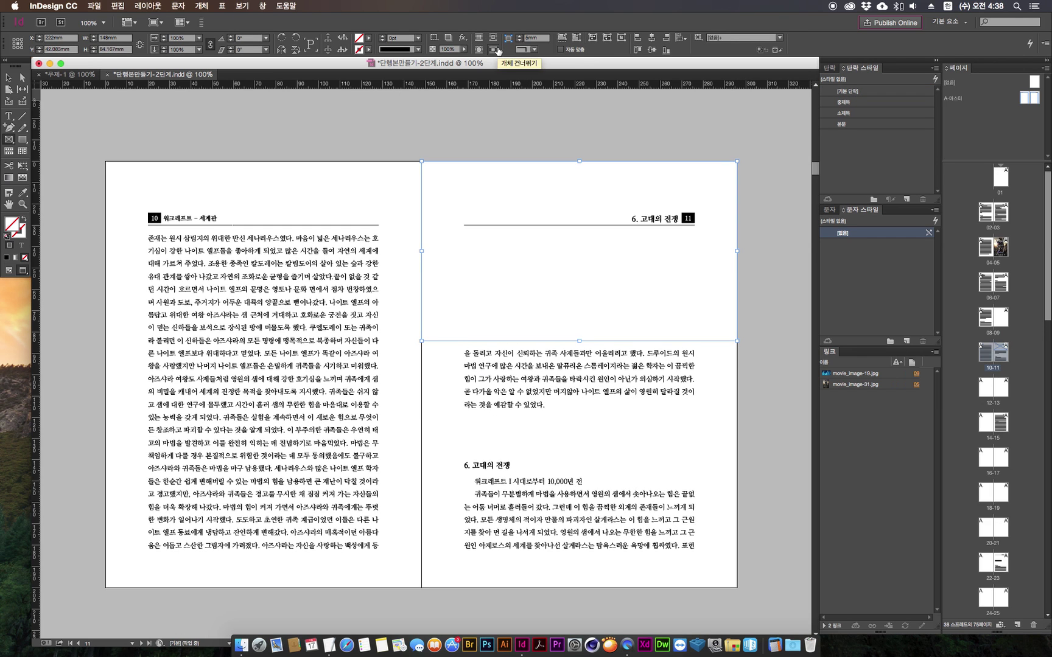
pyautogui.click(5, 271)
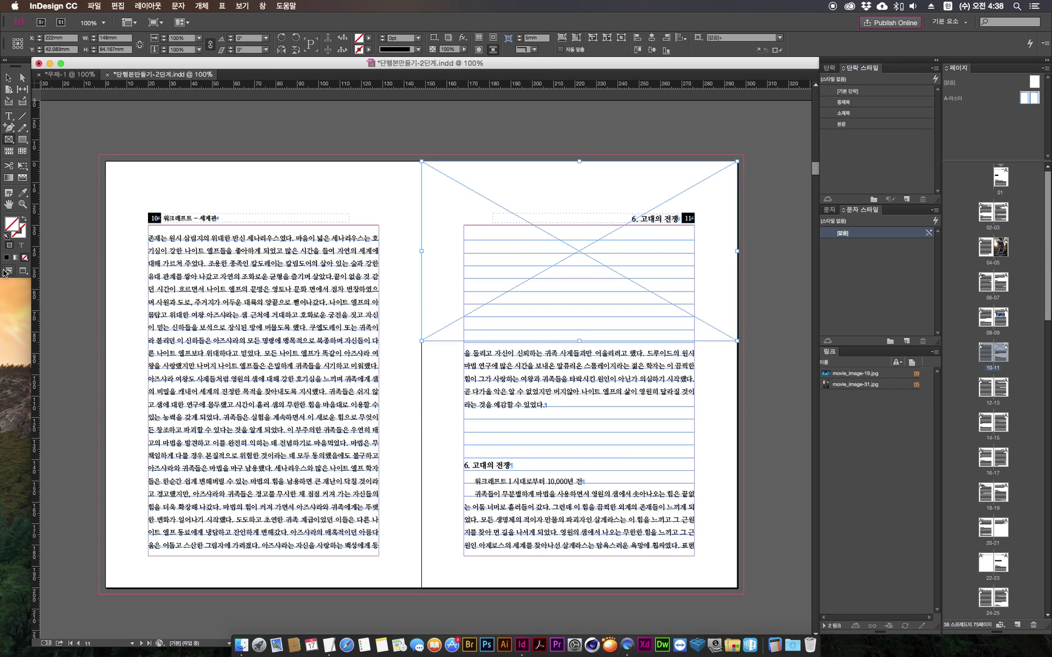
# Place movie_image-16.jpg from Finder's Links folder in the empty frame on page 11.
pyautogui.click(241, 644)
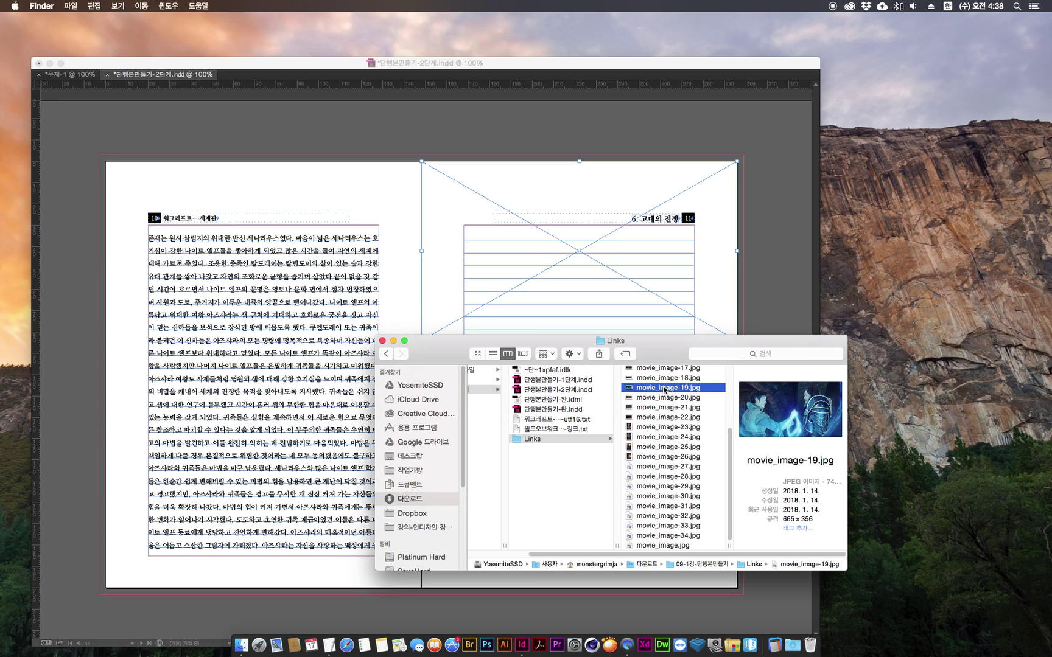
pyautogui.click(665, 379)
pyautogui.scroll(2, 662, 401)
pyautogui.press('Up')
pyautogui.press('Up')
pyautogui.click(647, 391)
pyautogui.moveTo(646, 391); pyautogui.dragTo(585, 321)
pyautogui.click(592, 309)
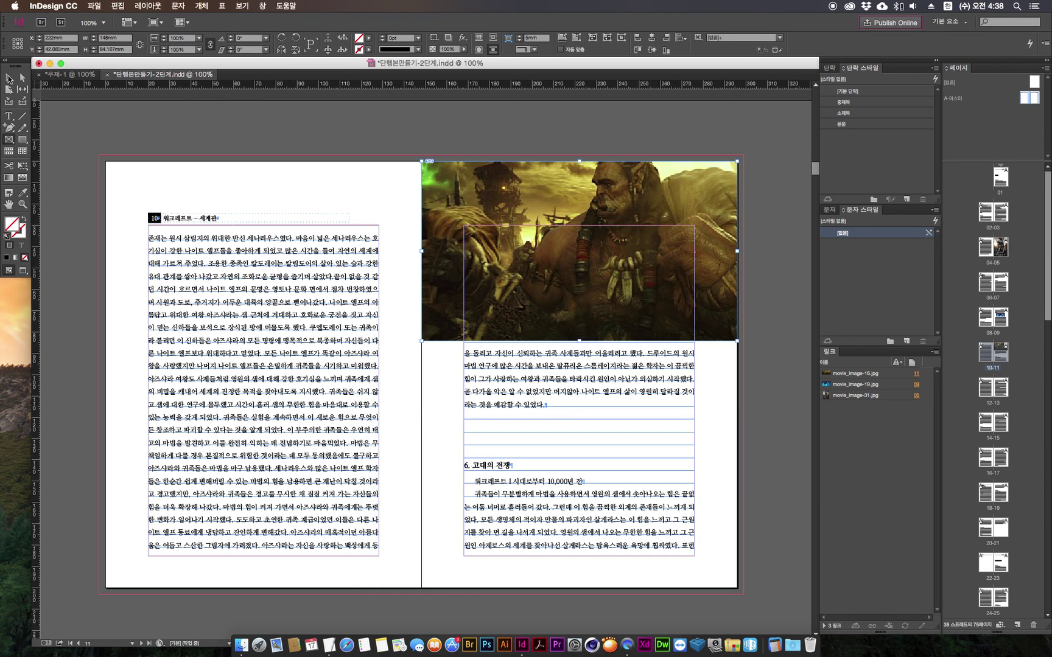
# Replace the page 11 frame's image with movie_image-9.jpg from Finder's Links folder.
pyautogui.click(242, 644)
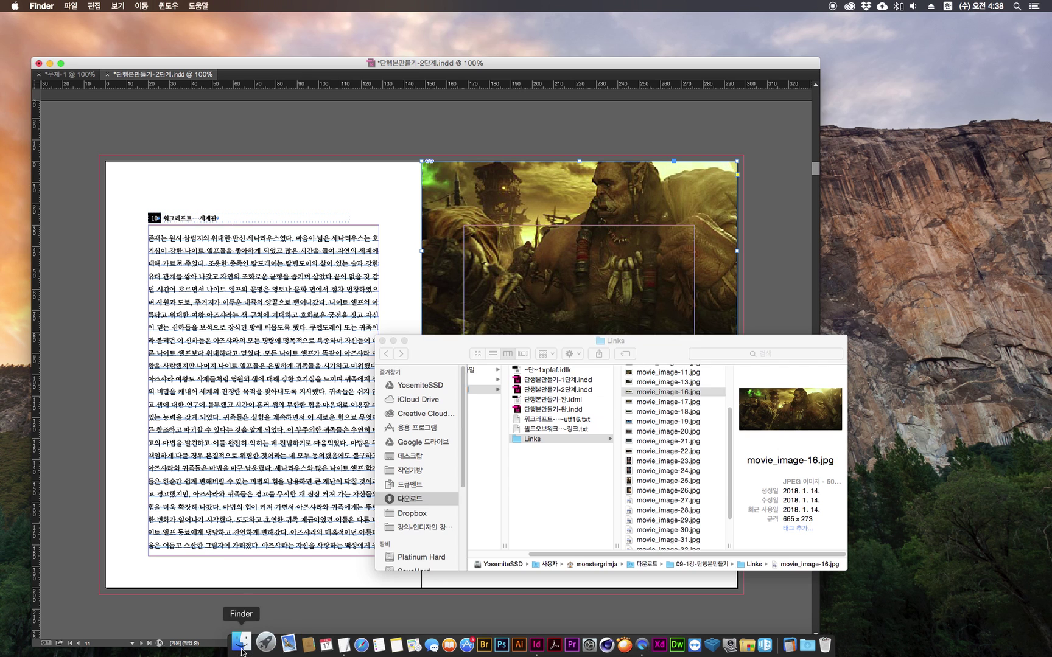
pyautogui.click(667, 386)
pyautogui.press('Up')
pyautogui.scroll(3, 658, 414)
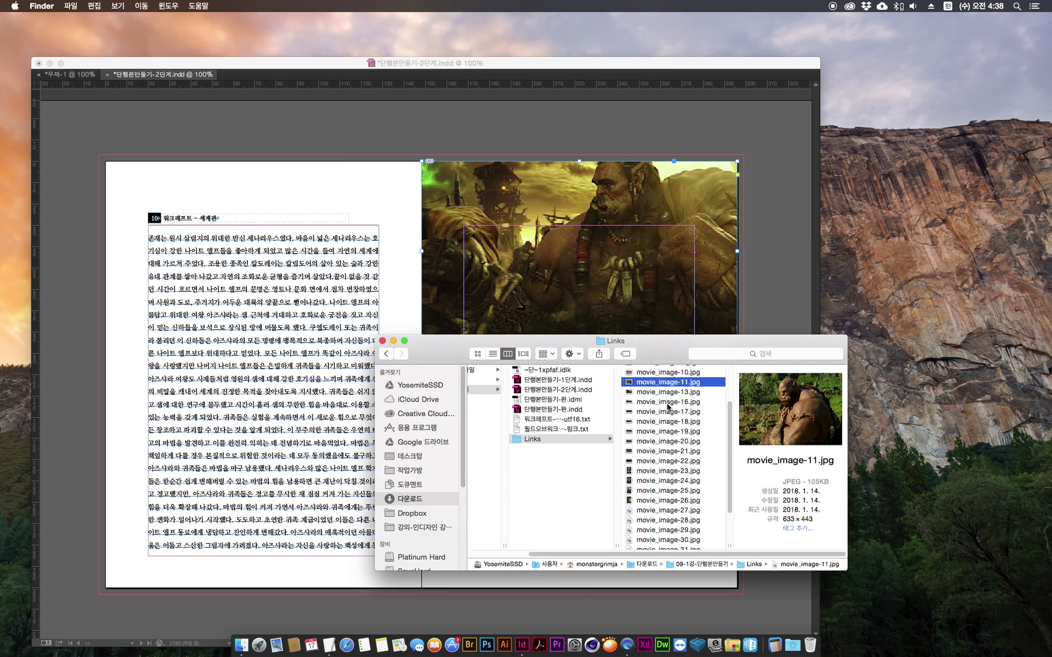
pyautogui.click(650, 420)
pyautogui.click(650, 411)
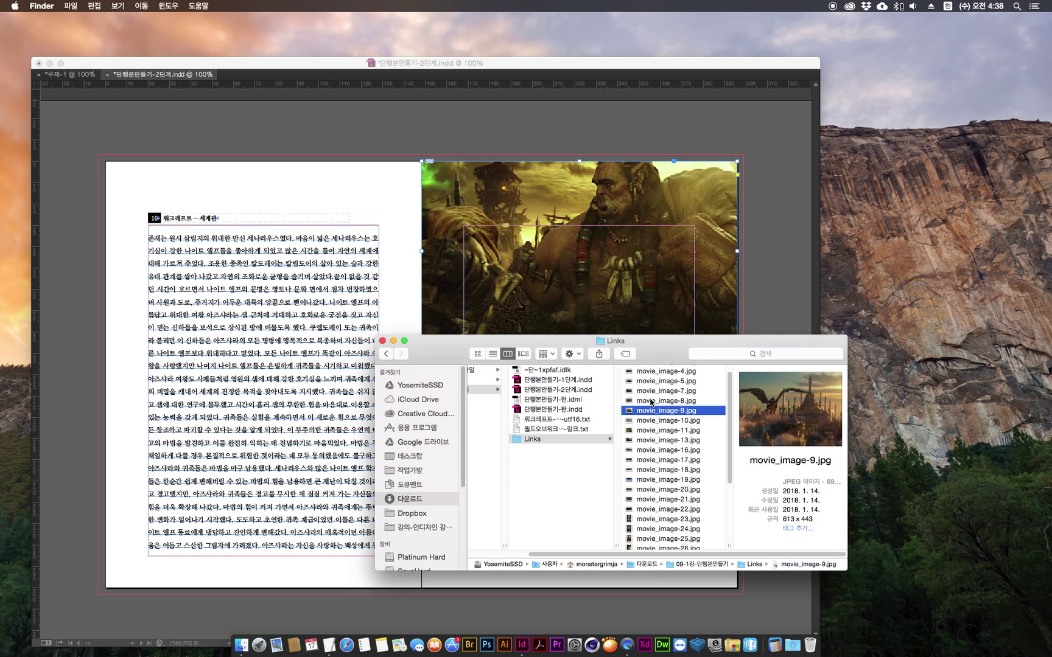
pyautogui.moveTo(650, 414); pyautogui.dragTo(591, 270)
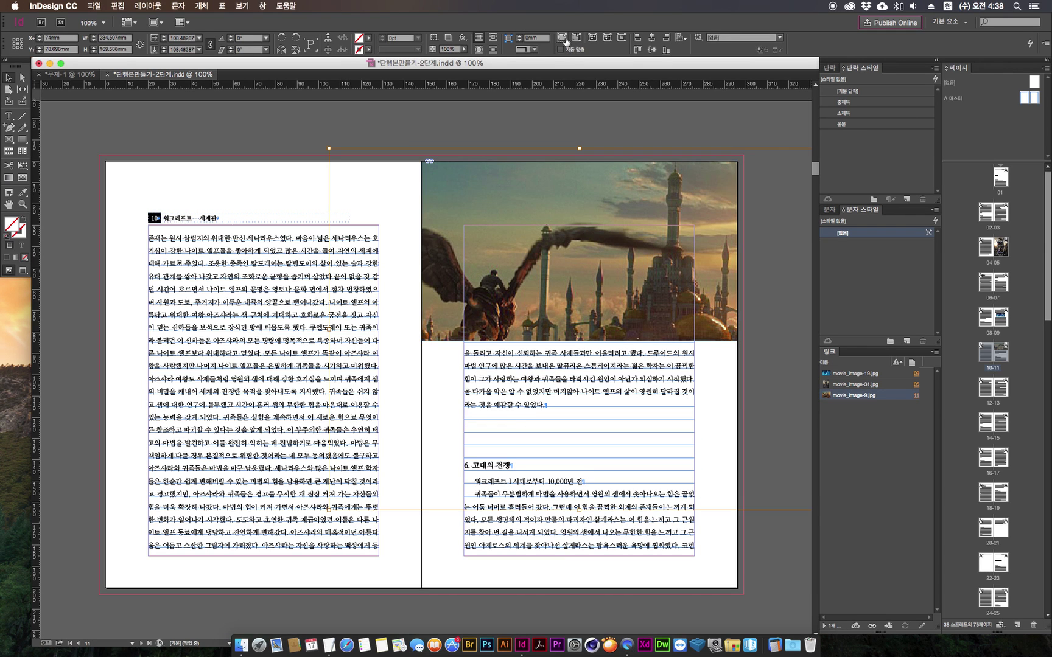
# Fill the page 11 frame proportionally with the image shifted slightly downward, and extend the frame's upper outer corner to the bleed line.
pyautogui.click(563, 38)
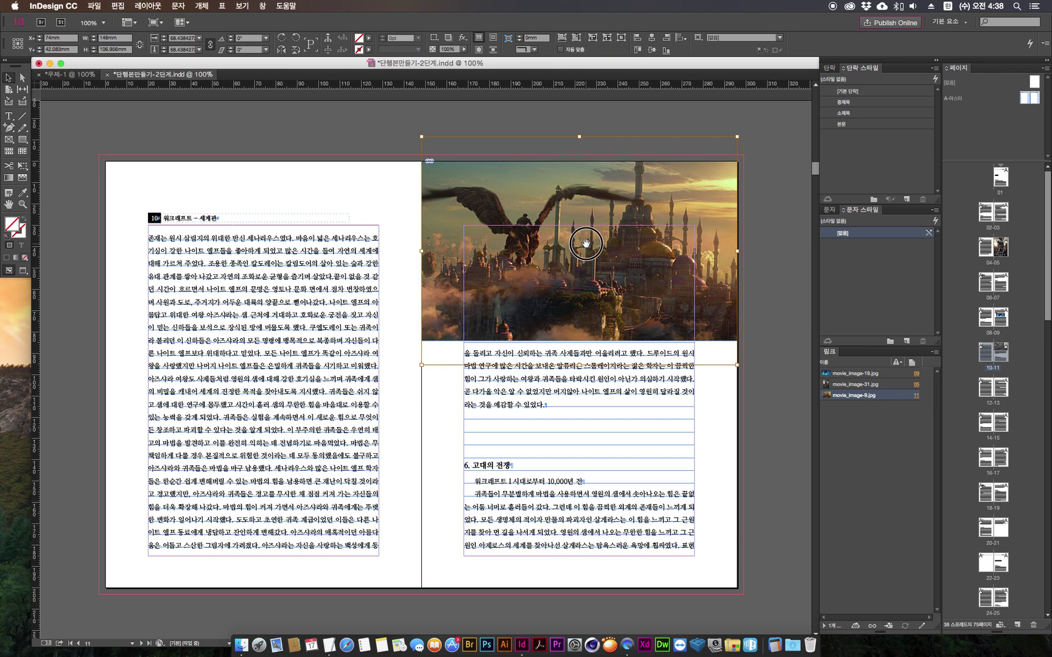
pyautogui.moveTo(585, 243); pyautogui.dragTo(587, 266)
pyautogui.click(739, 162)
pyautogui.moveTo(738, 161); pyautogui.dragTo(744, 155)
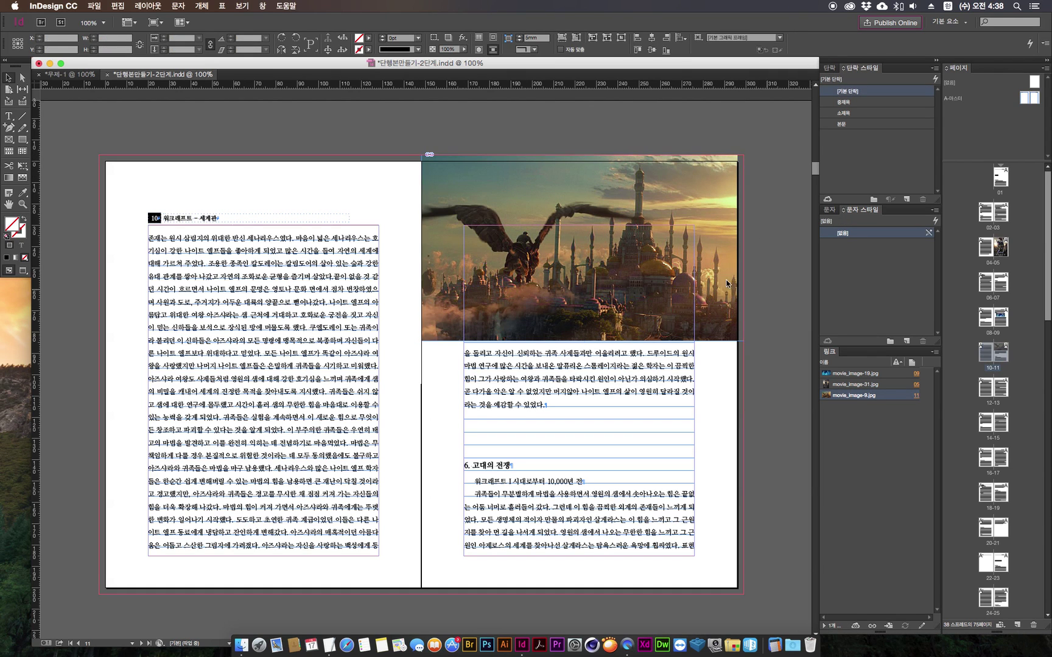
# Refill the extended page 11 frame proportionally, lower the image inside it, and view the spread in preview mode.
pyautogui.click(583, 248)
pyautogui.click(580, 248)
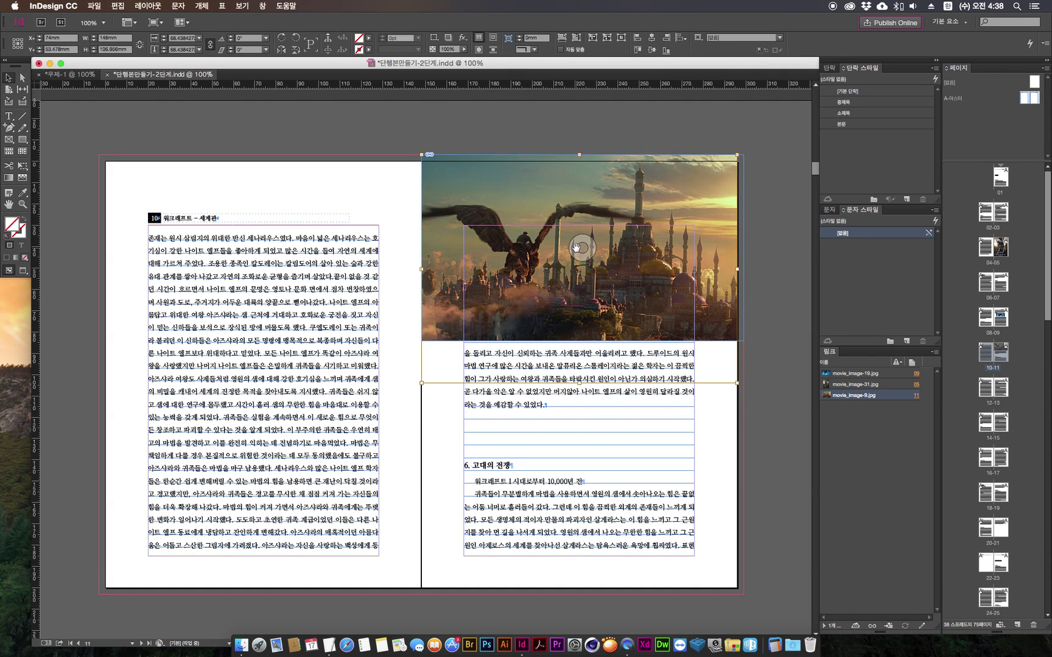
pyautogui.press('super+alt+shift+c')
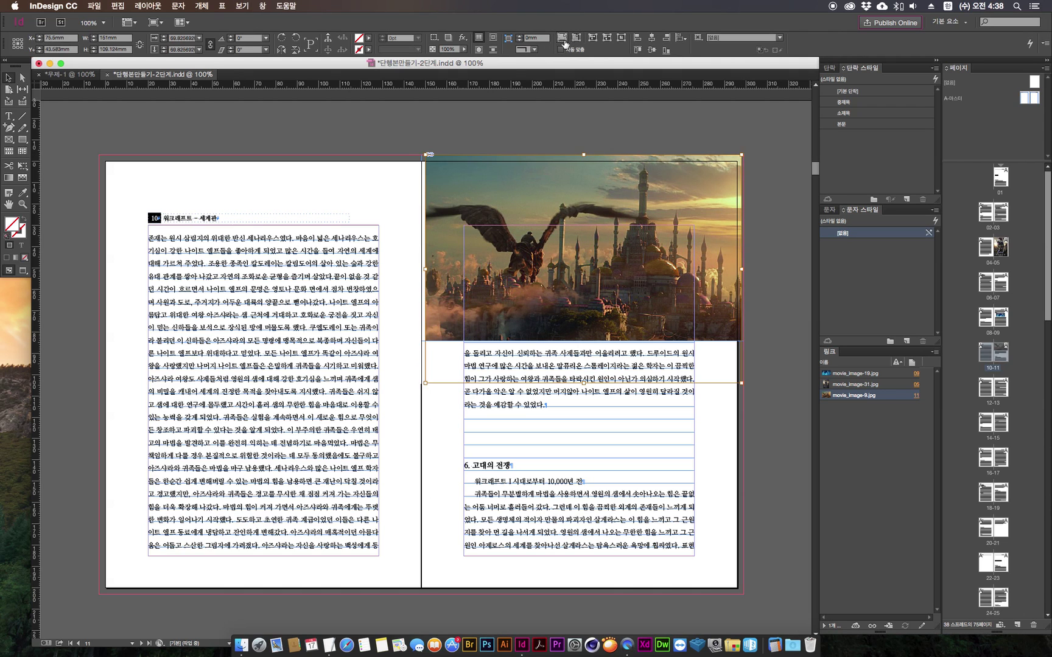
pyautogui.moveTo(577, 253); pyautogui.dragTo(577, 270)
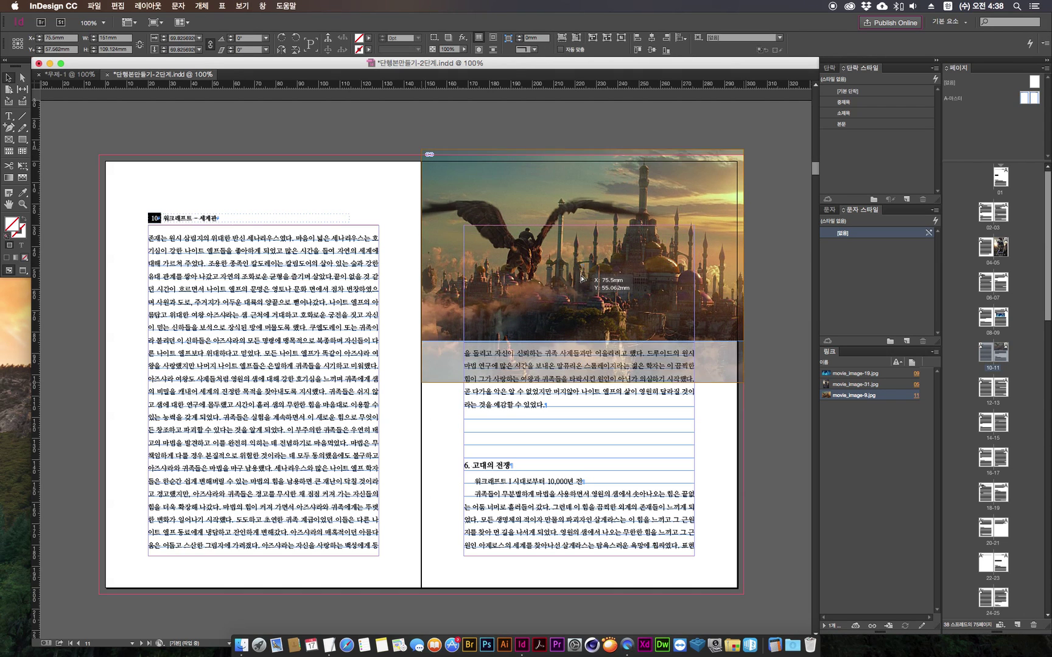
pyautogui.click(754, 417)
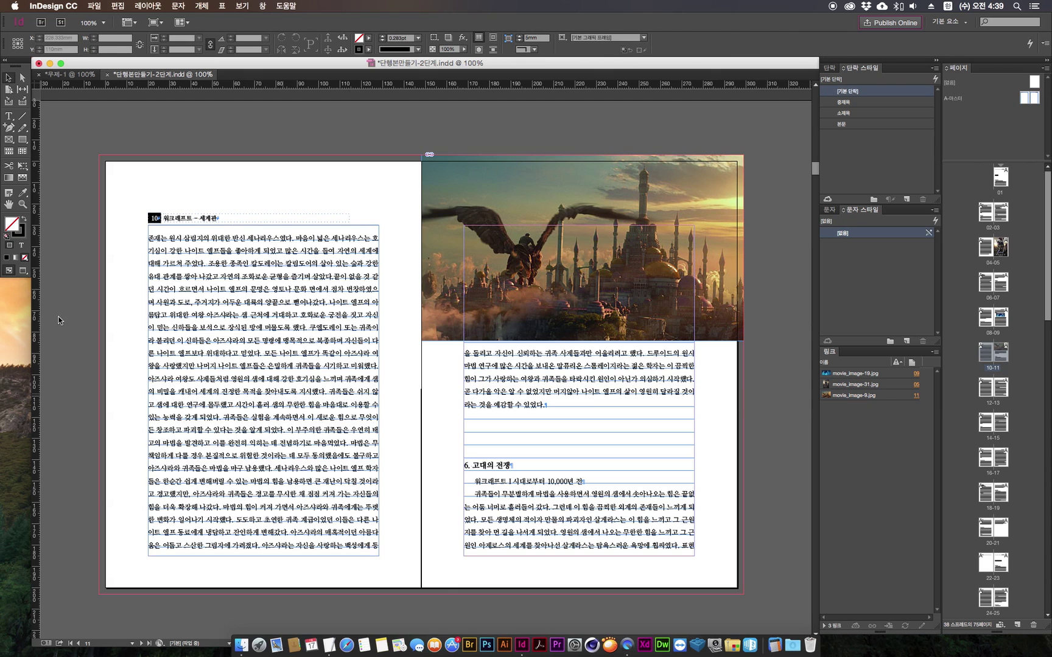
pyautogui.click(23, 269)
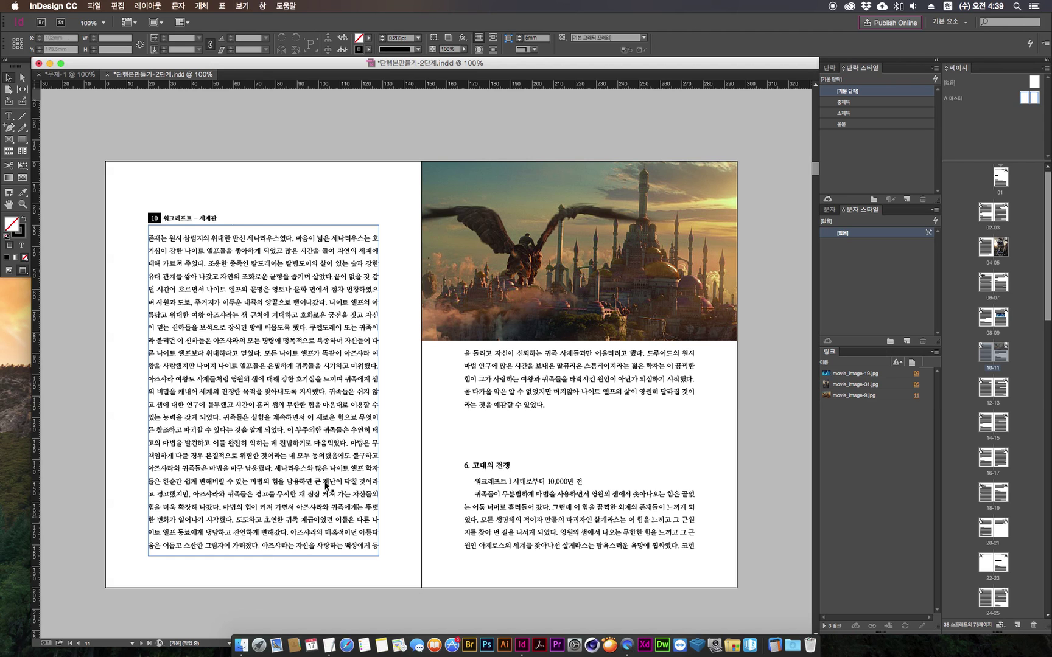
# Draw an image frame about 41.5 × 57 mm in the upper-left corner of page 13's body text and wrap text around its bounding box.
pyautogui.moveTo(458, 493); pyautogui.dragTo(484, 171)
pyautogui.scroll(-5, 484, 170)
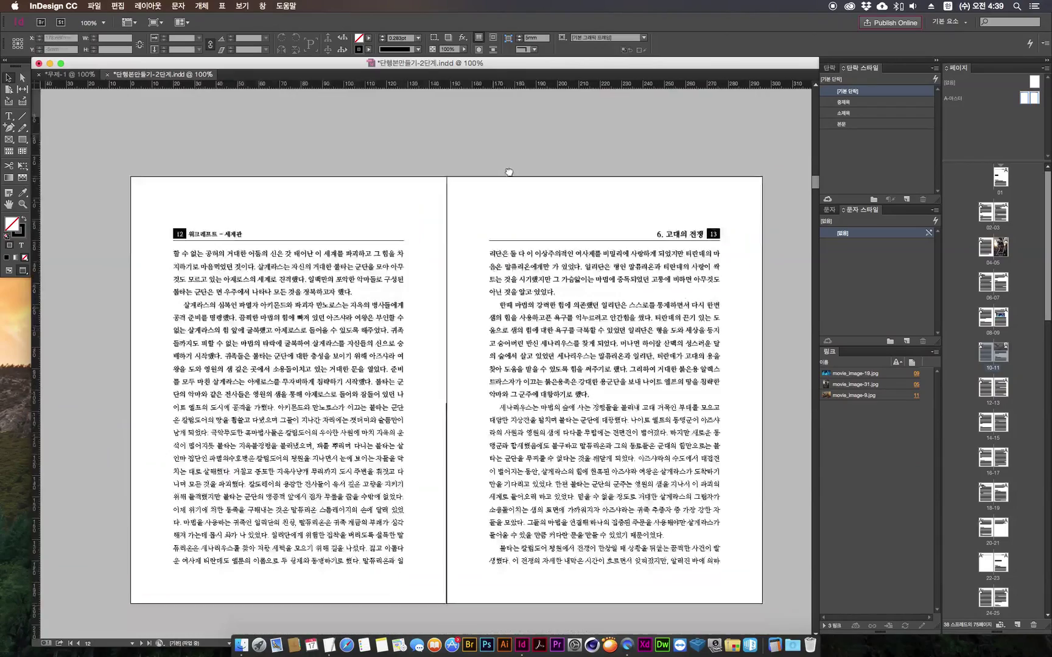
pyautogui.press('super+equal')
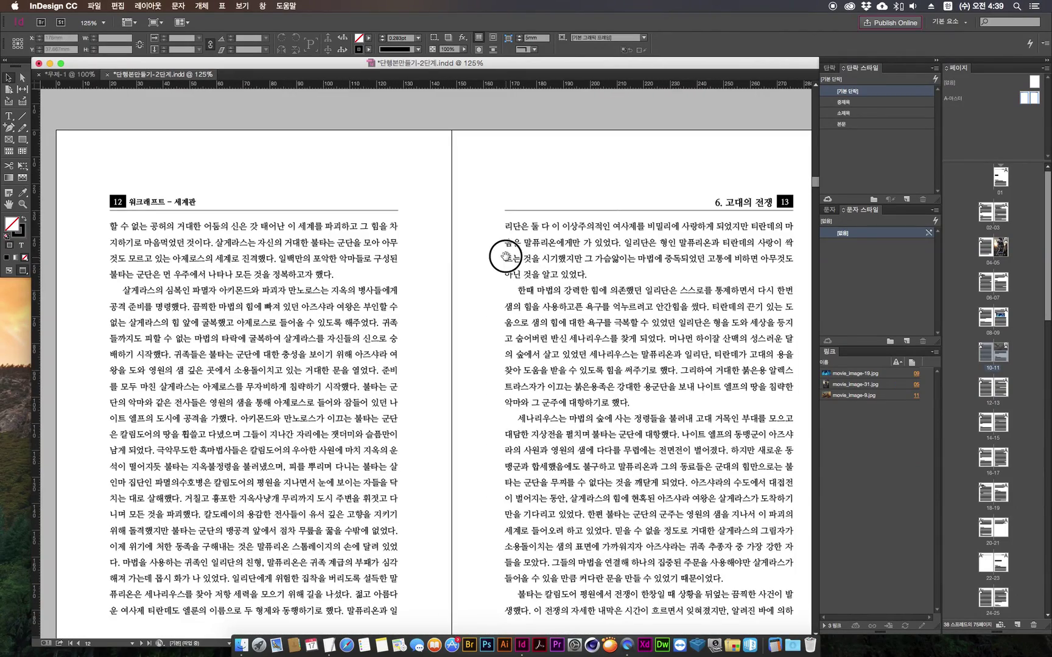
pyautogui.moveTo(506, 262); pyautogui.dragTo(497, 205)
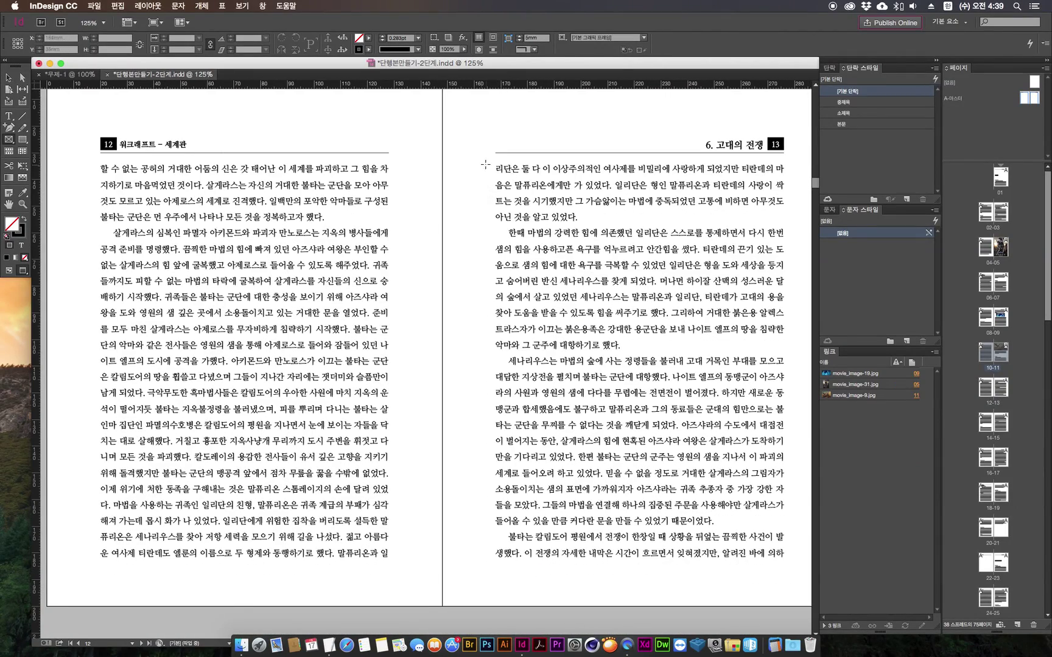
pyautogui.moveTo(493, 165); pyautogui.dragTo(606, 318)
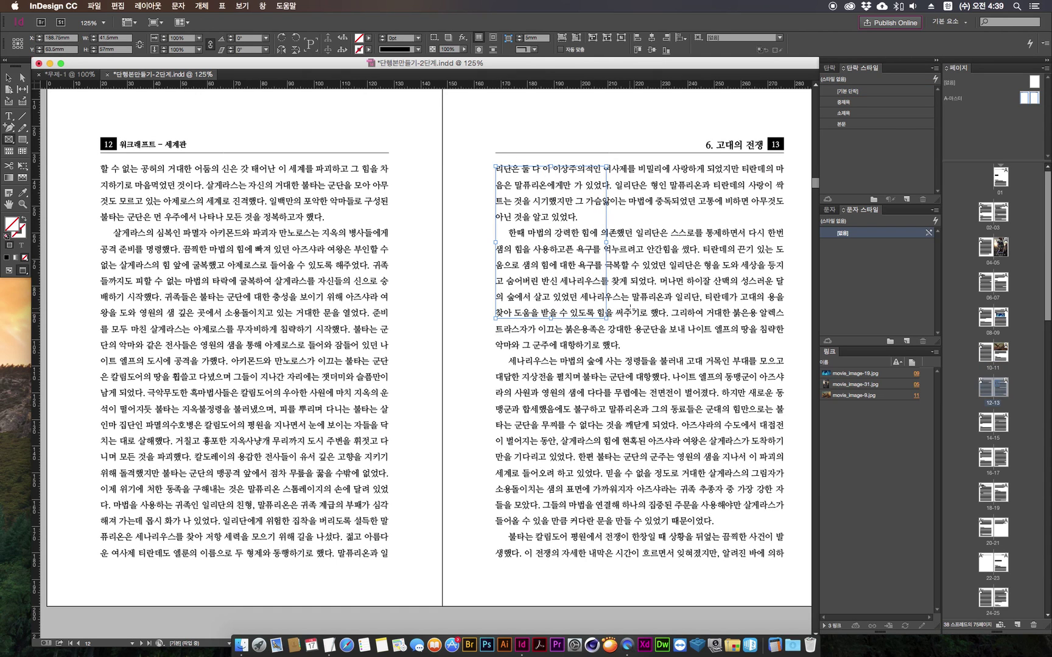
pyautogui.click(478, 50)
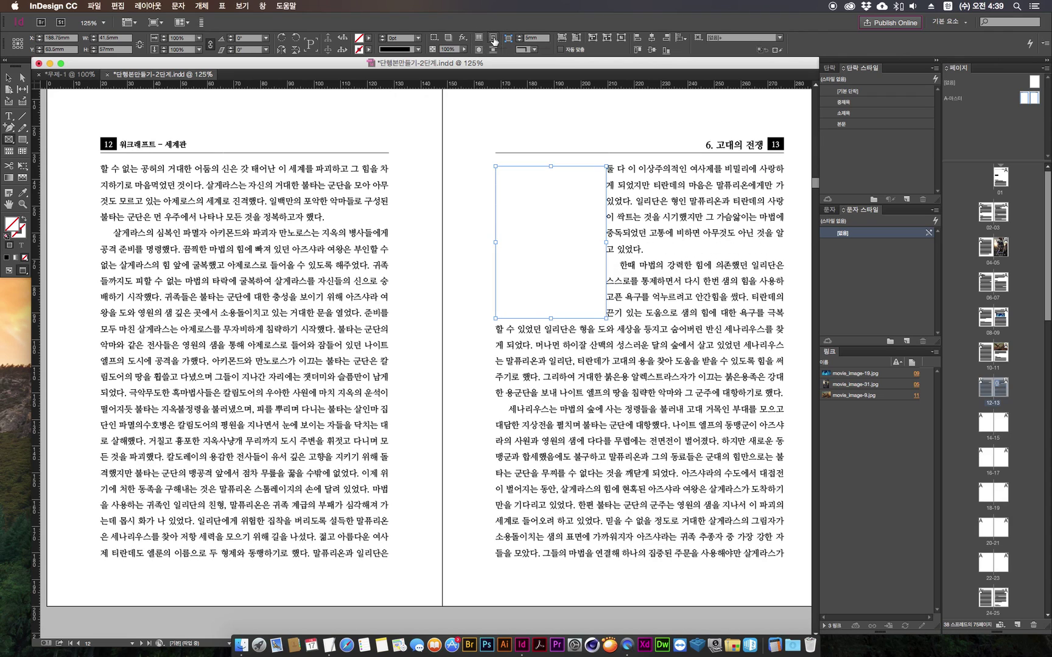
pyautogui.click(10, 270)
pyautogui.hscroll(3, 446, 328)
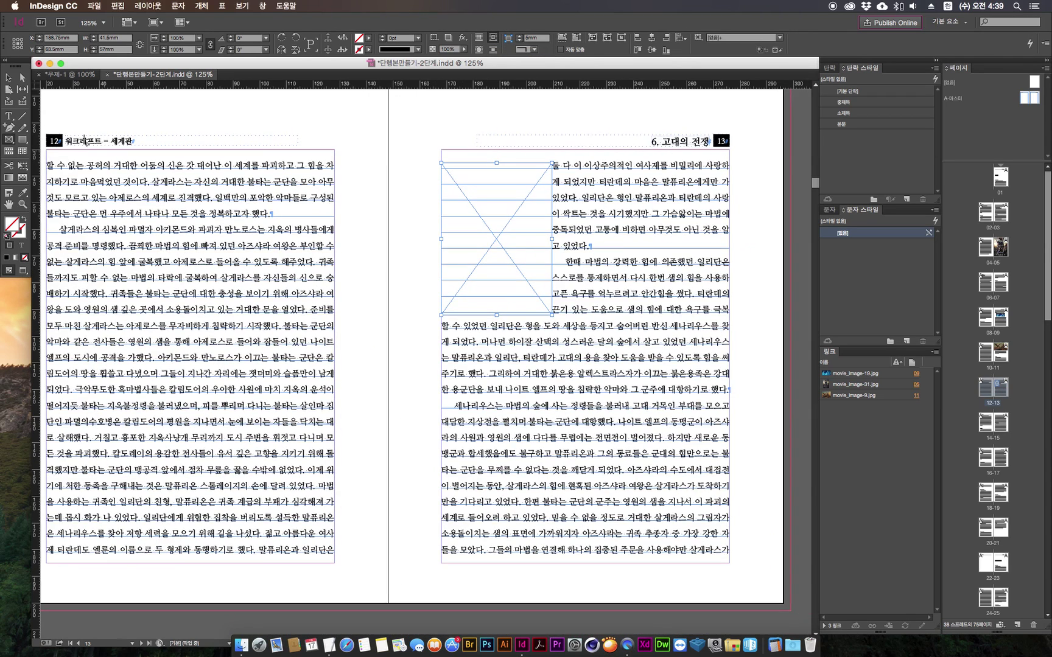
# Nudge the page 13 frame up to Y 62.5 mm so its top edge meets the first line of text.
pyautogui.click(358, 307)
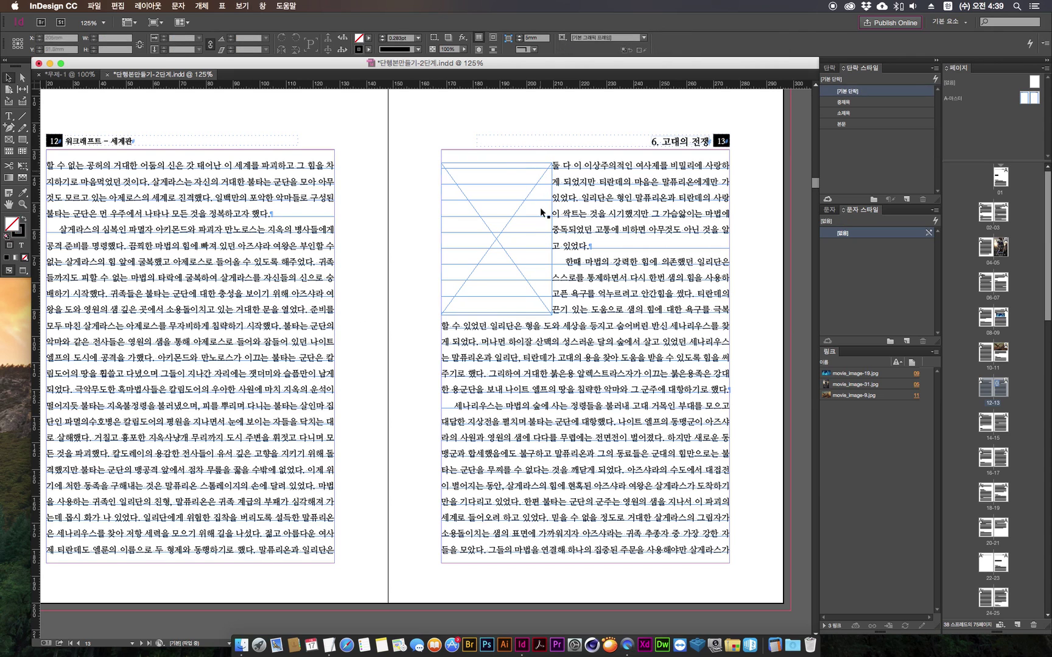
pyautogui.click(539, 198)
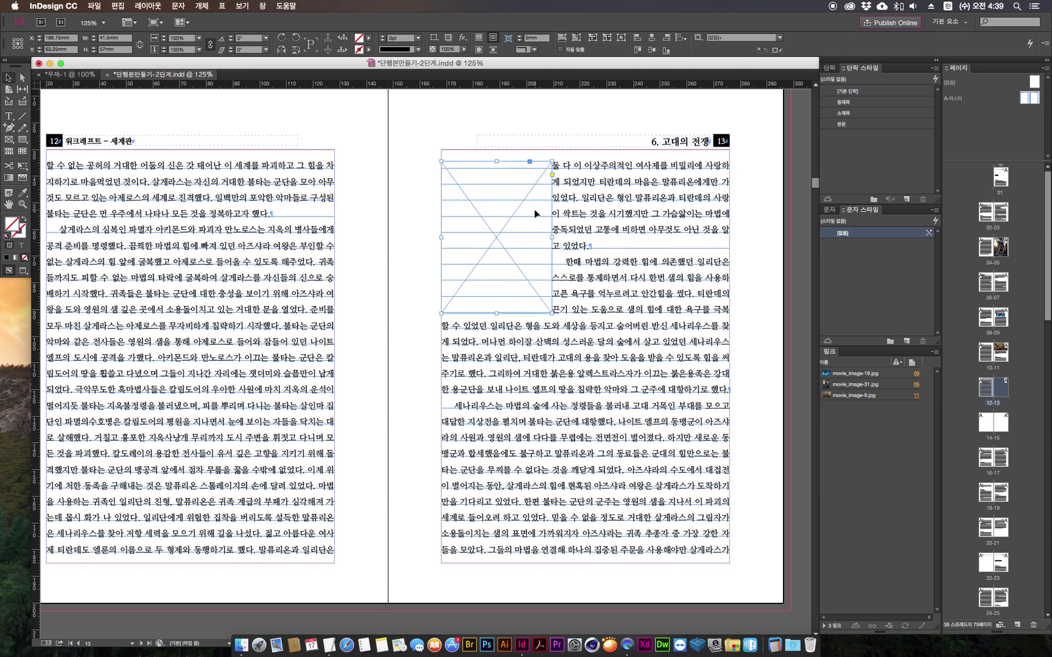
pyautogui.press('super+2')
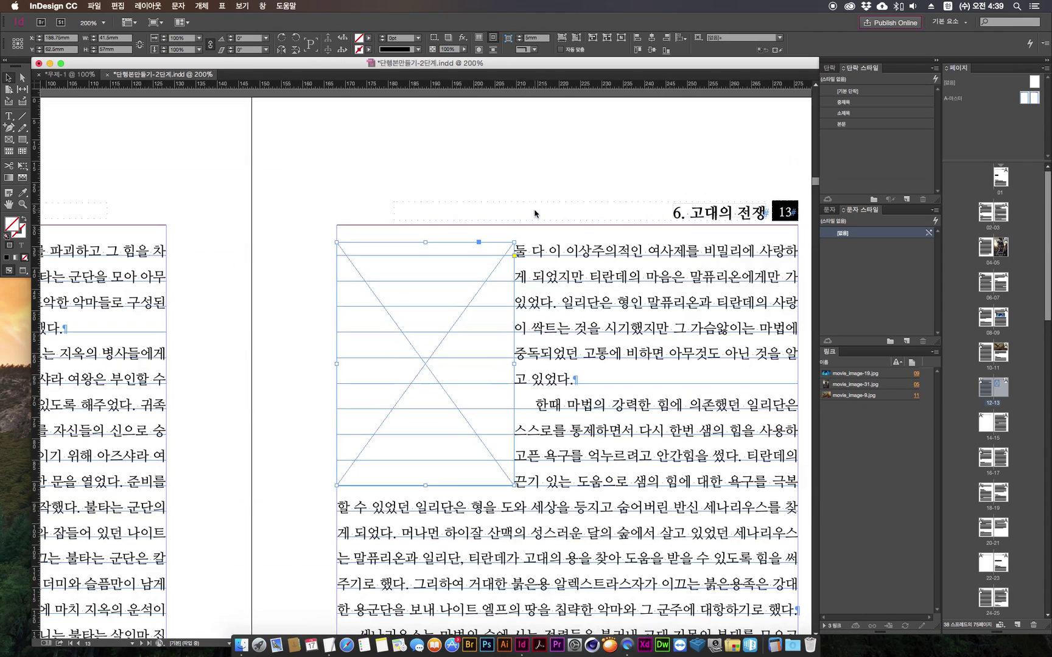
pyautogui.moveTo(515, 329); pyautogui.dragTo(503, 299)
pyautogui.click(269, 349)
pyautogui.click(399, 310)
# Show the text wrap settings, unlink the offsets, and set the page 13 frame's left and right offsets to 3 mm.
pyautogui.click(263, 6)
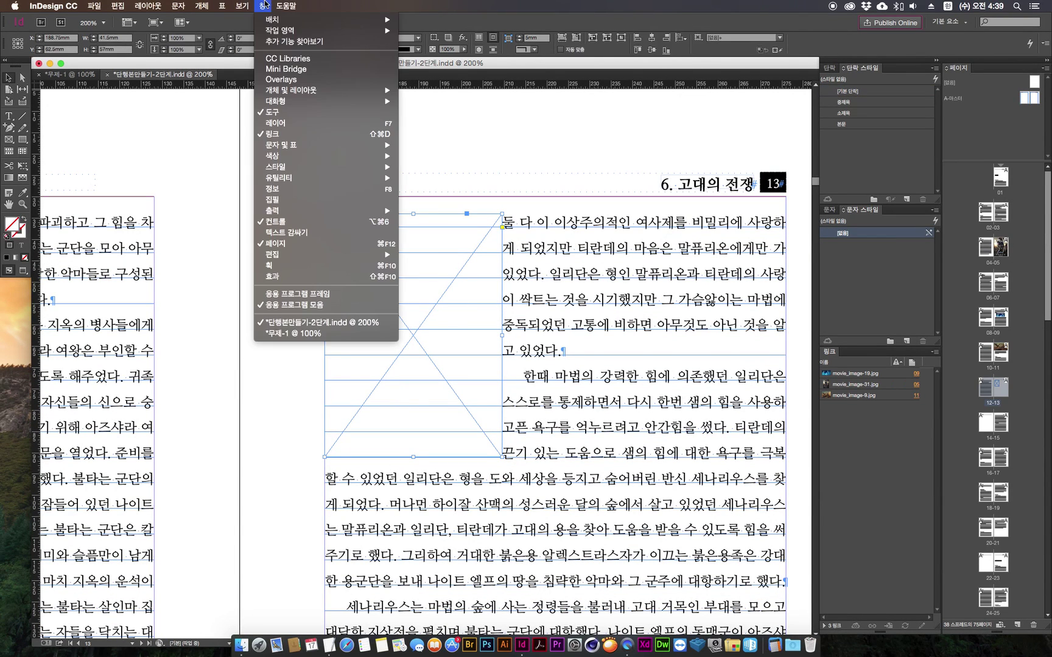
pyautogui.click(296, 222)
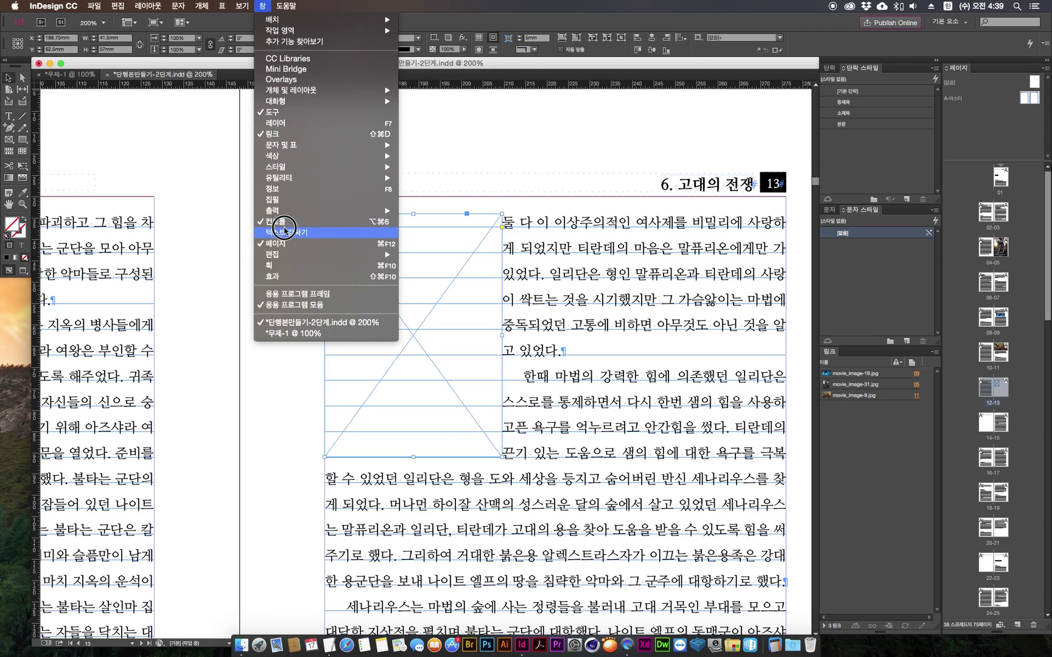
pyautogui.moveTo(711, 391); pyautogui.dragTo(719, 269)
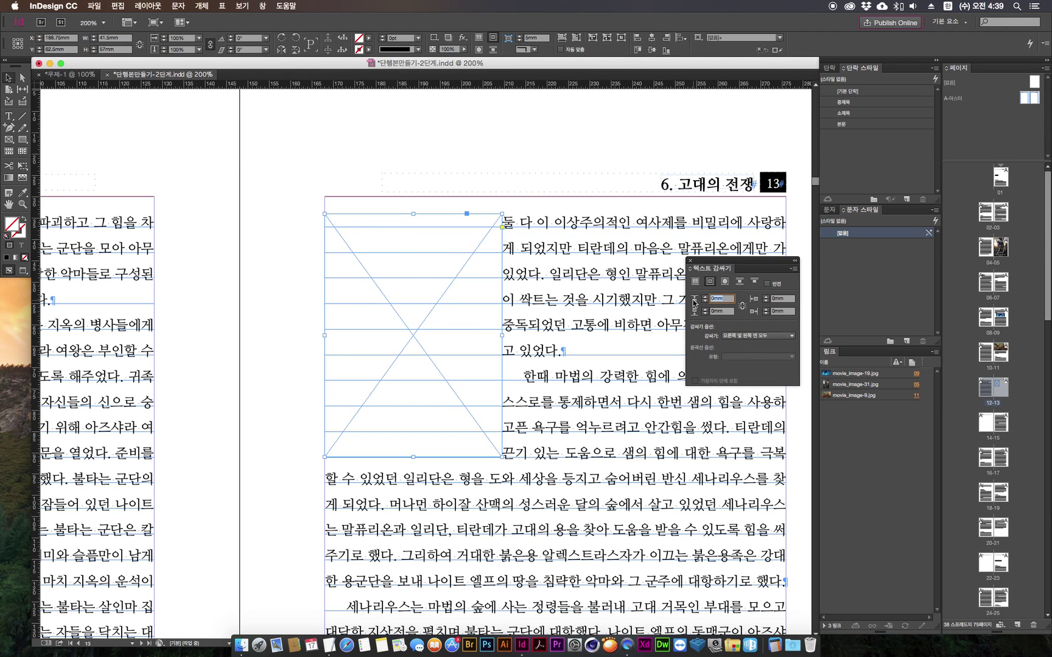
pyautogui.click(742, 305)
pyautogui.click(742, 307)
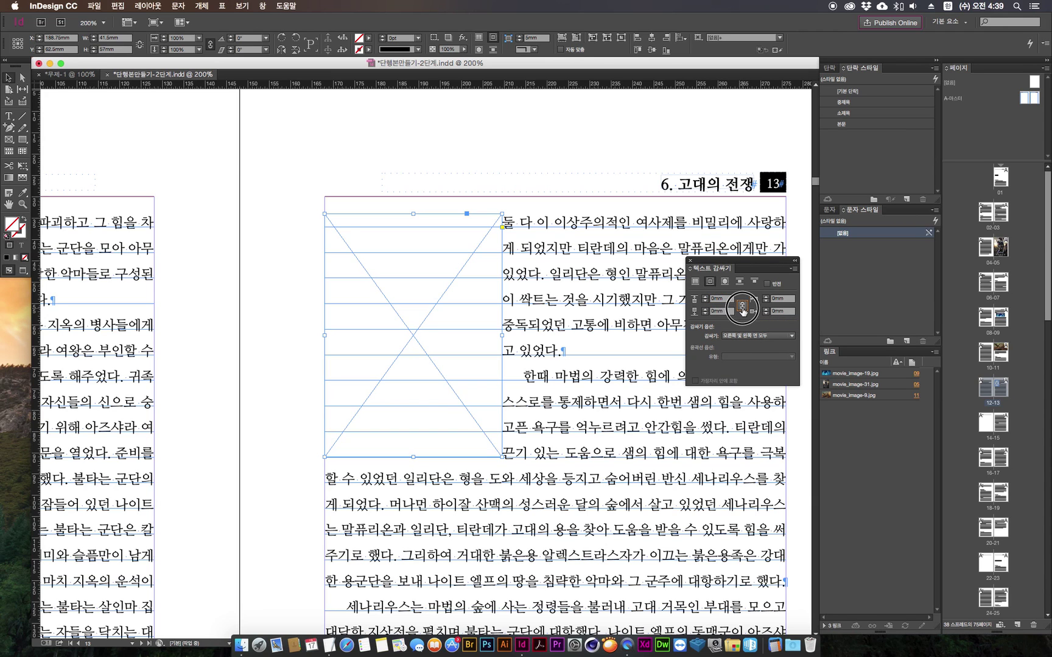
pyautogui.click(766, 298)
pyautogui.click(766, 297)
pyautogui.click(766, 298)
pyautogui.click(766, 309)
pyautogui.click(766, 309)
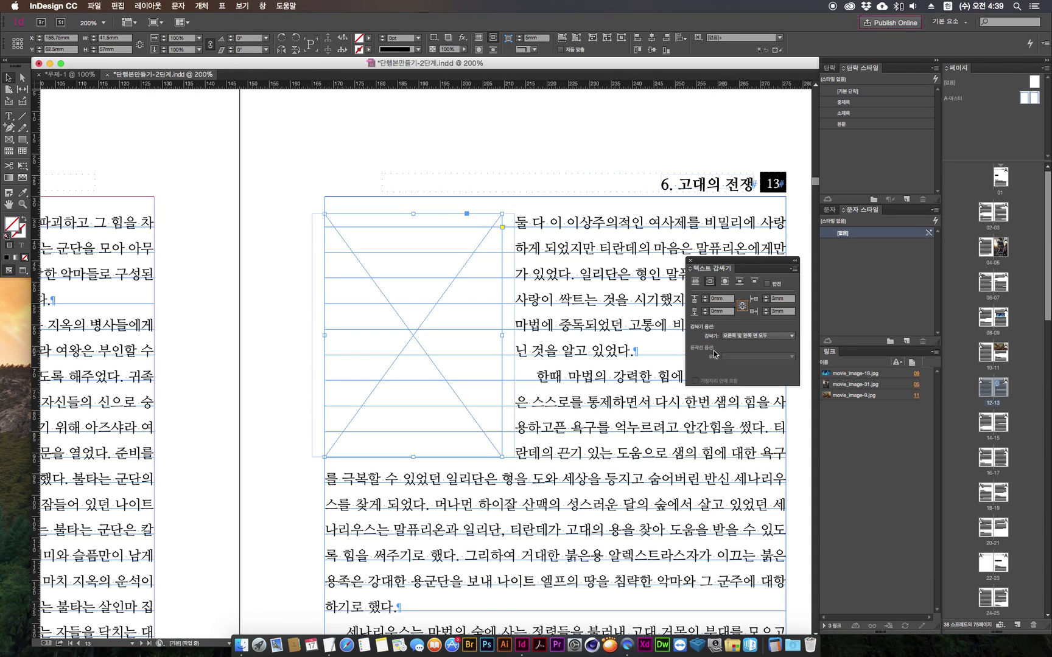
# Try a 4 mm bottom wrap offset on the page 13 frame and set it back to 0 mm.
pyautogui.click(705, 310)
pyautogui.click(706, 310)
pyautogui.click(705, 310)
pyautogui.click(705, 310)
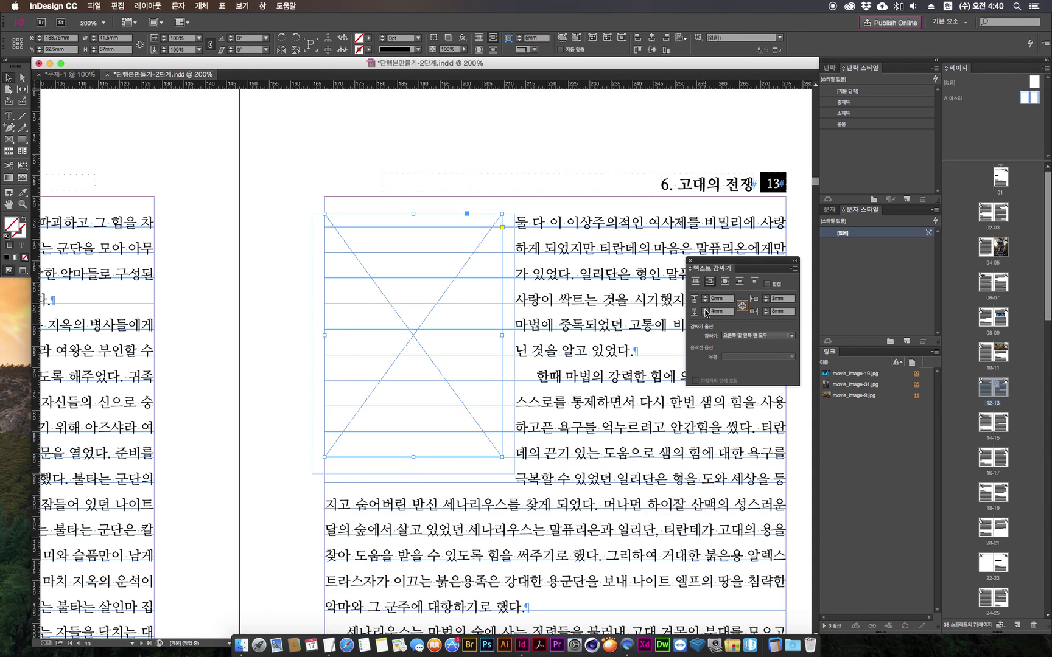
pyautogui.click(705, 314)
pyautogui.click(704, 314)
pyautogui.click(705, 314)
pyautogui.click(704, 314)
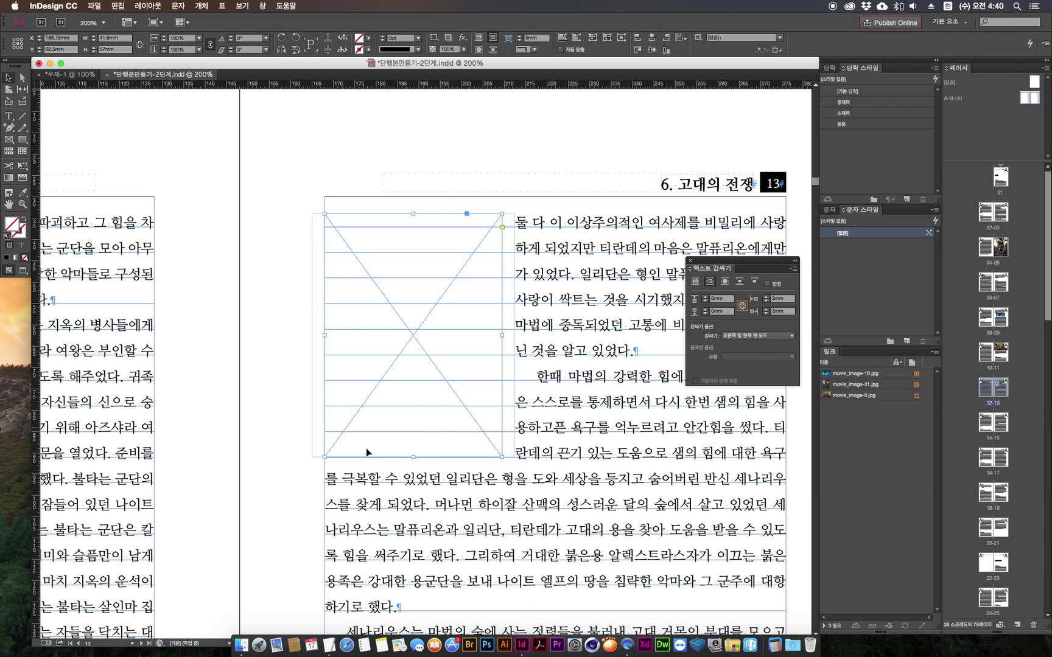
# Place movie_image-30.jpg from the Finder's Links folder into the empty image frame on page 13.
pyautogui.click(274, 402)
pyautogui.click(414, 307)
pyautogui.click(242, 645)
pyautogui.click(672, 469)
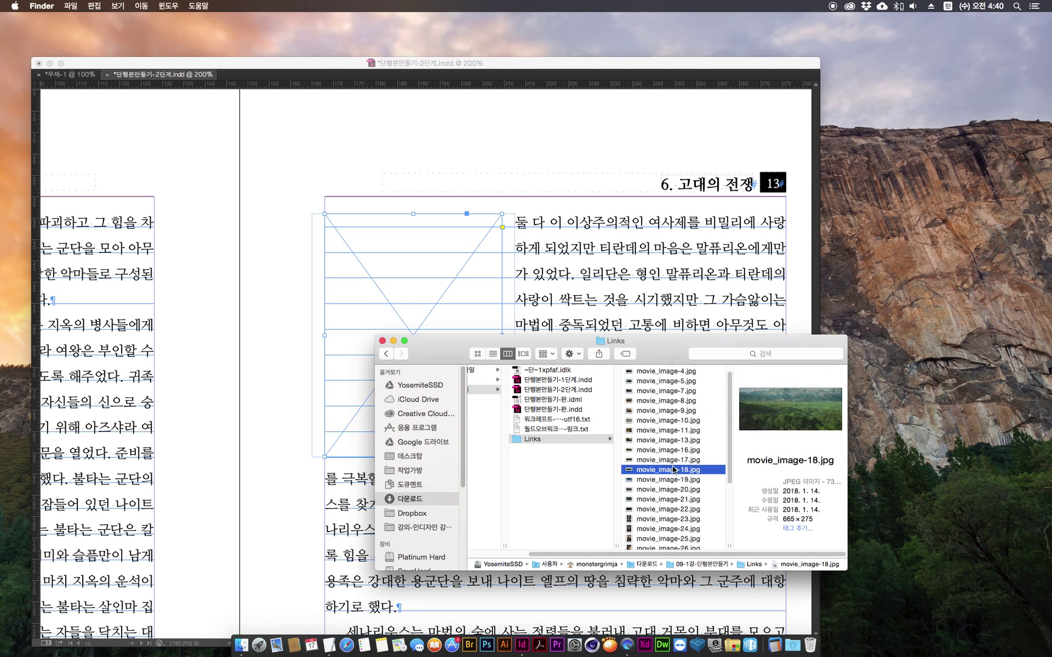
pyautogui.click(673, 499)
pyautogui.scroll(-3, 676, 506)
pyautogui.click(673, 497)
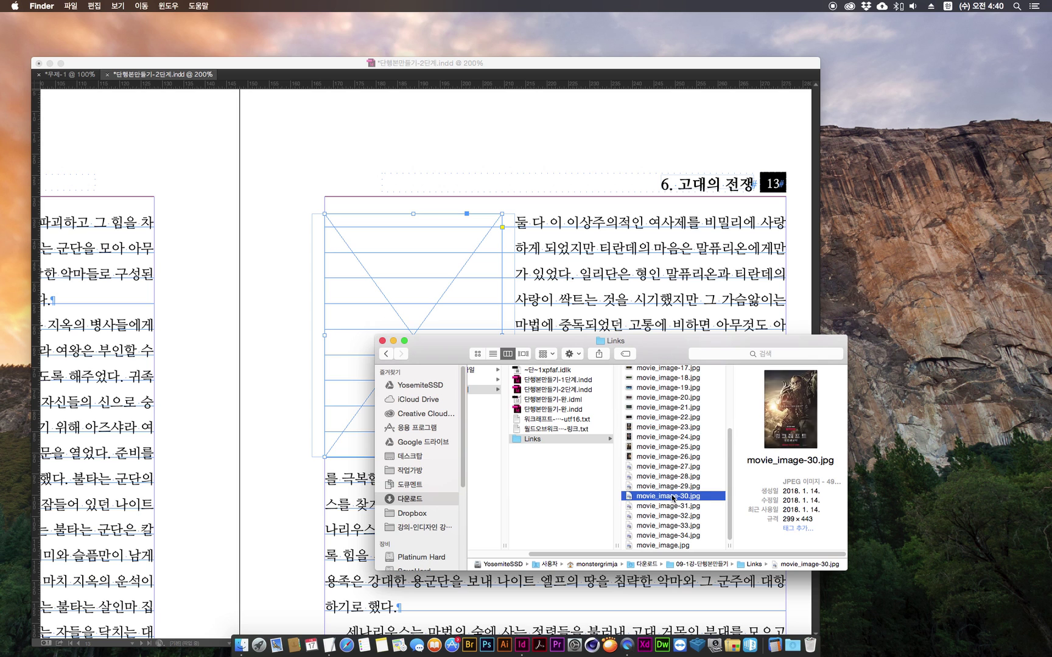
pyautogui.moveTo(653, 497); pyautogui.dragTo(403, 242)
# Fit the picture proportionally so it fills the page 13 frame, and shift it down within the frame.
pyautogui.click(428, 338)
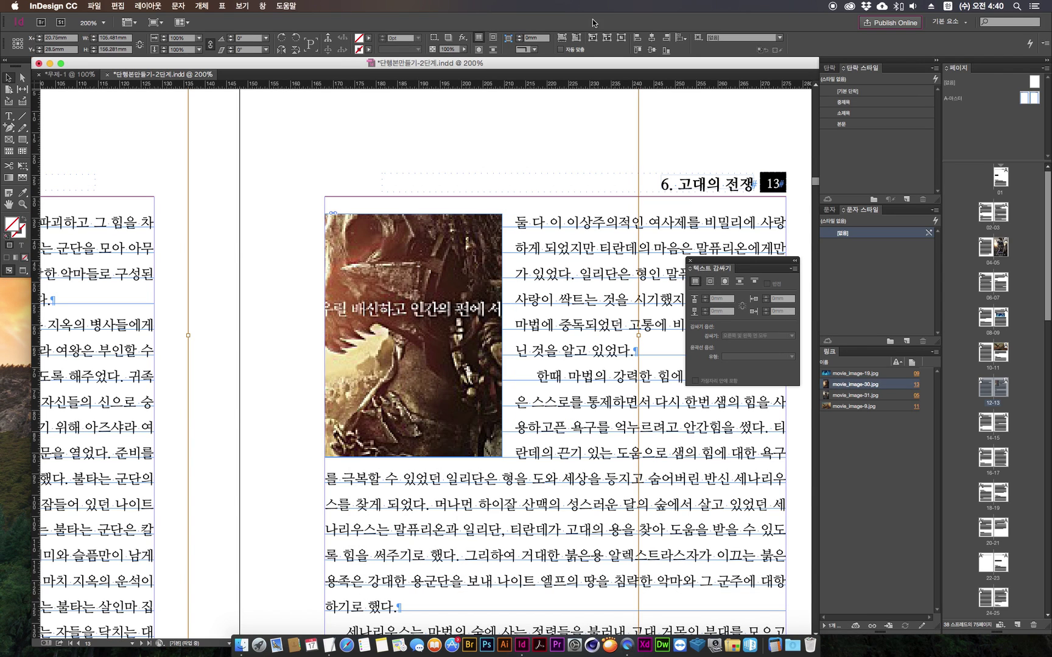
pyautogui.click(568, 38)
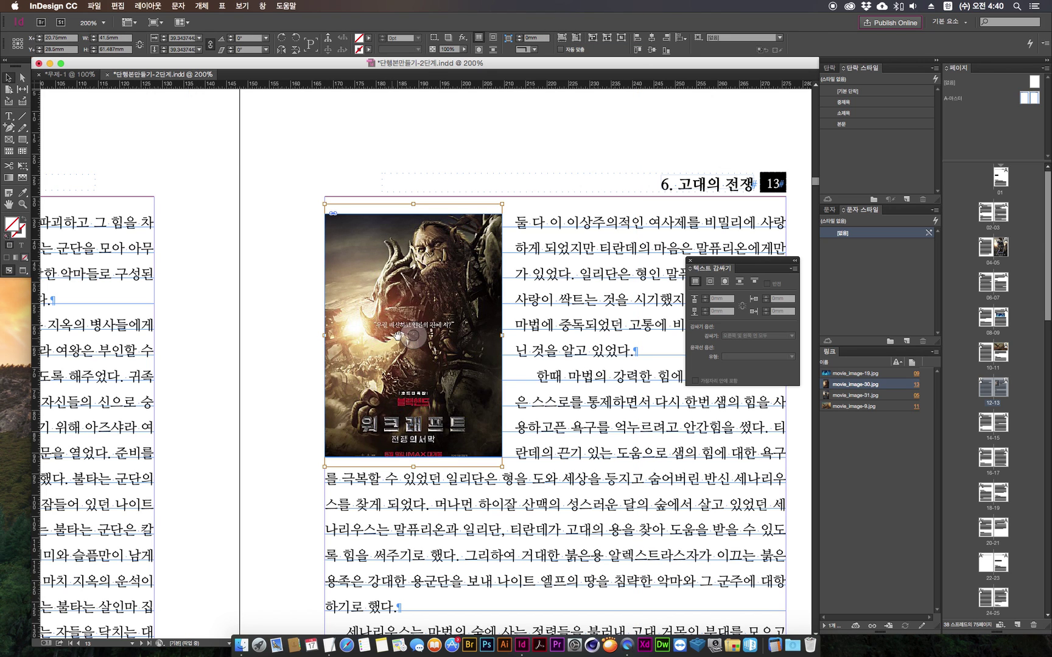
pyautogui.moveTo(409, 333); pyautogui.dragTo(419, 360)
# Extend the frame's lower edge to a height of about 63 mm and refit the picture proportionally to fill it.
pyautogui.click(265, 486)
pyautogui.click(412, 458)
pyautogui.moveTo(412, 458); pyautogui.dragTo(412, 482)
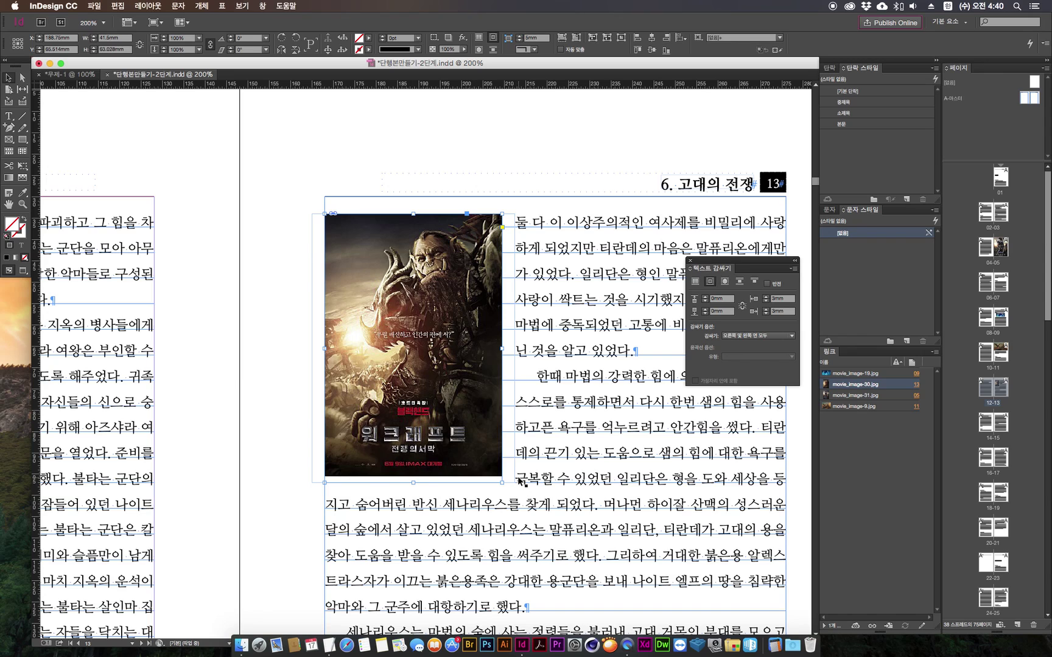
pyautogui.click(413, 349)
pyautogui.click(565, 37)
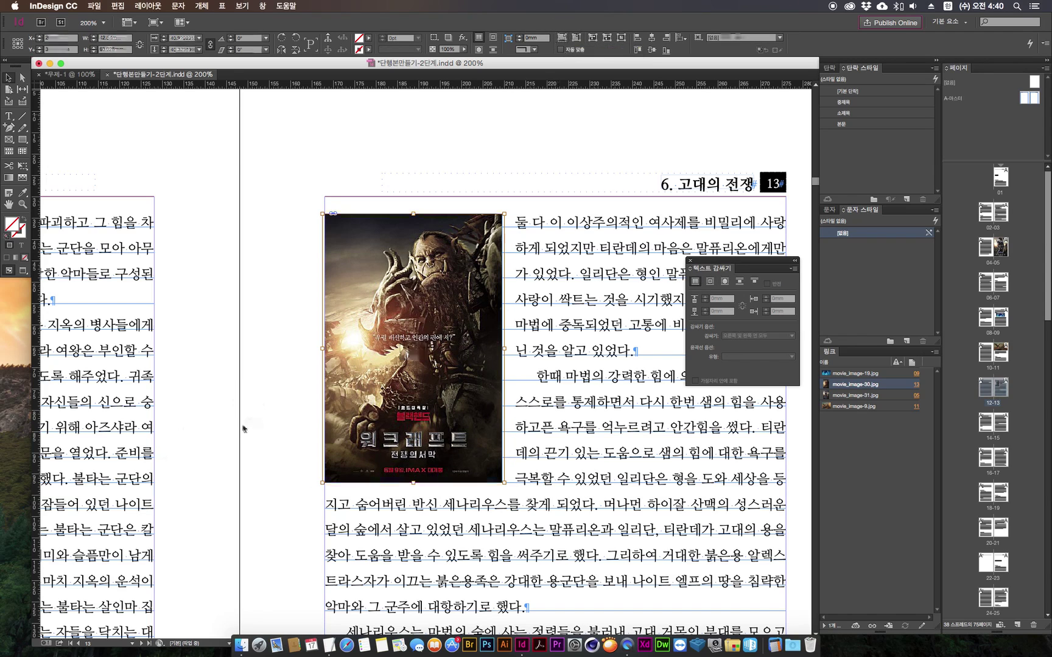
# Examine the whole 12–13 spread in preview mode with the guides hidden.
pyautogui.click(520, 493)
pyautogui.moveTo(521, 493); pyautogui.dragTo(479, 480)
pyautogui.press('w')
pyautogui.moveTo(485, 381); pyautogui.dragTo(441, 346)
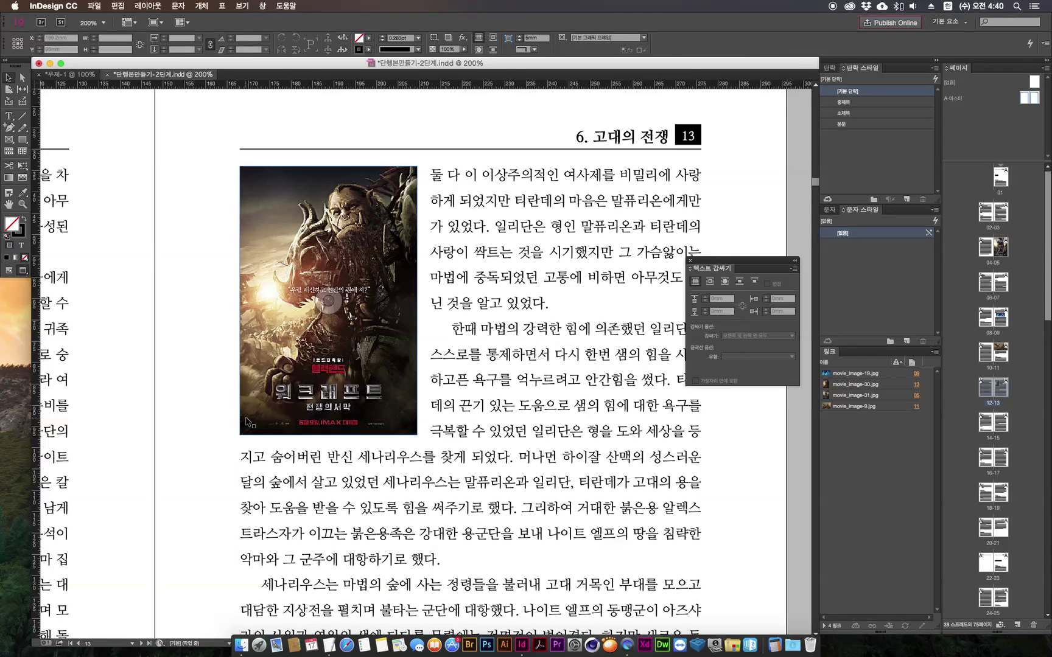
pyautogui.press('super+minus')
pyautogui.press('super+minus')
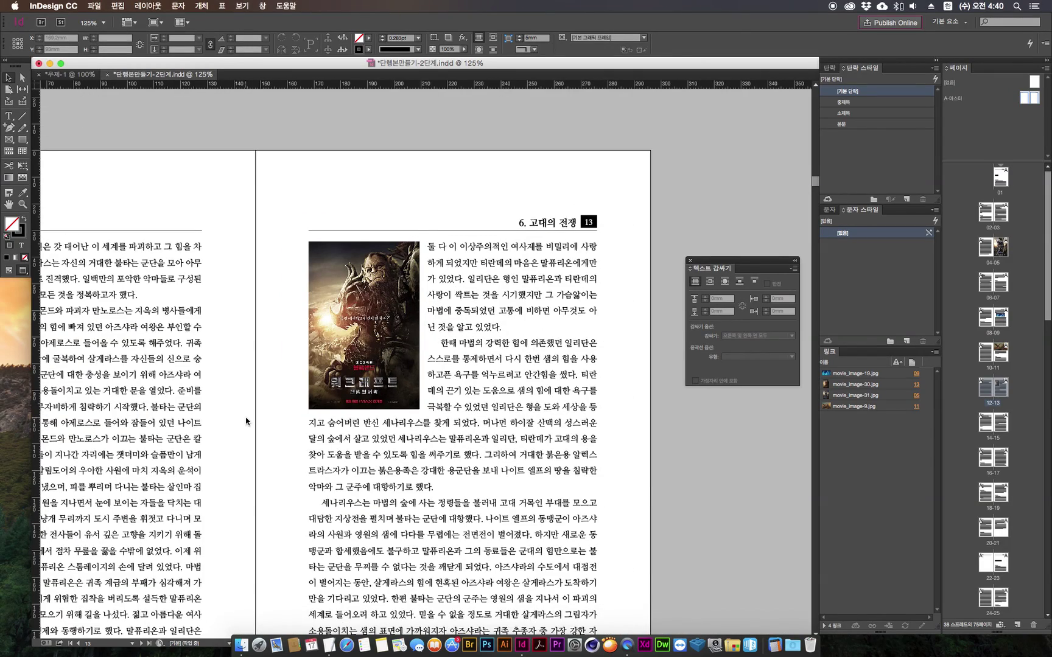
pyautogui.press('super+minus')
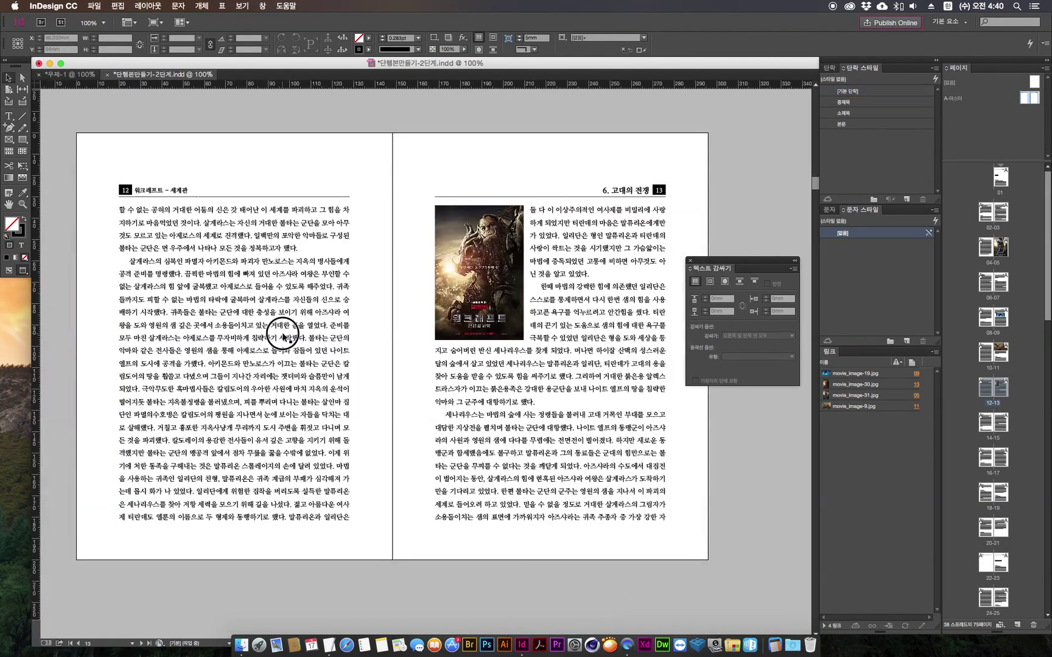
# Try adding blank paragraphs after page 12's first paragraph to test the image's position, and remove them again.
pyautogui.doubleClick(305, 256)
pyautogui.press('Return')
pyautogui.press('Return')
pyautogui.press('Return')
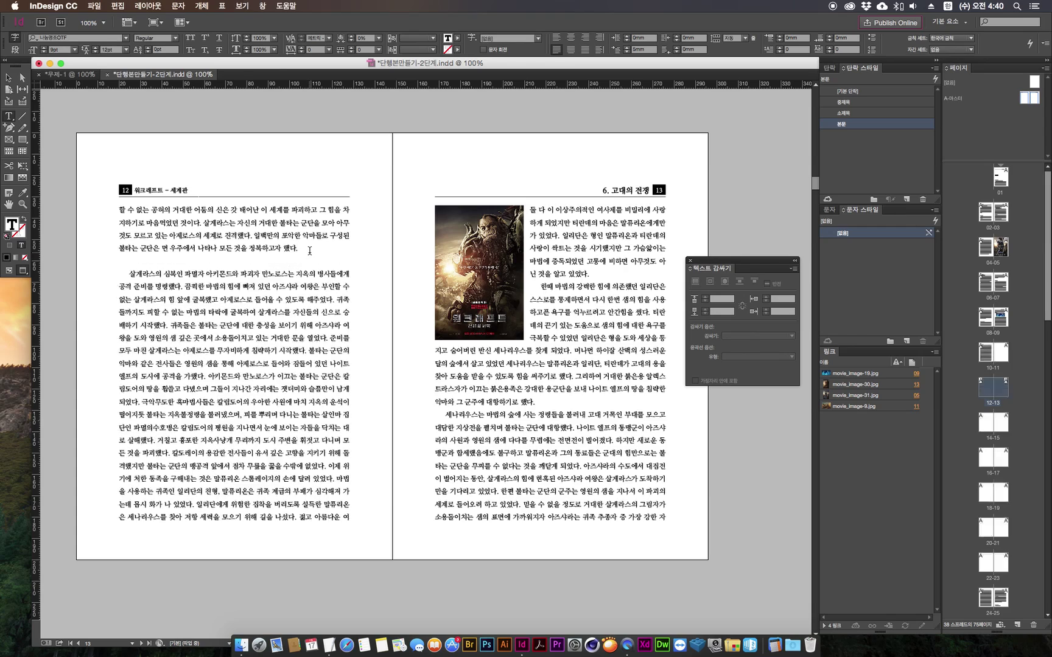
pyautogui.press('BackSpace')
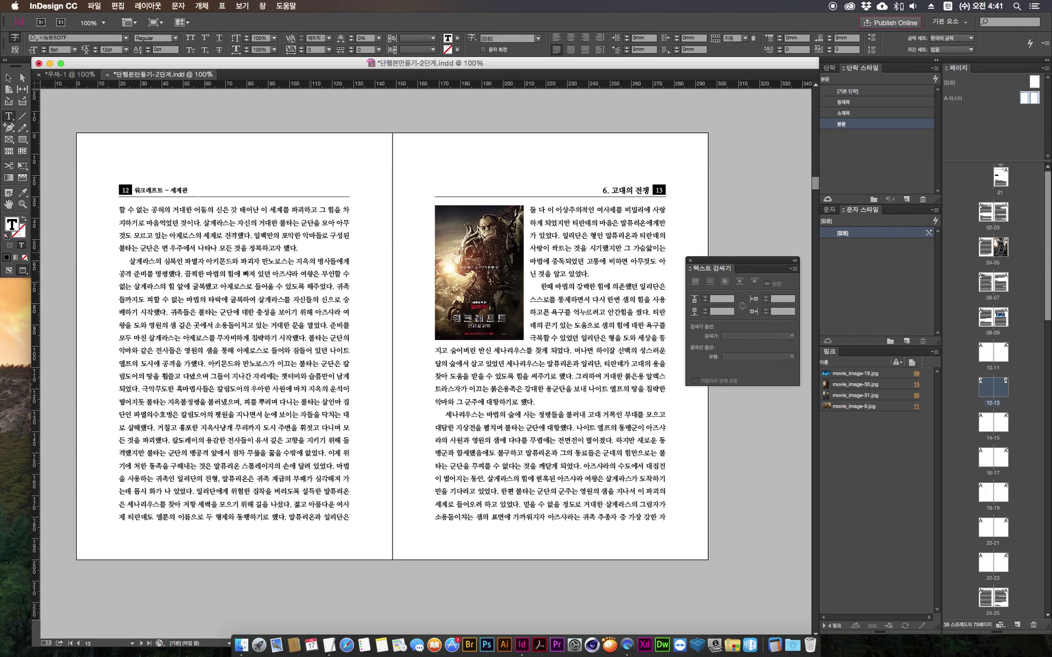
pyautogui.click(9, 78)
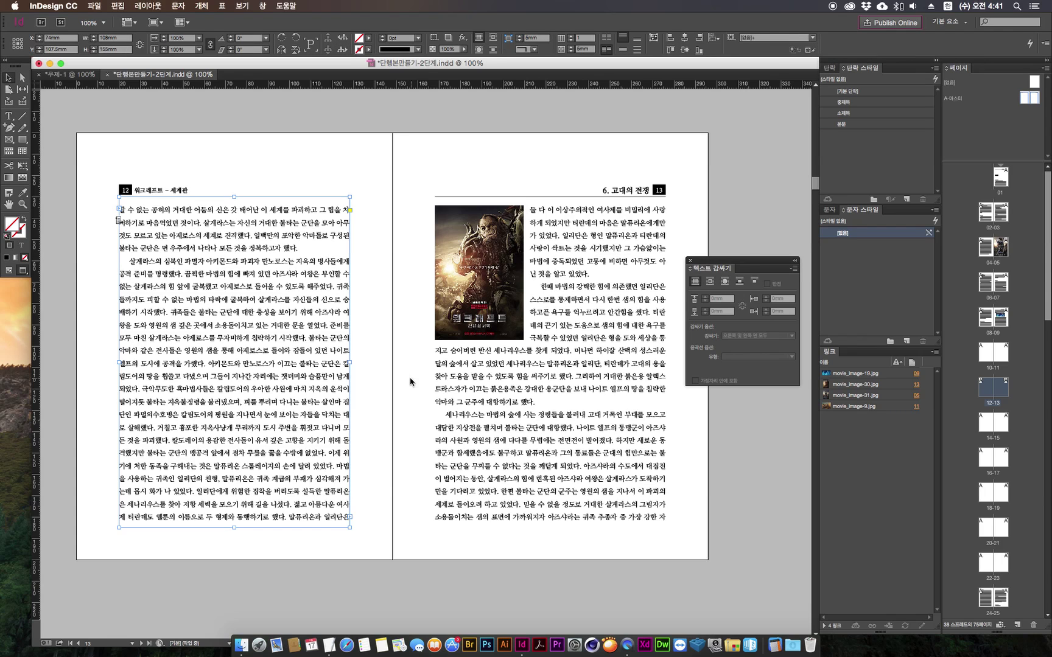
pyautogui.click(399, 384)
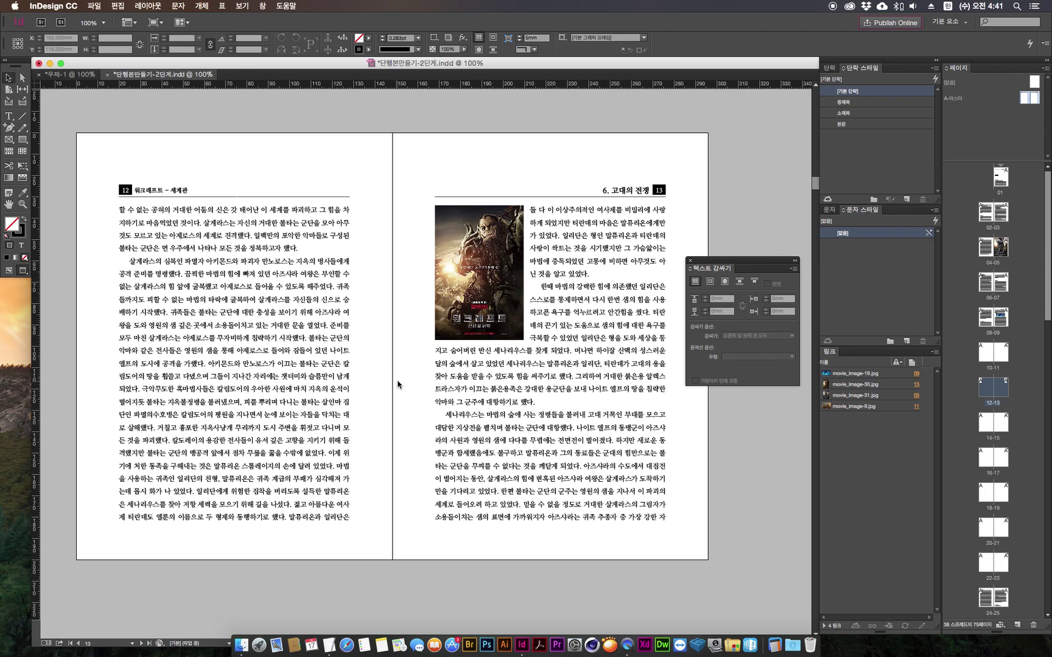
# Look at the page 06–07 spread and return to examine the image placement on page 13.
pyautogui.click(475, 273)
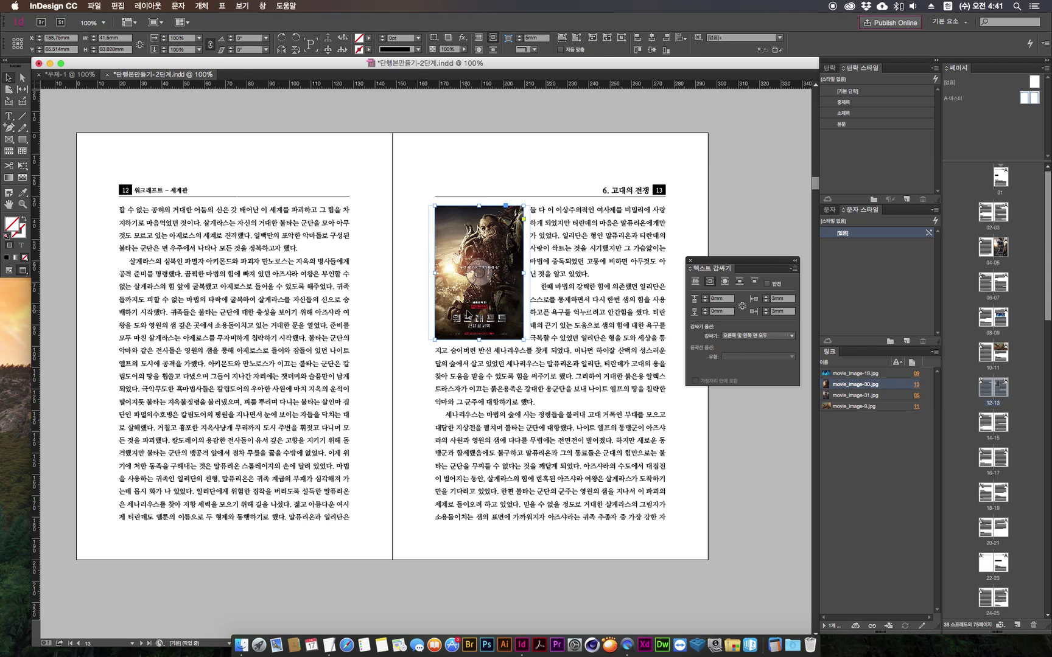
pyautogui.press('super+equal')
pyautogui.press('p')
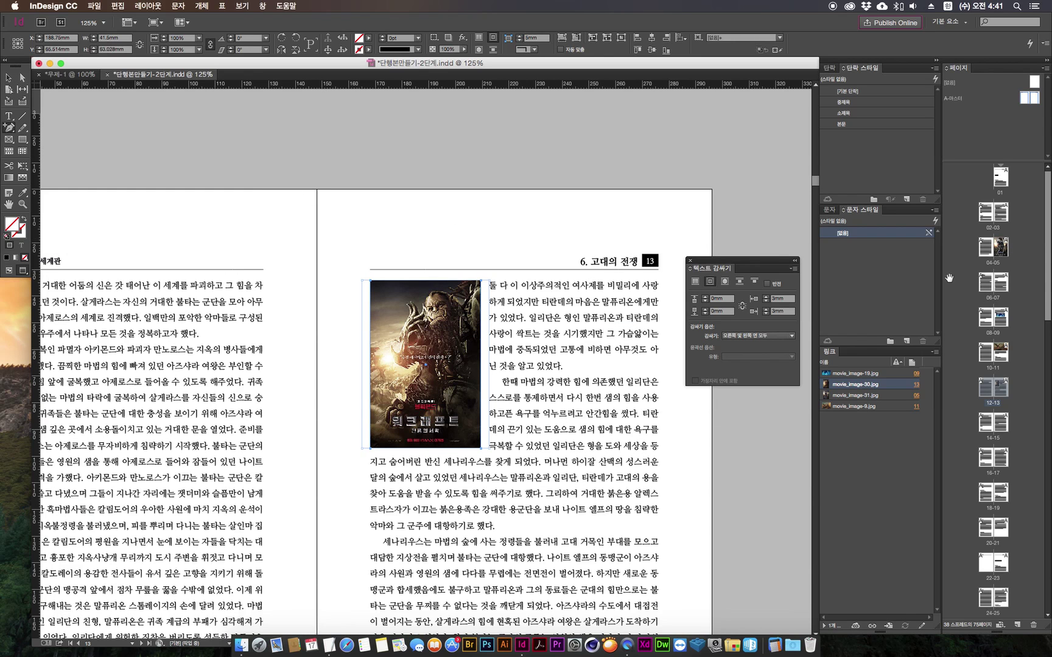
pyautogui.doubleClick(993, 283)
pyautogui.moveTo(505, 444); pyautogui.dragTo(405, 348)
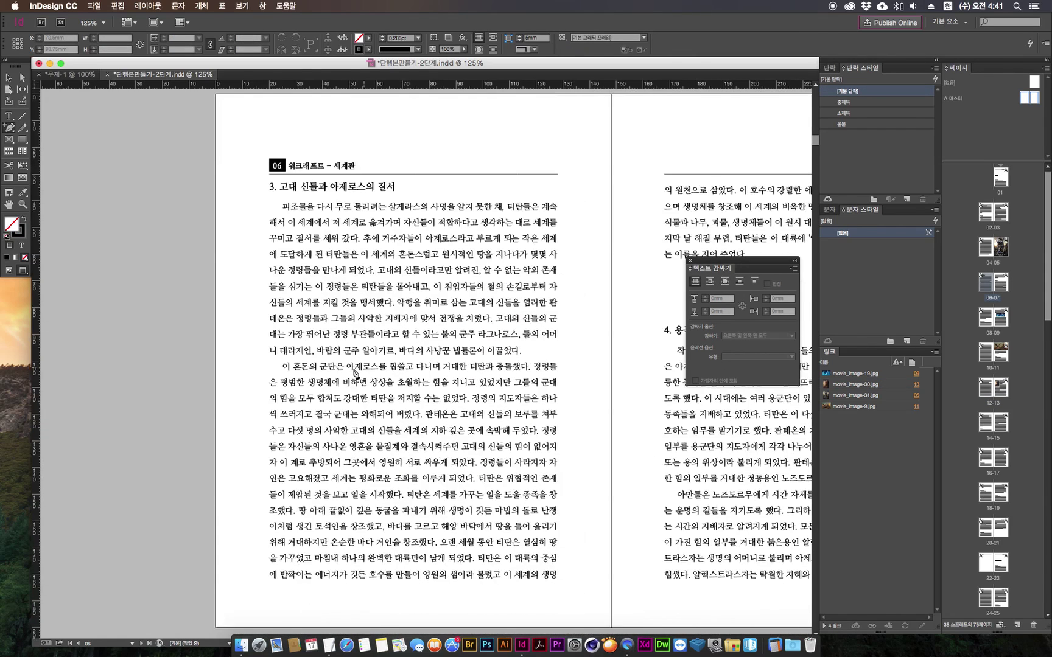
pyautogui.click(9, 77)
pyautogui.click(1005, 390)
pyautogui.doubleClick(1005, 390)
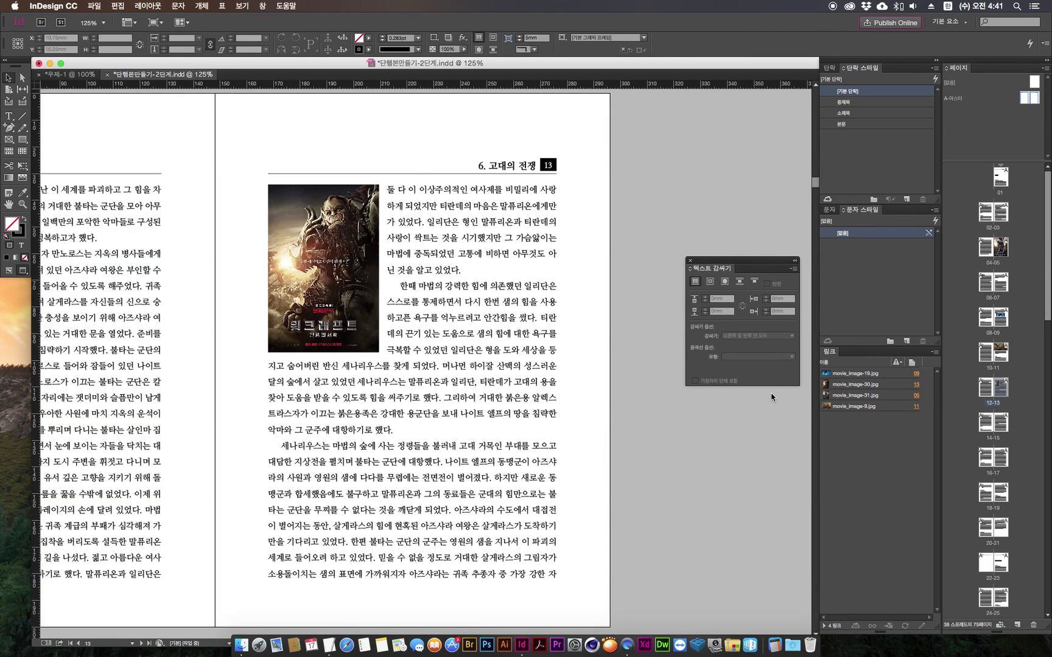
pyautogui.moveTo(254, 359); pyautogui.dragTo(407, 355)
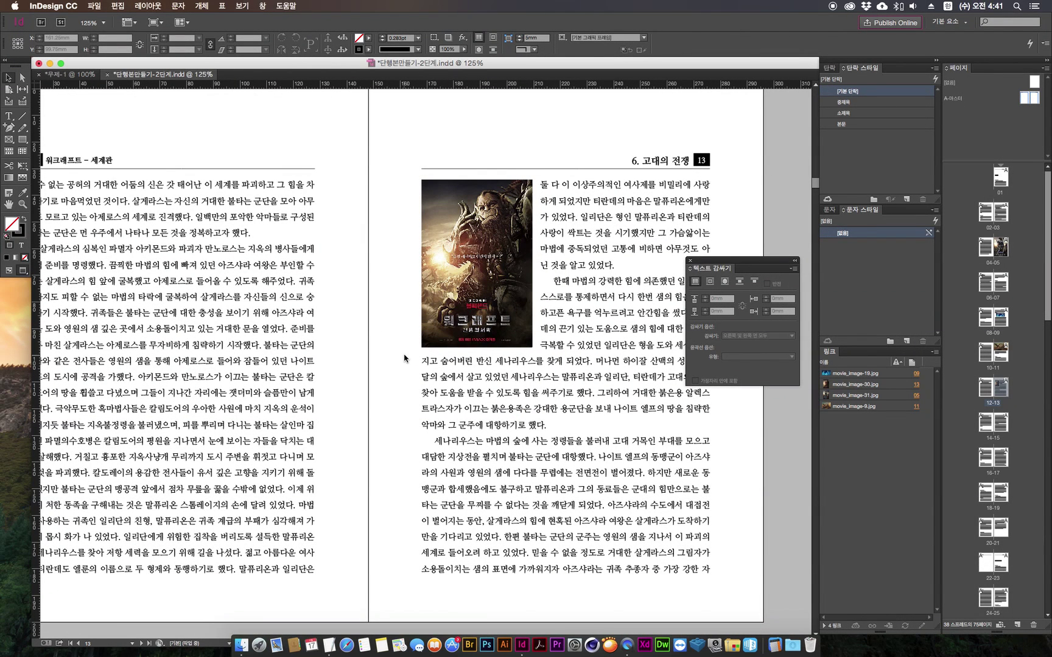
pyautogui.click(472, 292)
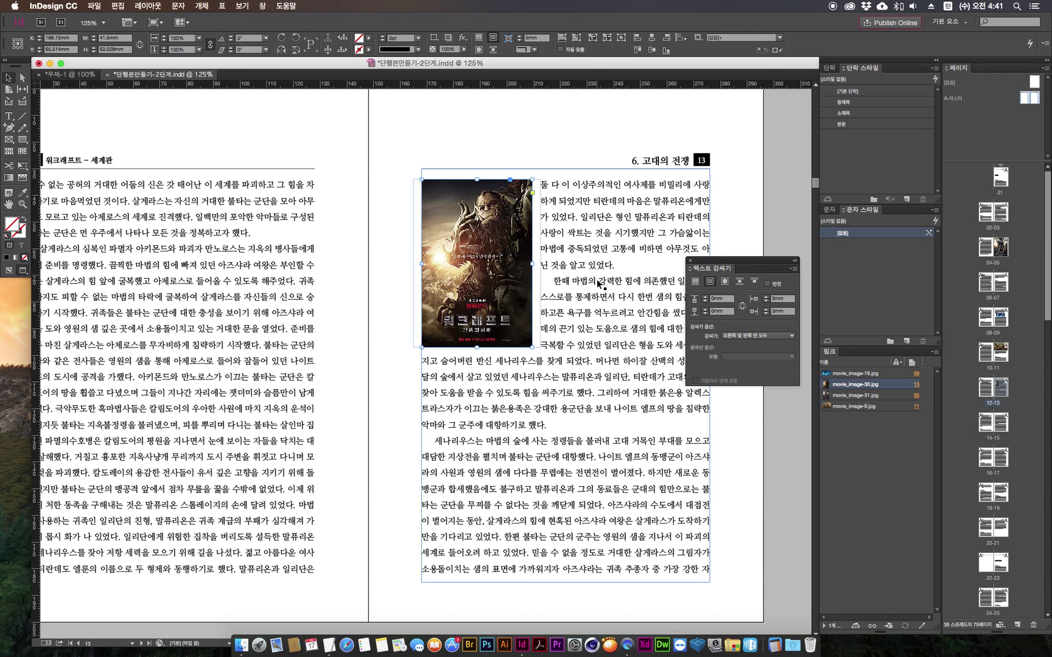
# Move the page 13 image down to about Y 89.5 mm, level with the paragraph beginning "한때 마법의".
pyautogui.scroll(4, 600, 283)
pyautogui.hscroll(2, 600, 283)
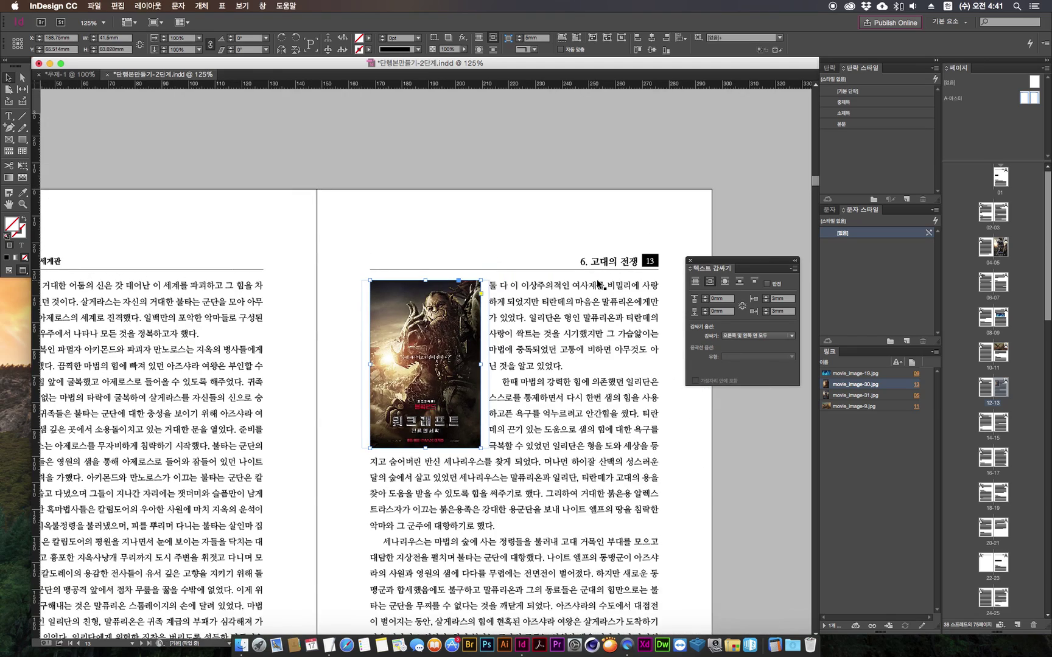
pyautogui.moveTo(322, 488); pyautogui.dragTo(300, 352)
pyautogui.click(400, 253)
pyautogui.click(335, 313)
pyautogui.moveTo(379, 279); pyautogui.dragTo(377, 341)
pyautogui.click(721, 189)
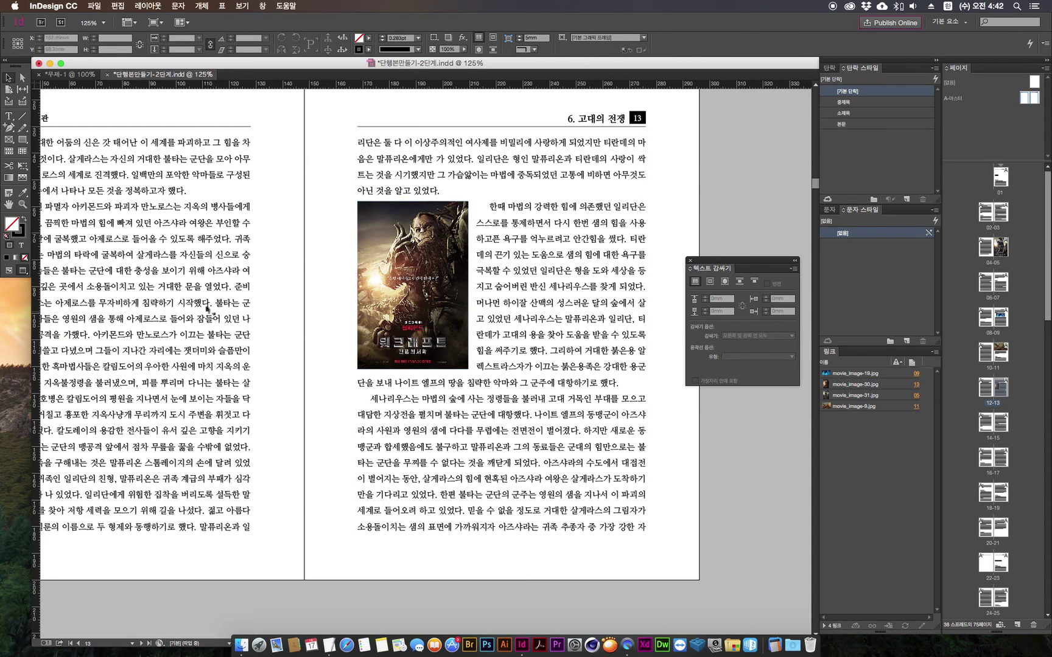
# Return to normal view and anchor the page 13 image to the end of the paragraph directly above it.
pyautogui.press('w')
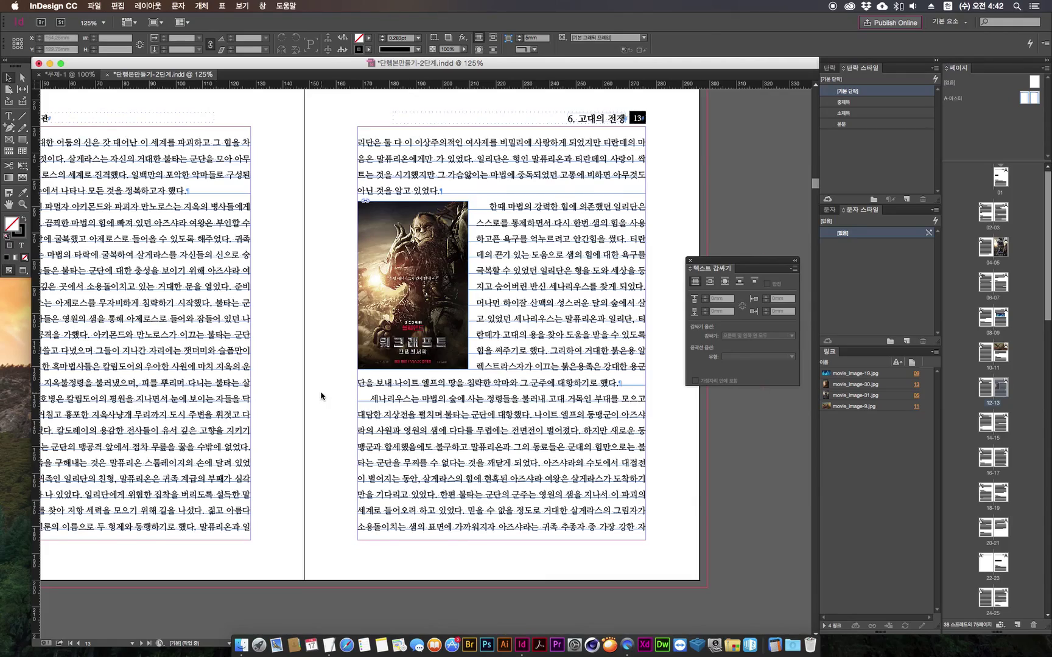
pyautogui.press('super+2')
pyautogui.moveTo(290, 229); pyautogui.dragTo(192, 378)
pyautogui.click(321, 289)
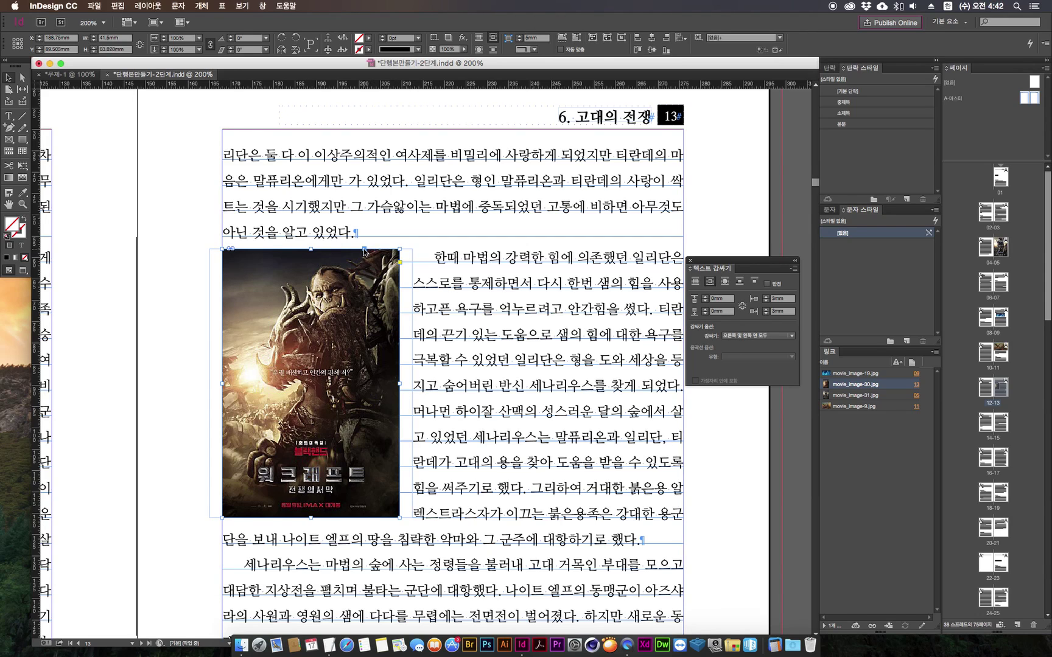
pyautogui.press('super+equal')
pyautogui.press('super+equal')
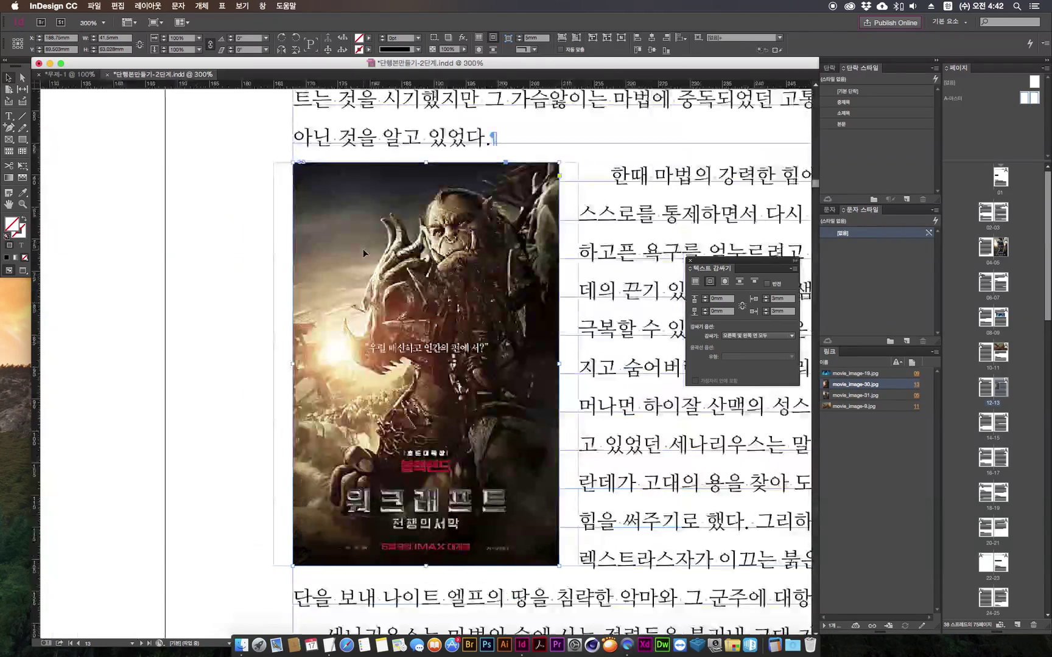
pyautogui.click(218, 249)
pyautogui.moveTo(242, 176); pyautogui.dragTo(134, 382)
pyautogui.click(329, 359)
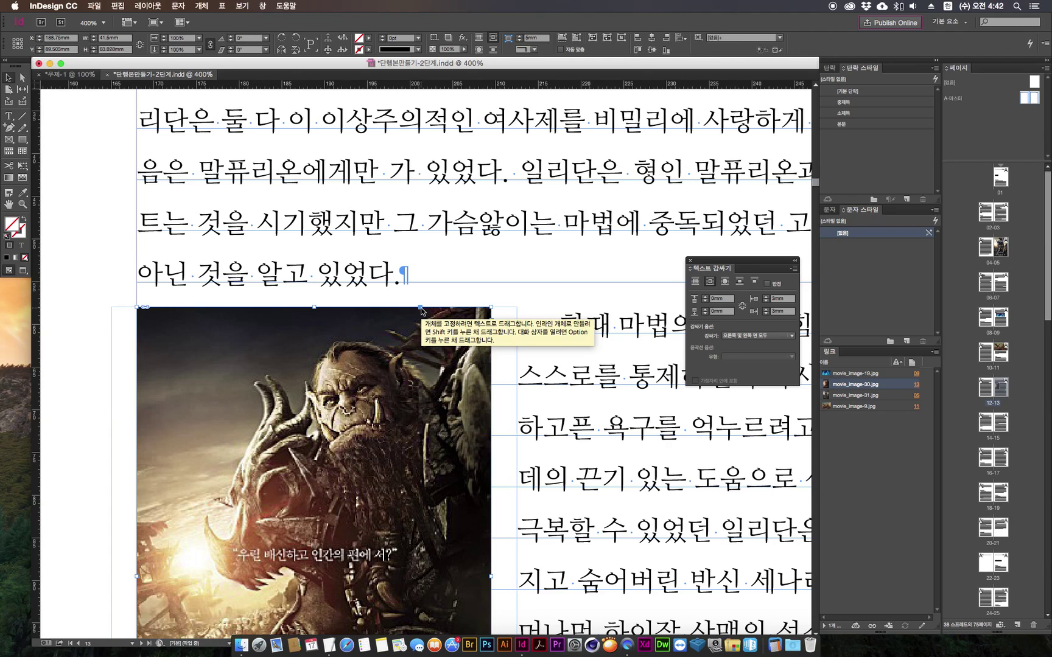
pyautogui.moveTo(420, 309); pyautogui.dragTo(410, 266)
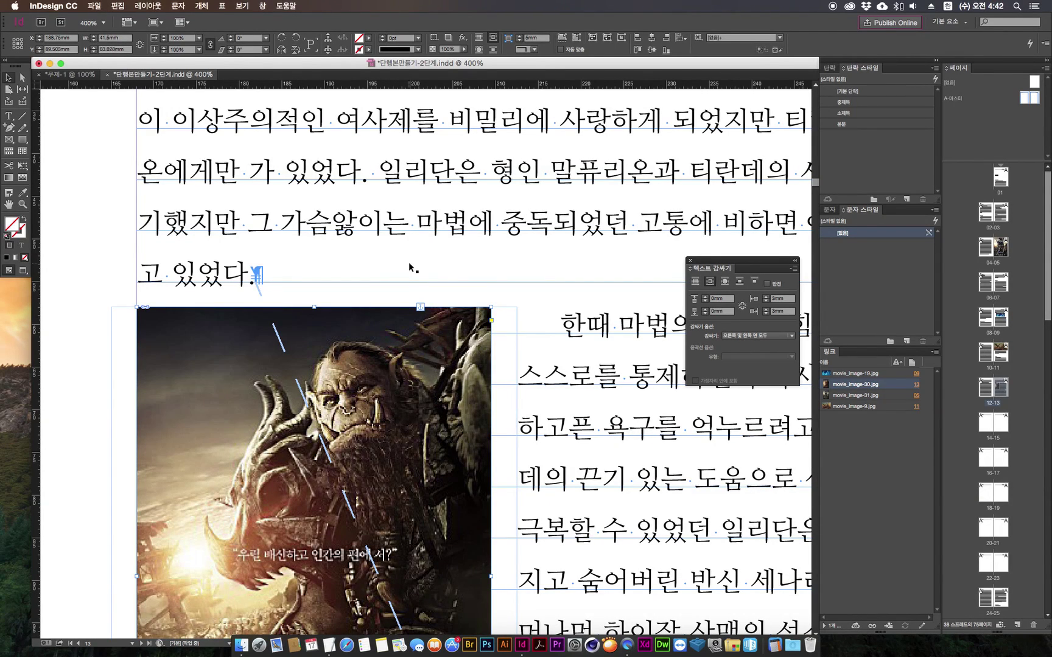
# Test the anchored image by adding five blank paragraphs after page 12's first paragraph, and delete them.
pyautogui.press('super+minus')
pyautogui.press('super+minus')
pyautogui.press('super+minus')
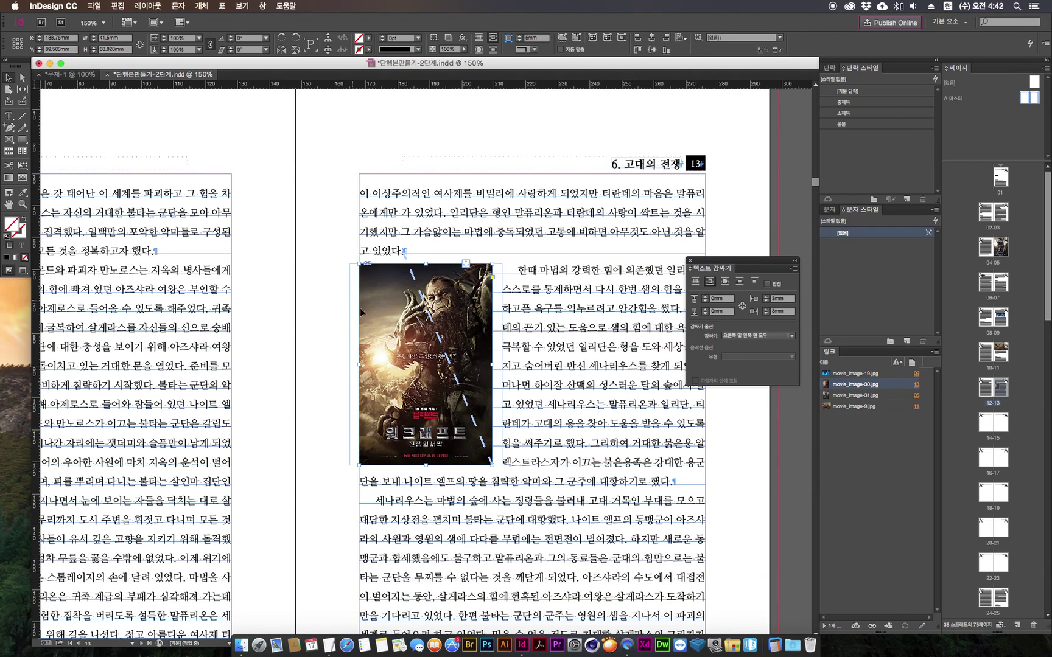
pyautogui.click(342, 378)
pyautogui.click(370, 351)
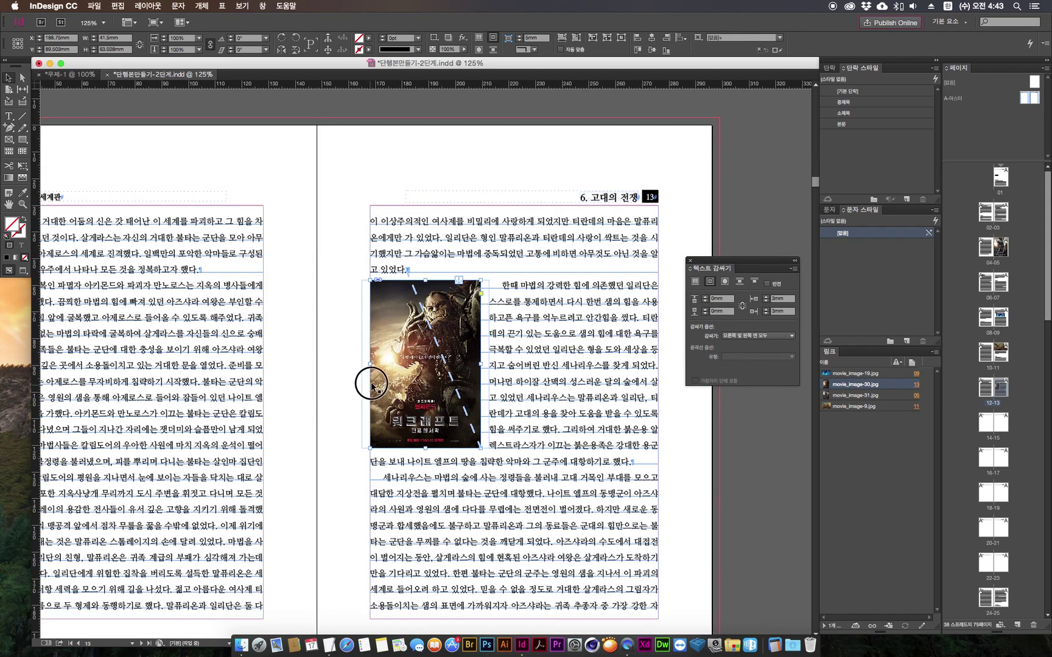
pyautogui.press('super+minus')
pyautogui.press('t')
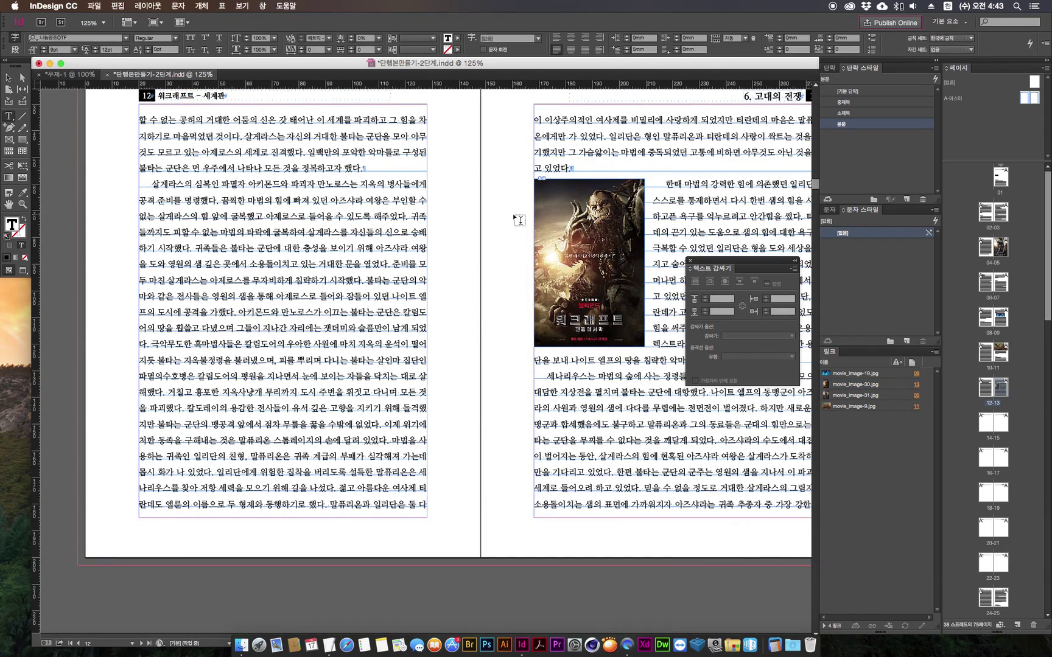
pyautogui.press('Return')
pyautogui.press('Return')
pyautogui.press('Return')
pyautogui.press('Return')
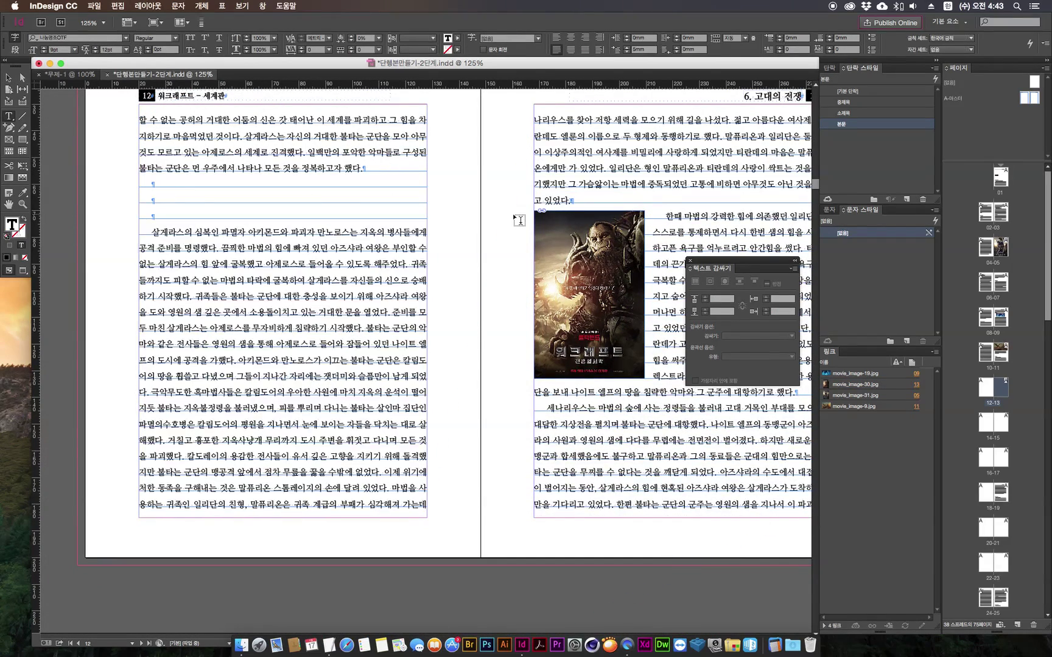
pyautogui.press('Return')
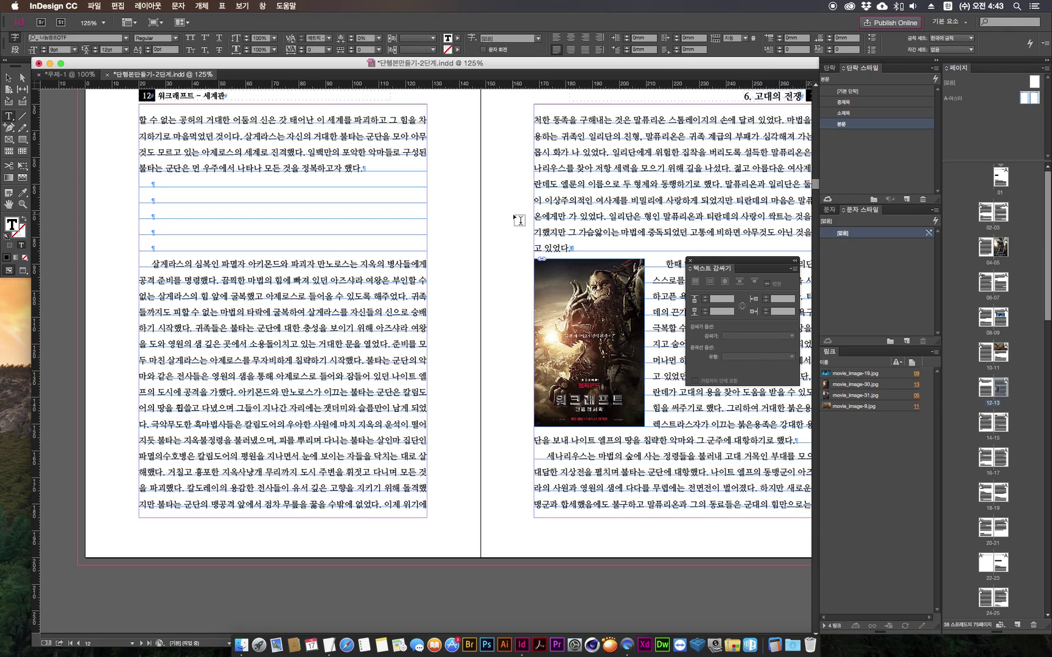
pyautogui.press('BackSpace')
pyautogui.press('BackSpace')
pyautogui.press('BackSpace')
pyautogui.press('BackSpace')
pyautogui.press('BackSpace')
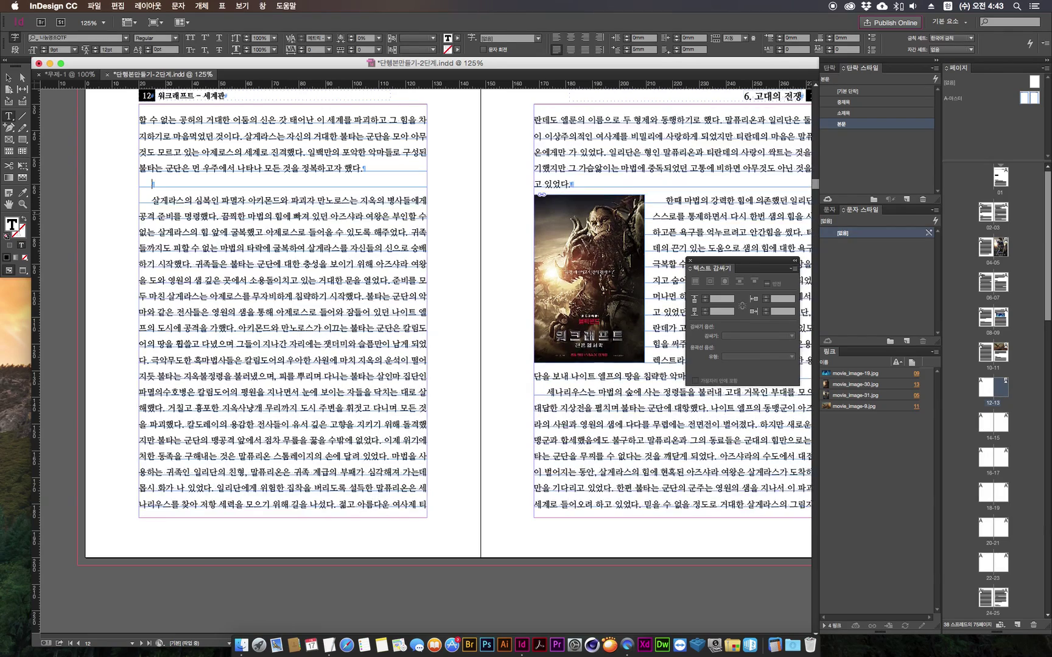
# Repeat the anchor test with a few more blank paragraphs at the same place on page 12, and delete them.
pyautogui.press('Return')
pyautogui.press('Return')
pyautogui.press('Return')
pyautogui.press('Return')
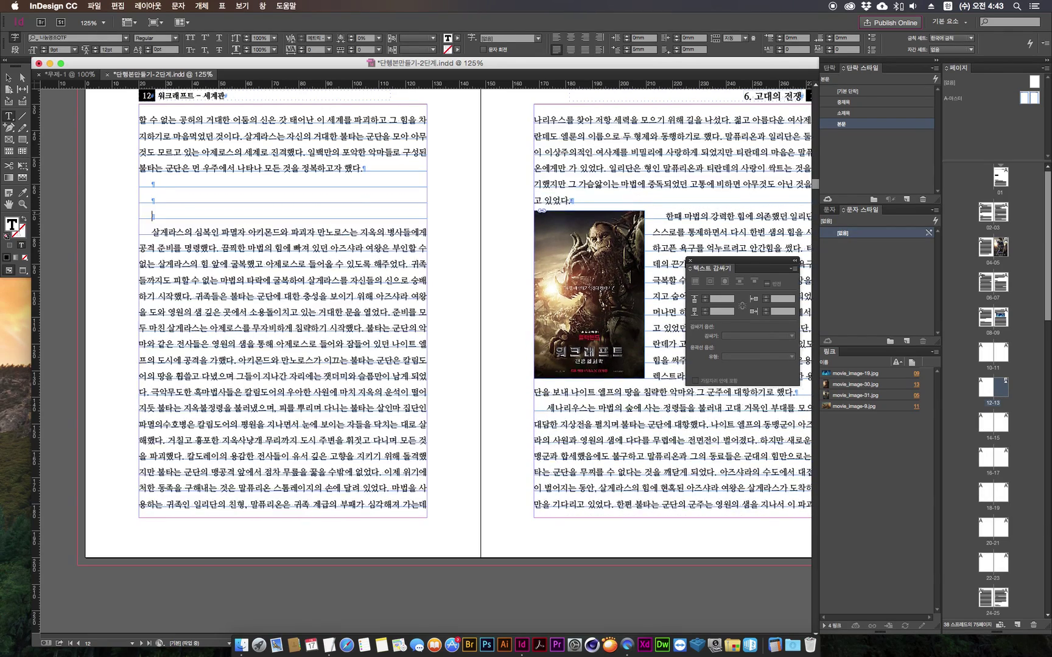
pyautogui.press('BackSpace')
pyautogui.press('BackSpace')
pyautogui.press('BackSpace')
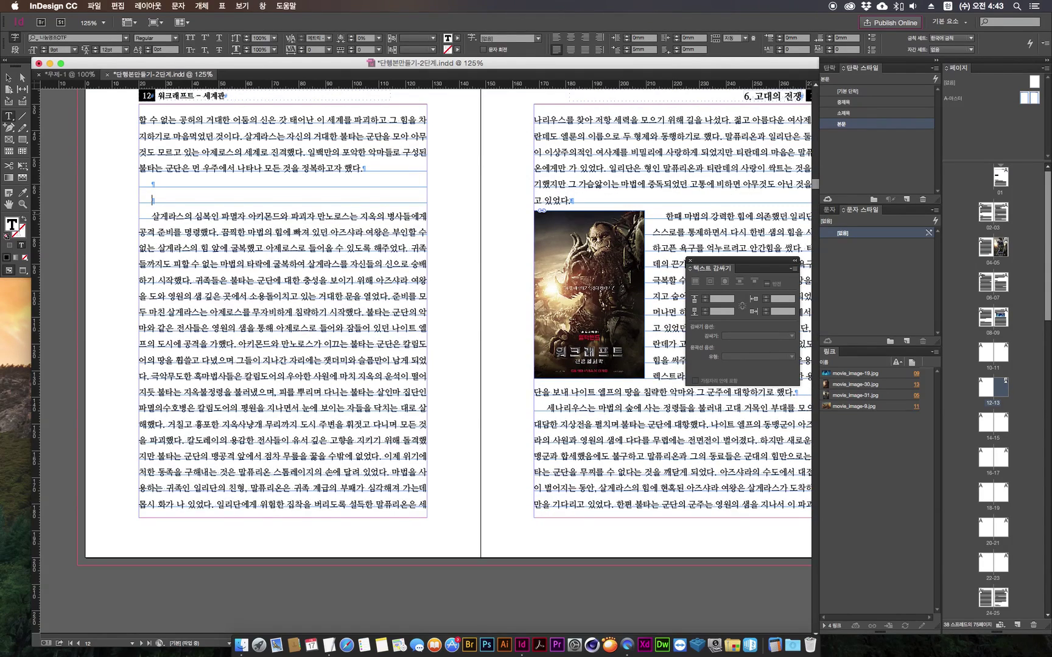
pyautogui.press('BackSpace')
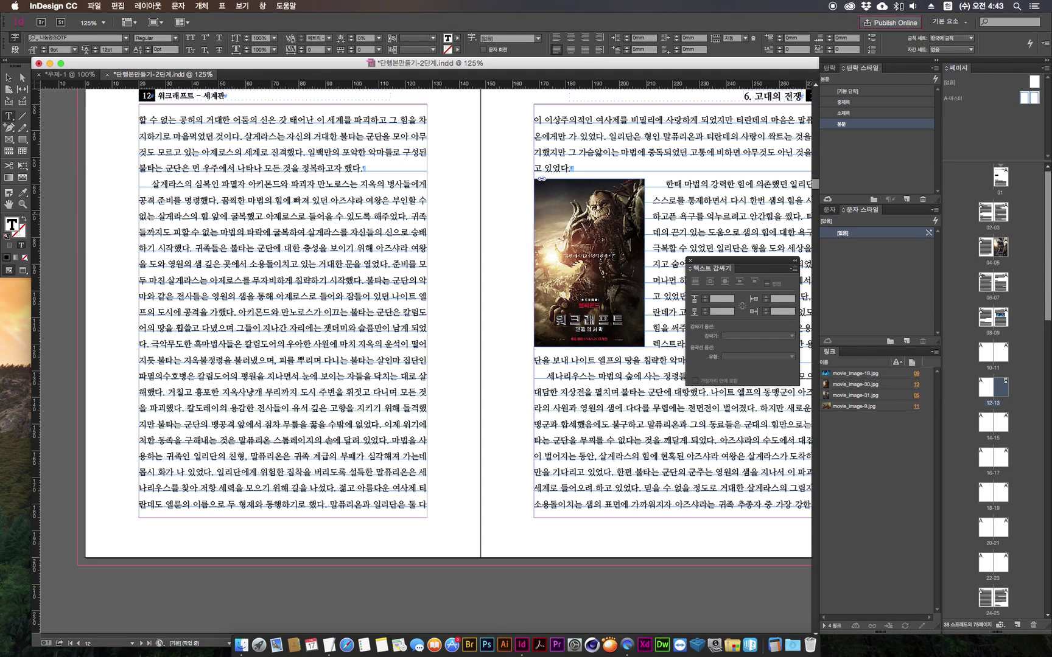
# Go back to page 9 and anchor its image to the end of the paragraph directly above it.
pyautogui.press('Escape')
pyautogui.click(410, 290)
pyautogui.hscroll(3, 410, 290)
pyautogui.scroll(10, 466, 251)
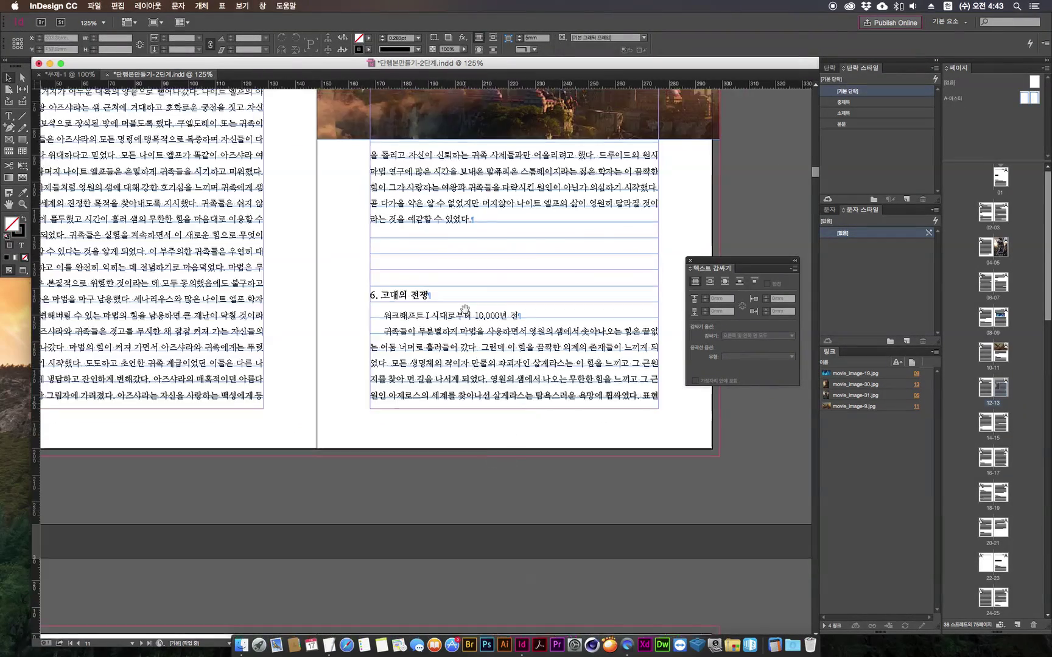
pyautogui.scroll(15, 471, 275)
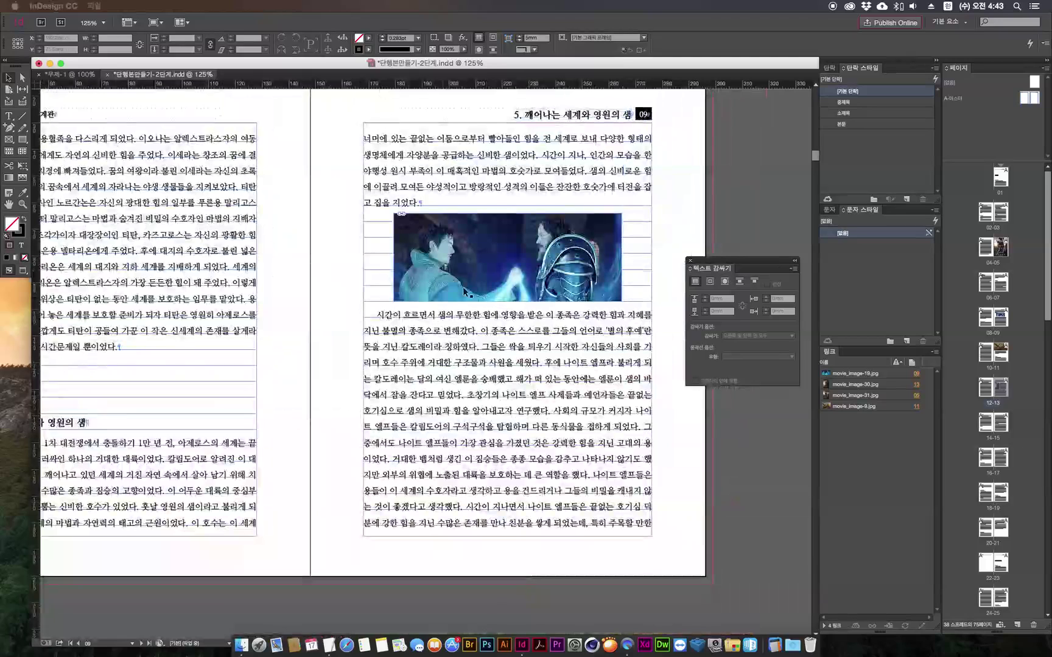
pyautogui.click(465, 277)
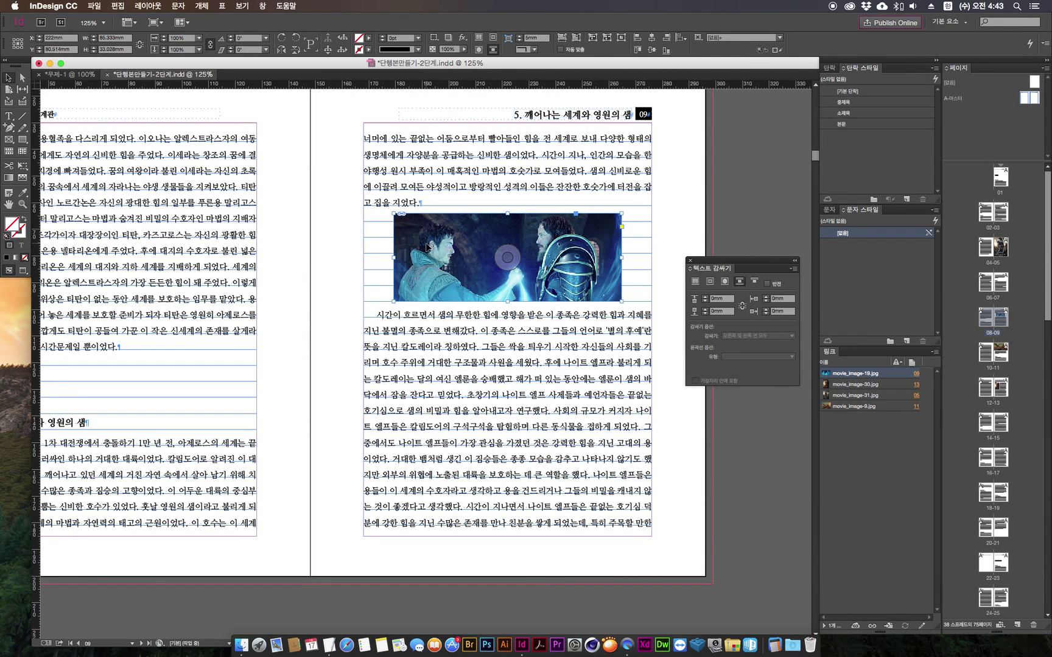
pyautogui.press('super+equal')
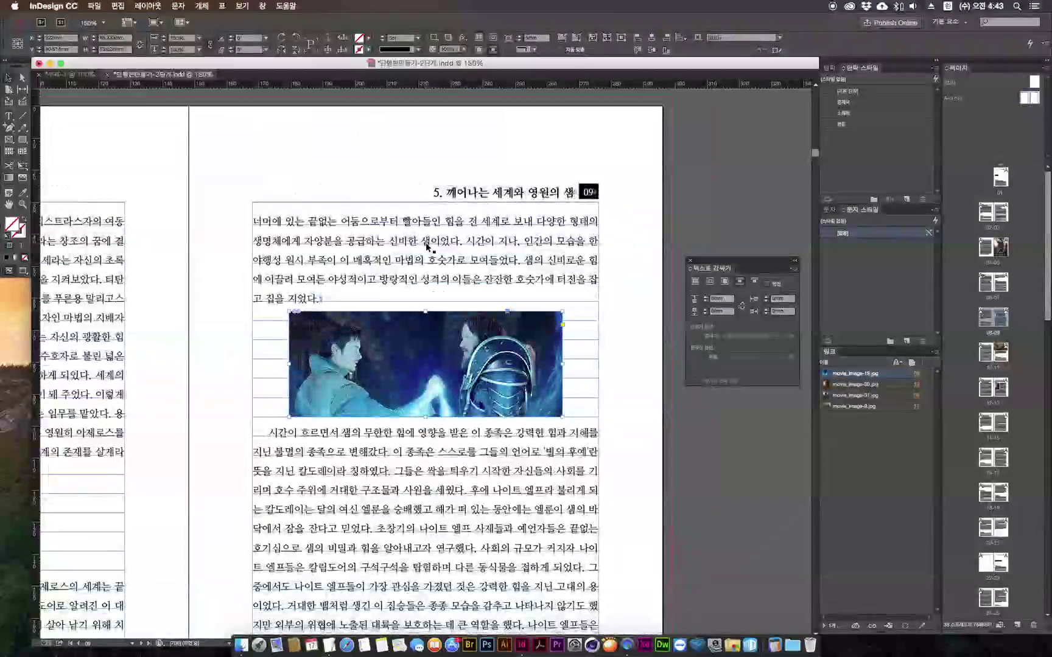
pyautogui.press('super+equal')
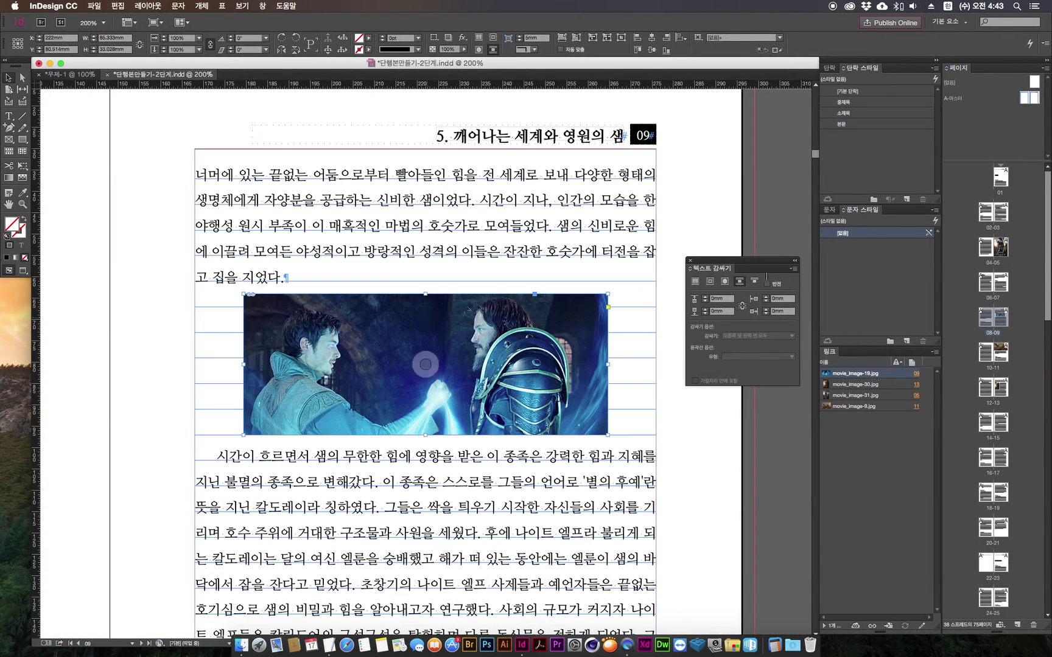
pyautogui.moveTo(730, 260); pyautogui.dragTo(760, 271)
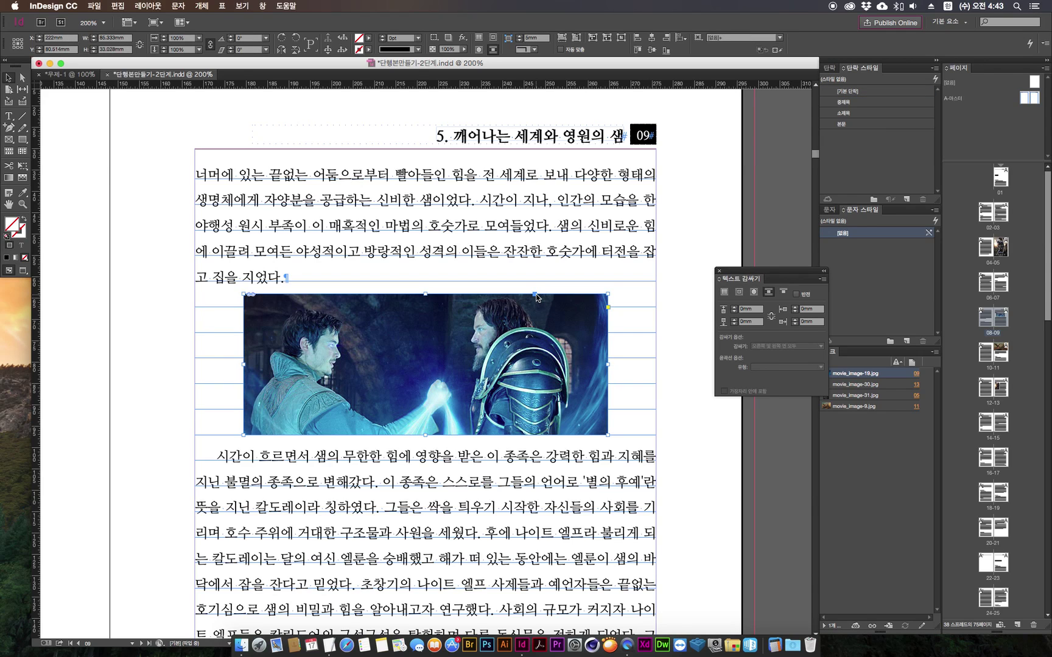
pyautogui.moveTo(535, 297)
pyautogui.mouseDown()
pyautogui.moveTo(311, 291)
pyautogui.moveTo(296, 279)
pyautogui.mouseUp()
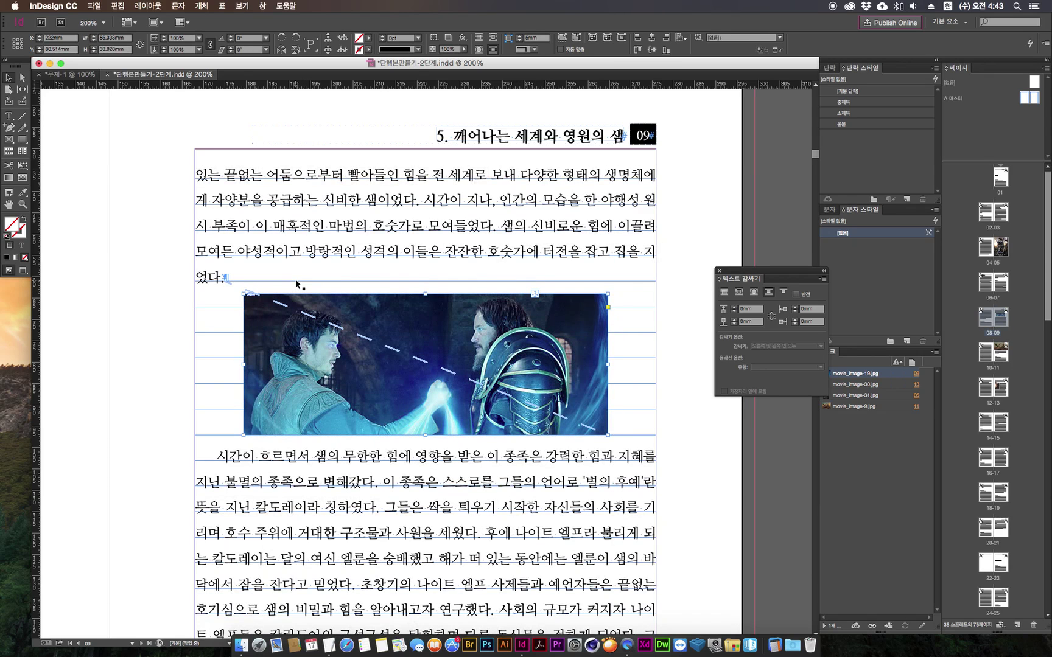
pyautogui.click(667, 481)
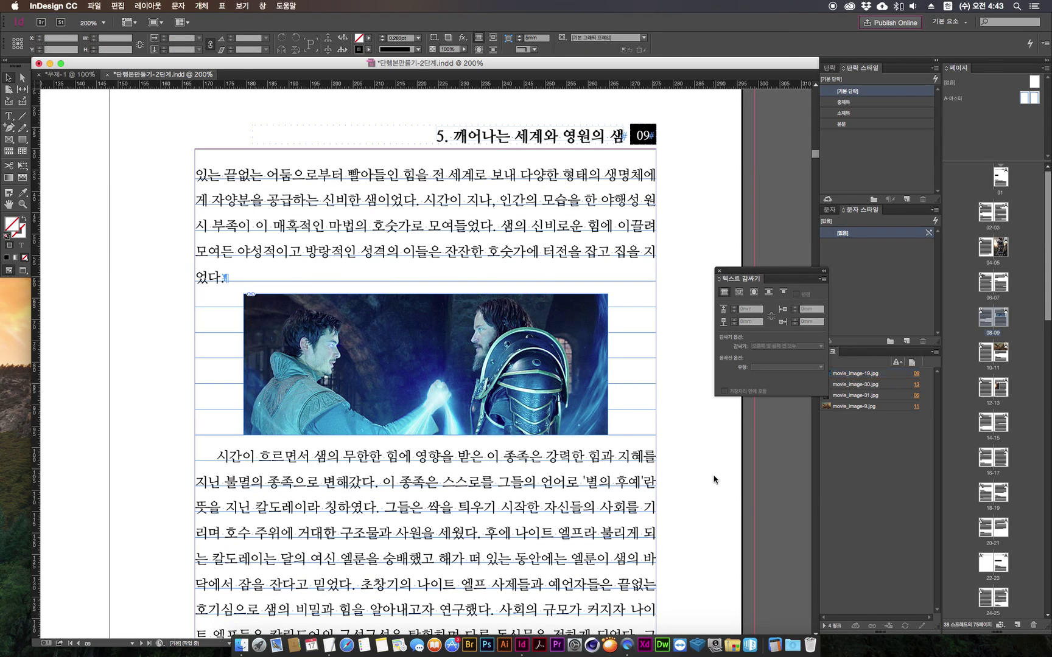
# Test the page 9 anchor by adding four blank paragraphs after "시간이 지나," in the first paragraph, and delete them.
pyautogui.doubleClick(511, 207)
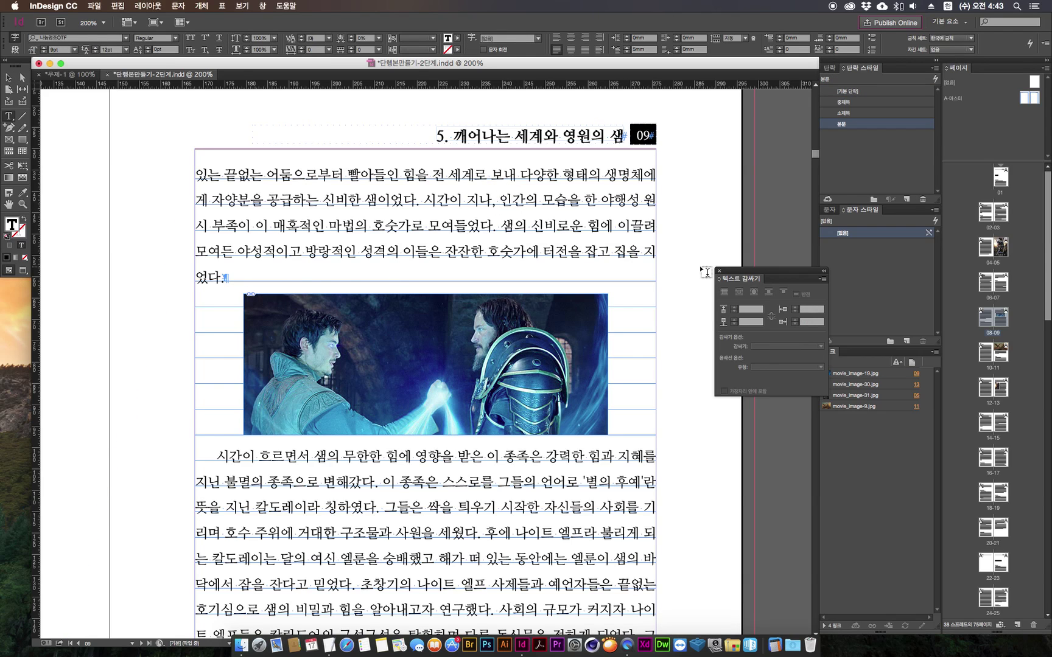
pyautogui.press('Return')
pyautogui.press('Return')
pyautogui.press('Return')
pyautogui.press('Return')
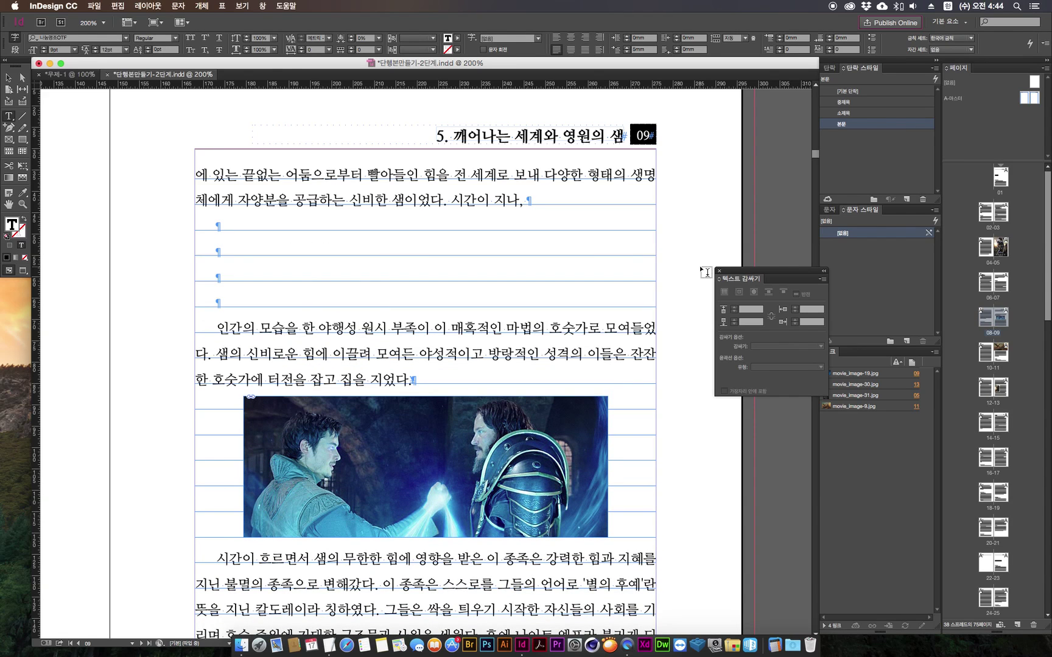
pyautogui.press('BackSpace')
pyautogui.press('BackSpace')
pyautogui.press('BackSpace')
pyautogui.press('BackSpace')
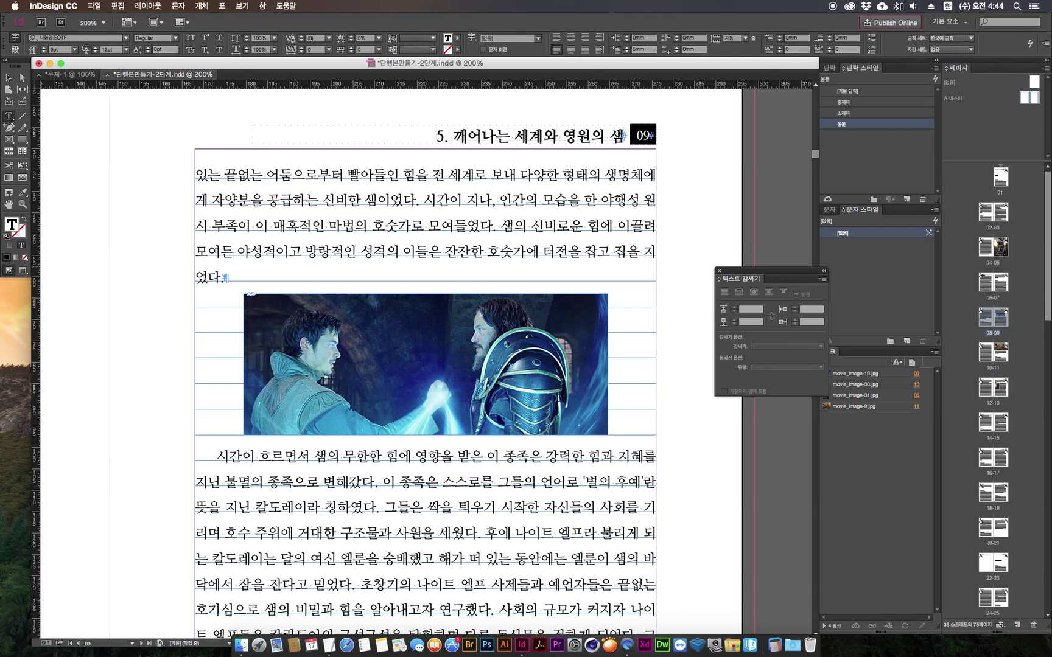
# Go to page 15 and draw an image frame about 35 × 45 mm at the right edge of the paragraph beginning "사원 안팎에서".
pyautogui.press('Escape')
pyautogui.press('super+1')
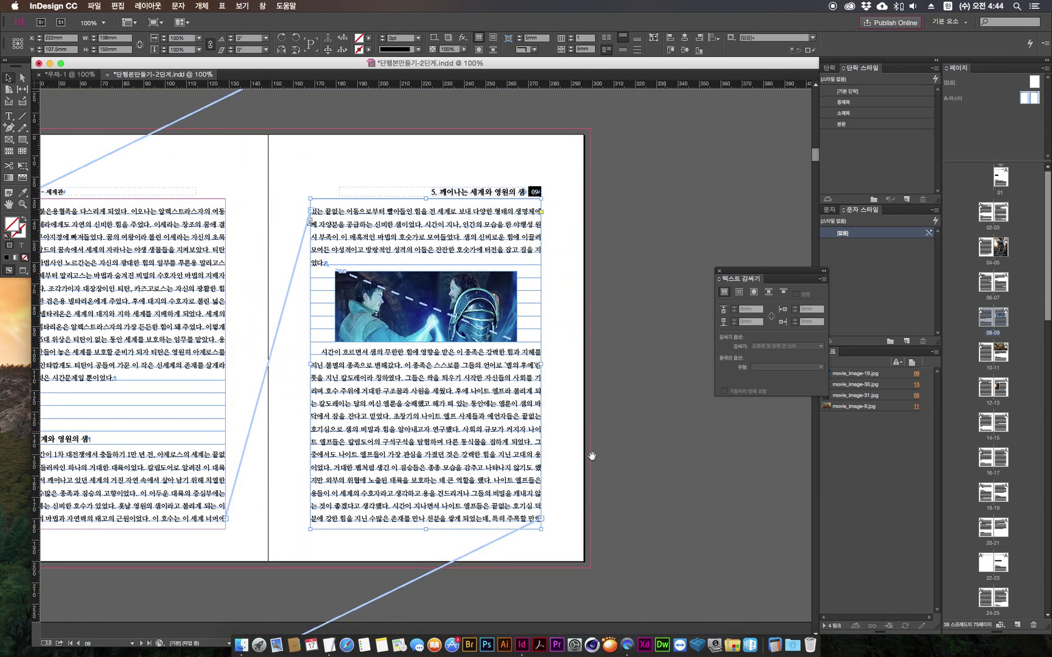
pyautogui.scroll(-15, 665, 431)
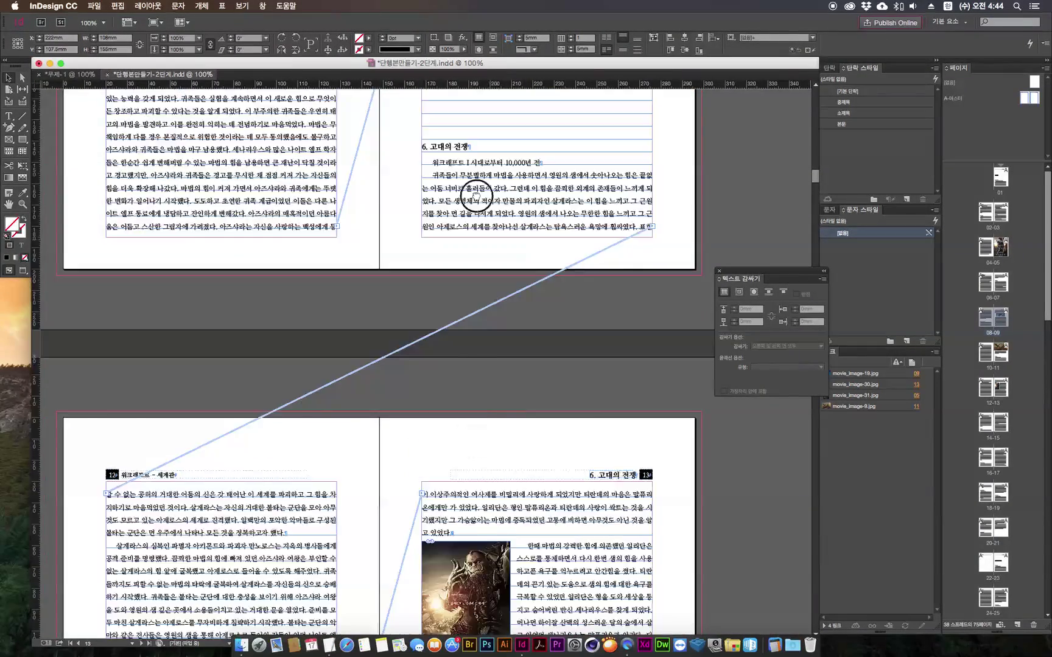
pyautogui.scroll(-10, 471, 361)
pyautogui.scroll(-8, 439, 214)
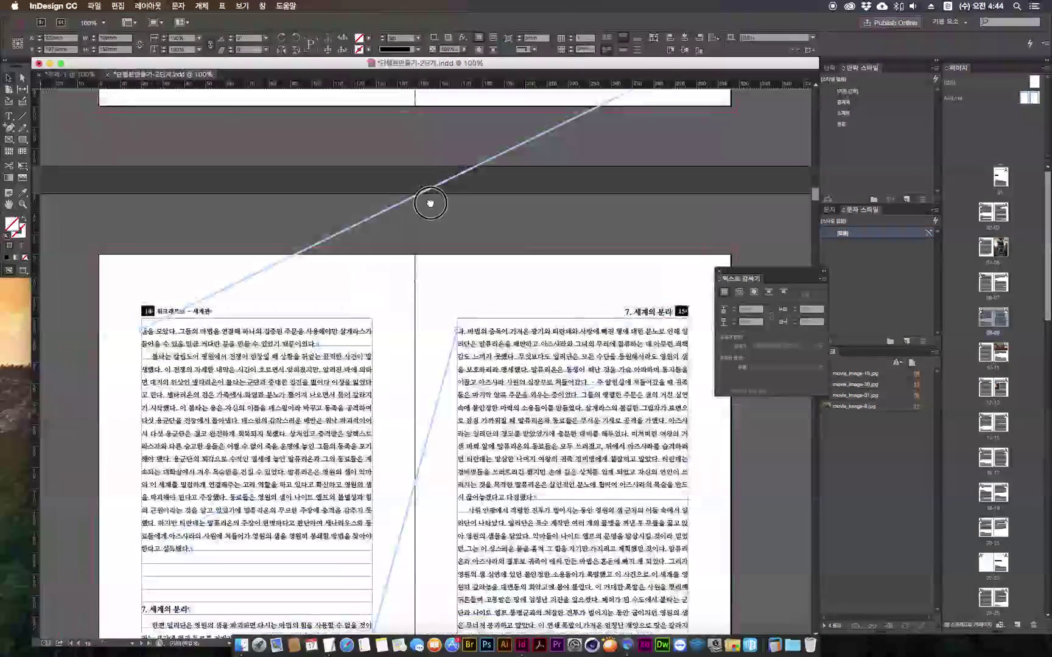
pyautogui.scroll(-8, 431, 204)
pyautogui.press('super+equal')
pyautogui.press('super+equal')
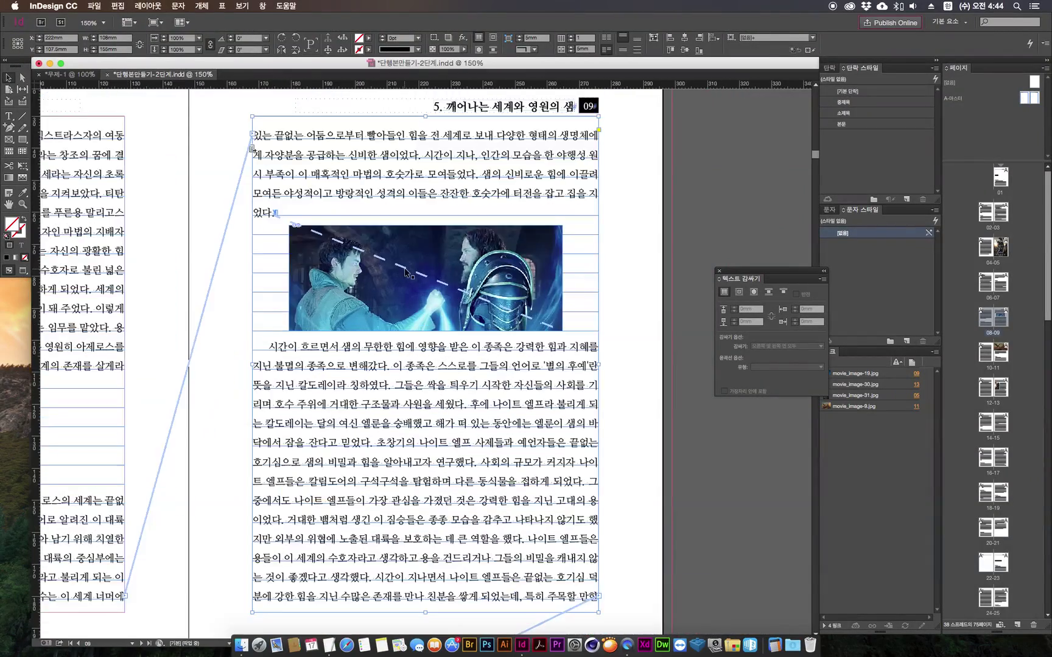
pyautogui.moveTo(377, 495); pyautogui.dragTo(425, 277)
pyautogui.moveTo(439, 514); pyautogui.dragTo(477, 39)
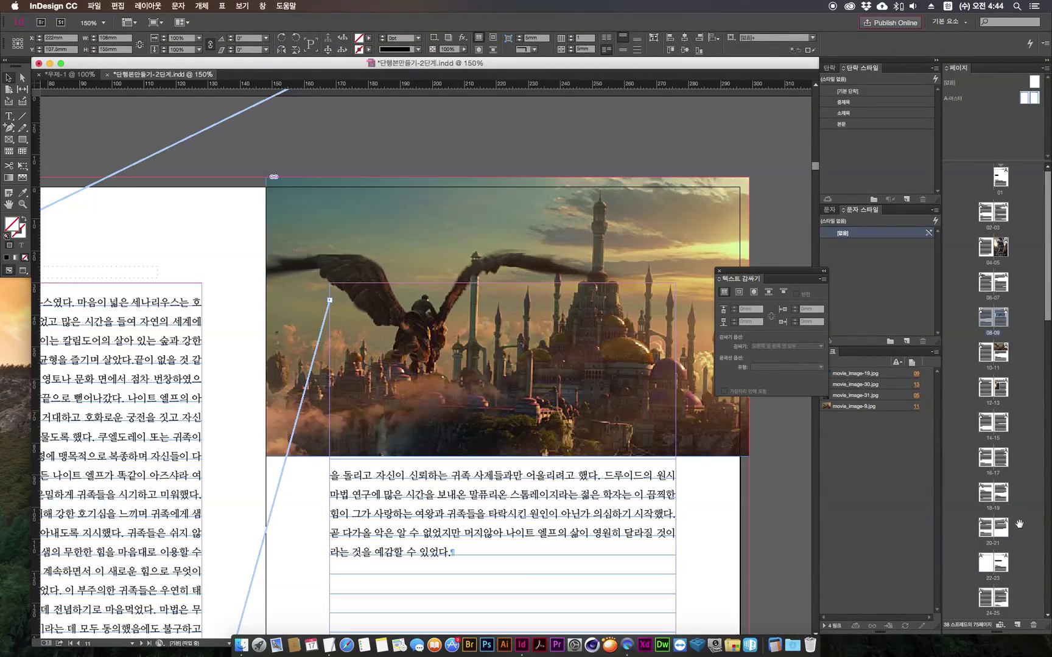
pyautogui.doubleClick(1005, 425)
pyautogui.moveTo(532, 547); pyautogui.dragTo(516, 239)
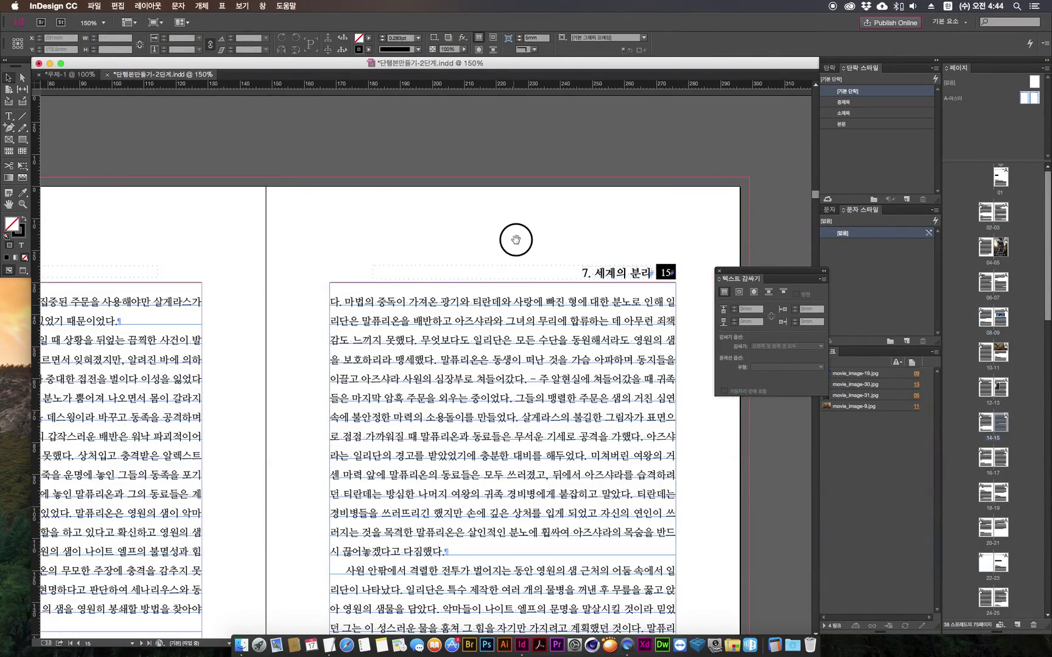
pyautogui.click(516, 239)
pyautogui.moveTo(258, 326); pyautogui.dragTo(257, 336)
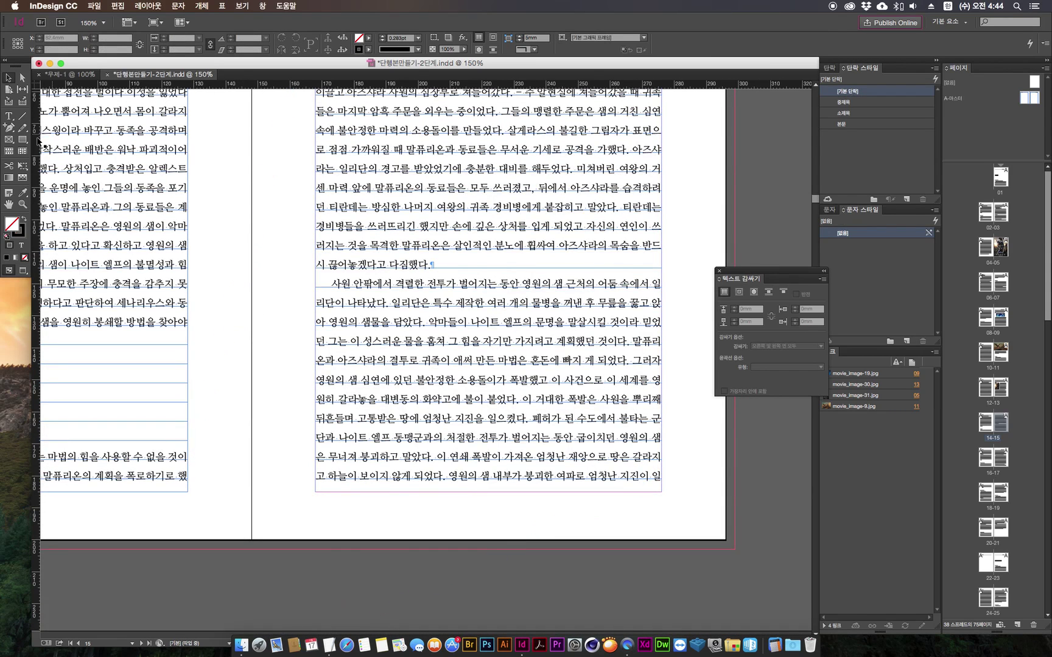
pyautogui.moveTo(550, 269); pyautogui.dragTo(665, 426)
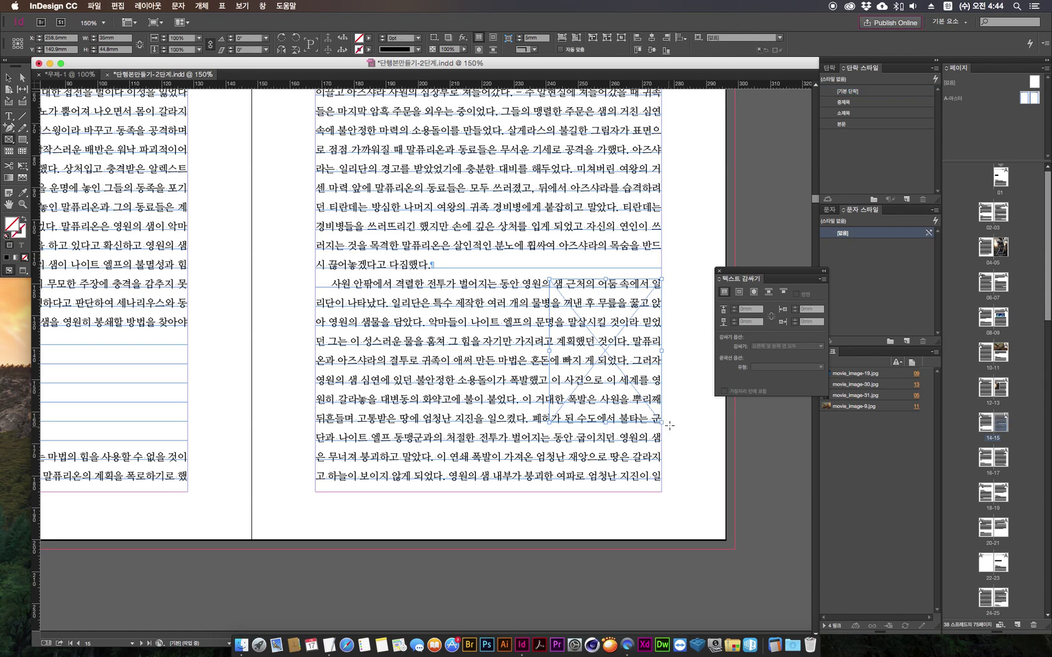
# Place movie_image-32.jpg from the Links folder into the page 15 frame and fill the frame proportionally.
pyautogui.click(241, 645)
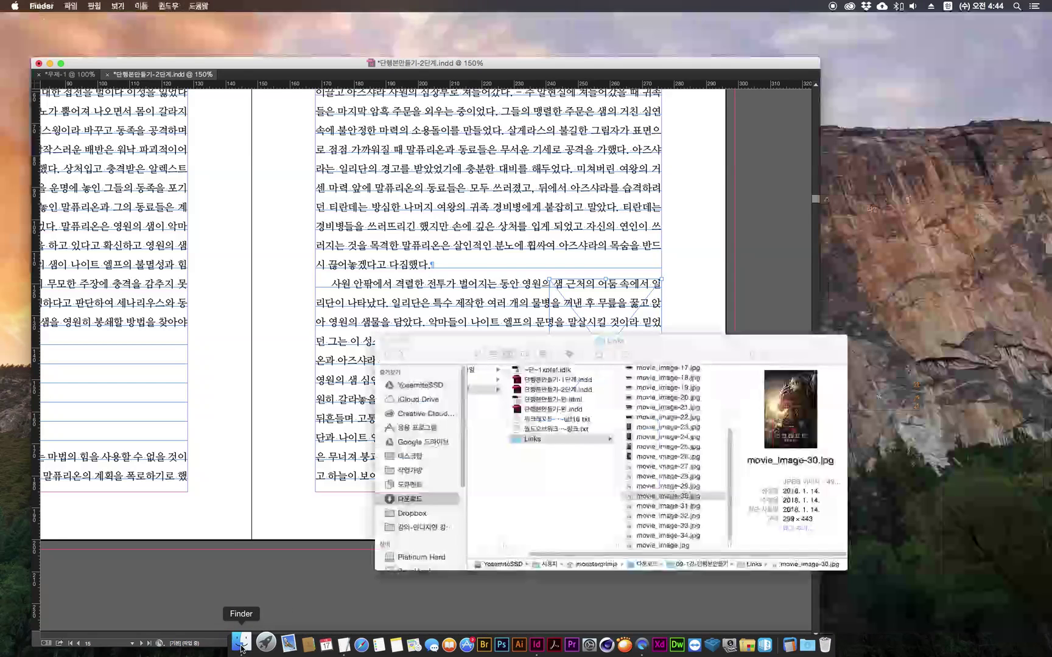
pyautogui.click(668, 516)
pyautogui.moveTo(673, 516); pyautogui.dragTo(616, 287)
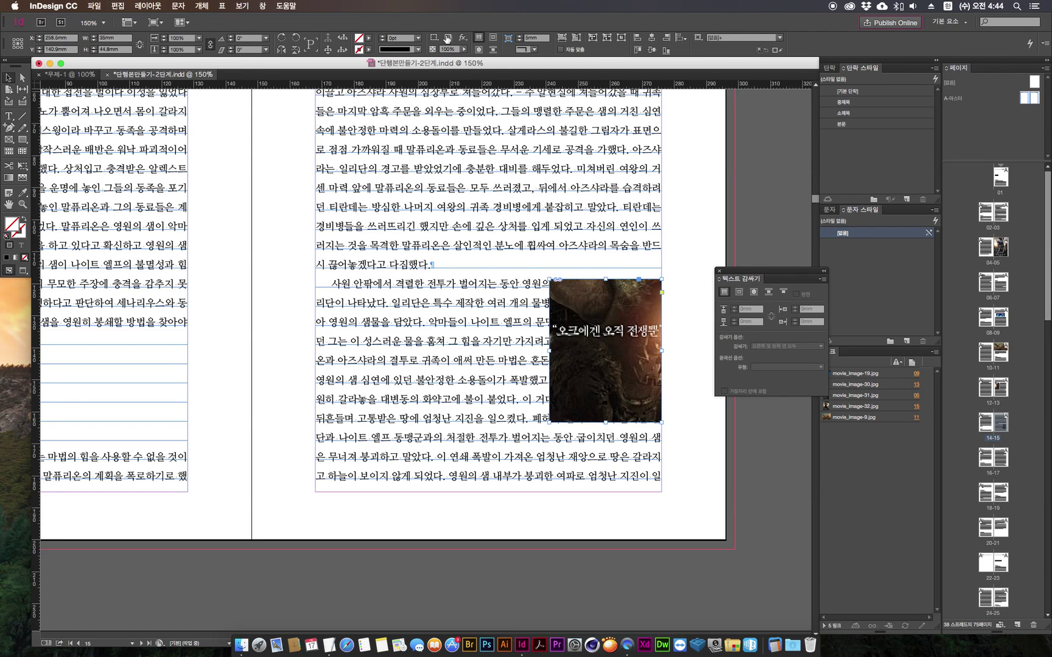
pyautogui.click(562, 39)
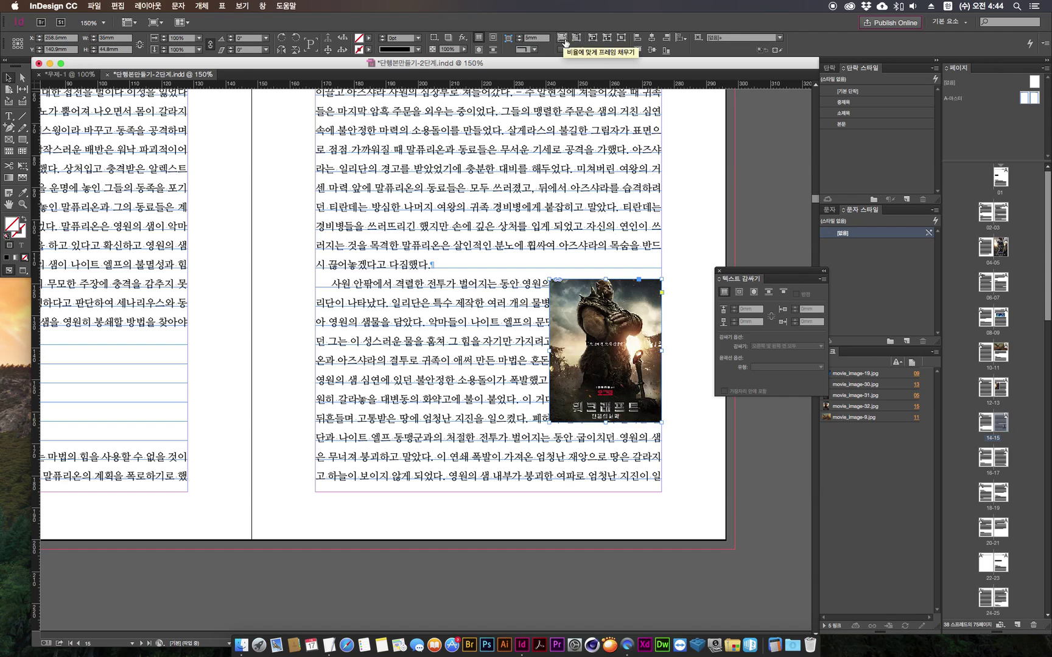
# Extend the page 15 image frame downward to about 50.5 mm high and fill it proportionally again.
pyautogui.click(604, 350)
pyautogui.click(687, 495)
pyautogui.click(606, 352)
pyautogui.moveTo(606, 423); pyautogui.dragTo(605, 434)
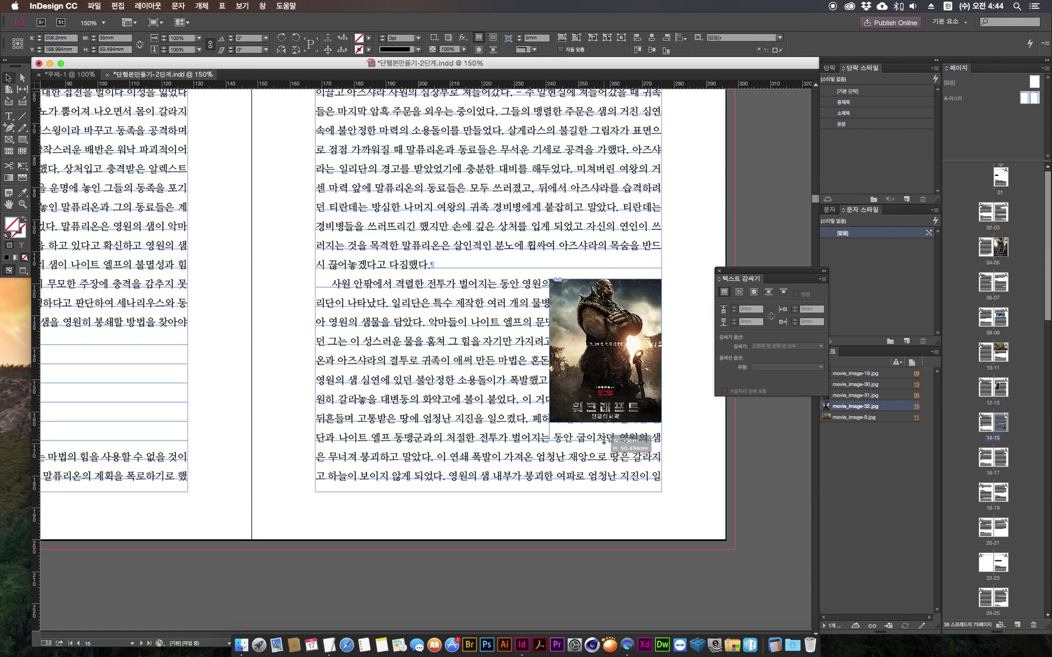
pyautogui.click(605, 358)
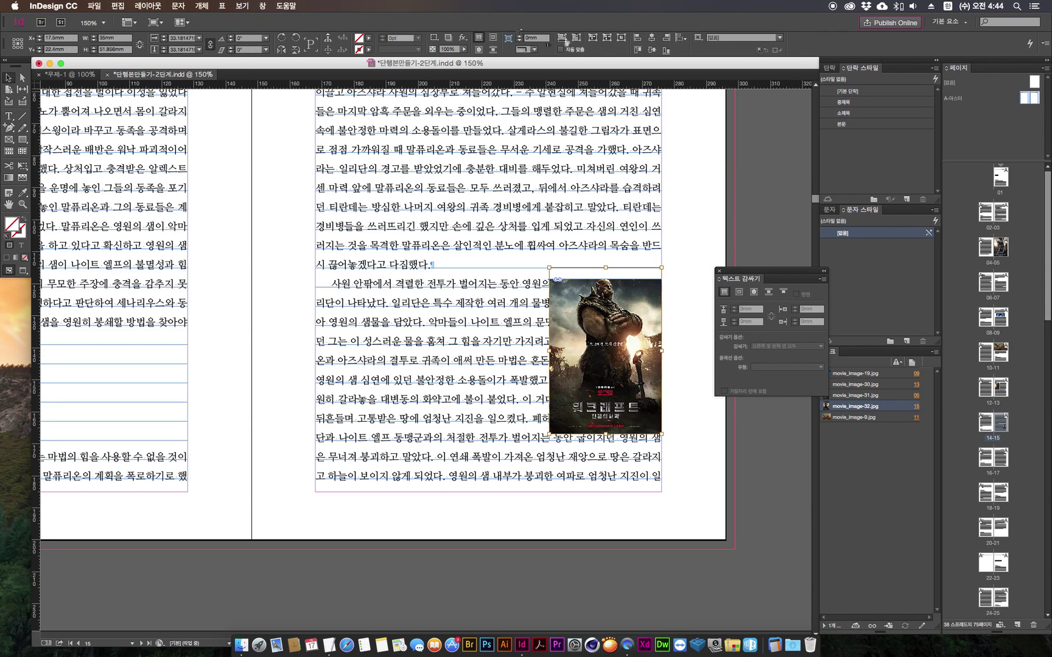
pyautogui.click(562, 38)
pyautogui.click(709, 468)
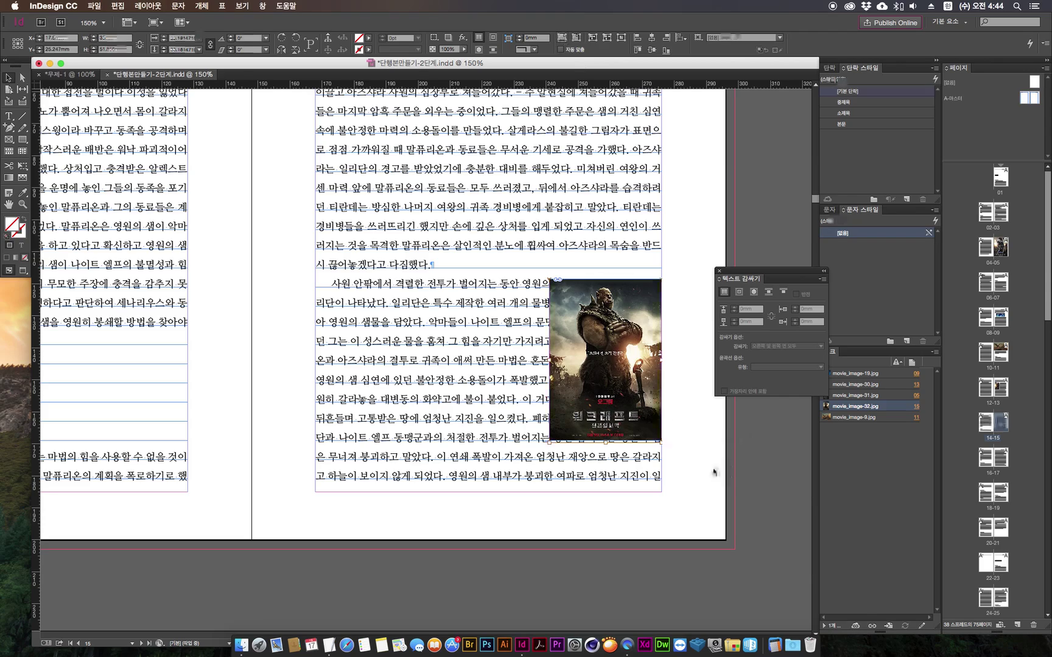
# Cut the orc poster image from page 15.
pyautogui.press('super+equal')
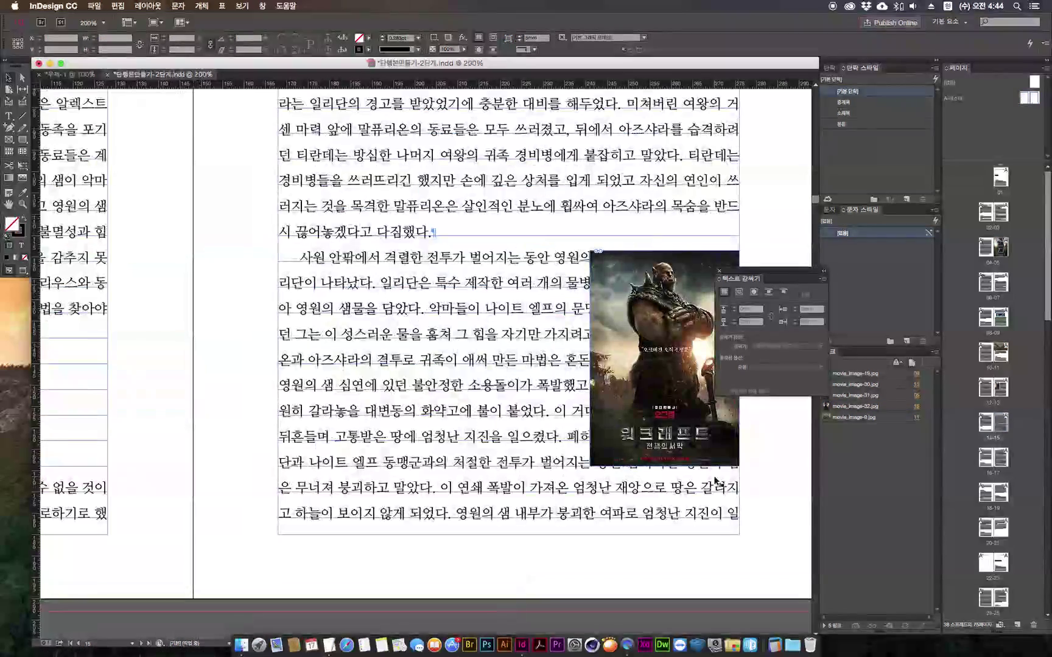
pyautogui.hscroll(2, 507, 399)
pyautogui.scroll(-1, 507, 399)
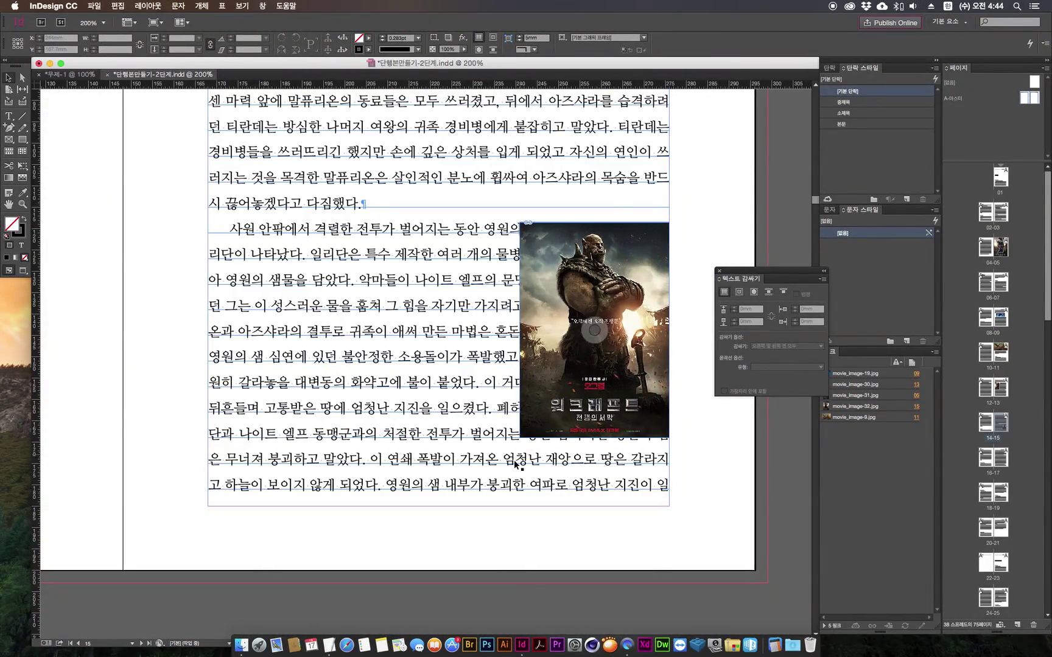
pyautogui.moveTo(758, 271); pyautogui.dragTo(785, 283)
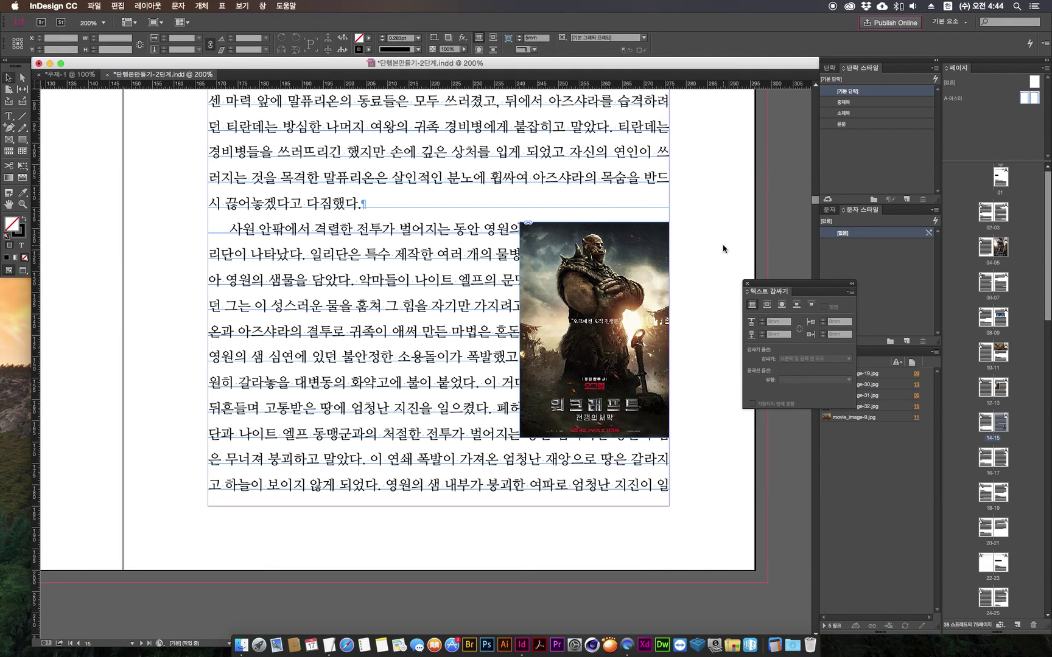
pyautogui.click(558, 256)
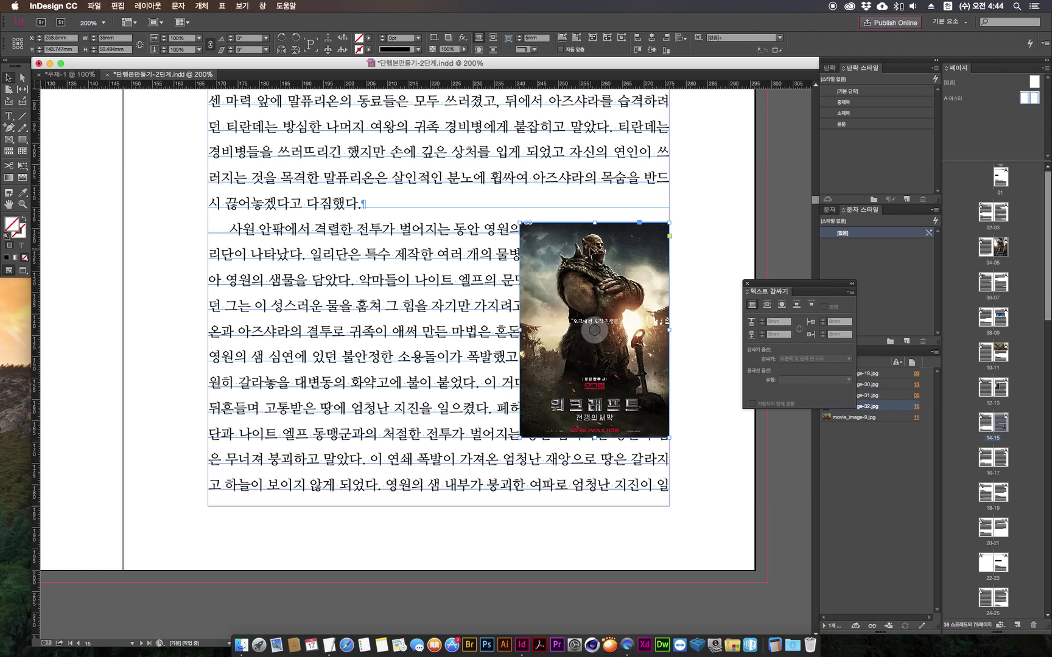
pyautogui.press('Delete')
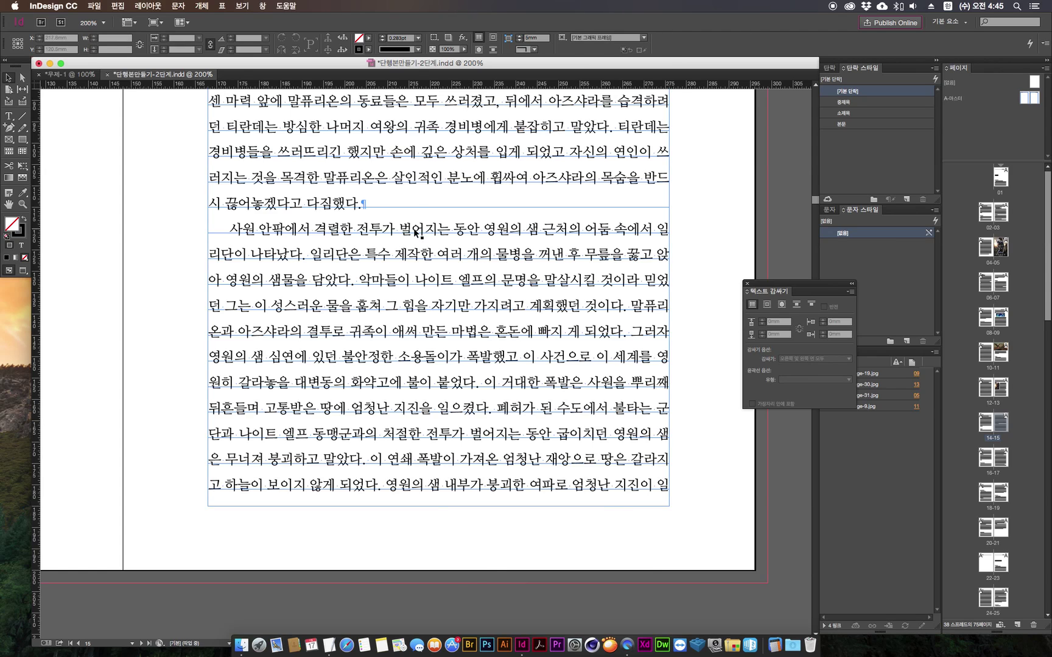
# Paste the cut image inline at the end of the page 15 paragraph ending in "다짐했다.".
pyautogui.doubleClick(370, 201)
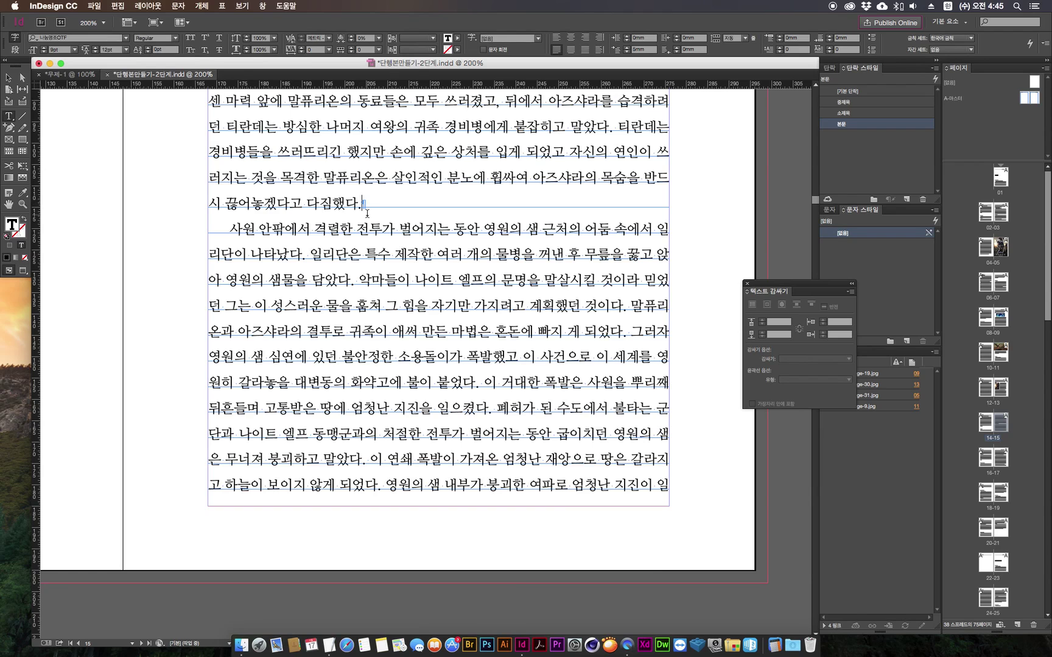
pyautogui.click(331, 228)
pyautogui.click(234, 228)
pyautogui.click(346, 229)
pyautogui.click(367, 204)
pyautogui.click(365, 204)
pyautogui.press('super+v')
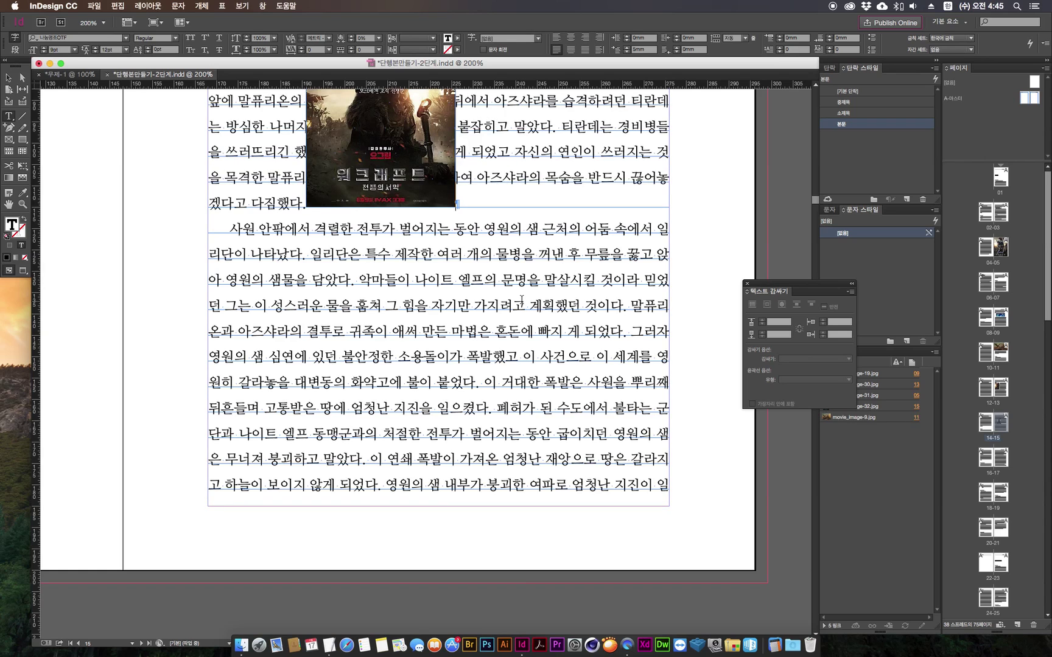
# Insert several paragraph breaks after "동생이" in the page 15 text above the inline poster image.
pyautogui.scroll(5, 521, 299)
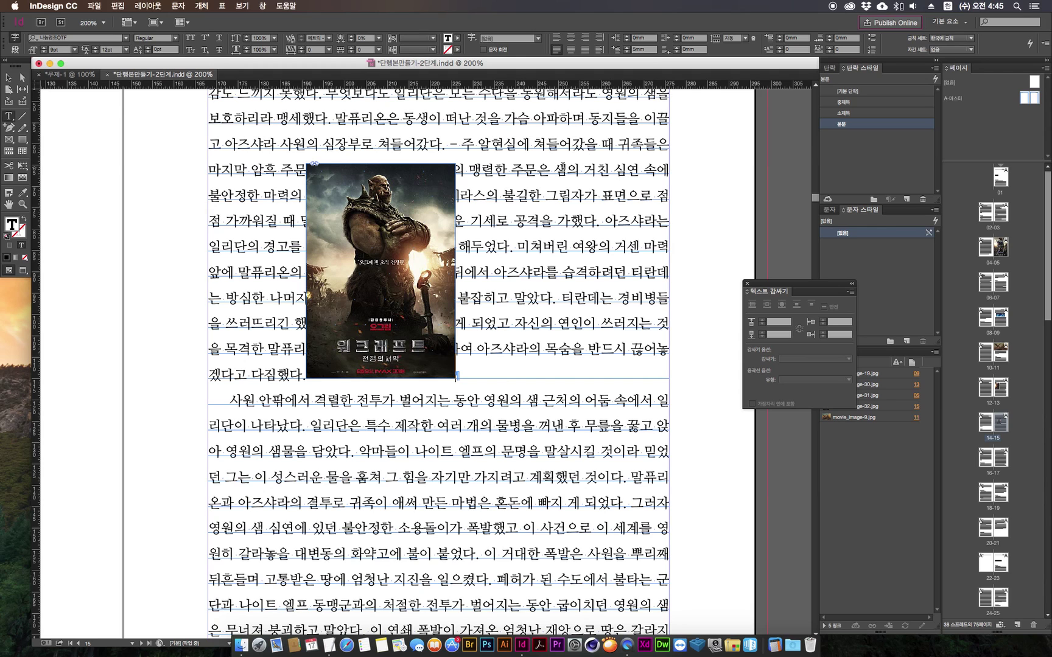
pyautogui.click(444, 120)
pyautogui.press('Return')
pyautogui.press('Return')
pyautogui.press('Return')
pyautogui.press('Return')
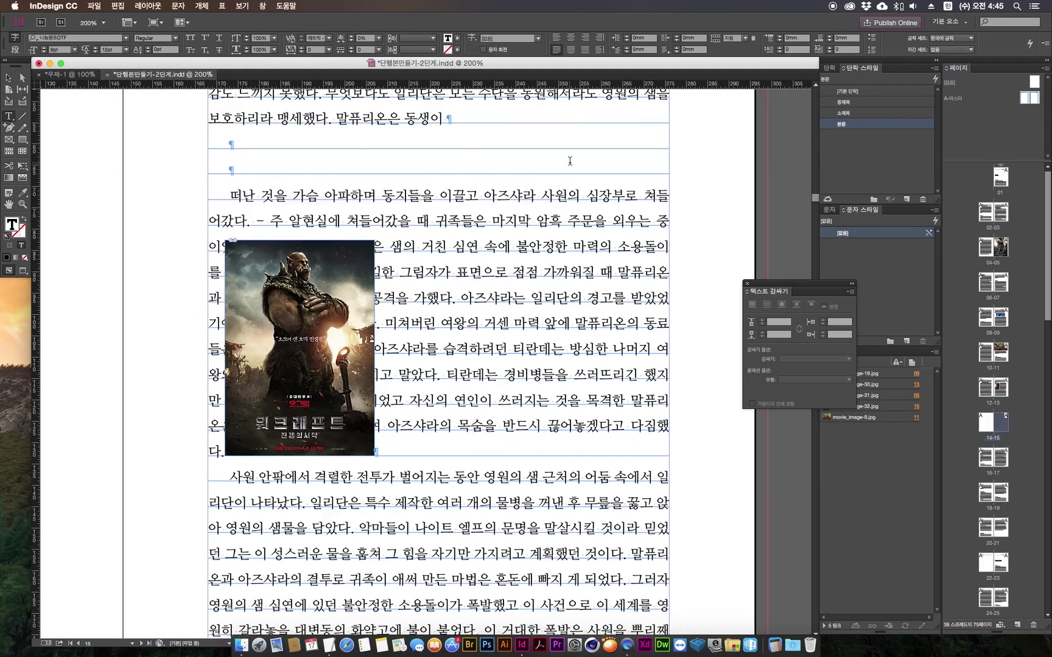
# Remove the added paragraph breaks so "떠난 것을" rejoins the line after "동생이".
pyautogui.press('BackSpace')
pyautogui.press('BackSpace')
pyautogui.press('BackSpace')
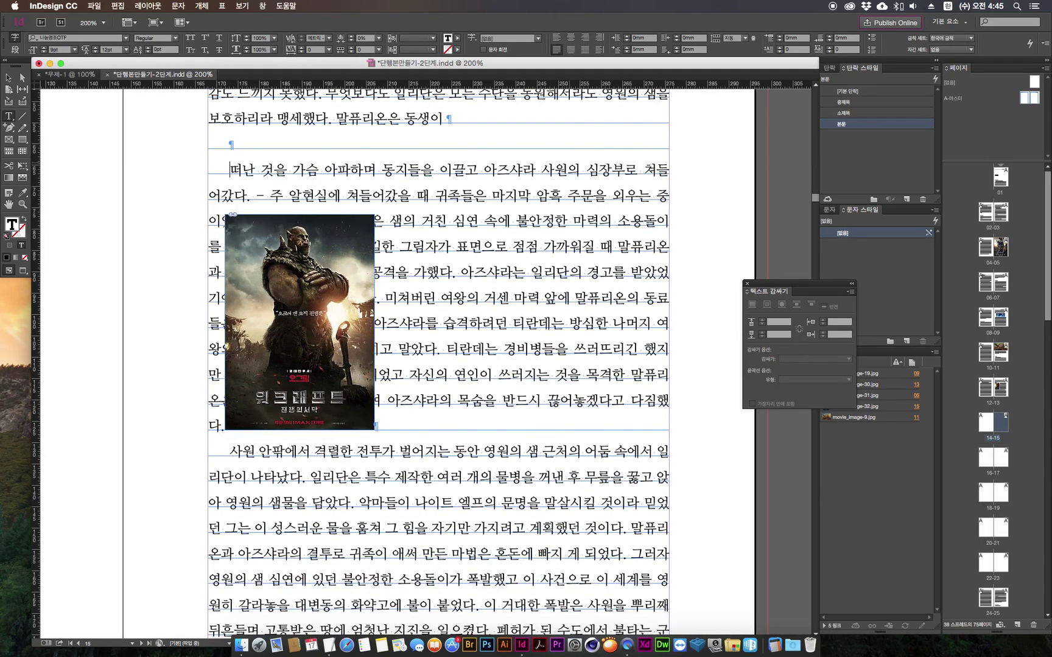
pyautogui.press('BackSpace')
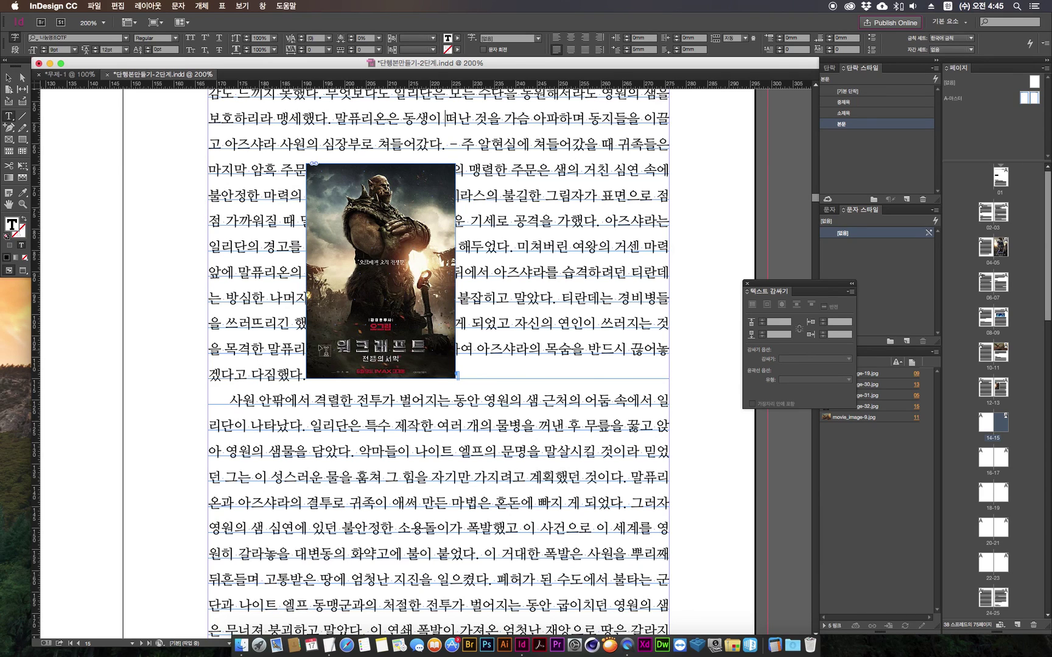
pyautogui.click(261, 342)
pyautogui.moveTo(262, 343); pyautogui.dragTo(282, 162)
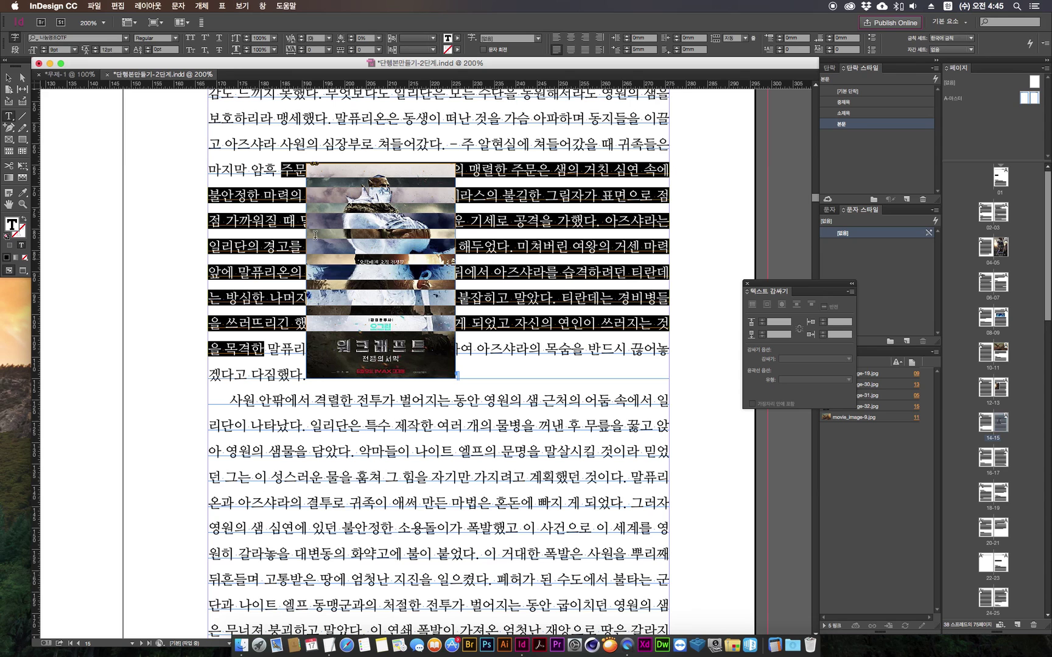
pyautogui.click(260, 333)
pyautogui.moveTo(276, 355); pyautogui.dragTo(449, 493)
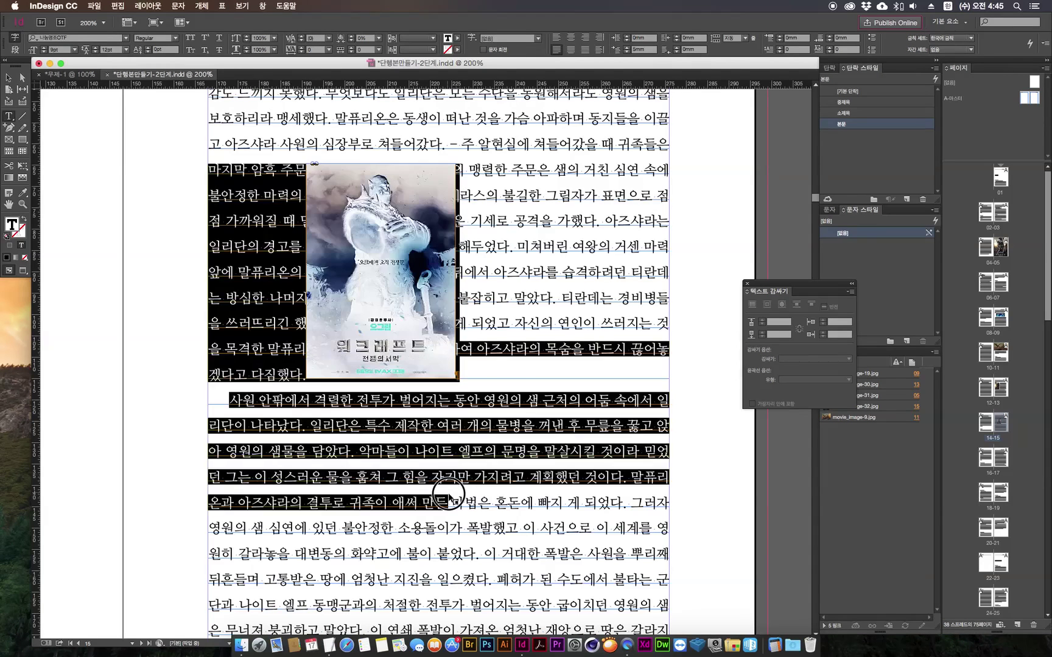
# Wrap text around the inline poster image's bounding box with left and right offsets of 3 mm.
pyautogui.press('Escape')
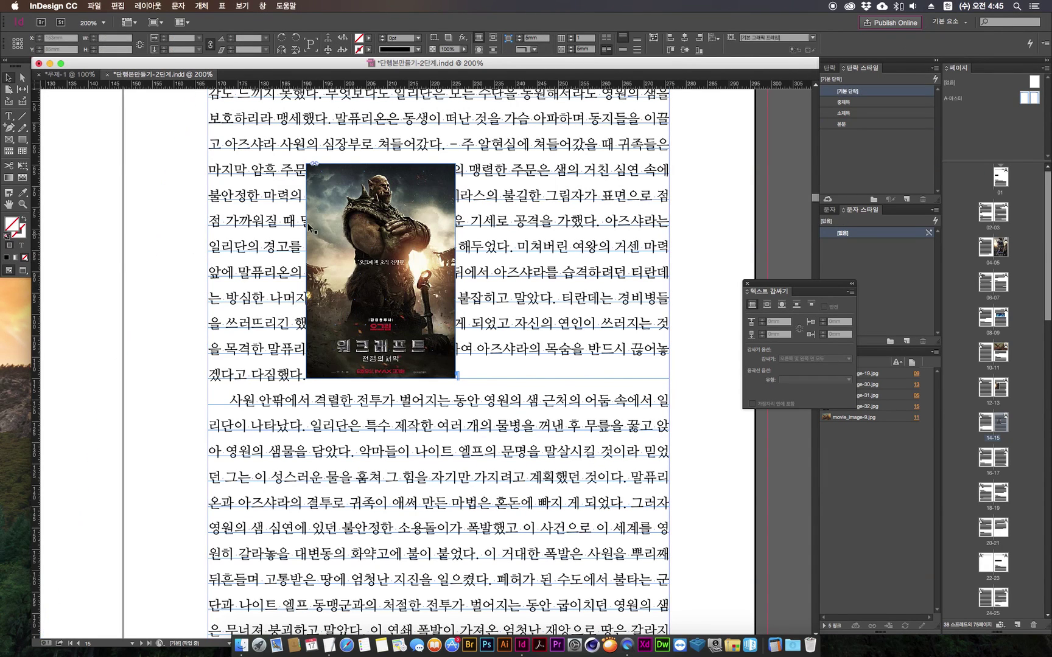
pyautogui.click(315, 218)
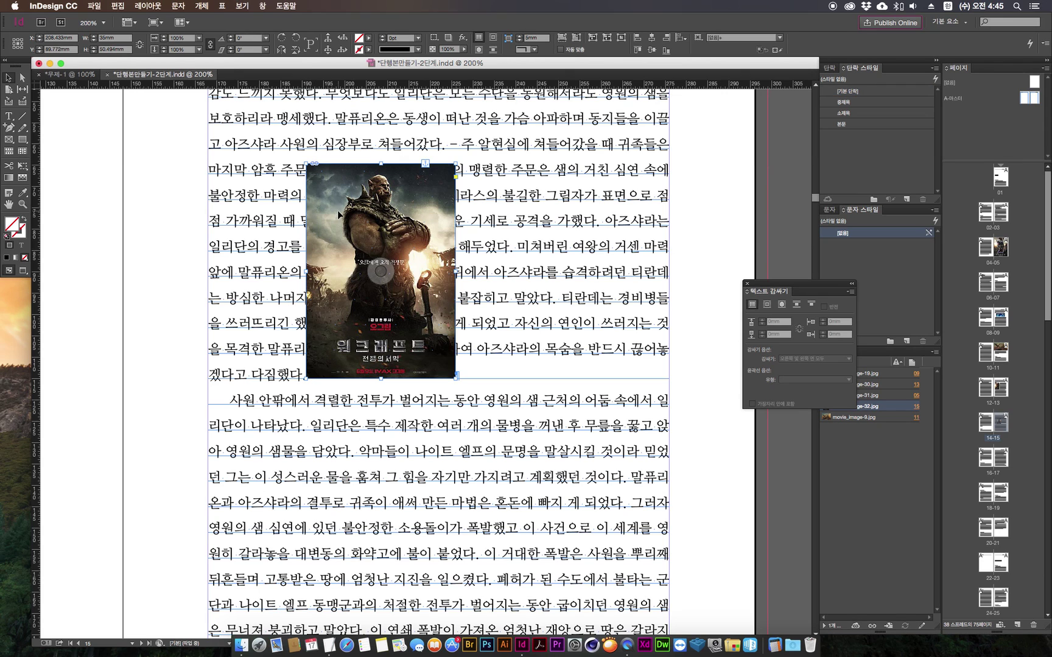
pyautogui.click(495, 40)
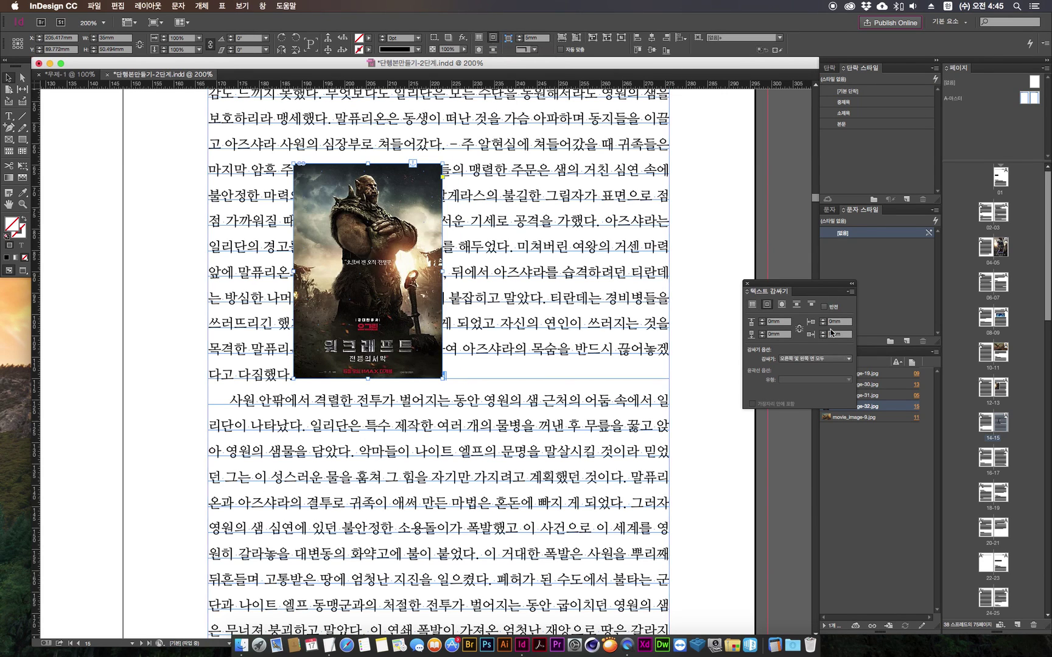
pyautogui.click(823, 321)
pyautogui.click(823, 321)
pyautogui.click(823, 321)
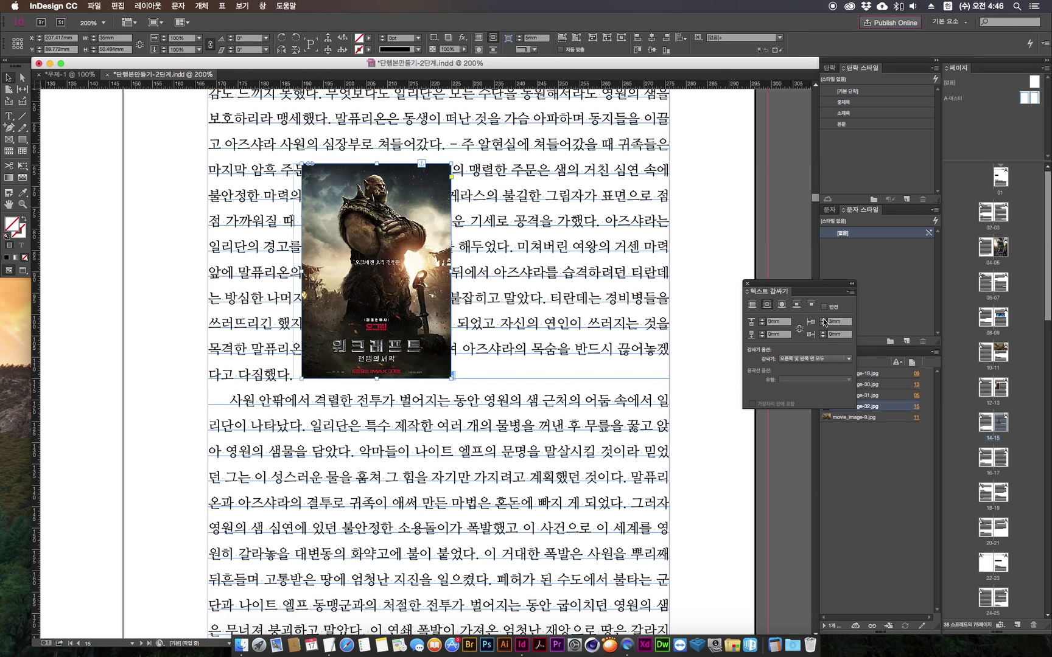
pyautogui.click(823, 333)
pyautogui.click(823, 333)
pyautogui.click(823, 332)
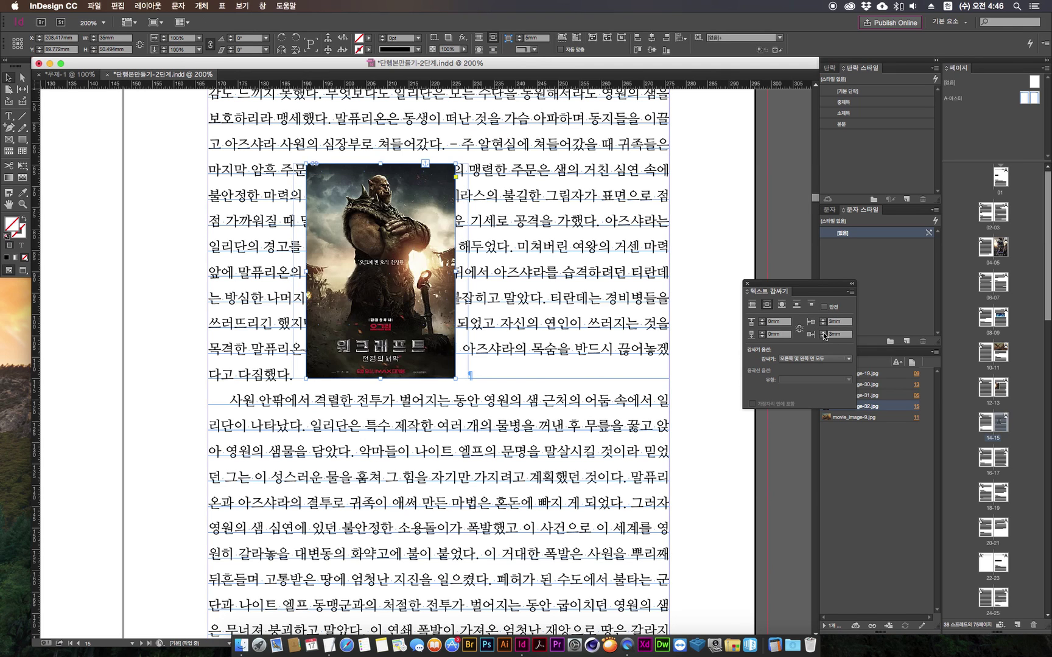
pyautogui.doubleClick(252, 375)
pyautogui.moveTo(253, 375); pyautogui.dragTo(345, 379)
pyautogui.click(342, 381)
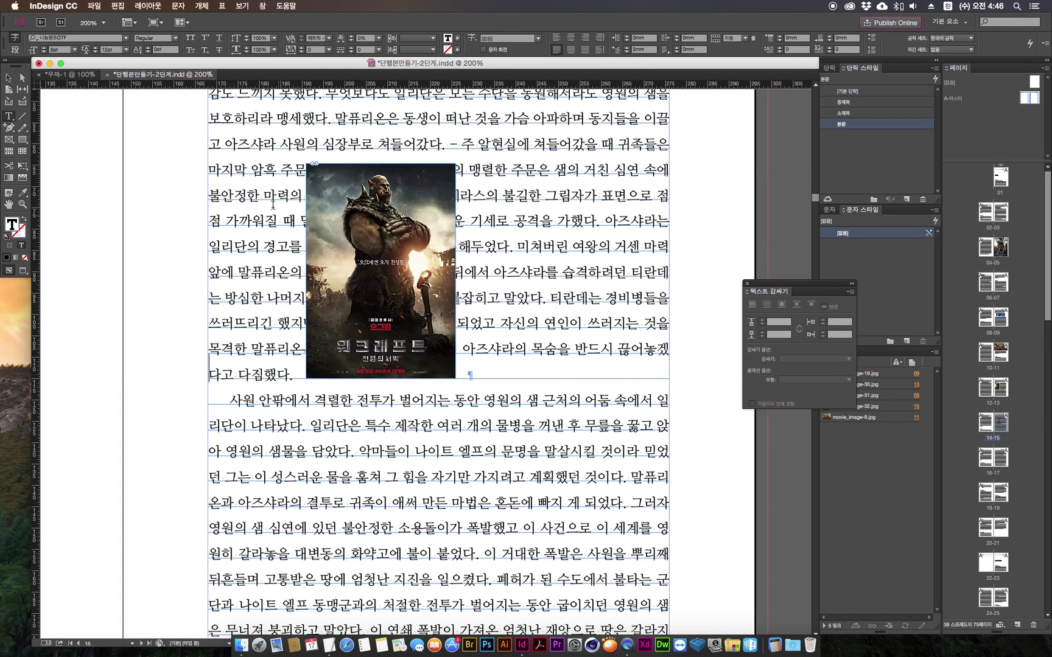
# Move the inline poster image down to a Y position of about 125 mm.
pyautogui.press('Escape')
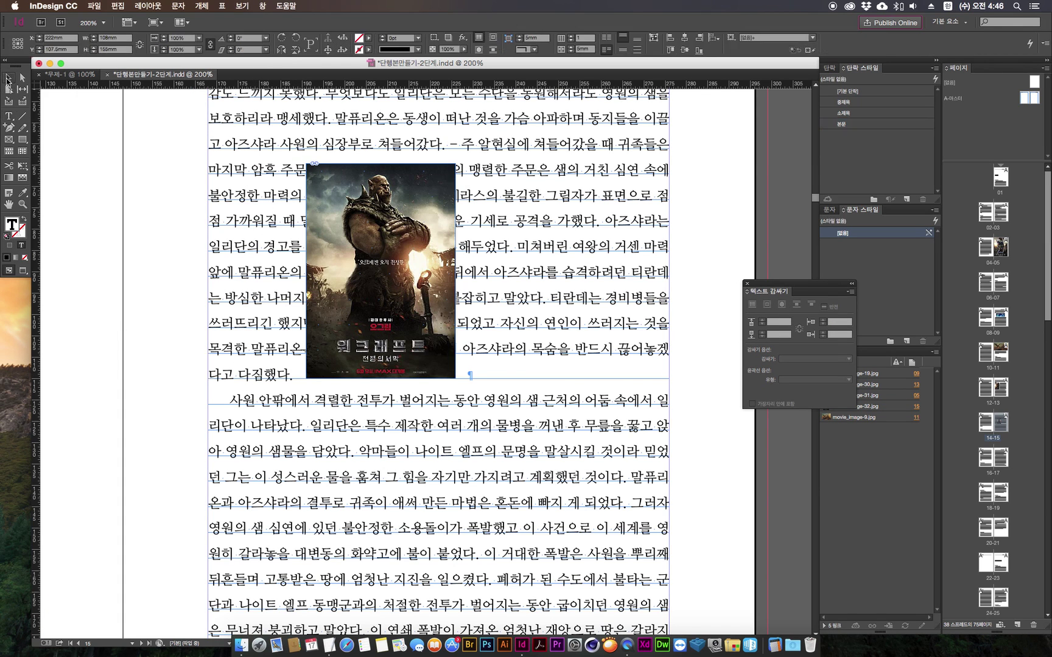
pyautogui.click(313, 200)
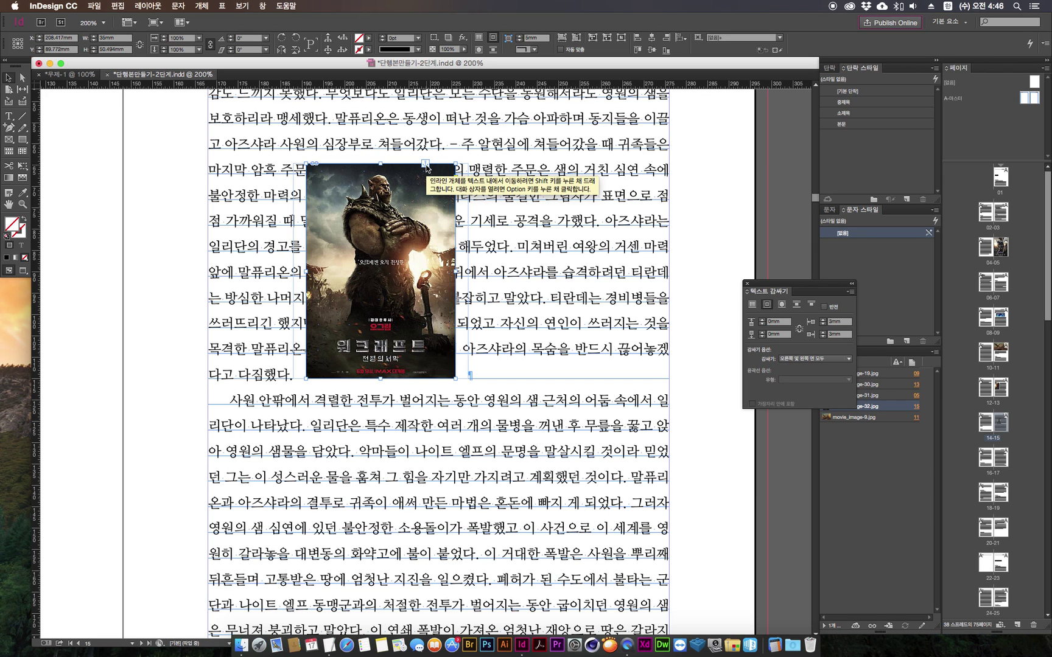
pyautogui.click(339, 277)
pyautogui.moveTo(339, 277); pyautogui.dragTo(353, 329)
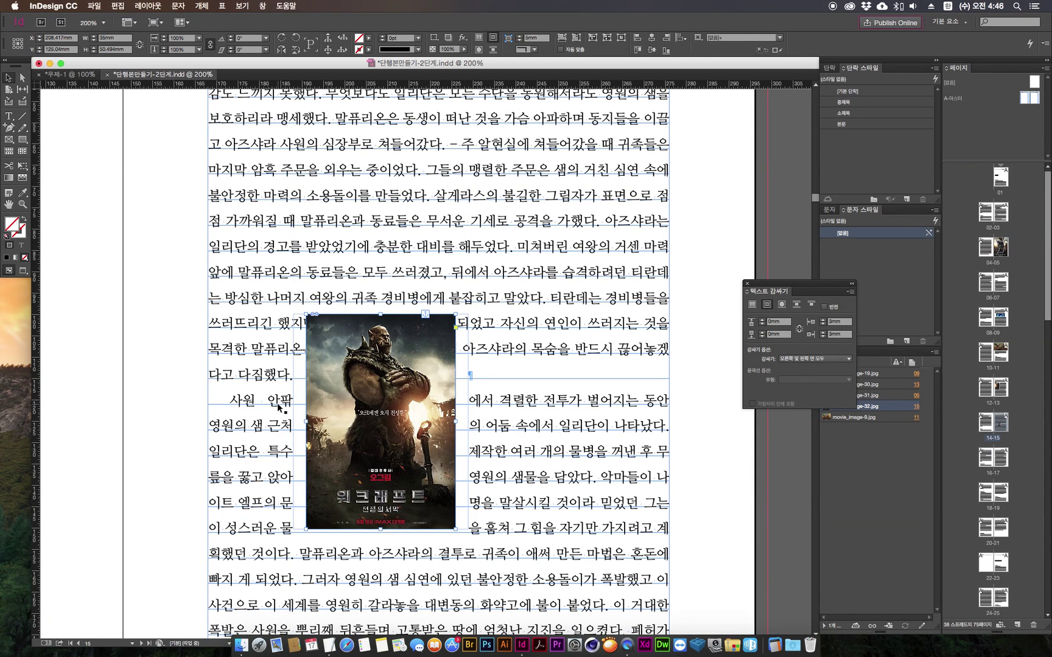
# Examine how the paragraphs above and below the inline image flow around it.
pyautogui.doubleClick(235, 399)
pyautogui.click(230, 399)
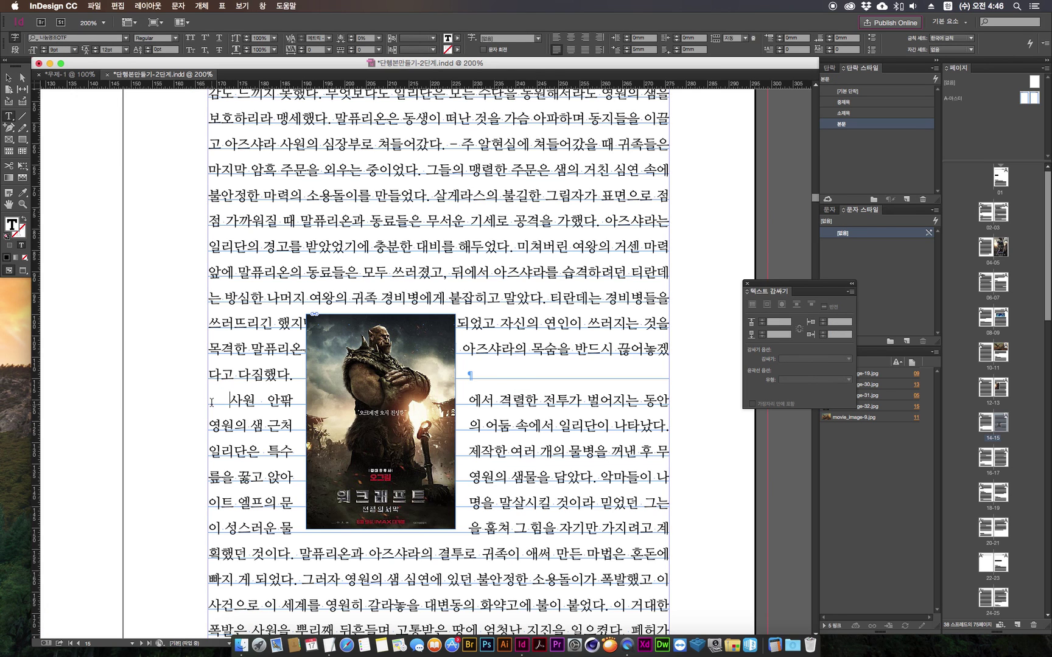
pyautogui.keyDown('shift'); pyautogui.click(569, 420); pyautogui.keyUp('shift')
pyautogui.click(263, 378)
pyautogui.moveTo(265, 371); pyautogui.dragTo(348, 376)
pyautogui.click(236, 372)
pyautogui.moveTo(231, 365); pyautogui.dragTo(305, 145)
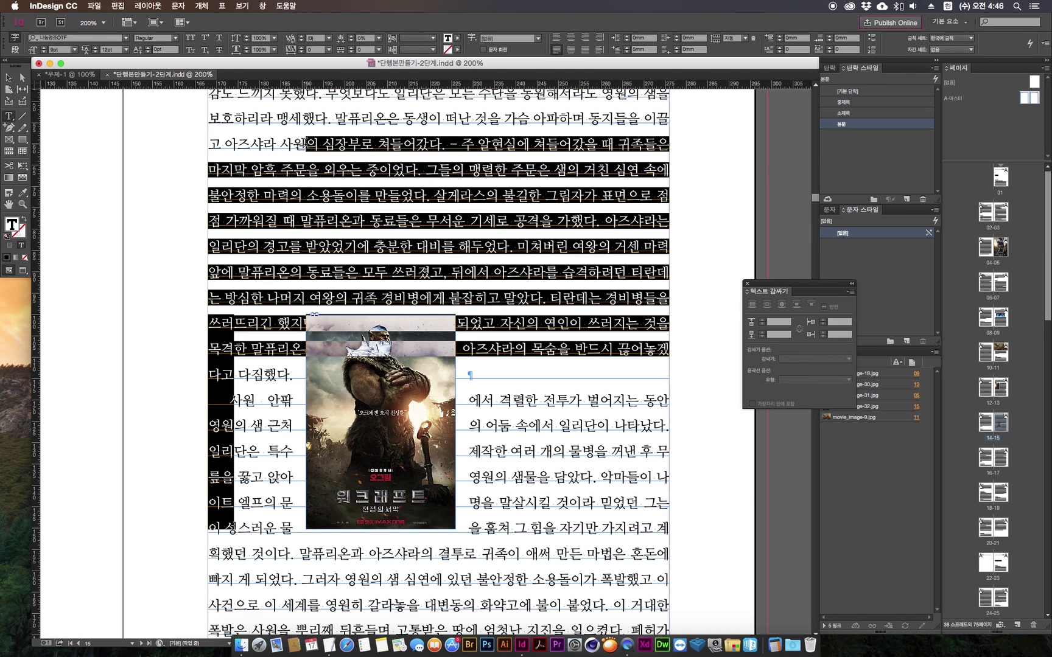
pyautogui.click(304, 144)
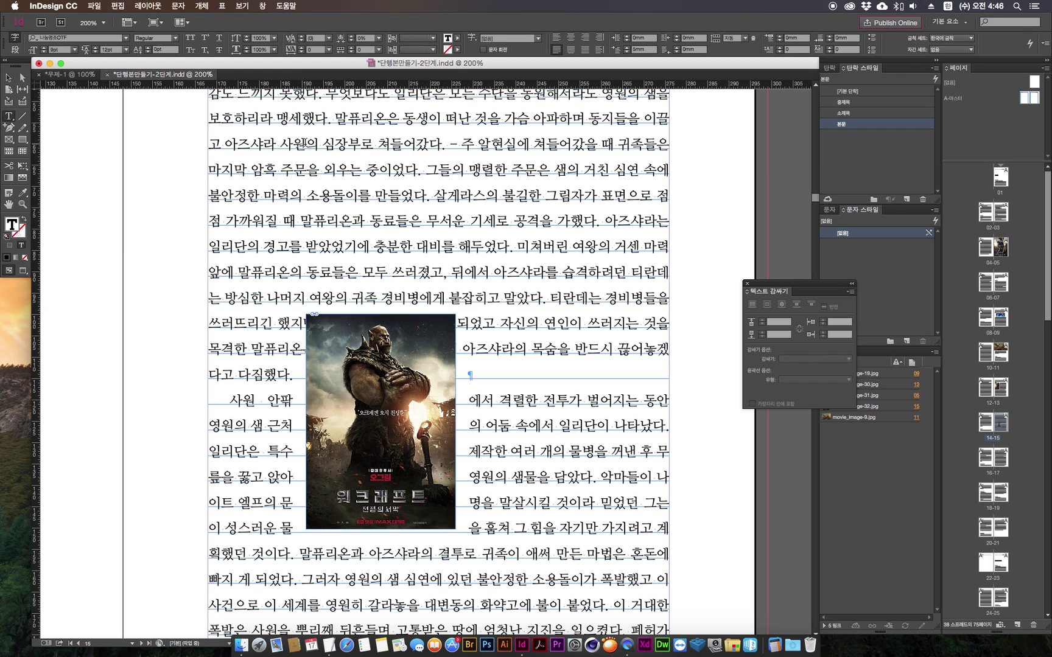
pyautogui.press('Escape')
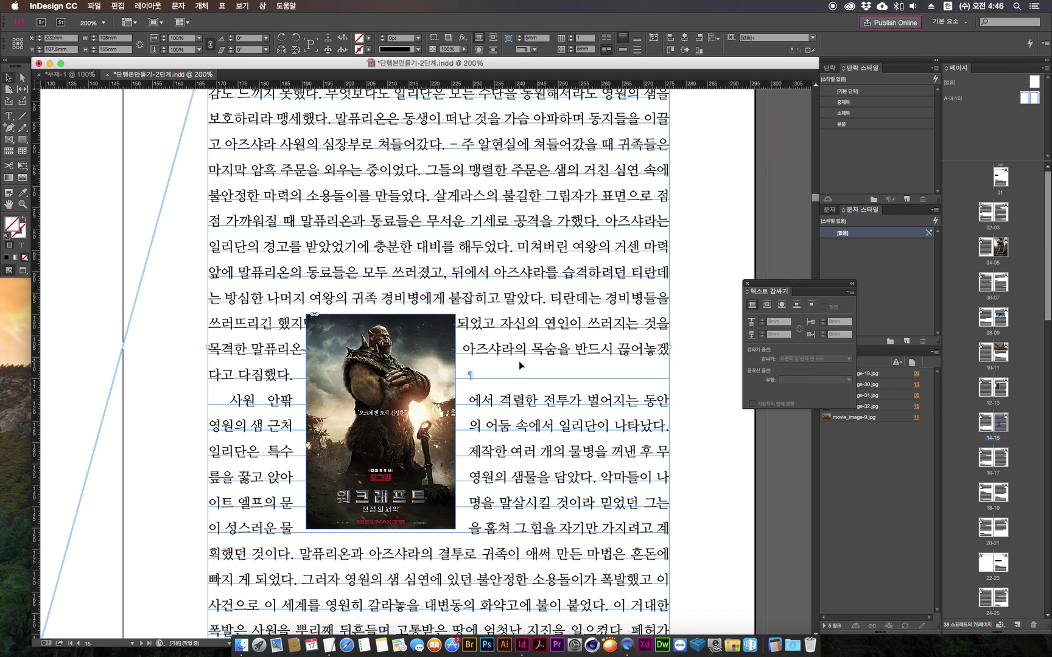
pyautogui.click(680, 550)
# Change the poster image's anchored object position to custom (사용자 정의).
pyautogui.scroll(-4, 717, 547)
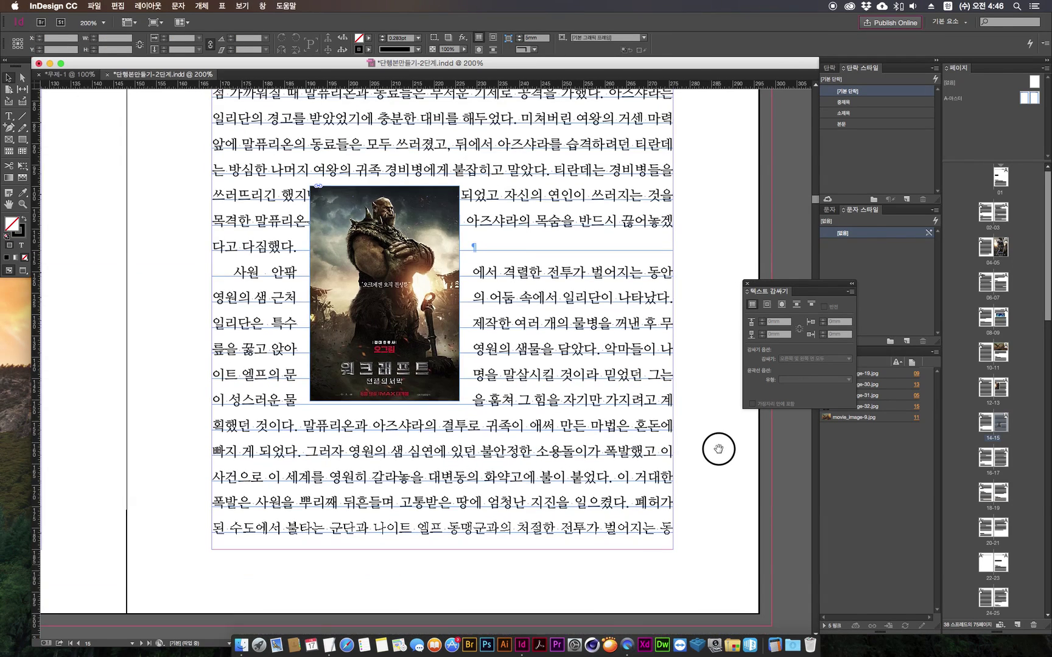
pyautogui.click(407, 204)
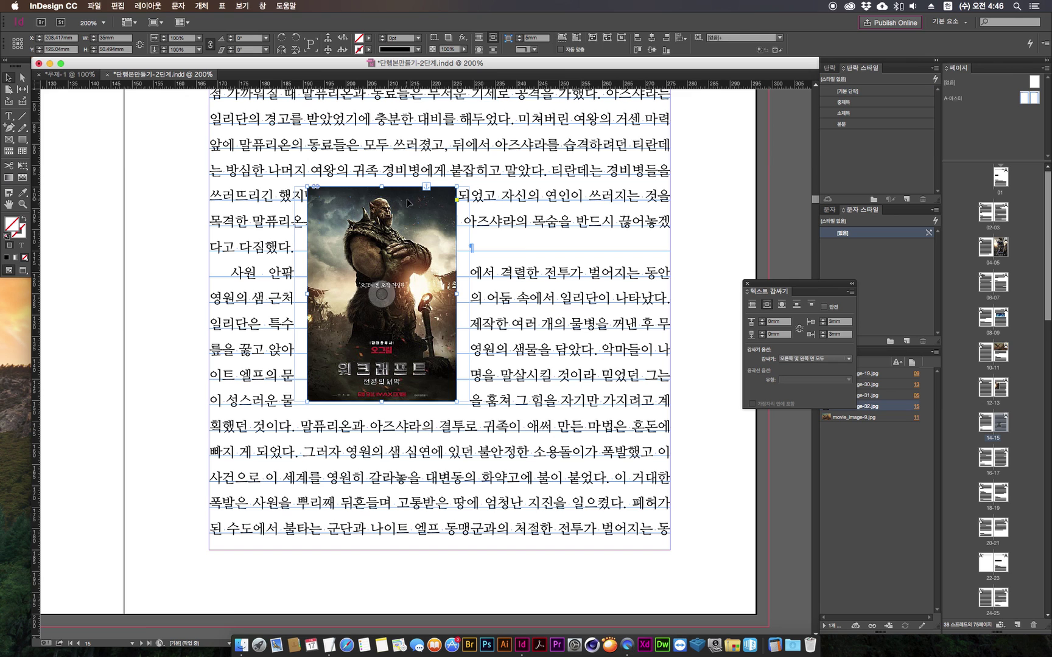
pyautogui.rightClick(380, 207)
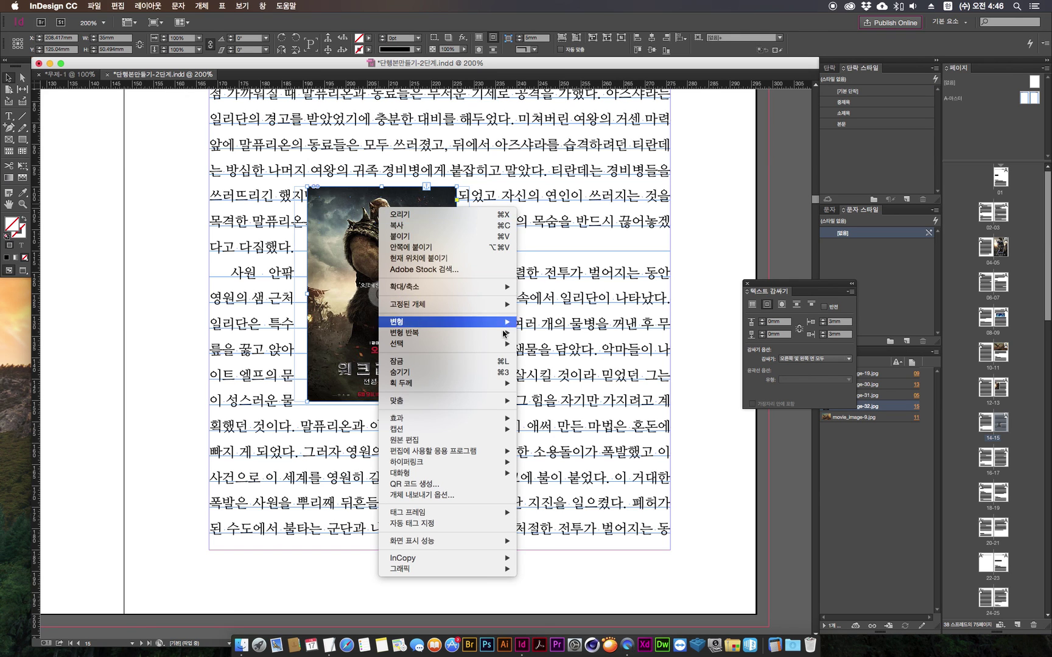
pyautogui.moveTo(508, 333)
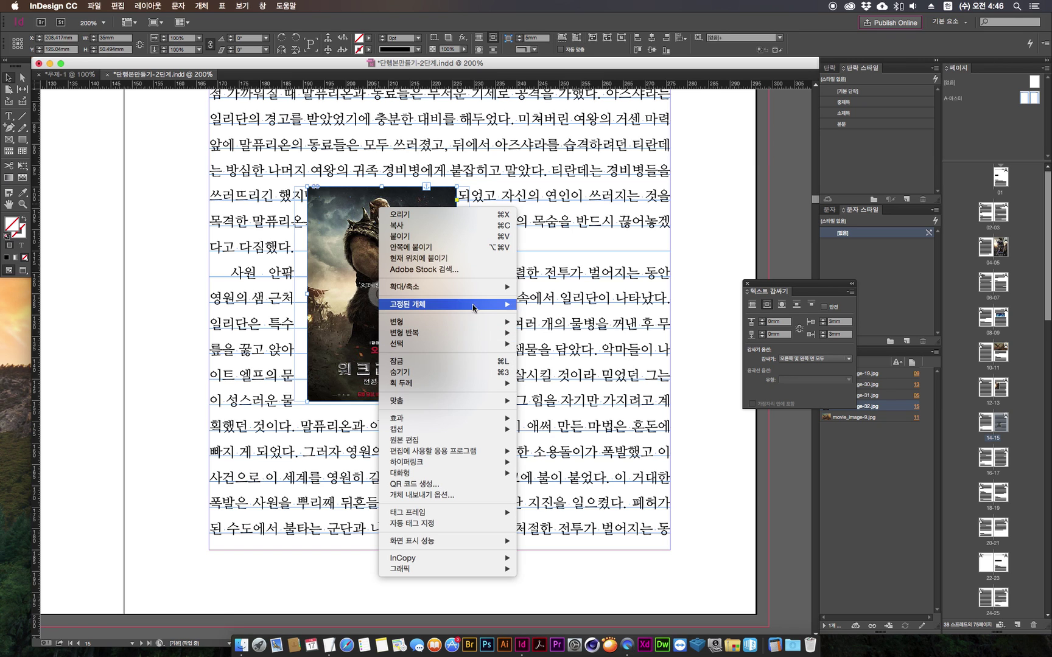
pyautogui.moveTo(447, 307)
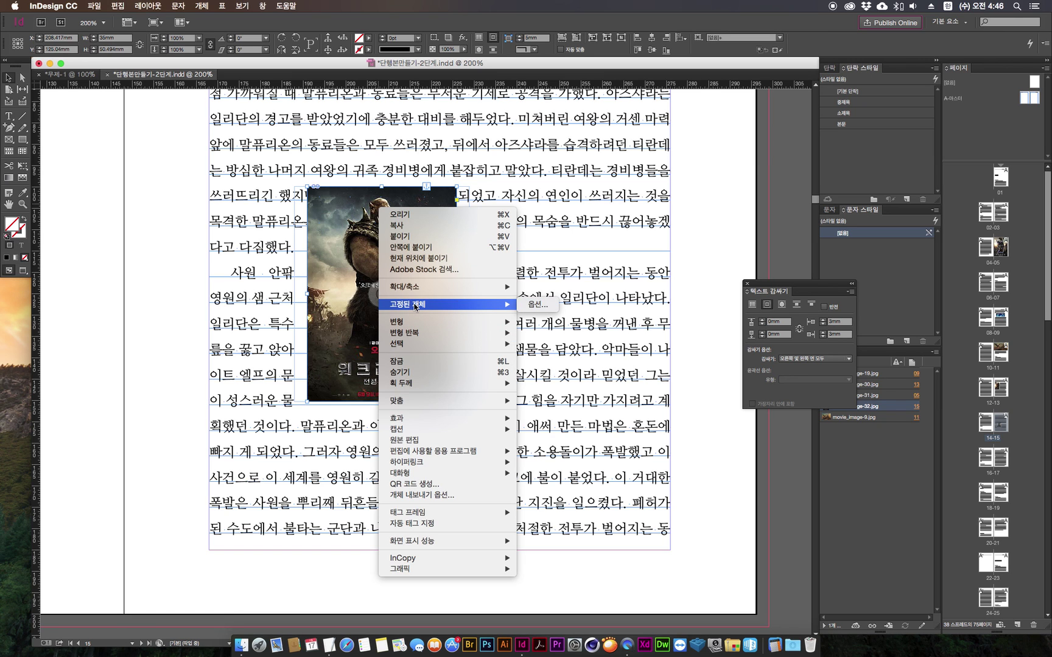
pyautogui.click(538, 305)
pyautogui.moveTo(680, 195); pyautogui.dragTo(747, 183)
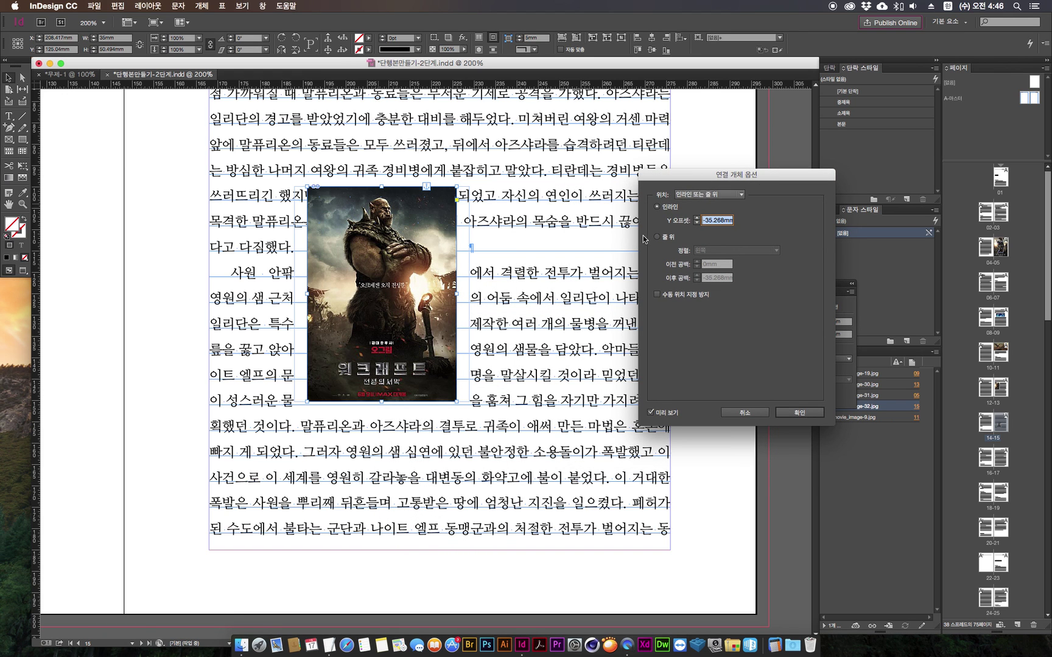
pyautogui.click(708, 196)
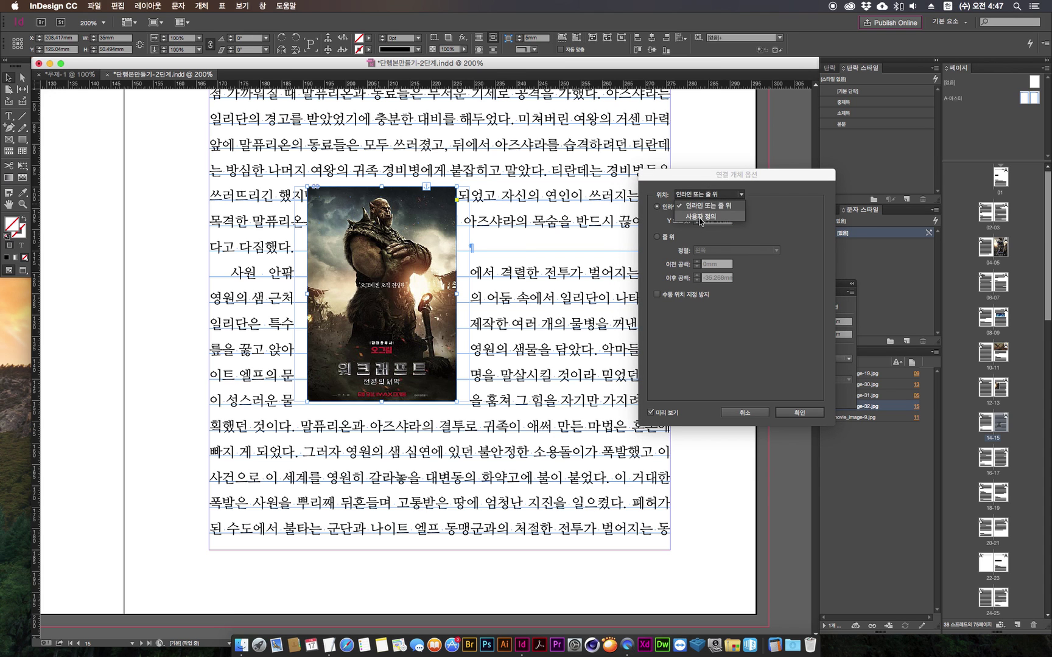
pyautogui.click(700, 217)
pyautogui.moveTo(701, 175); pyautogui.dragTo(765, 164)
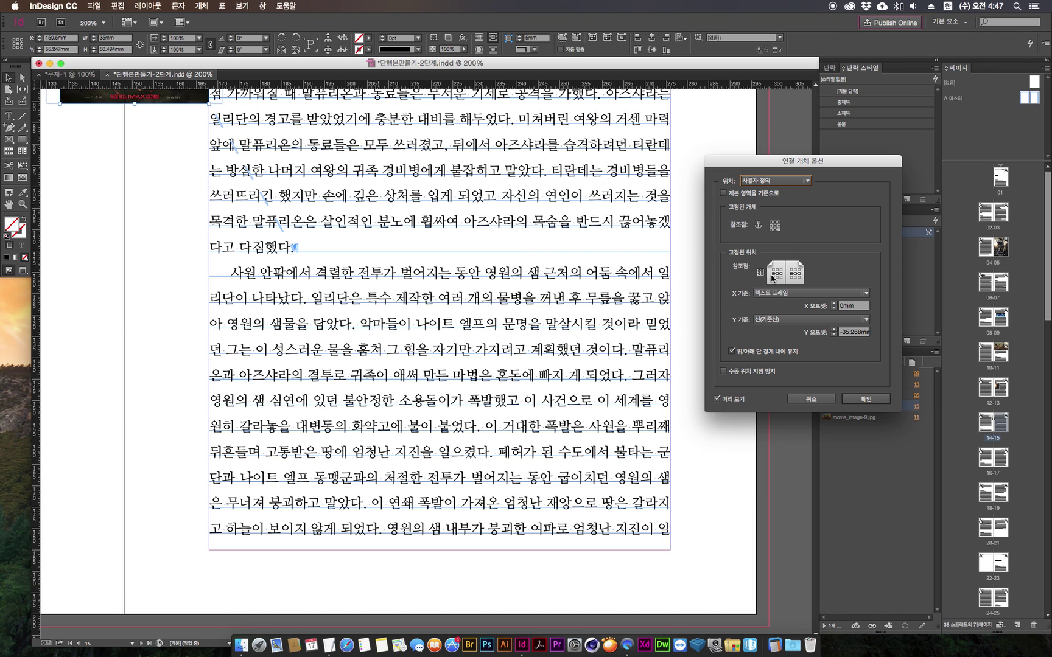
# Anchor the image by its upper-right corner to the text frame's right side with a Y offset of 3 mm.
pyautogui.click(779, 226)
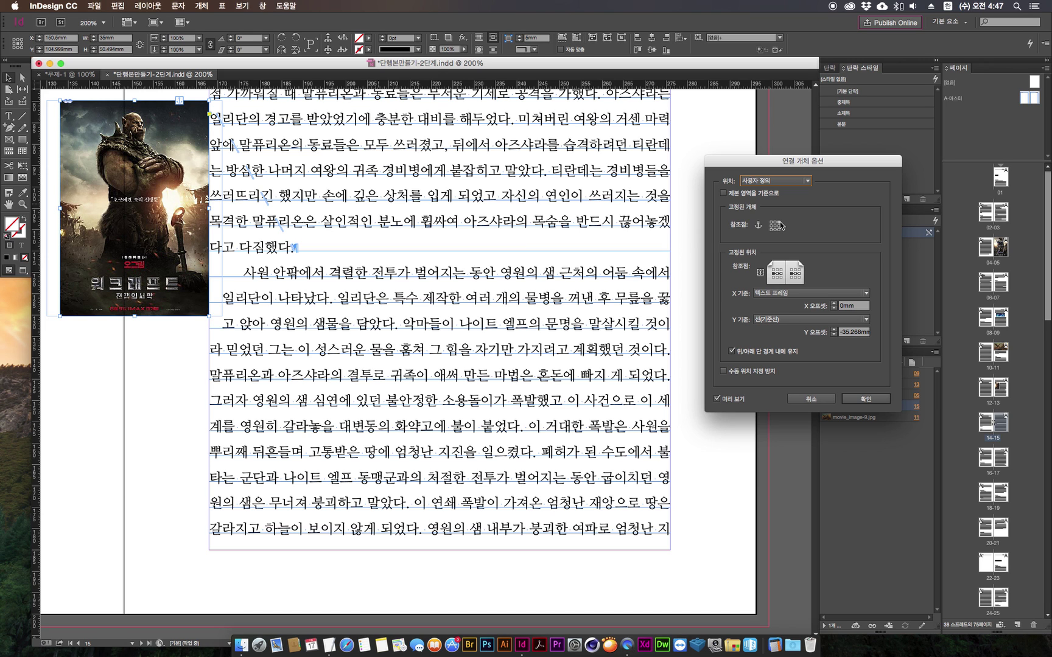
pyautogui.click(799, 275)
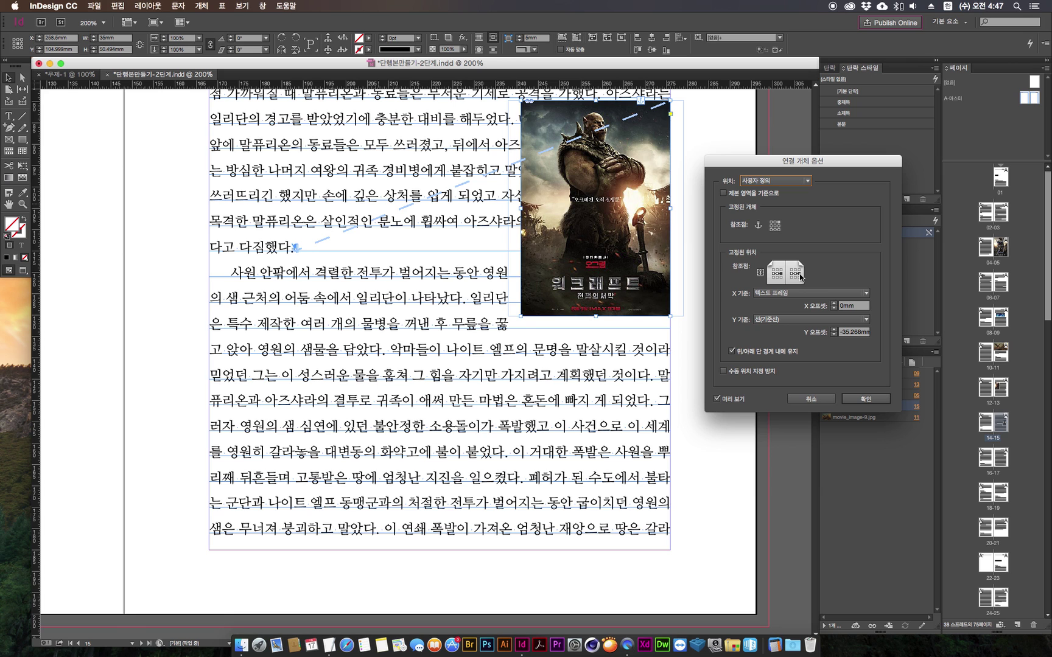
pyautogui.click(846, 333)
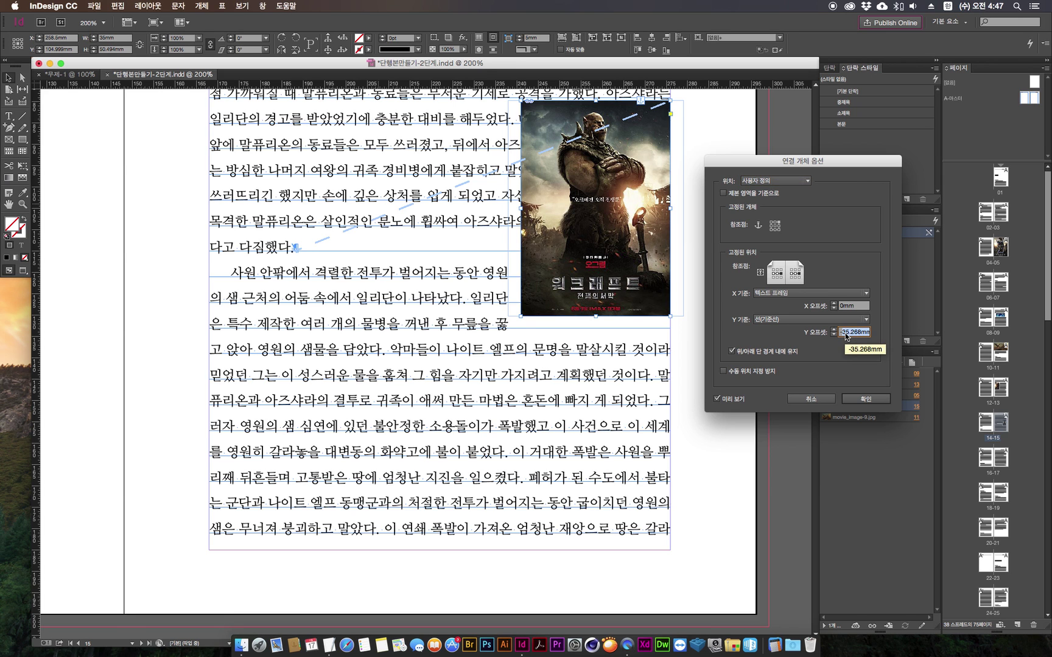
pyautogui.write('-0')
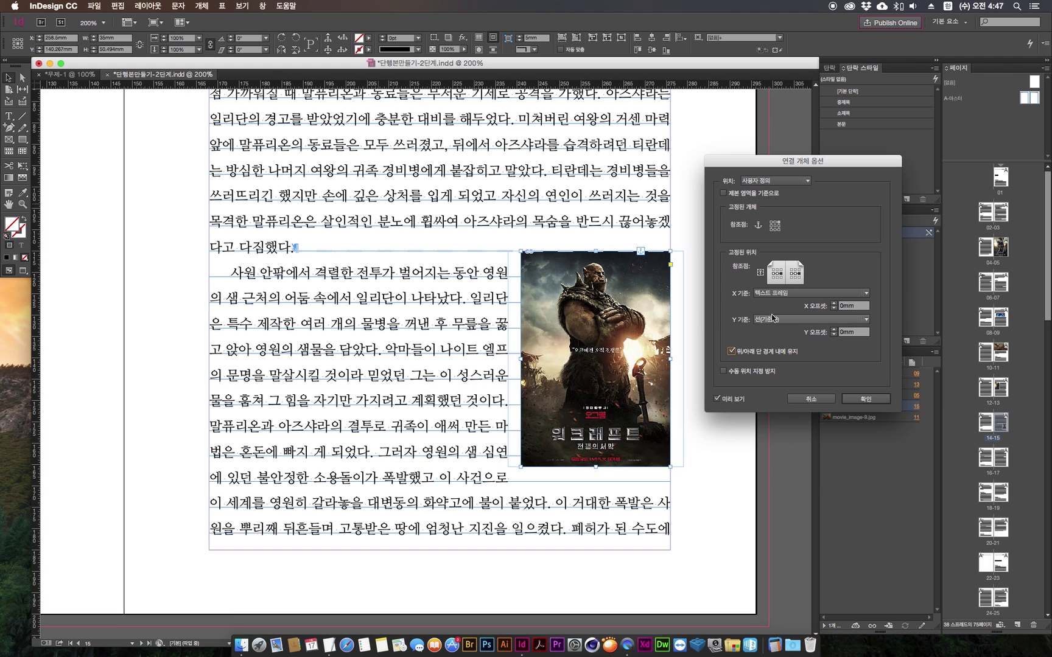
pyautogui.click(835, 330)
pyautogui.click(835, 330)
pyautogui.click(834, 330)
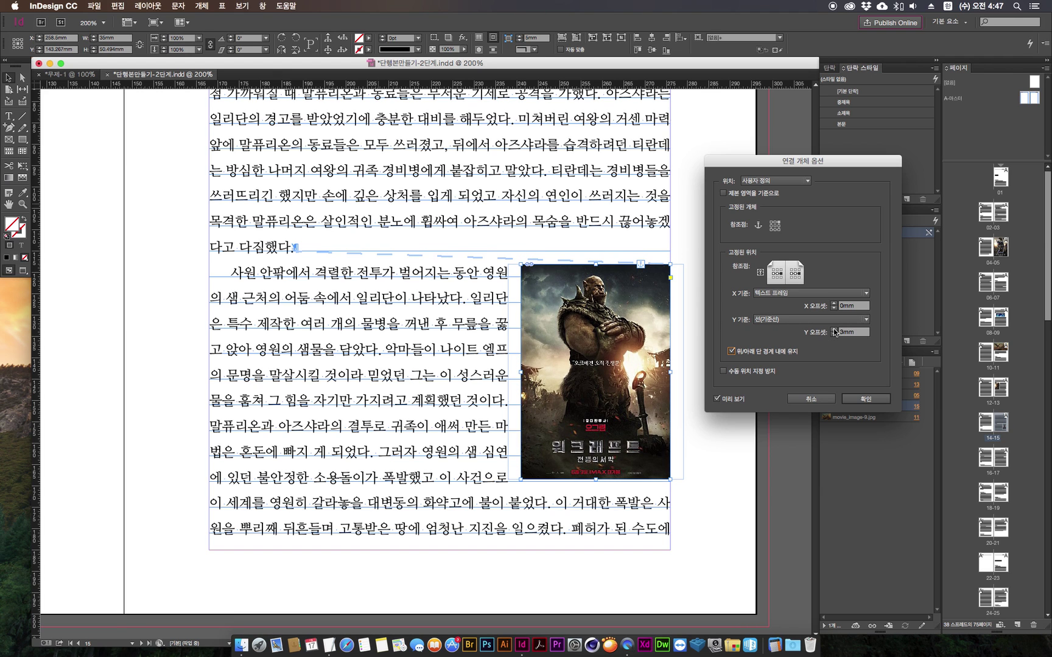
pyautogui.click(835, 330)
pyautogui.click(876, 400)
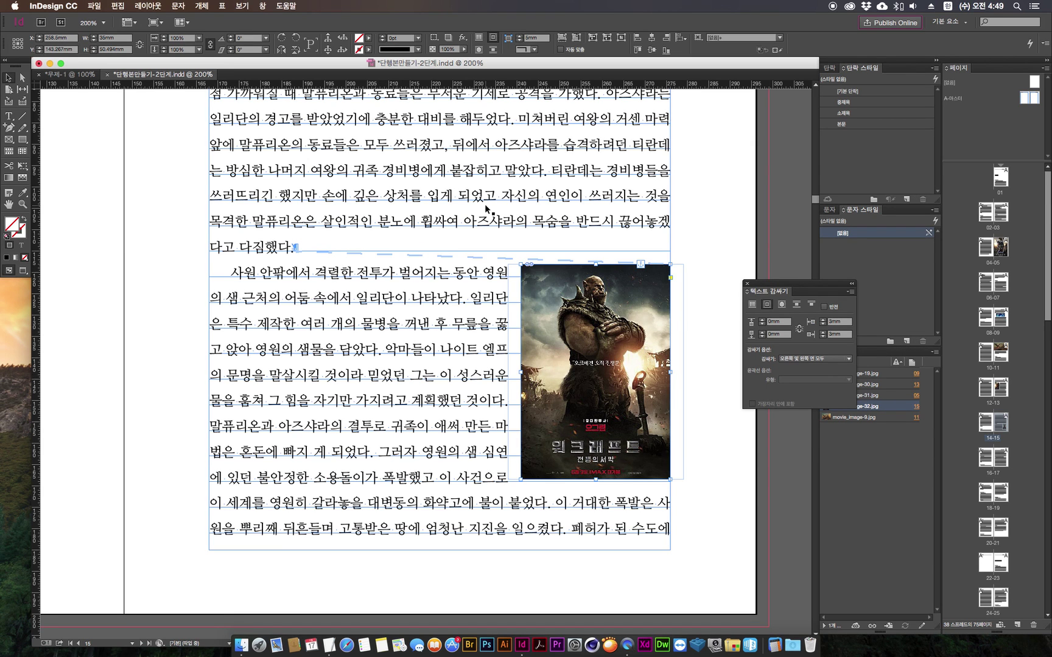
# Insert two paragraph breaks before "미쳐버린" in the text above the anchored image.
pyautogui.doubleClick(518, 116)
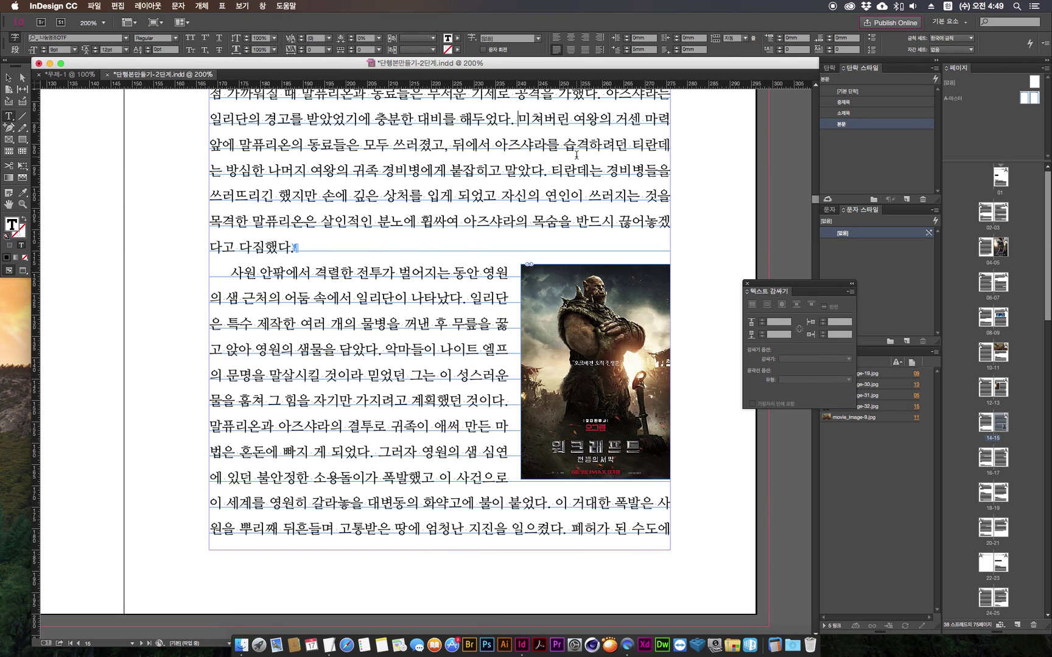
pyautogui.press('Return')
pyautogui.press('Return')
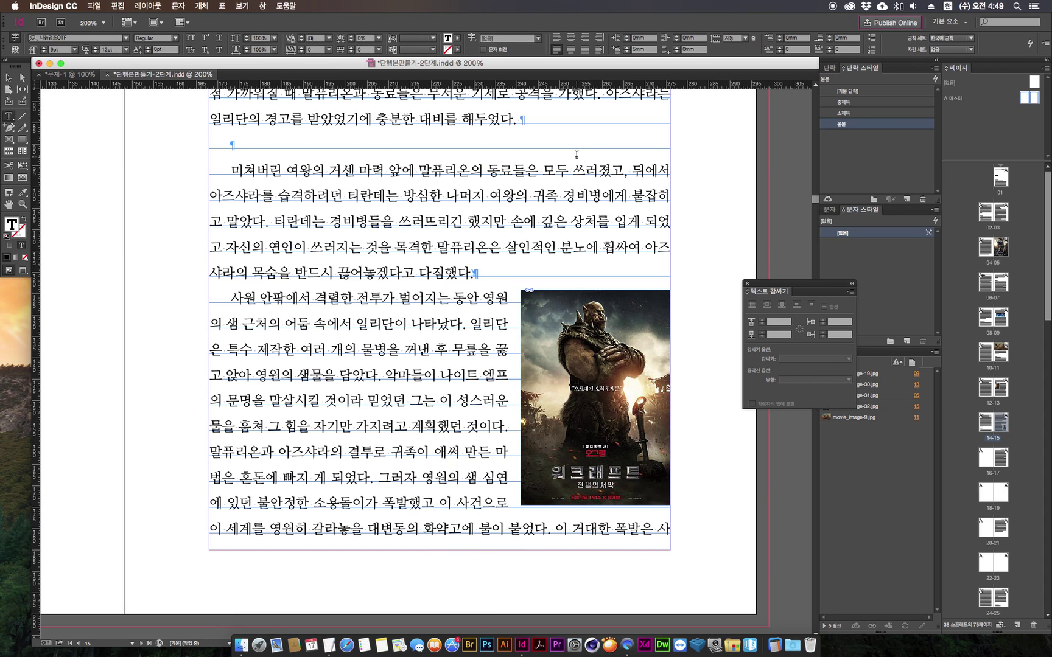
# Insert seven more paragraph breaks before "미쳐버린" to push the anchored poster to the foot of the text frame.
pyautogui.press('Return')
pyautogui.press('Return')
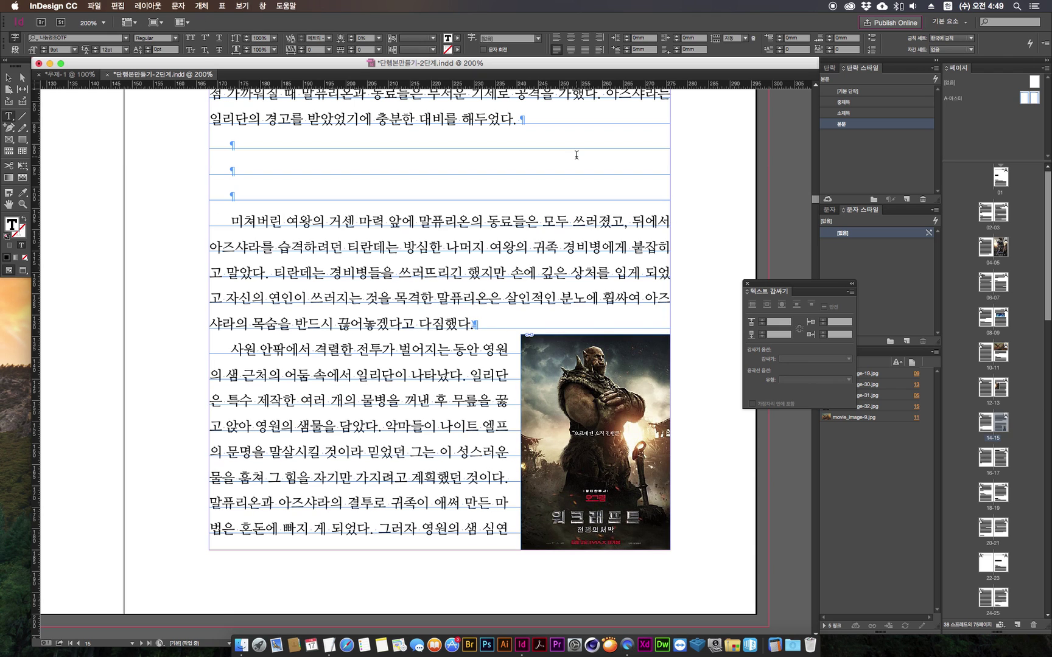
pyautogui.press('Return')
pyautogui.press('Return')
pyautogui.press('Return')
pyautogui.press('Return')
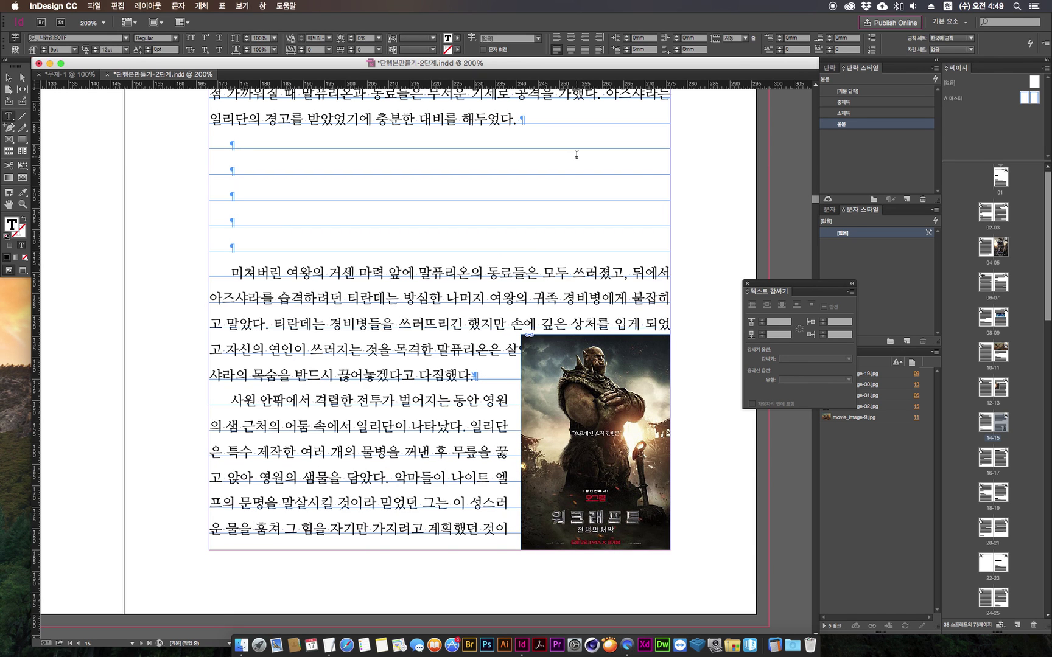
pyautogui.press('Return')
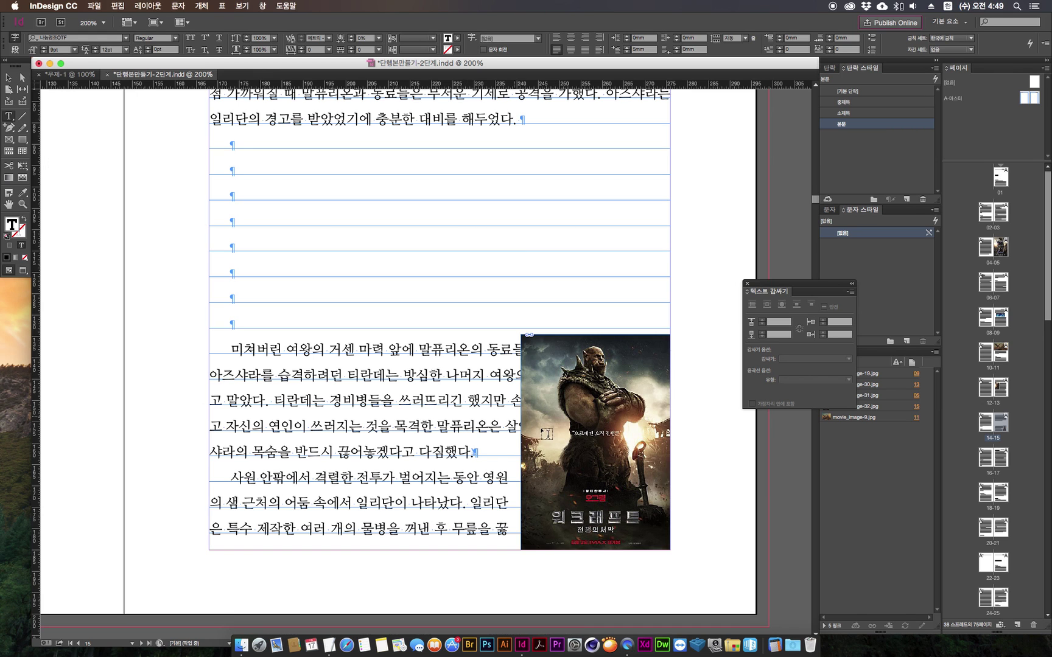
# Undo the paragraph breaks inserted before "미쳐버린" and leave text editing.
pyautogui.moveTo(237, 150); pyautogui.dragTo(518, 296)
pyautogui.click(482, 385)
pyautogui.press('super+z')
pyautogui.press('Escape')
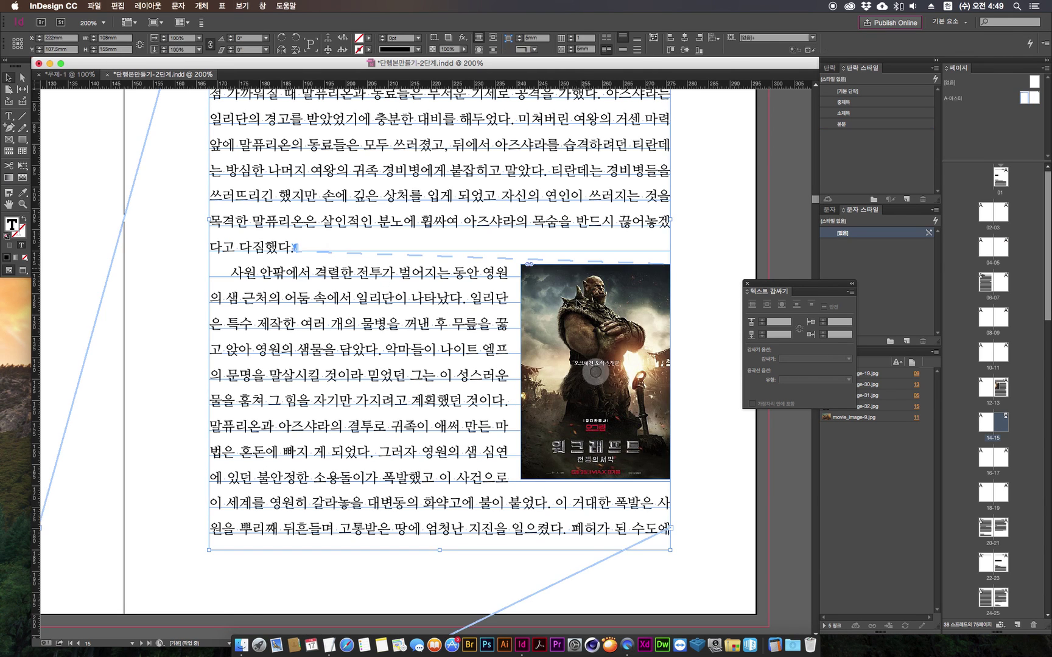
# Turn off keeping the anchored poster within the column's top and bottom bounds (위/아래 단 경계 내에 유지).
pyautogui.click(556, 282)
pyautogui.rightClick(544, 286)
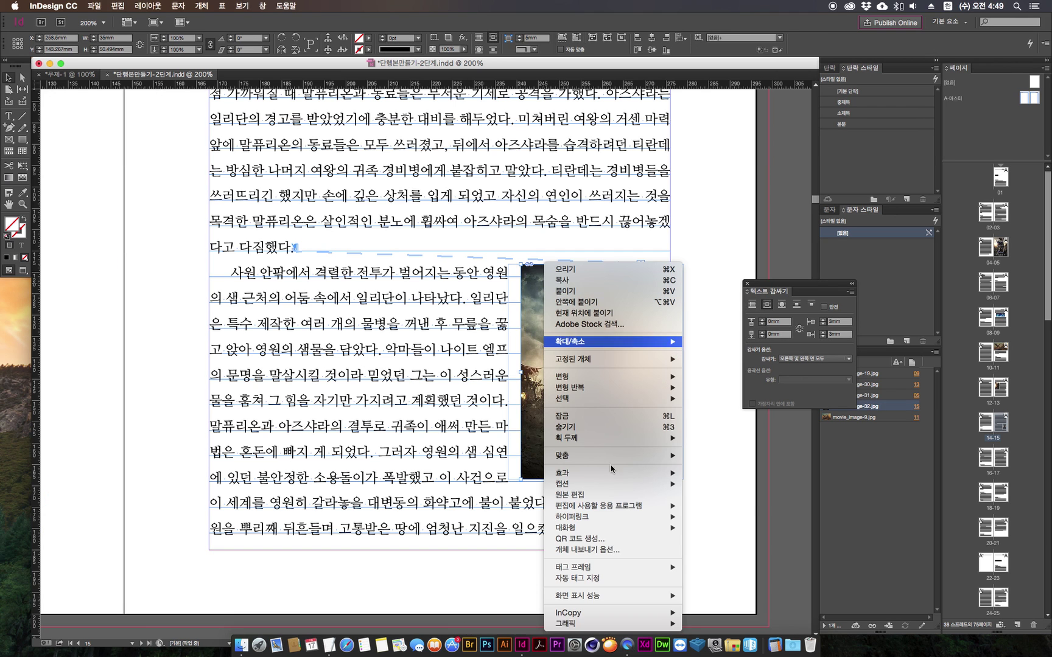
pyautogui.moveTo(591, 363)
pyautogui.click(697, 362)
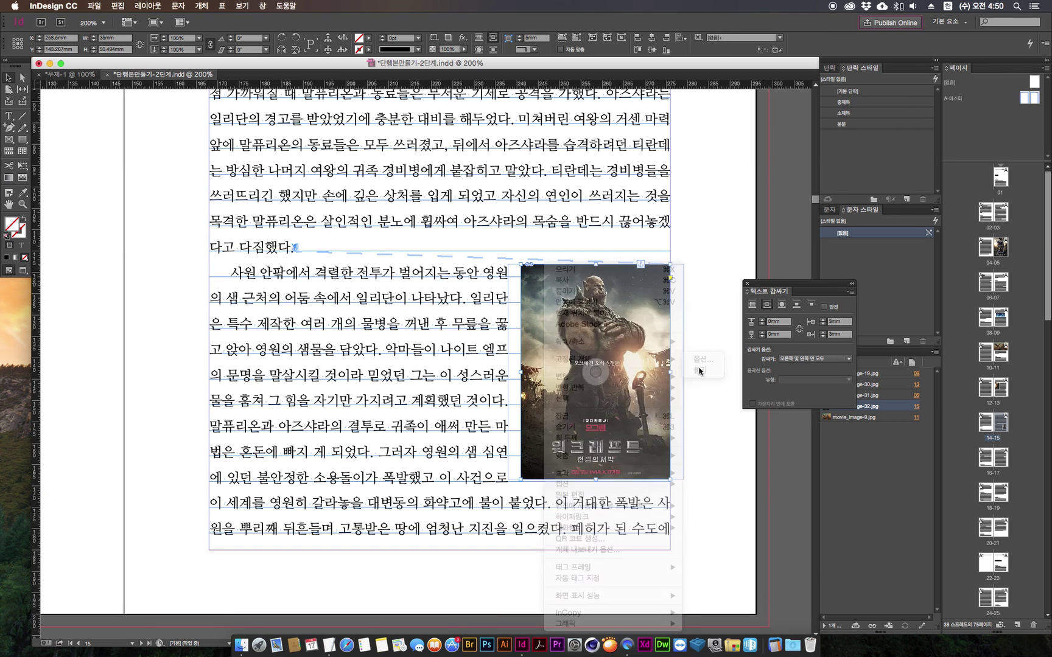
pyautogui.moveTo(761, 162); pyautogui.dragTo(753, 144)
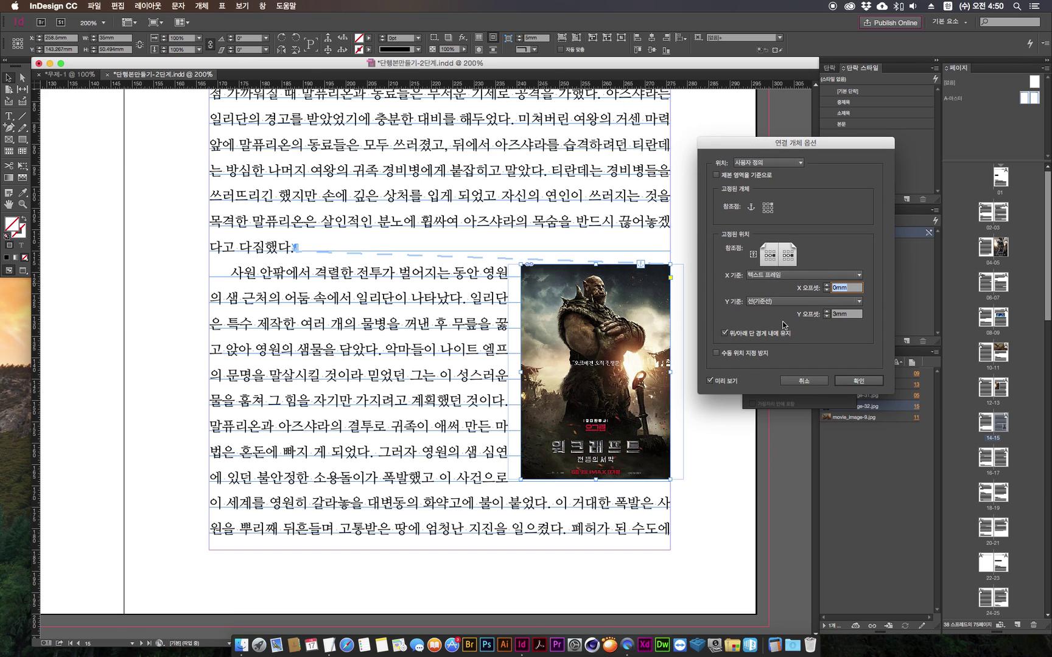
pyautogui.click(743, 335)
pyautogui.click(871, 381)
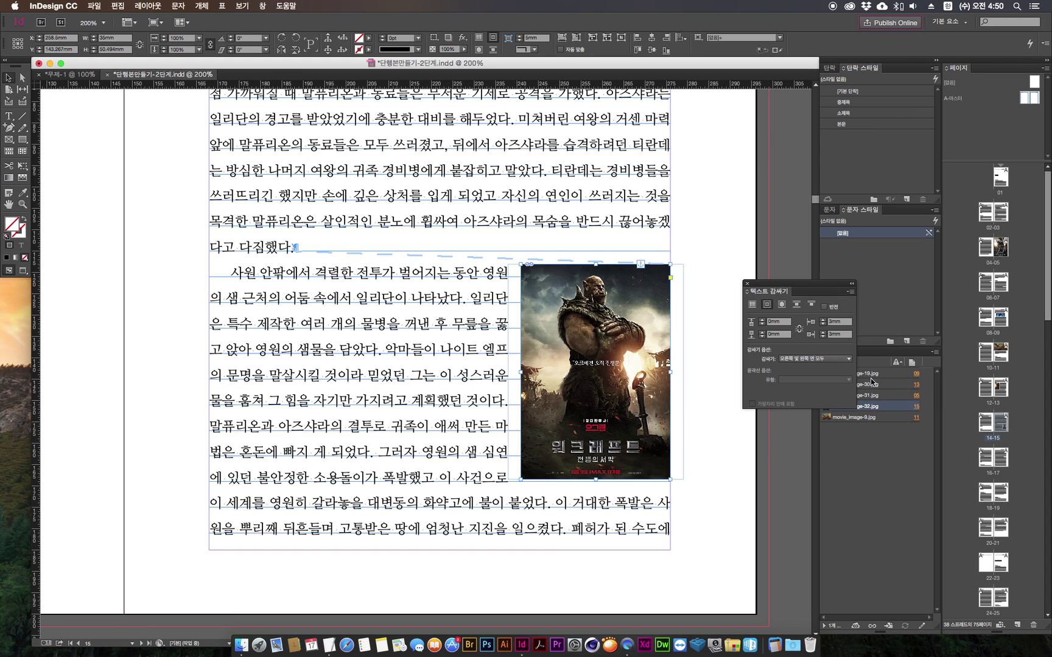
# Insert seven paragraph breaks before "미쳐버린" in the text above the anchored poster.
pyautogui.click(454, 142)
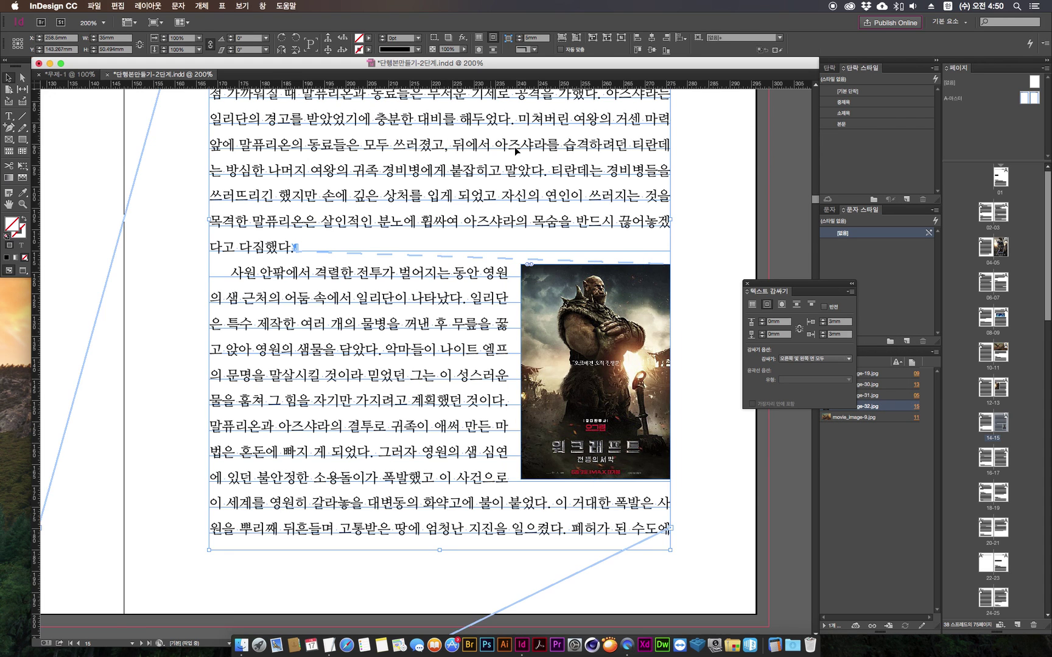
pyautogui.doubleClick(519, 119)
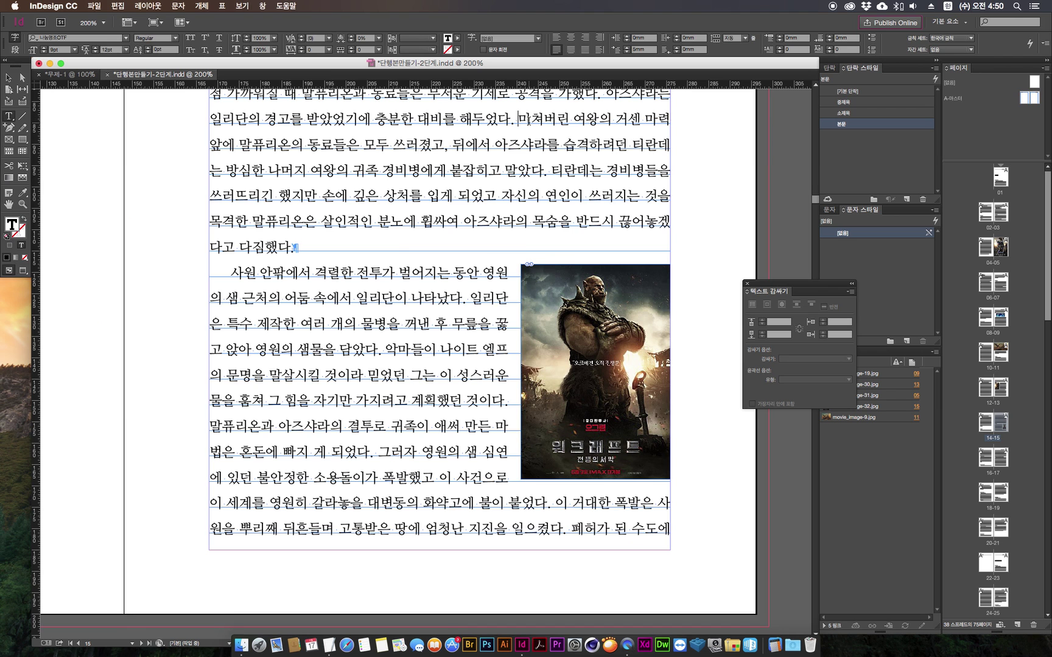
pyautogui.press('Return')
pyautogui.press('Return')
pyautogui.press('Return')
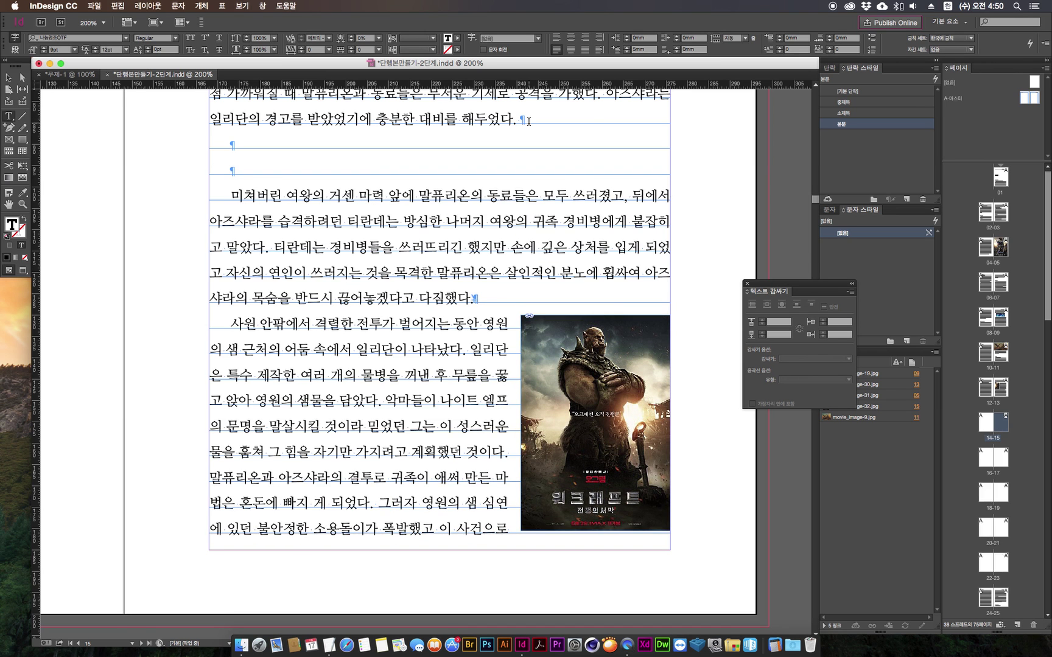
pyautogui.press('Return')
pyautogui.press('Return')
pyautogui.press('Return')
pyautogui.press('Return')
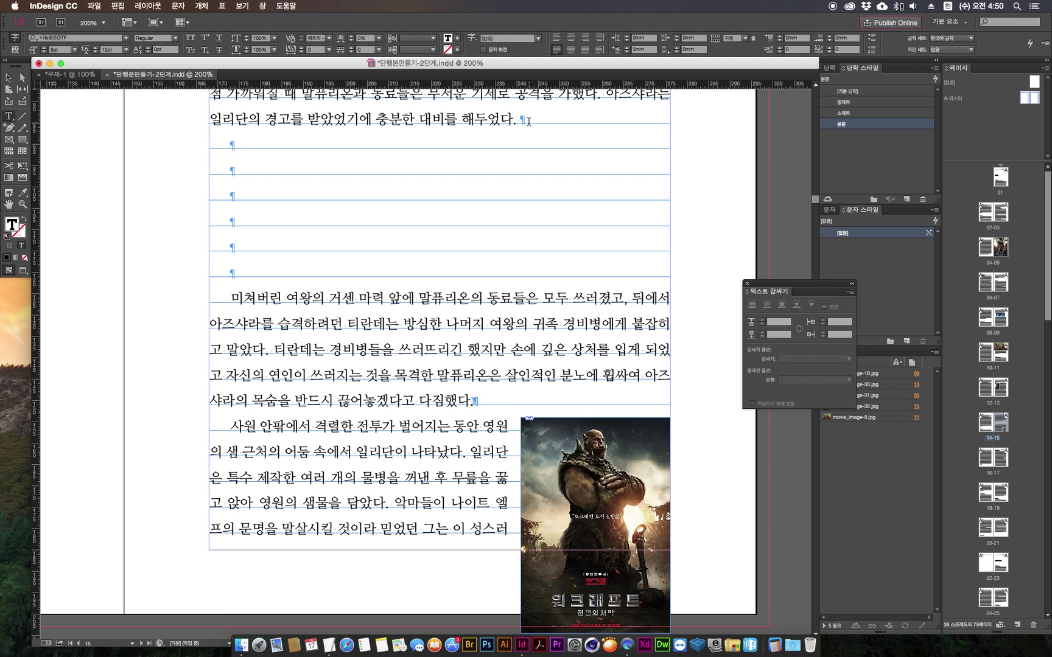
# Delete the seven paragraph breaks before "미쳐버린" on page 15.
pyautogui.press('super+minus')
pyautogui.press('super+minus')
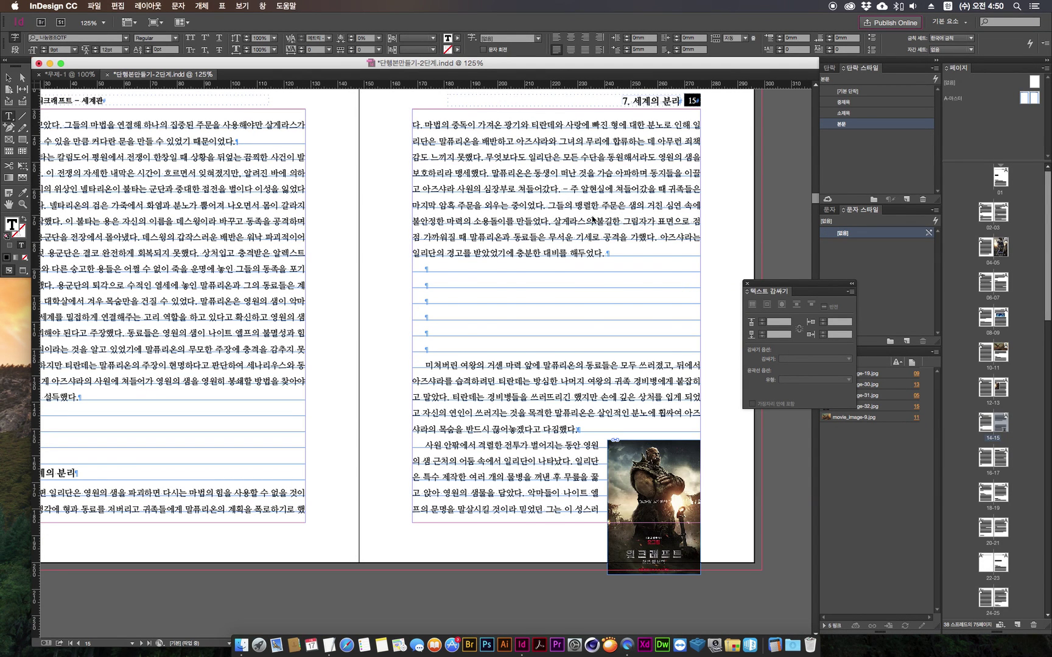
pyautogui.press('BackSpace')
pyautogui.press('BackSpace')
pyautogui.press('BackSpace')
pyautogui.press('BackSpace')
pyautogui.press('BackSpace')
pyautogui.press('BackSpace')
pyautogui.press('BackSpace')
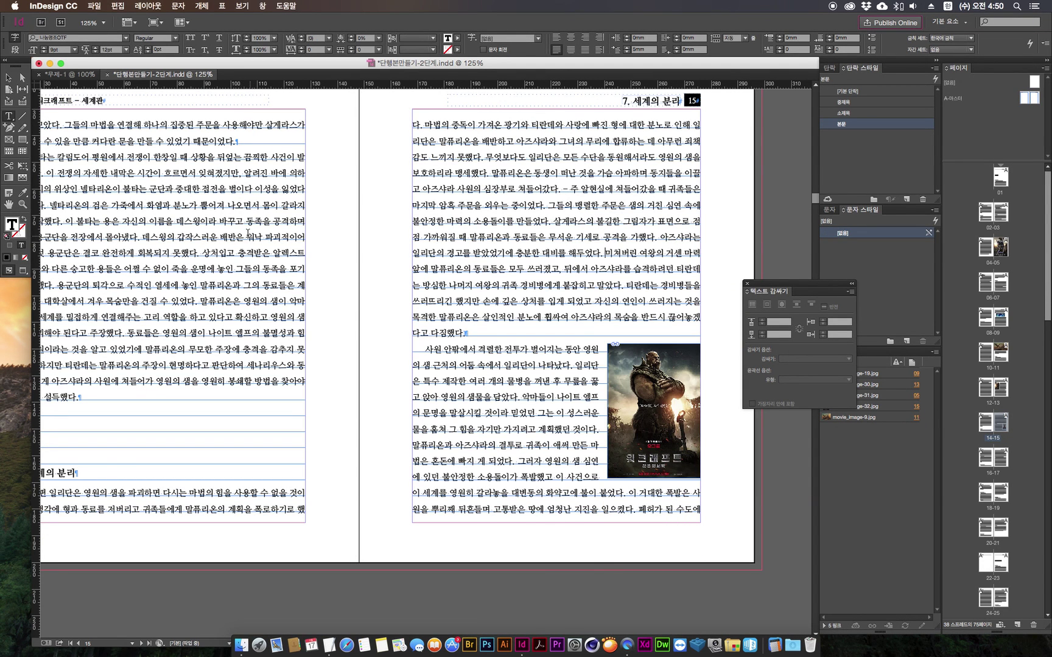
# Insert nine paragraph breaks after "배반은" in the body text of page 14, then deselect everything.
pyautogui.press('Escape')
pyautogui.click(357, 312)
pyautogui.moveTo(395, 287); pyautogui.dragTo(425, 324)
pyautogui.press('super+minus')
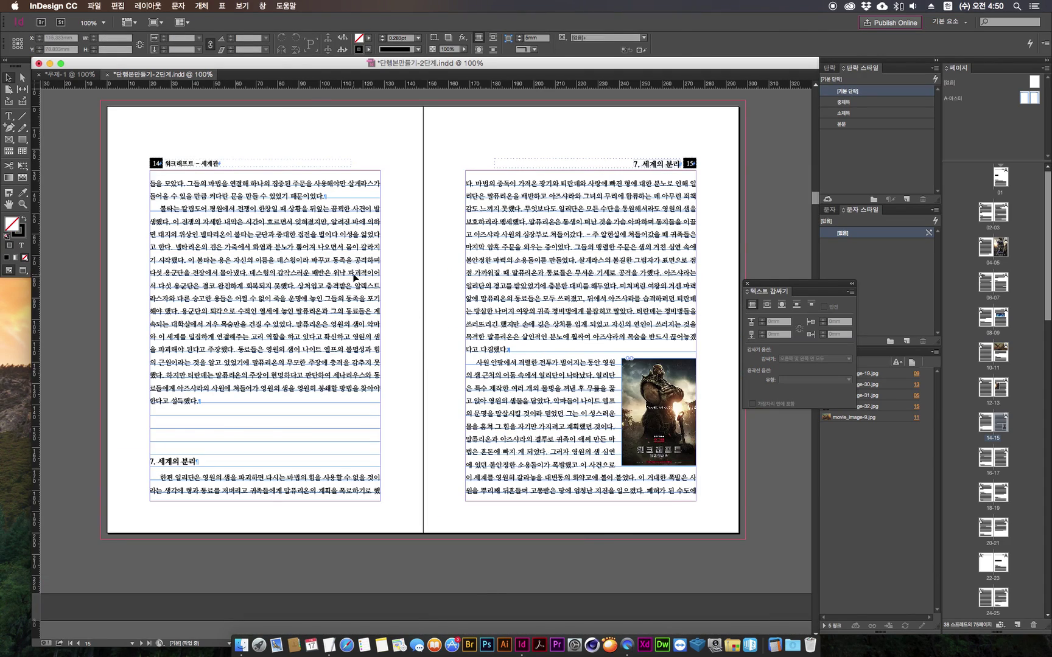
pyautogui.doubleClick(334, 269)
pyautogui.press('Return')
pyautogui.press('Return')
pyautogui.press('Return')
pyautogui.press('Return')
pyautogui.press('Return')
pyautogui.press('Return')
pyautogui.press('Return')
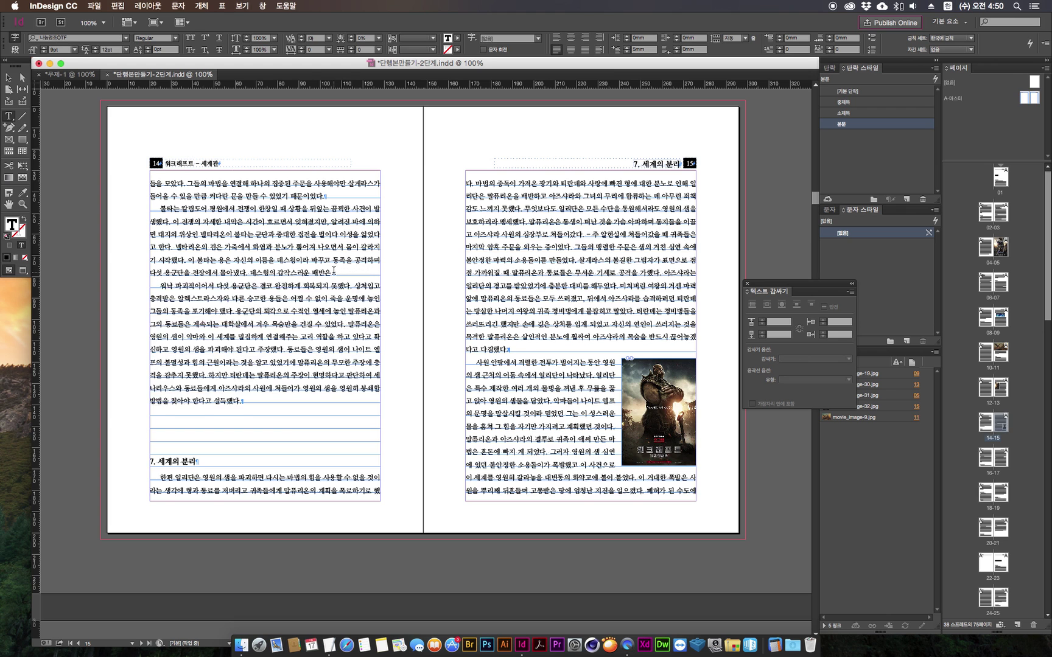
pyautogui.press('Return')
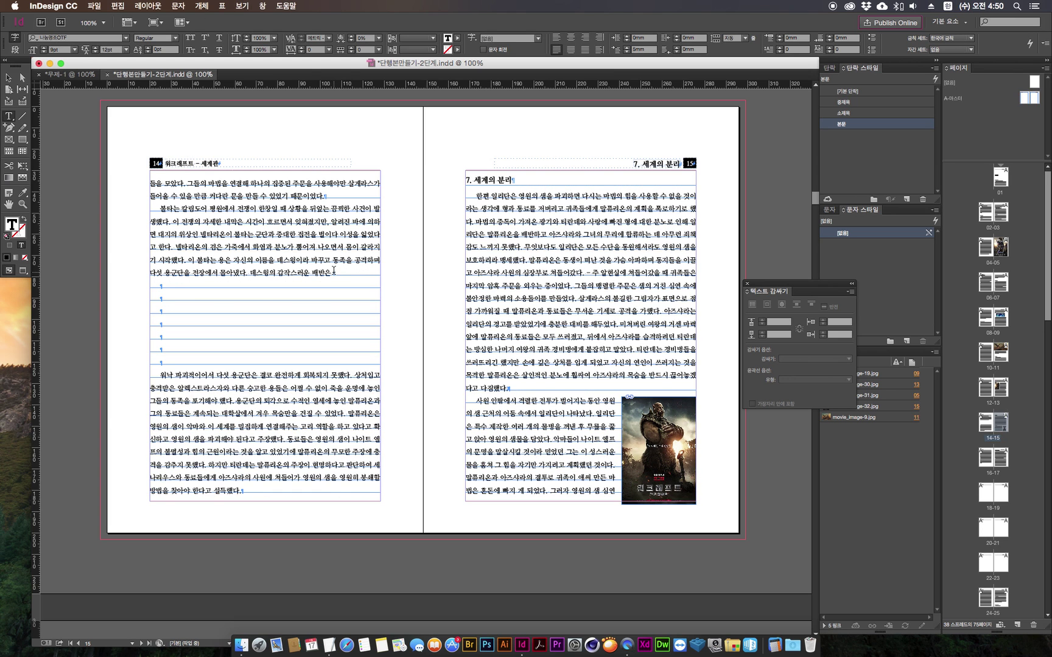
pyautogui.press('Return')
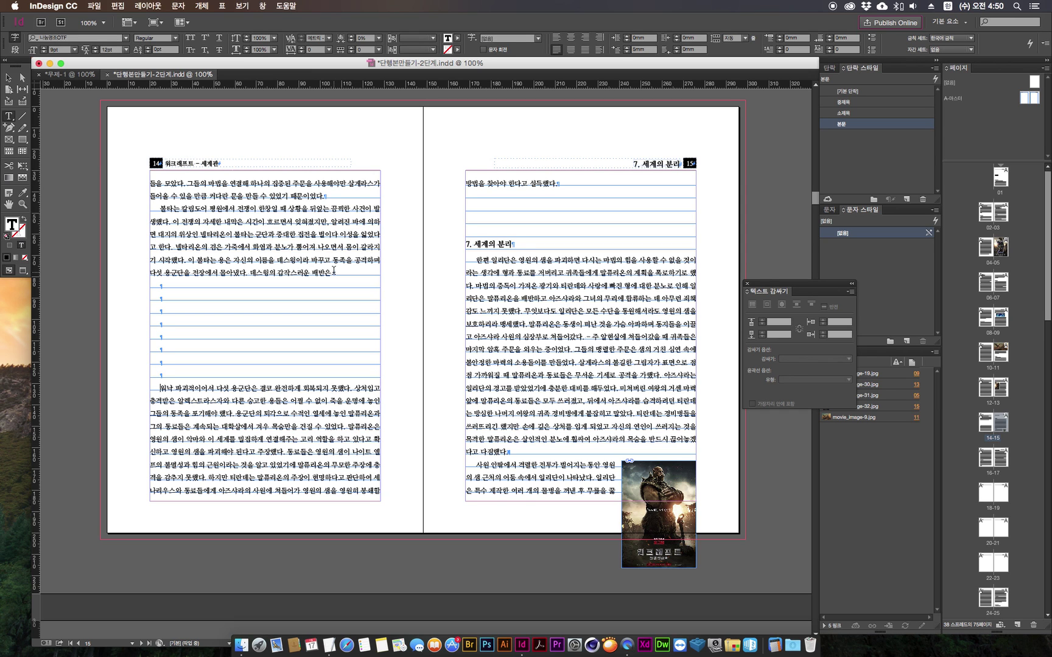
pyautogui.press('Escape')
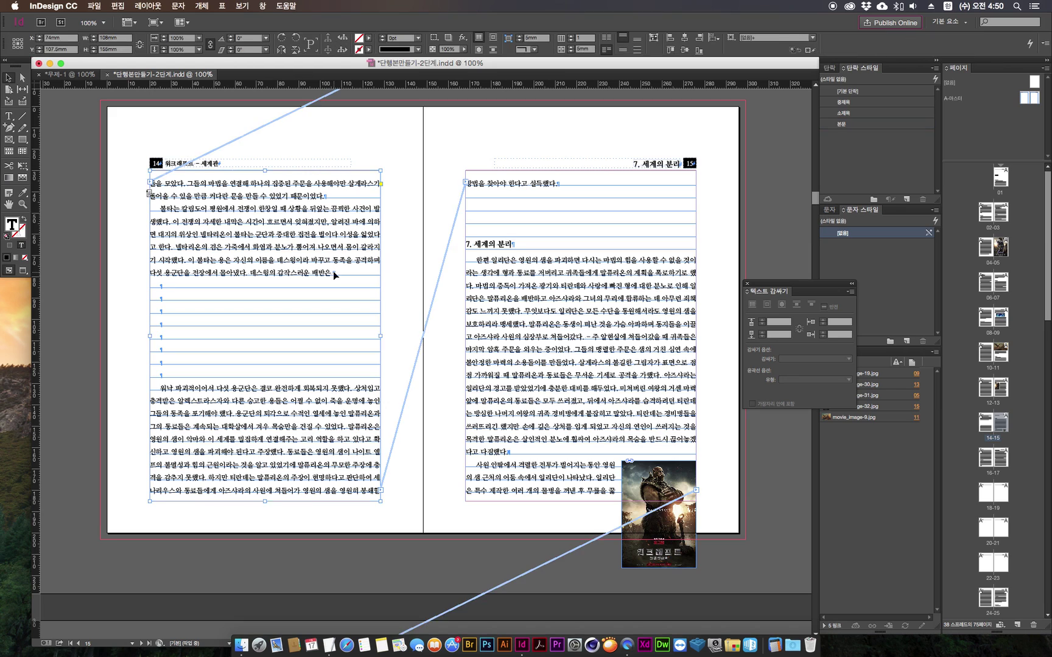
pyautogui.click(423, 435)
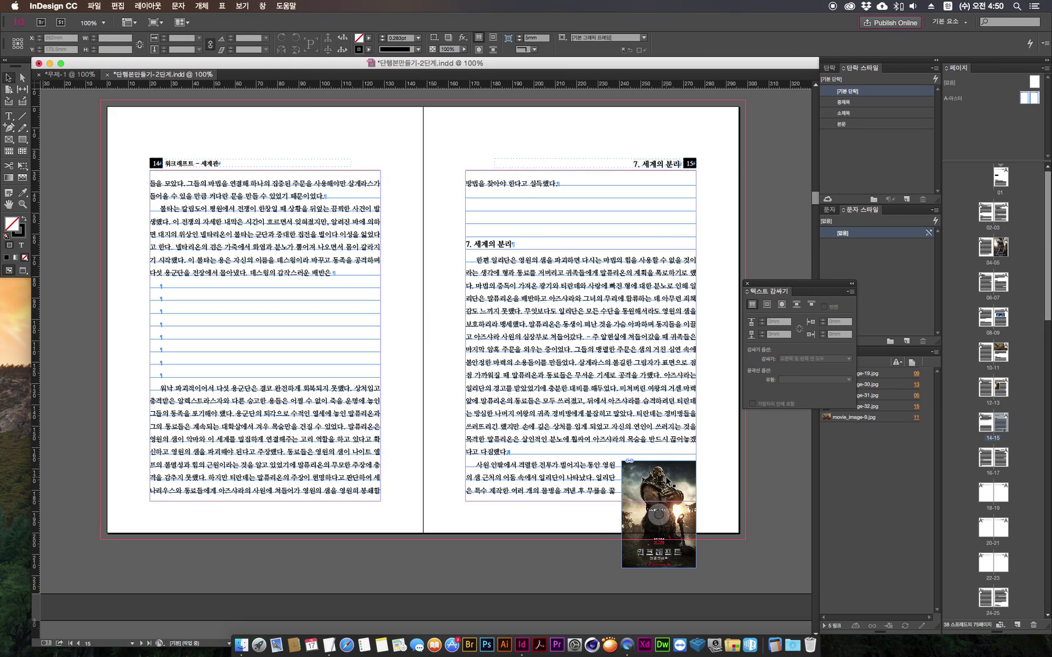
# Move the poster's anchor point to just before "동원해서라도" in the body text of page 15.
pyautogui.press('super+equal')
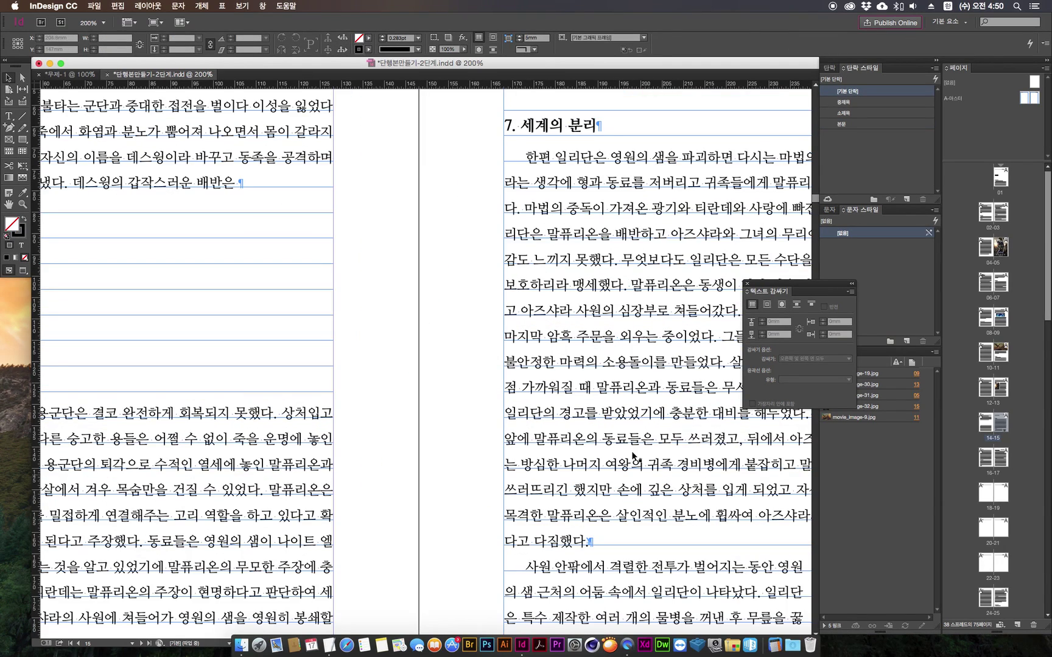
pyautogui.moveTo(438, 286); pyautogui.dragTo(292, 327)
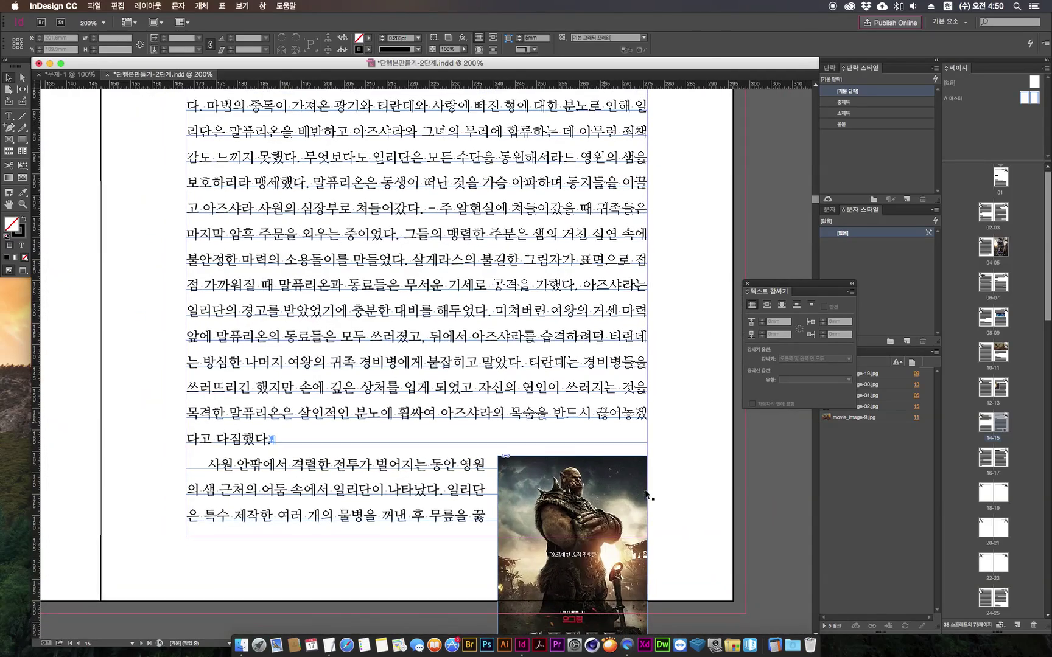
pyautogui.click(623, 487)
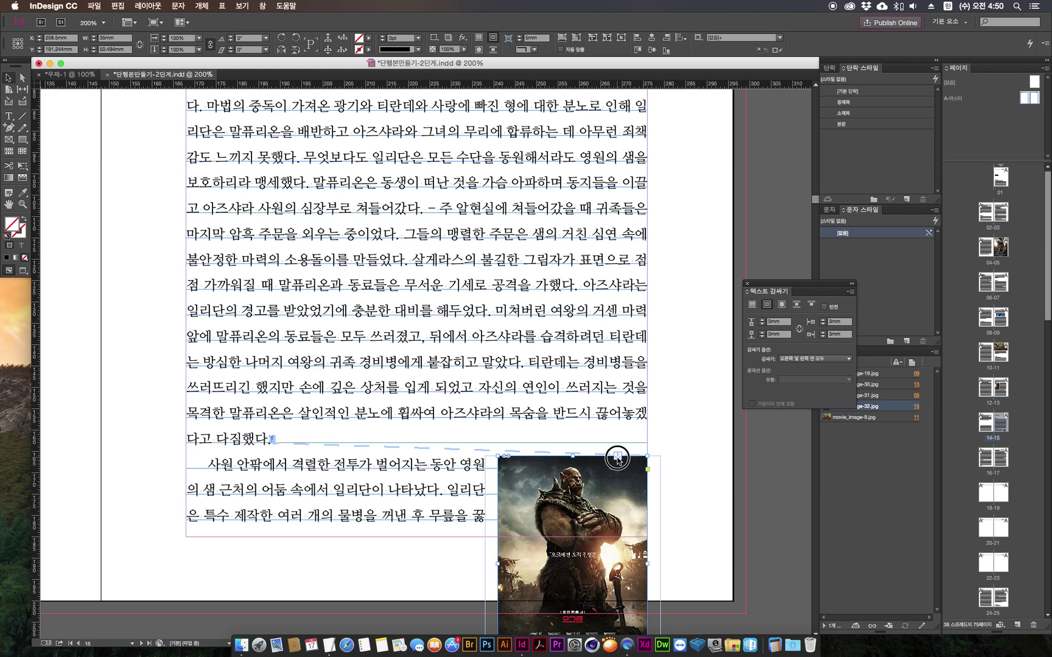
pyautogui.moveTo(499, 165); pyautogui.dragTo(502, 164)
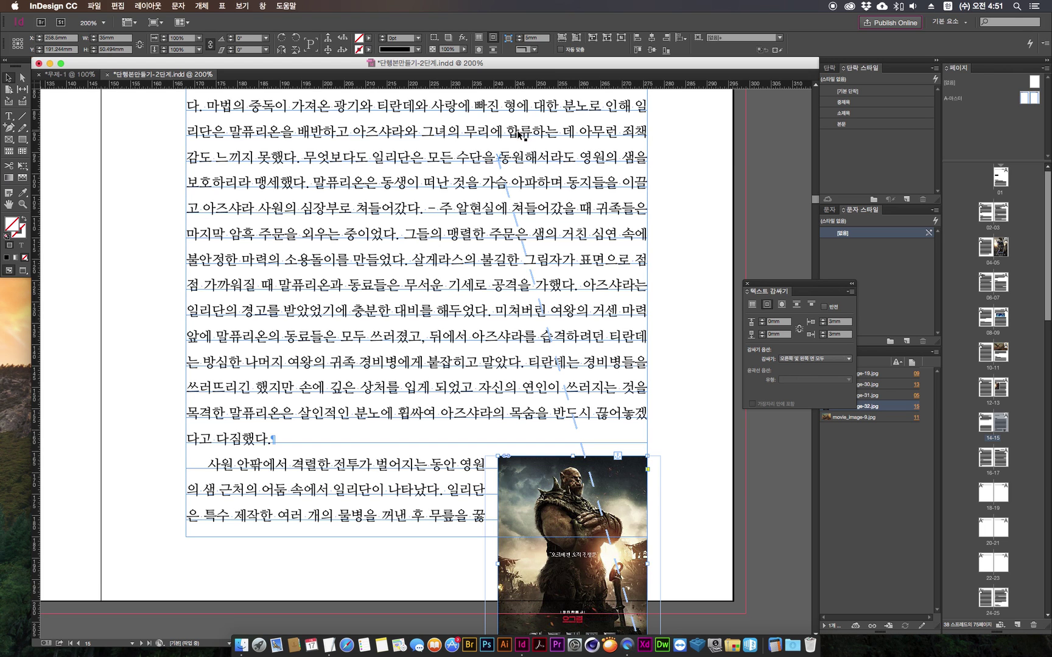
# Undo the last anchor move and try to place the poster inline in the text before "동원해서라도".
pyautogui.hotkey('ctrl', 'z')
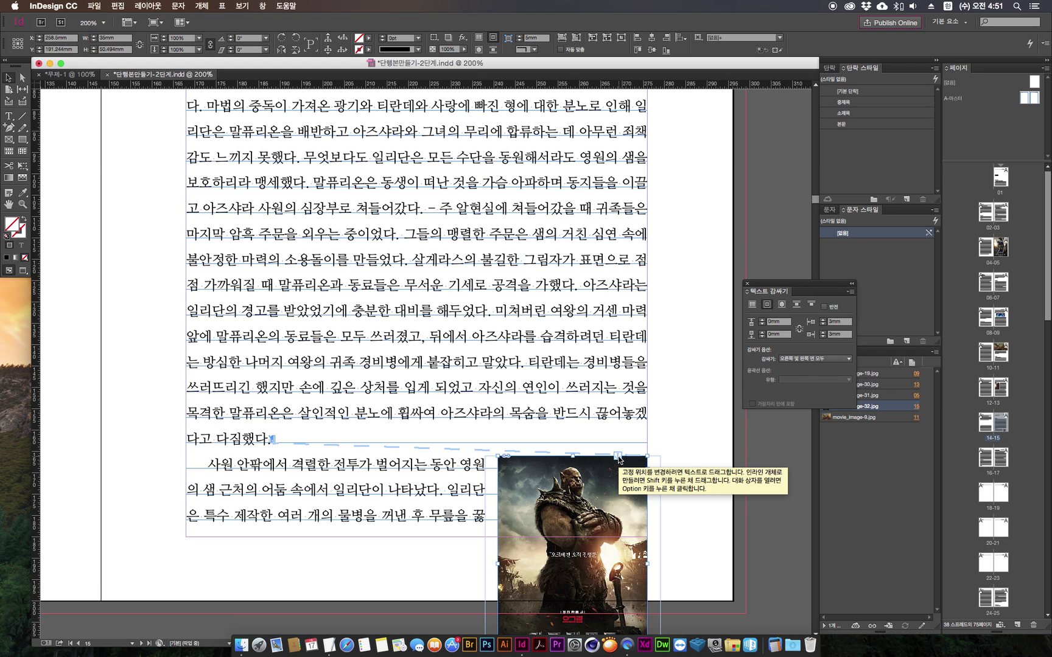
pyautogui.moveTo(619, 458)
pyautogui.mouseDown()
pyautogui.moveTo(617, 359)
pyautogui.moveTo(551, 172)
pyautogui.moveTo(500, 148)
pyautogui.mouseUp()
pyautogui.scroll(6, 543, 313)
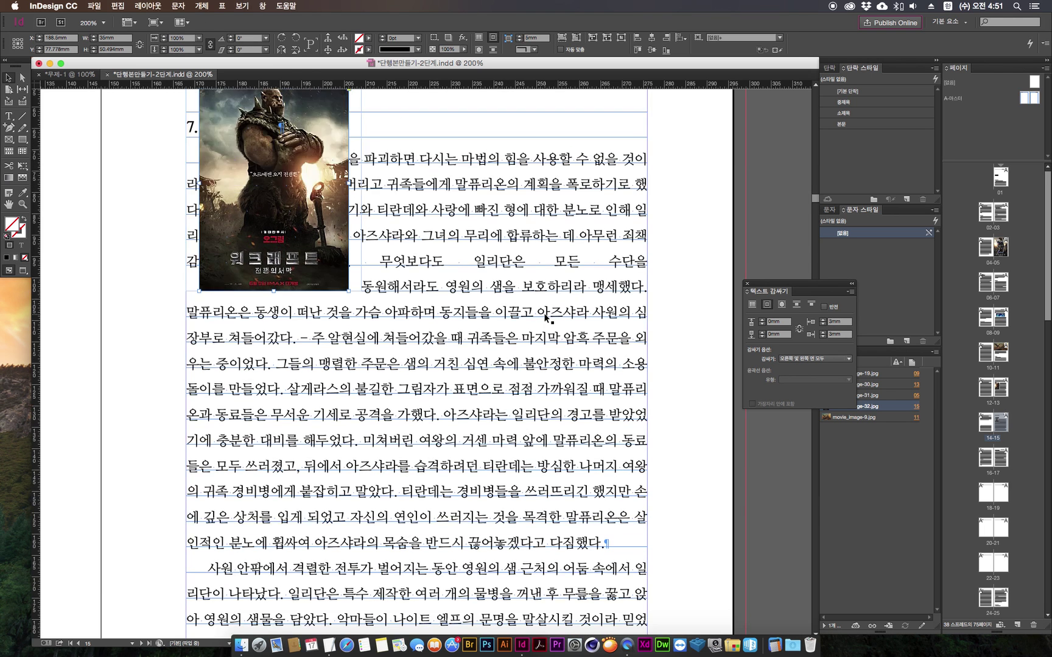
pyautogui.press('super+z')
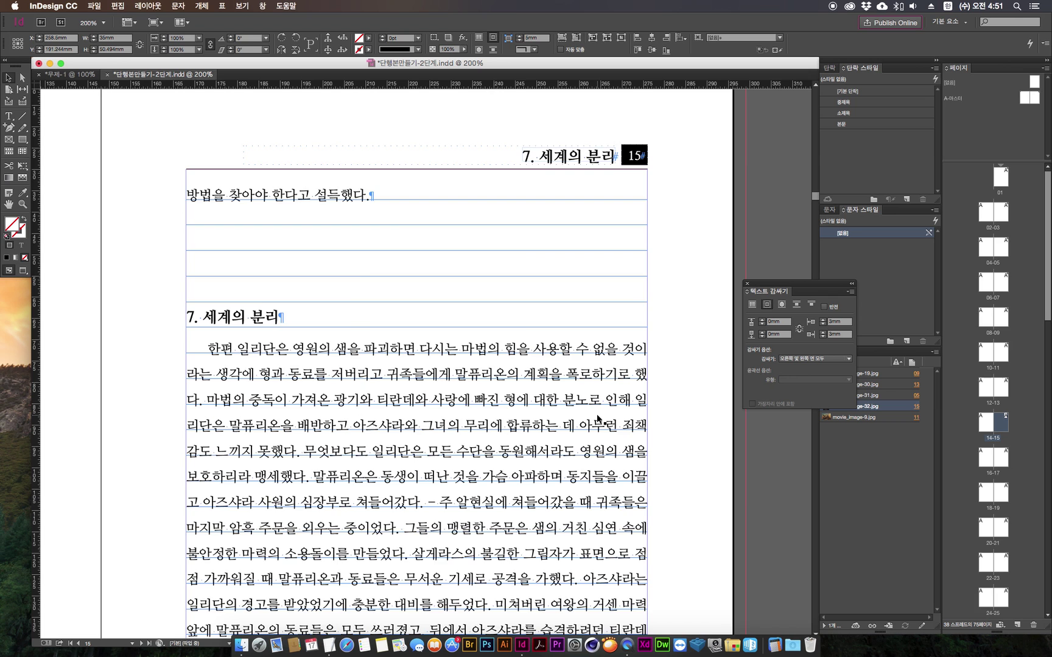
# Try to re-anchor the Warcraft poster to the text near "주 알현실에" on page 15.
pyautogui.scroll(-10, 597, 414)
pyautogui.scroll(6, 598, 416)
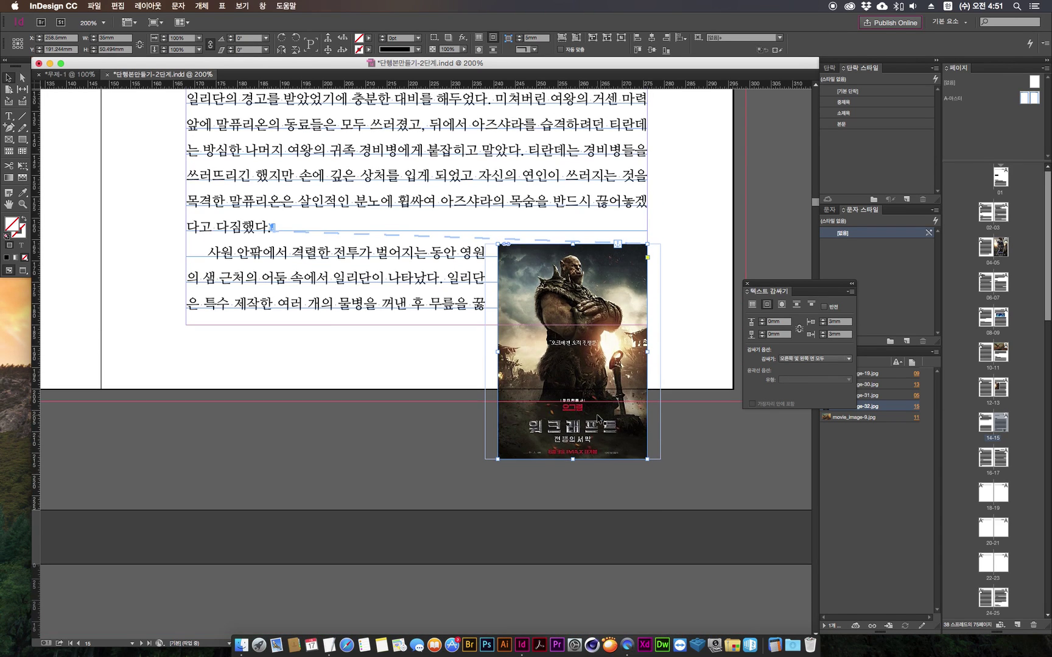
pyautogui.scroll(1, 612, 383)
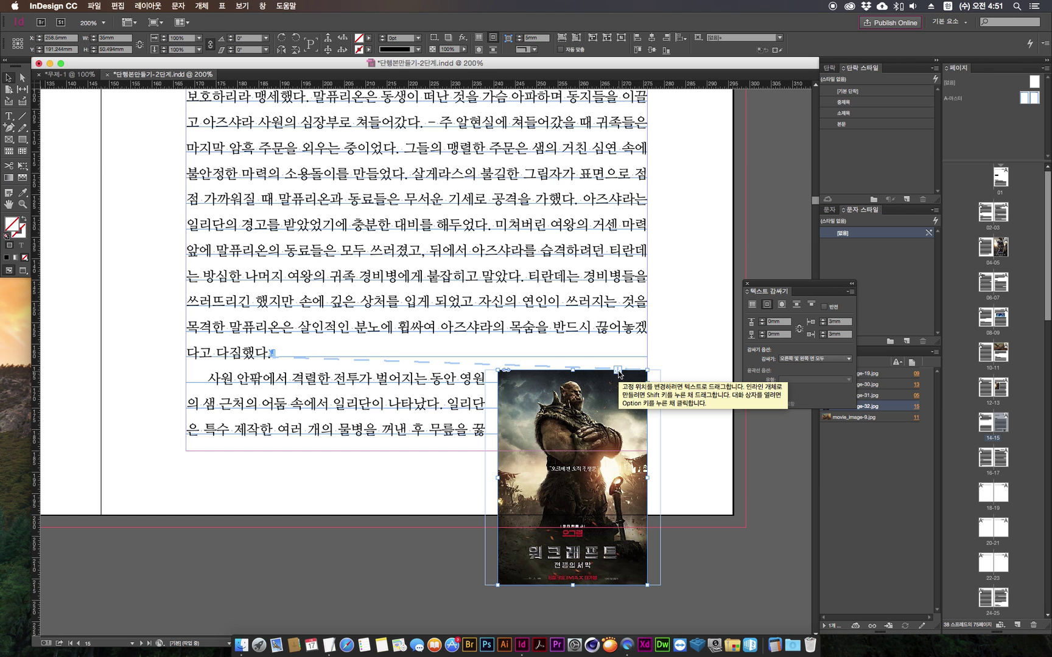
pyautogui.moveTo(619, 373)
pyautogui.mouseDown()
pyautogui.moveTo(606, 296)
pyautogui.moveTo(443, 112)
pyautogui.mouseUp()
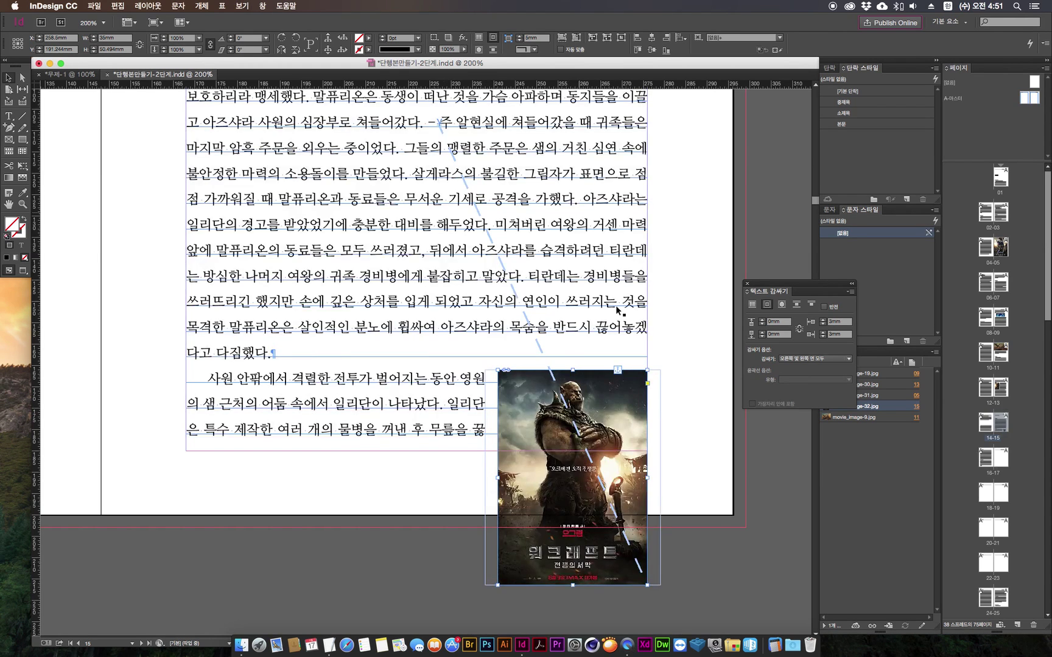
pyautogui.press('super+z')
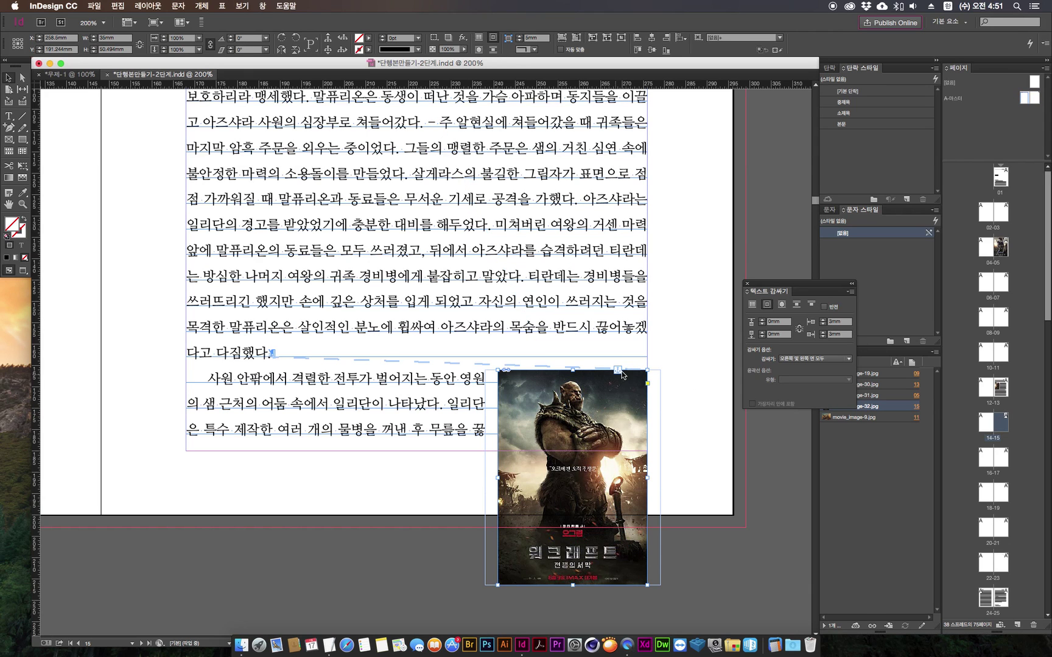
# Try anchoring the poster before "그들의 맹렬한", first through the anchored object options and then as an inline object.
pyautogui.moveTo(404, 149); pyautogui.dragTo(404, 149)
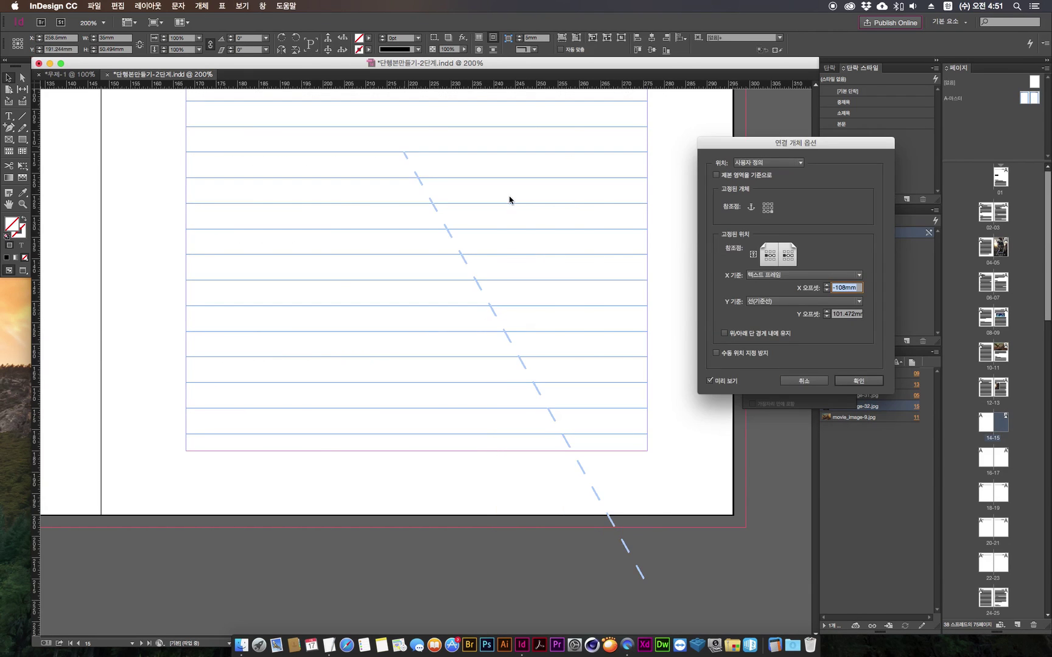
pyautogui.click(801, 383)
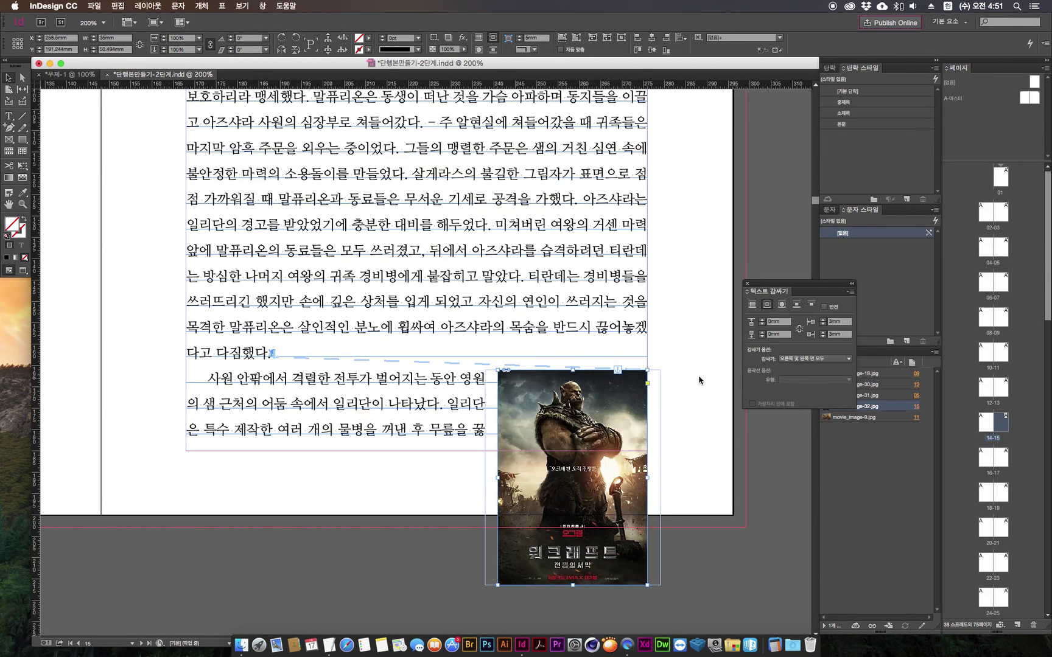
pyautogui.moveTo(618, 373)
pyautogui.mouseDown()
pyautogui.moveTo(535, 206)
pyautogui.moveTo(404, 149)
pyautogui.mouseUp()
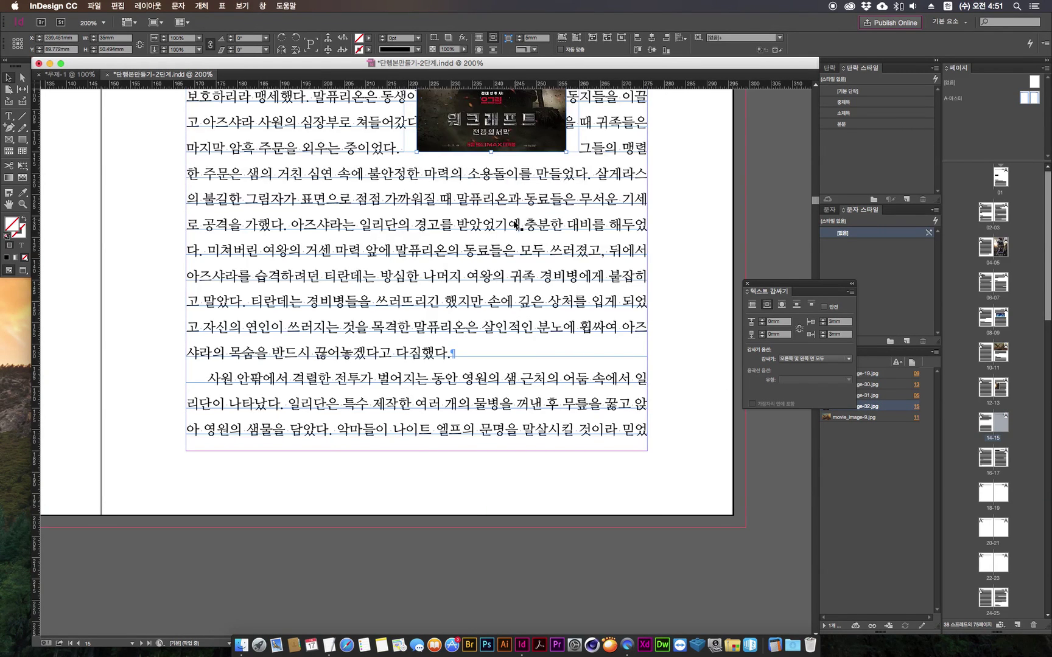
pyautogui.scroll(3, 584, 280)
pyautogui.scroll(8, 593, 286)
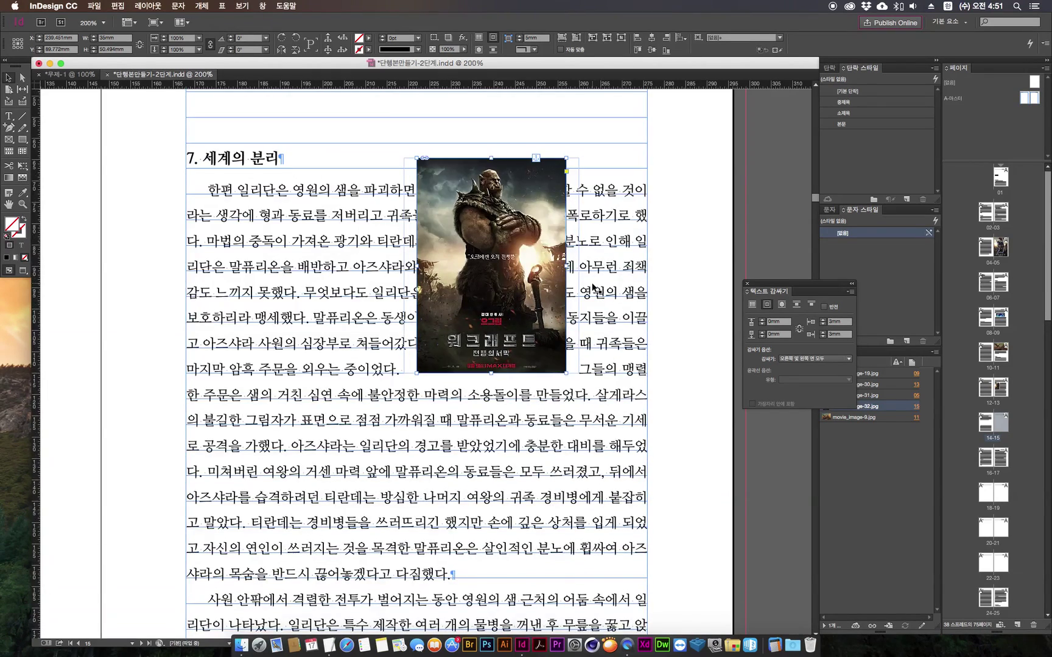
pyautogui.scroll(-3, 486, 364)
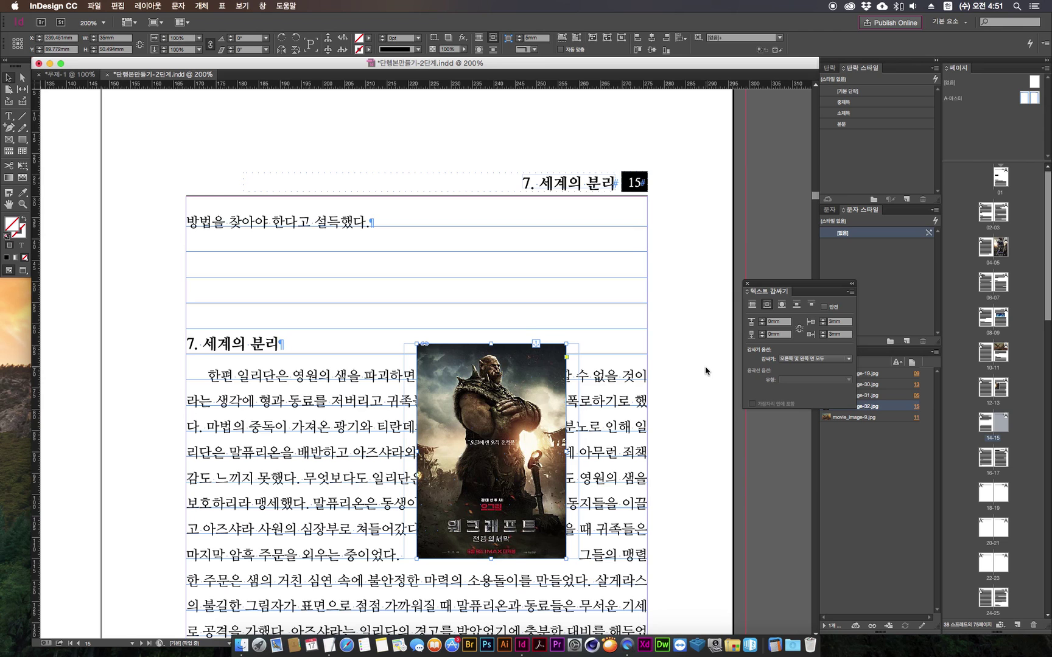
pyautogui.press('super+z')
pyautogui.scroll(-9, 692, 375)
pyautogui.moveTo(614, 372)
pyautogui.mouseDown()
pyautogui.moveTo(459, 131)
pyautogui.moveTo(641, 249)
pyautogui.mouseUp()
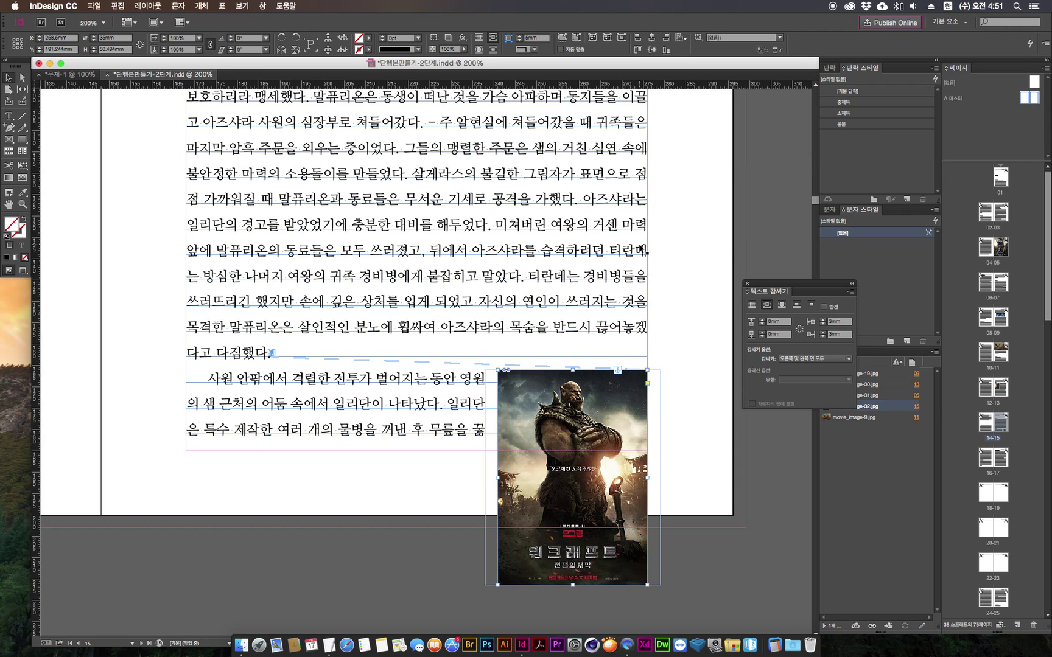
# Put the text cursor in the paragraph ending in "다짐했다." and examine the anchor marker at its end up close.
pyautogui.doubleClick(329, 396)
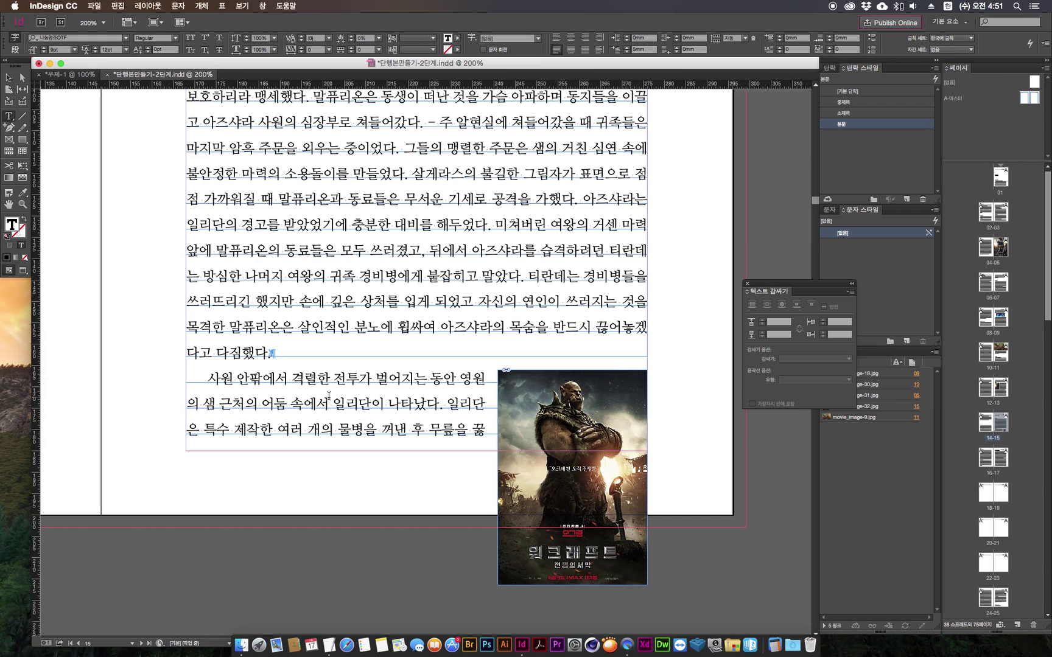
pyautogui.scroll(-1, 320, 392)
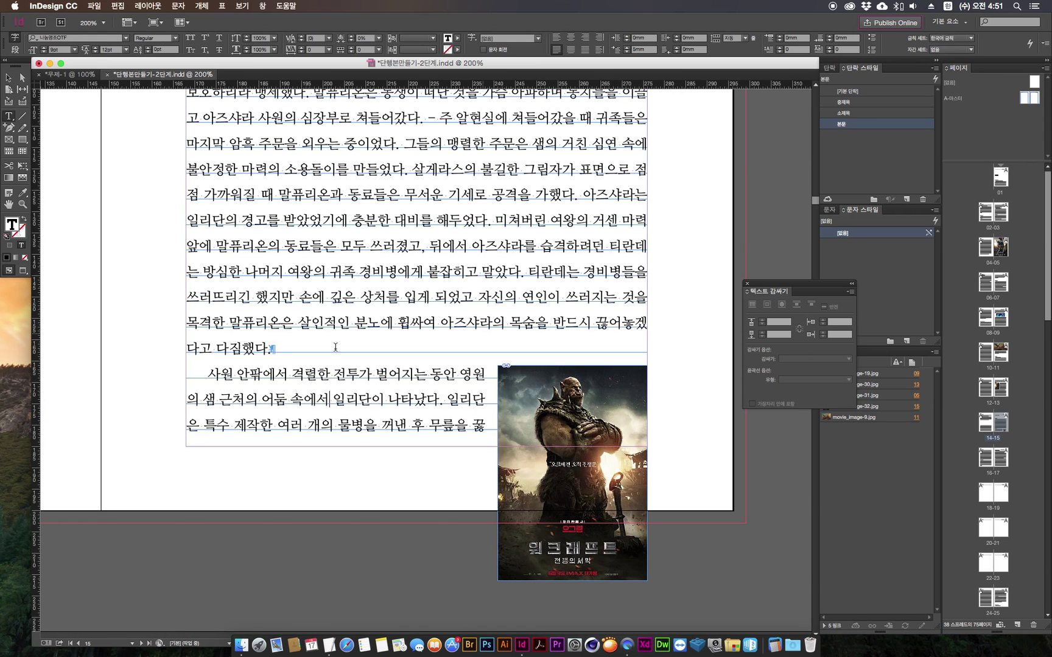
pyautogui.click(282, 349)
pyautogui.moveTo(258, 332); pyautogui.dragTo(329, 411)
pyautogui.press('Escape')
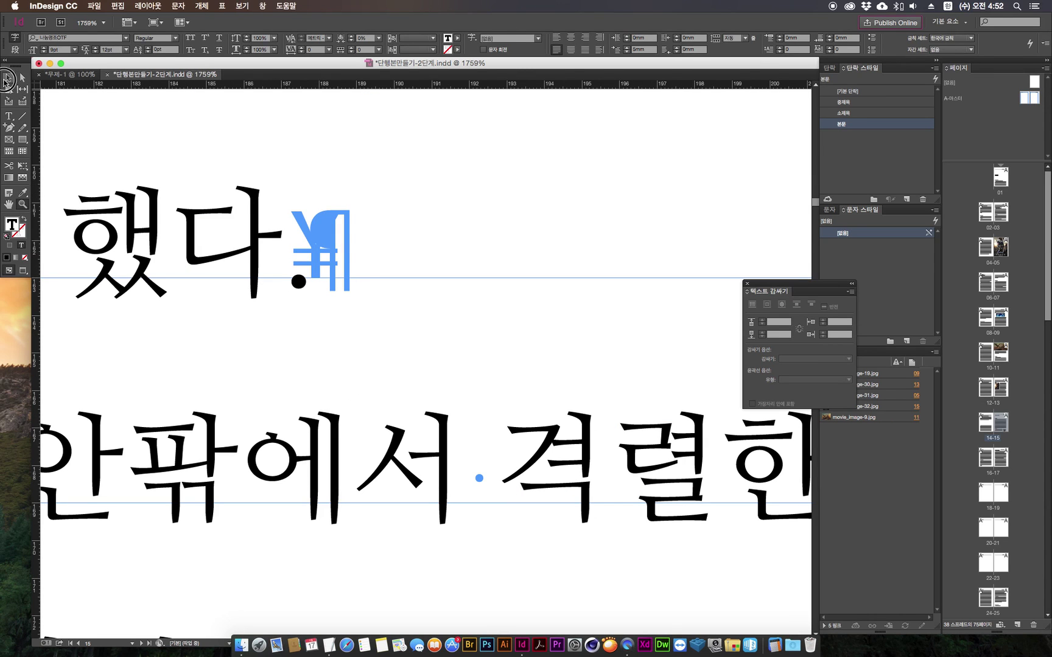
pyautogui.moveTo(221, 341); pyautogui.dragTo(399, 355)
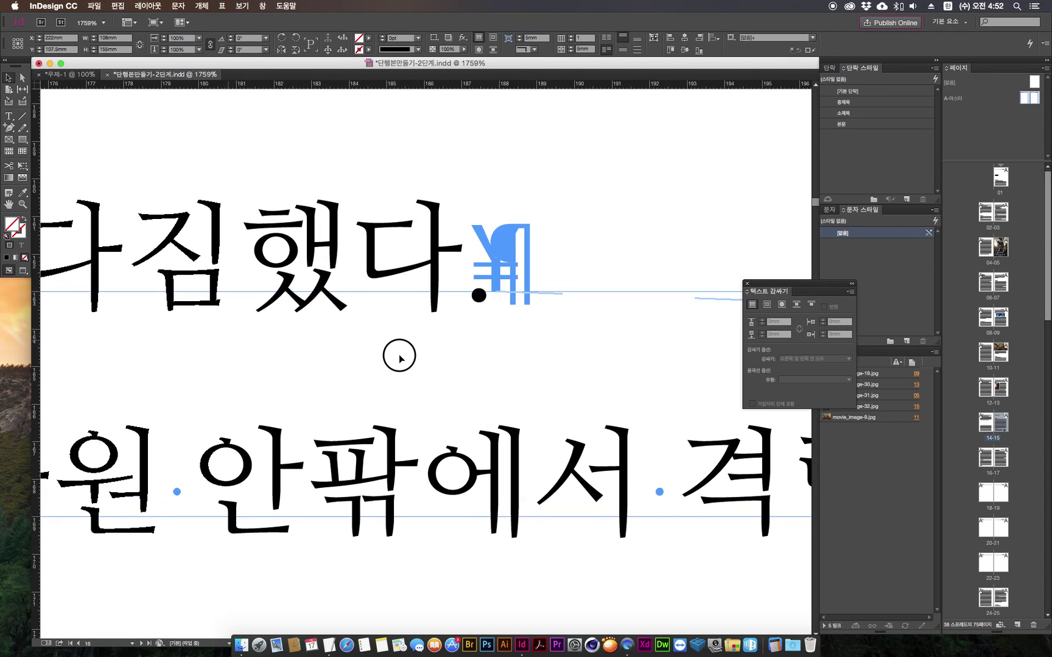
pyautogui.moveTo(254, 298); pyautogui.dragTo(285, 270)
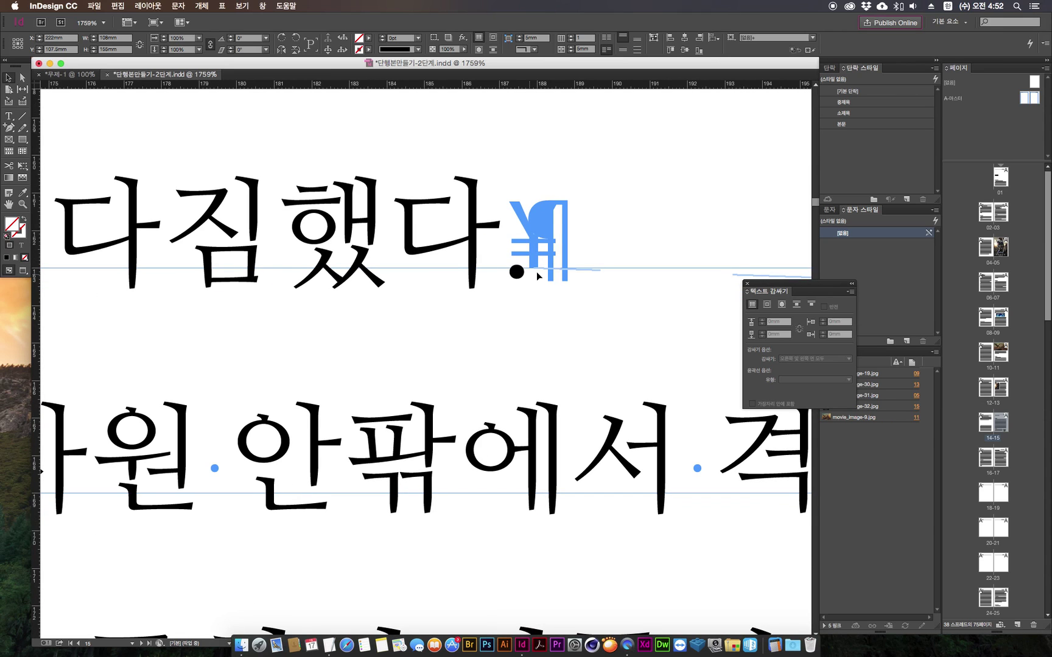
pyautogui.moveTo(518, 323); pyautogui.dragTo(464, 313)
pyautogui.doubleClick(225, 219)
pyautogui.moveTo(507, 231); pyautogui.dragTo(500, 231)
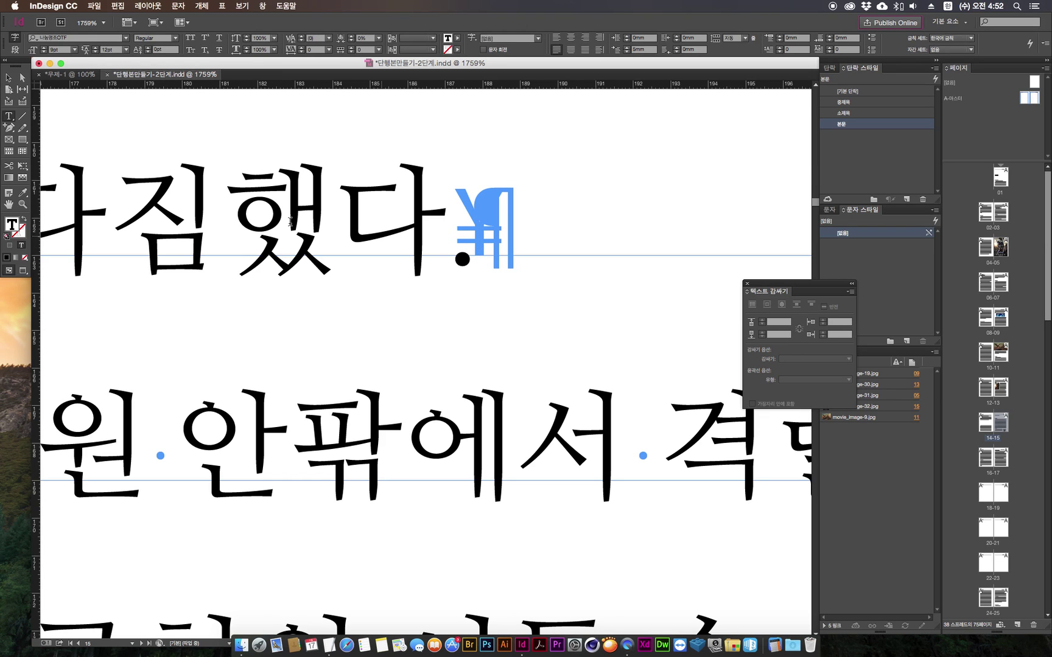
pyautogui.click(373, 233)
# Step the text cursor back and forth across the anchor marker to examine its place between the full stop and the paragraph mark.
pyautogui.press('Right')
pyautogui.press('Right')
pyautogui.hscroll(-5, 426, 360)
pyautogui.scroll(3, 426, 359)
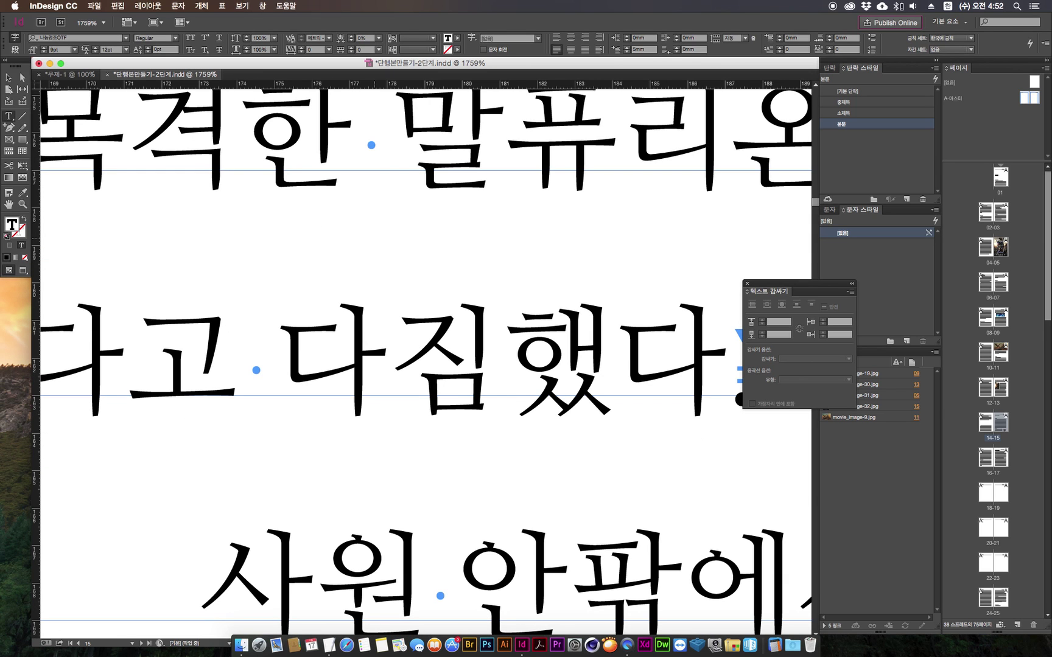
pyautogui.press('Left')
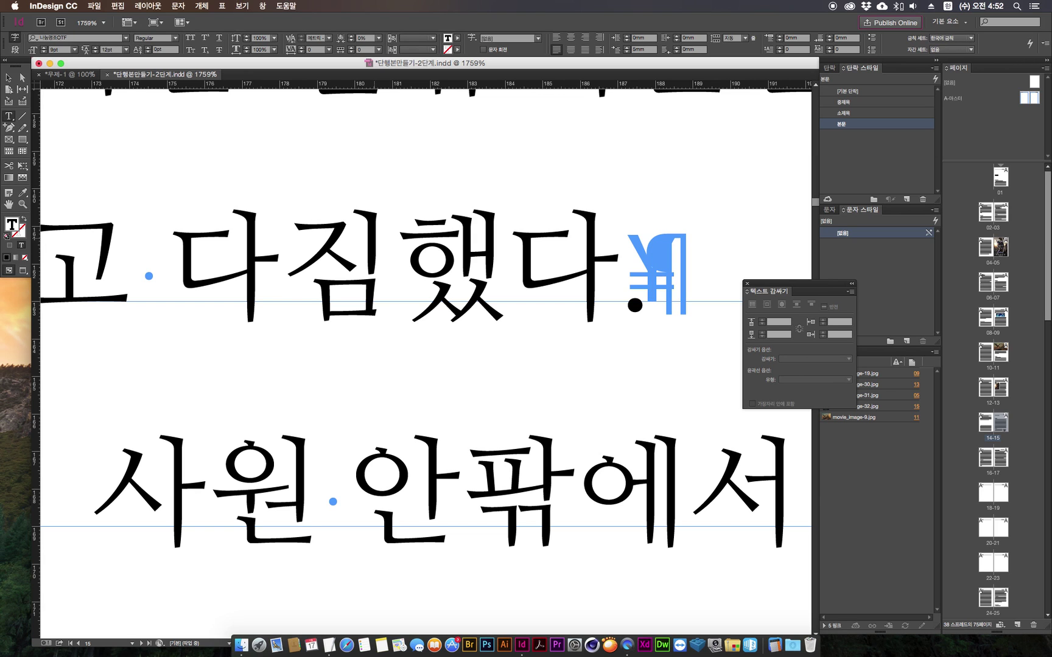
pyautogui.press('Left')
pyautogui.press('Left')
pyautogui.press('Left')
pyautogui.press('Left')
pyautogui.press('Right')
pyautogui.press('Right')
pyautogui.press('Left')
pyautogui.press('Left')
pyautogui.press('Left')
pyautogui.press('Right')
pyautogui.press('Right')
pyautogui.press('Right')
pyautogui.press('Right')
pyautogui.press('Left')
pyautogui.press('Left')
pyautogui.press('Right')
pyautogui.press('Right')
pyautogui.press('Right')
pyautogui.press('Left')
pyautogui.press('Right')
pyautogui.press('Left')
pyautogui.press('Left')
pyautogui.press('Right')
pyautogui.press('Left')
# Cut the poster's anchor marker from the end of the paragraph ending in "다짐했다." and deselect the text frame.
pyautogui.press('Right')
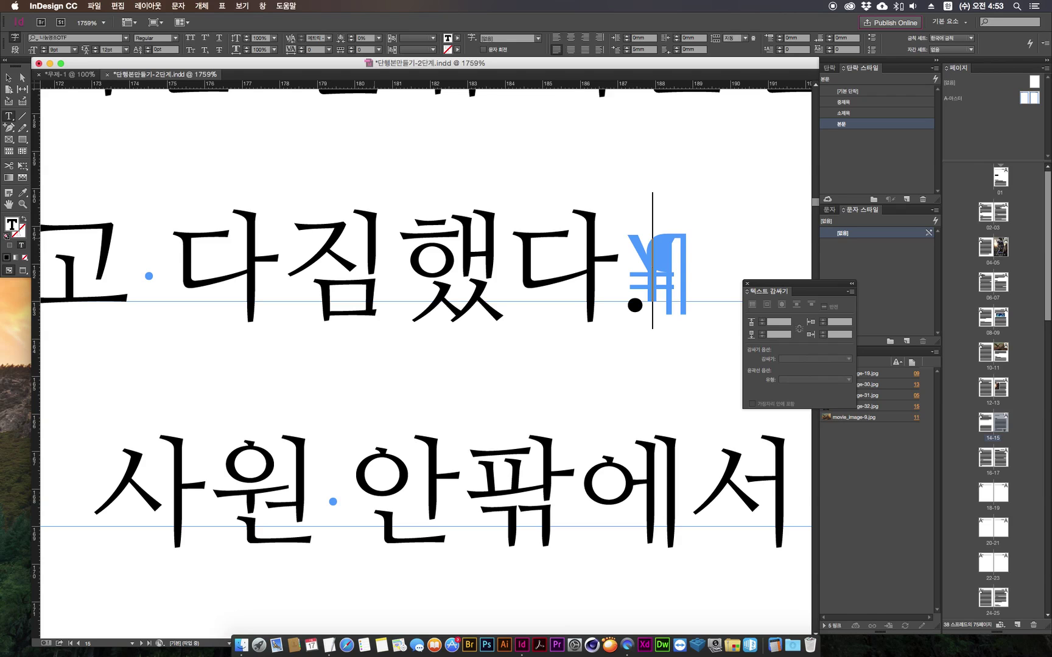
pyautogui.press('BackSpace')
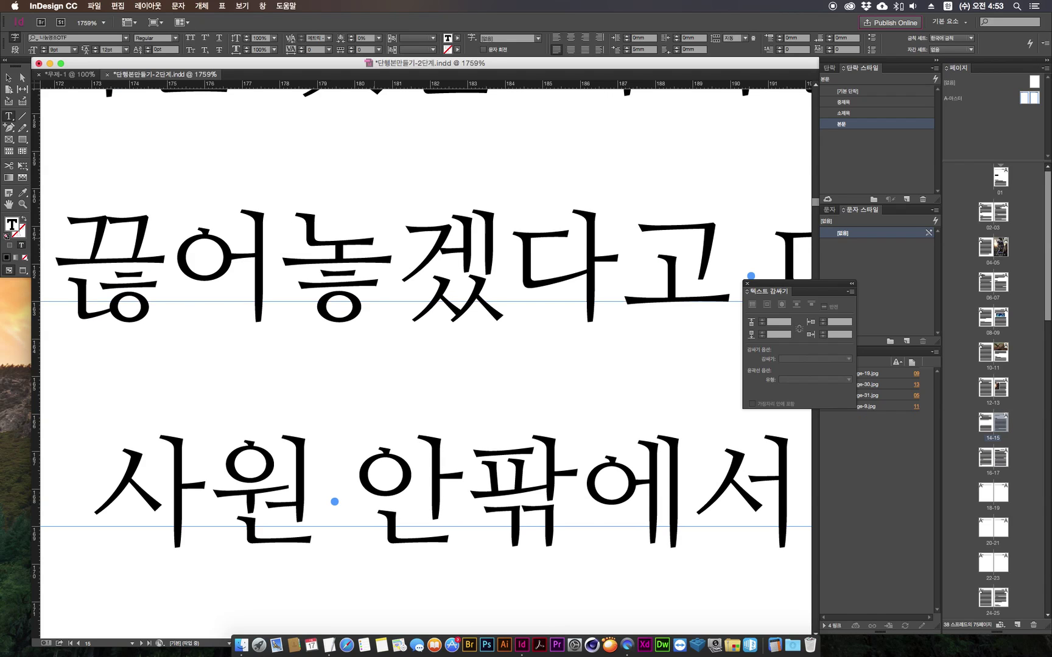
pyautogui.press('super+minus')
pyautogui.press('super+minus')
pyautogui.press('super+minus')
pyautogui.press('super+minus')
pyautogui.press('super+minus')
pyautogui.press('super+minus')
pyautogui.press('super+minus')
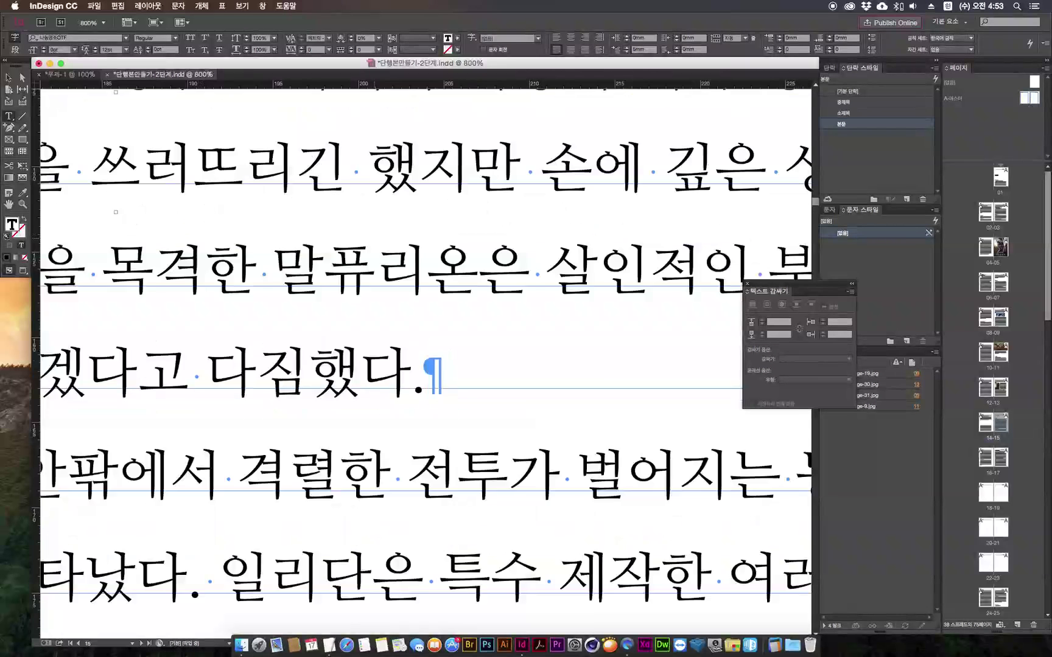
pyautogui.press('super+minus')
pyautogui.press('super+minus')
pyautogui.press('super+minus')
pyautogui.press('super+minus')
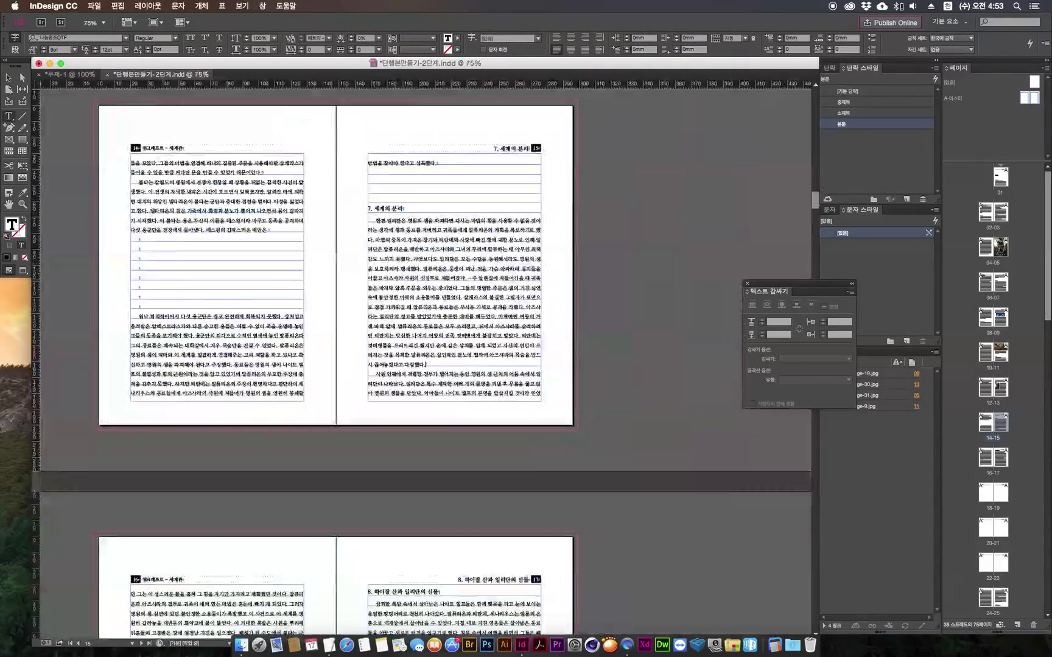
pyautogui.press('Escape')
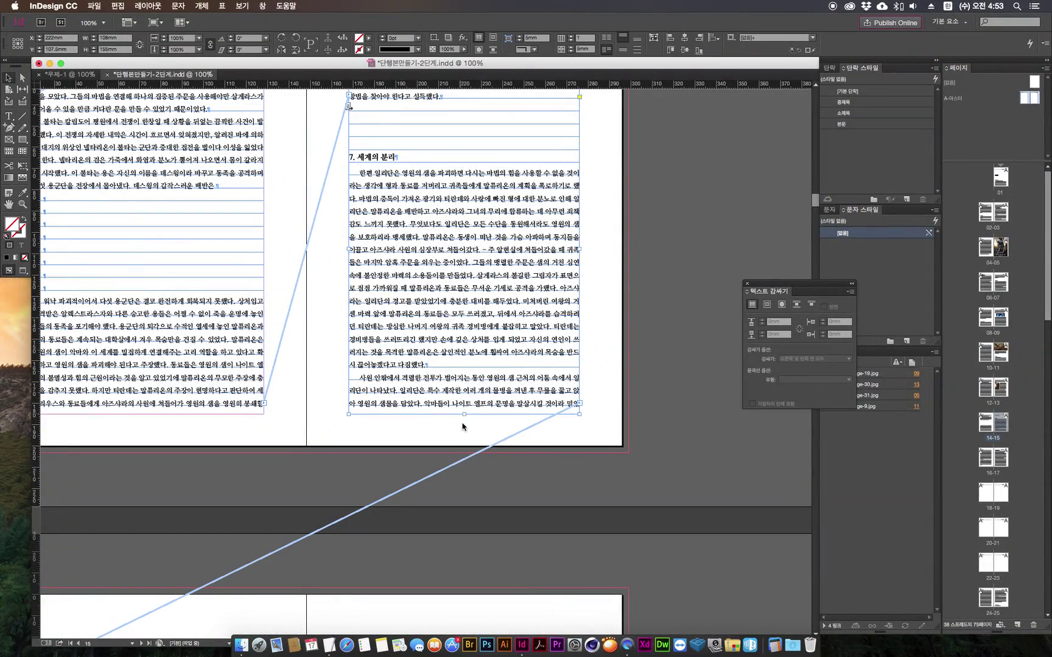
pyautogui.click(564, 479)
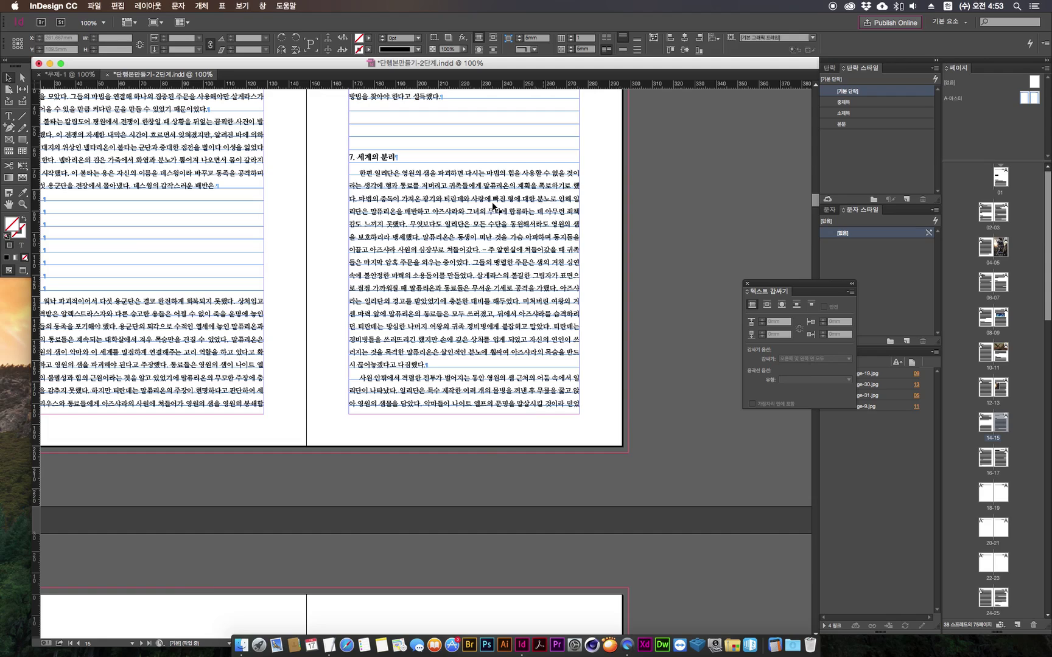
# Paste the anchored poster at the end of the heading "7. 세계의 분리" on page 15.
pyautogui.moveTo(336, 369); pyautogui.dragTo(393, 450)
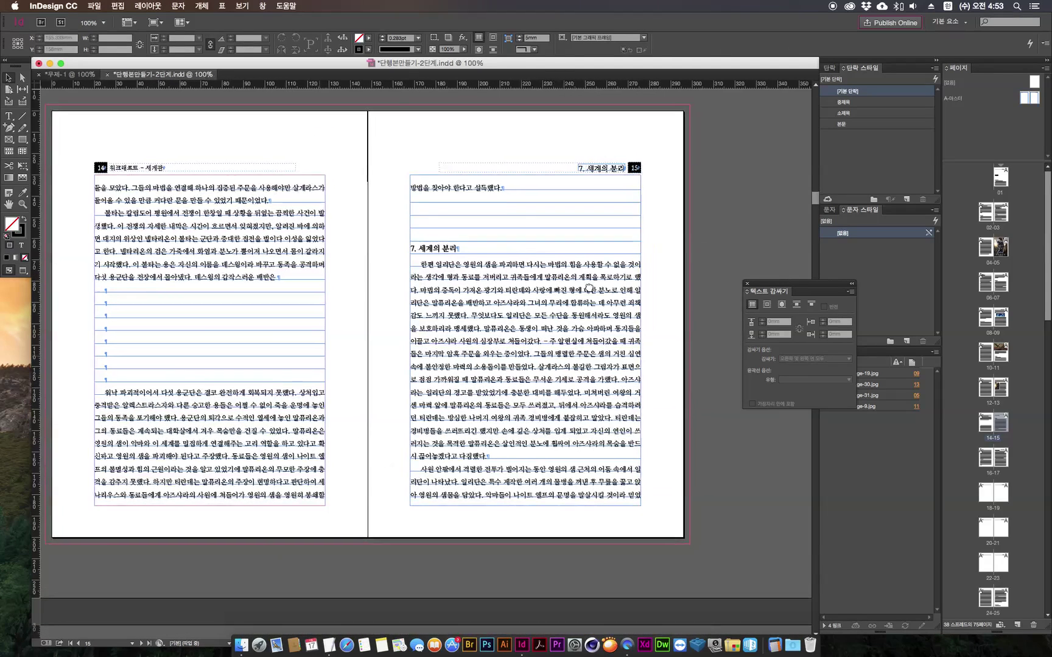
pyautogui.click(482, 255)
pyautogui.click(482, 256)
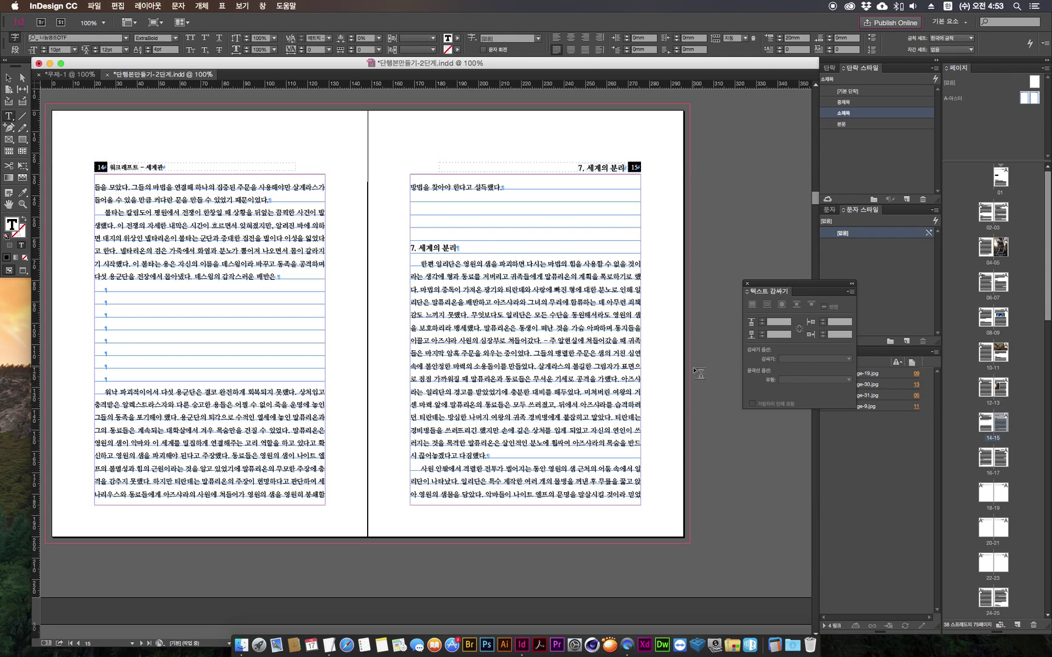
pyautogui.press('super+v')
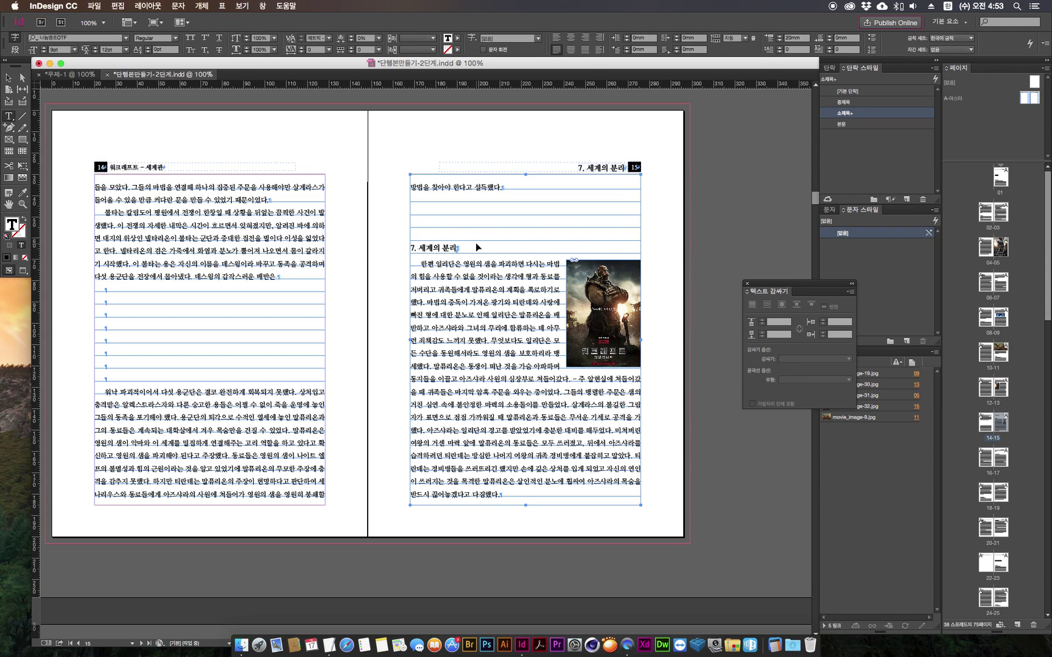
# Select the pasted poster and examine its anchor link to the heading "7. 세계의 분리" and its placement on the page.
pyautogui.press('super+equal')
pyautogui.press('super+equal')
pyautogui.press('Escape')
pyautogui.click(249, 423)
pyautogui.moveTo(485, 470); pyautogui.dragTo(244, 236)
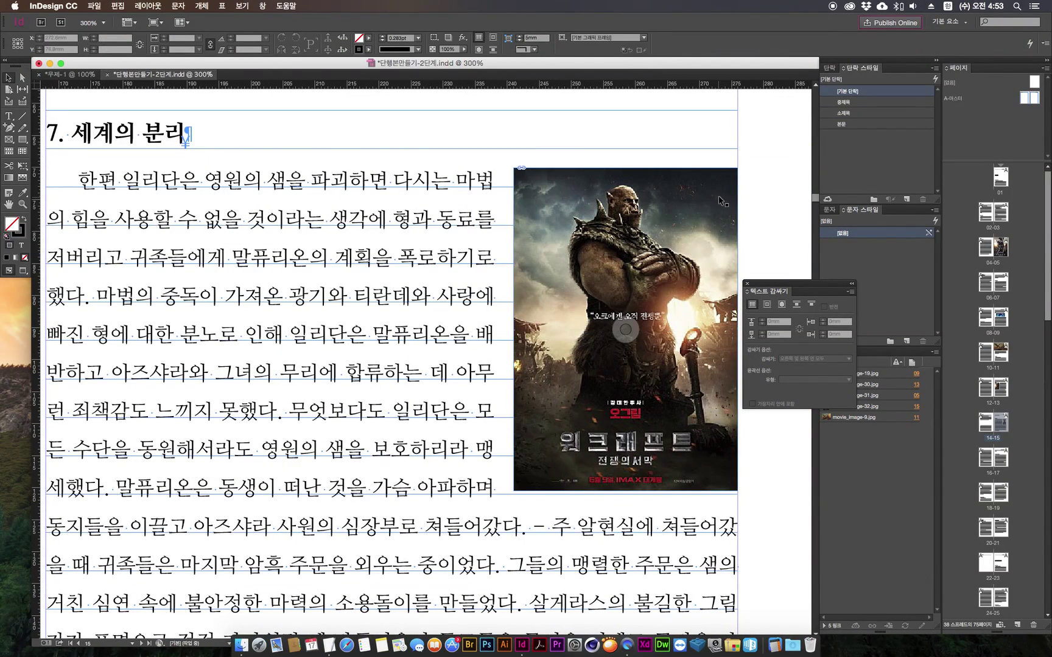
pyautogui.click(726, 231)
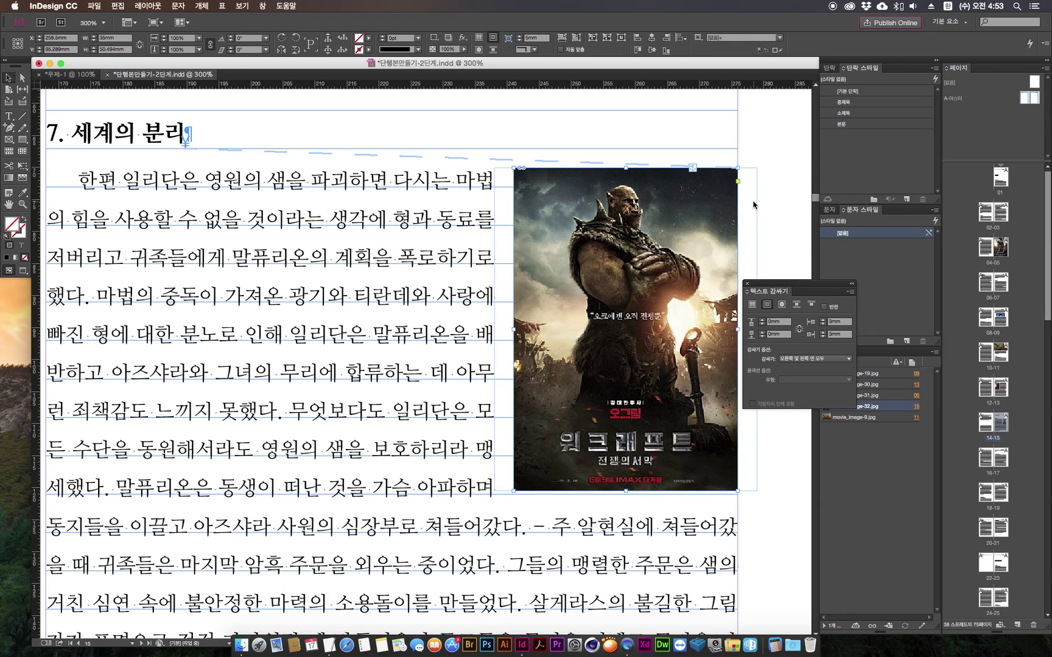
pyautogui.press('super+minus')
pyautogui.press('super+minus')
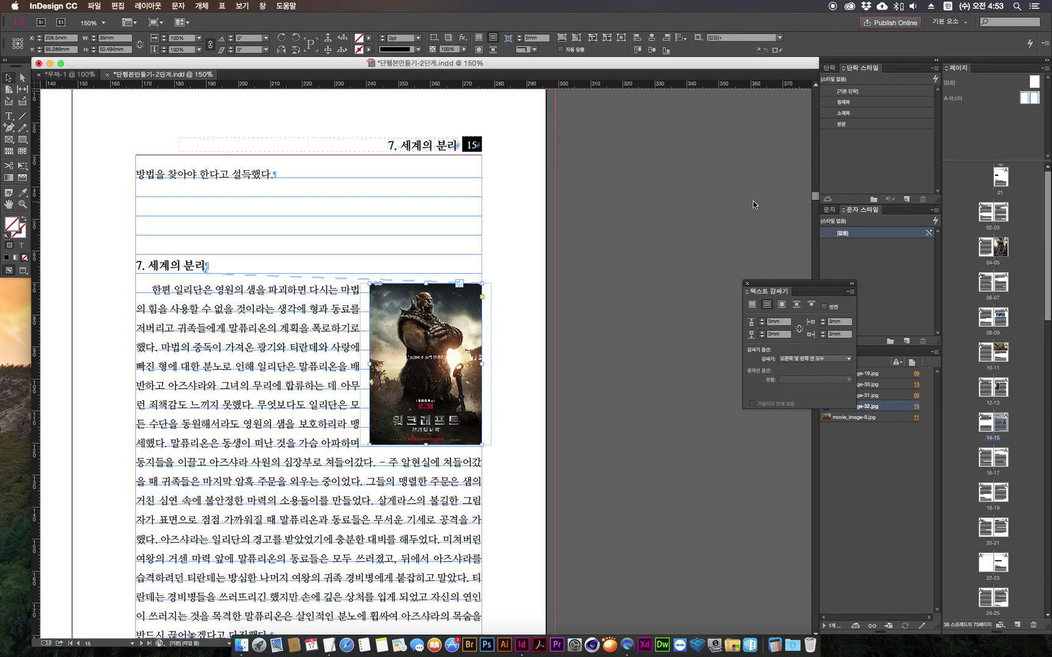
pyautogui.press('super+1')
pyautogui.moveTo(203, 344); pyautogui.dragTo(408, 264)
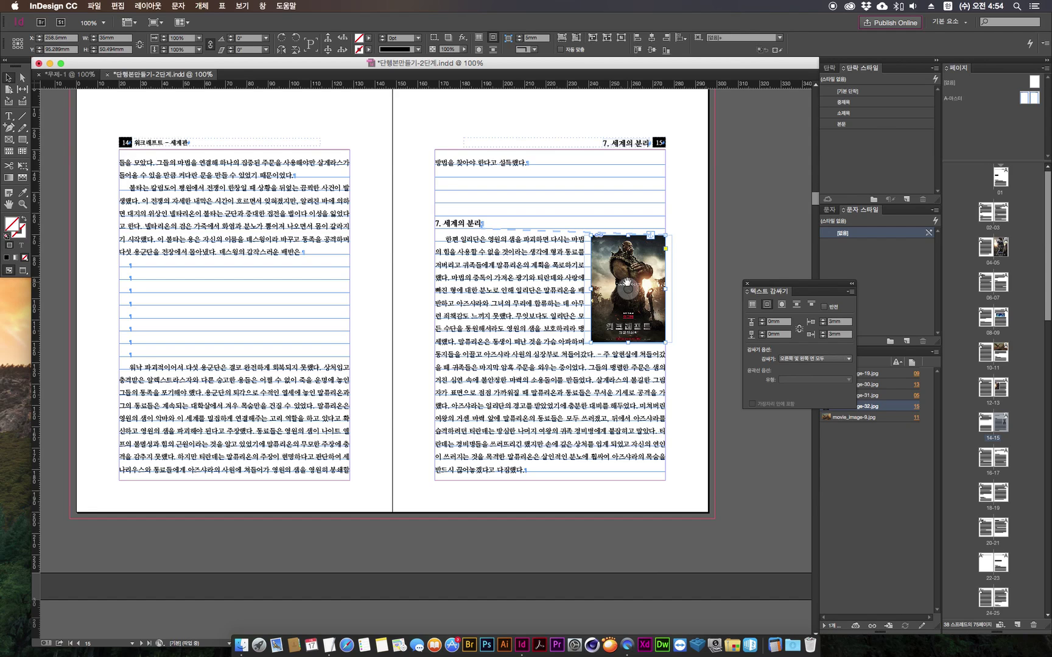
# Insert empty paragraphs in the blank lines on page 14 until the heading "7. 세계의 분리" and its anchored poster move to page 16.
pyautogui.doubleClick(234, 308)
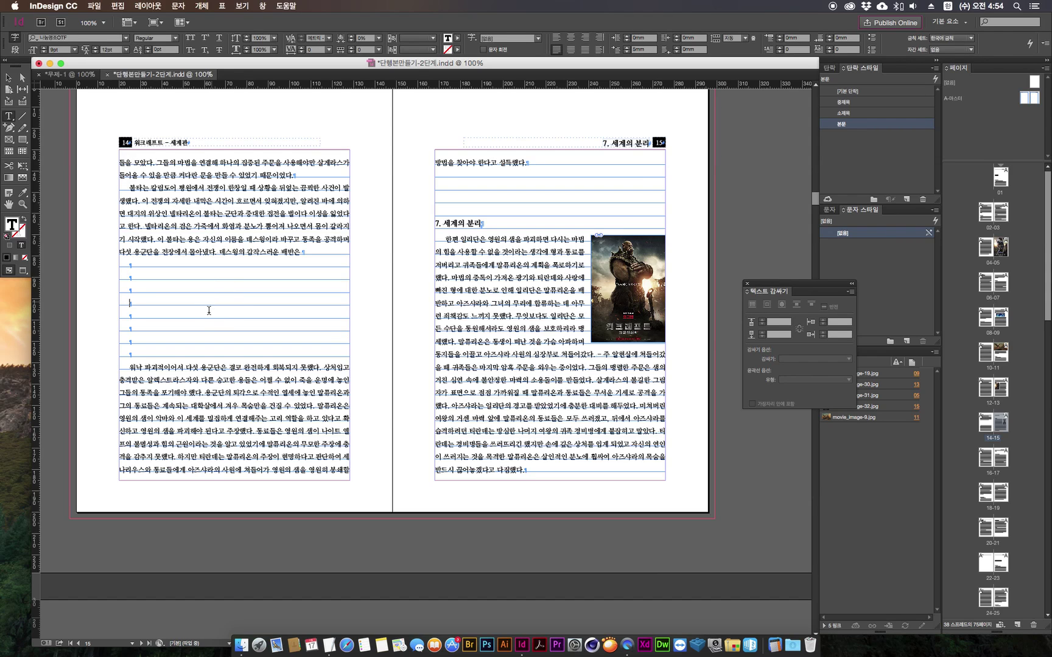
pyautogui.scroll(-1, 206, 318)
pyautogui.scroll(-2, 205, 317)
pyautogui.press('super+minus')
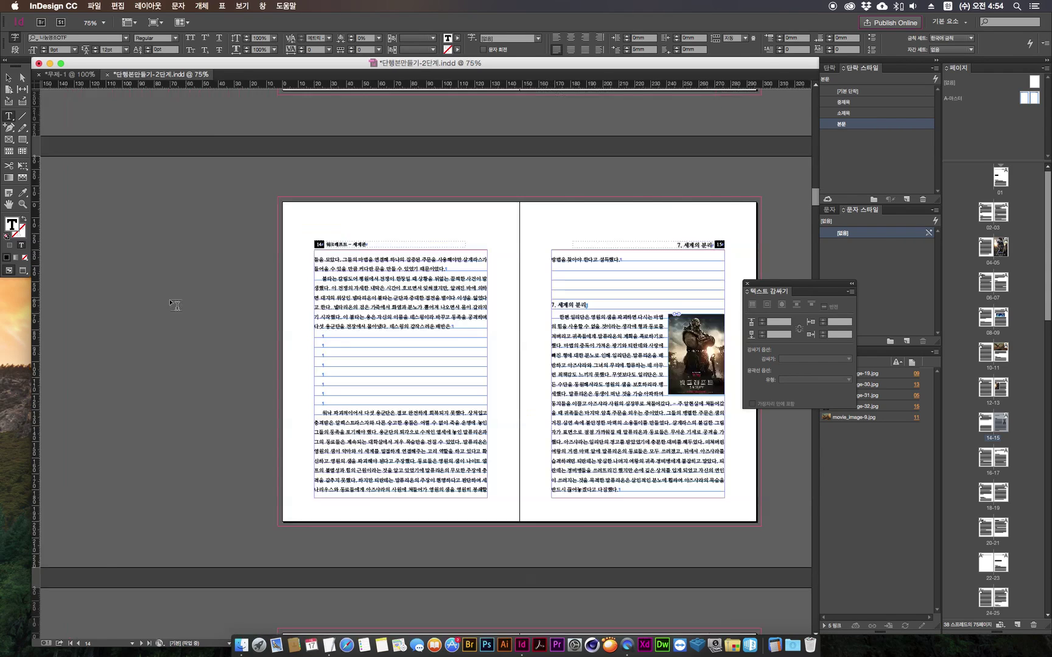
pyautogui.scroll(-4, 187, 386)
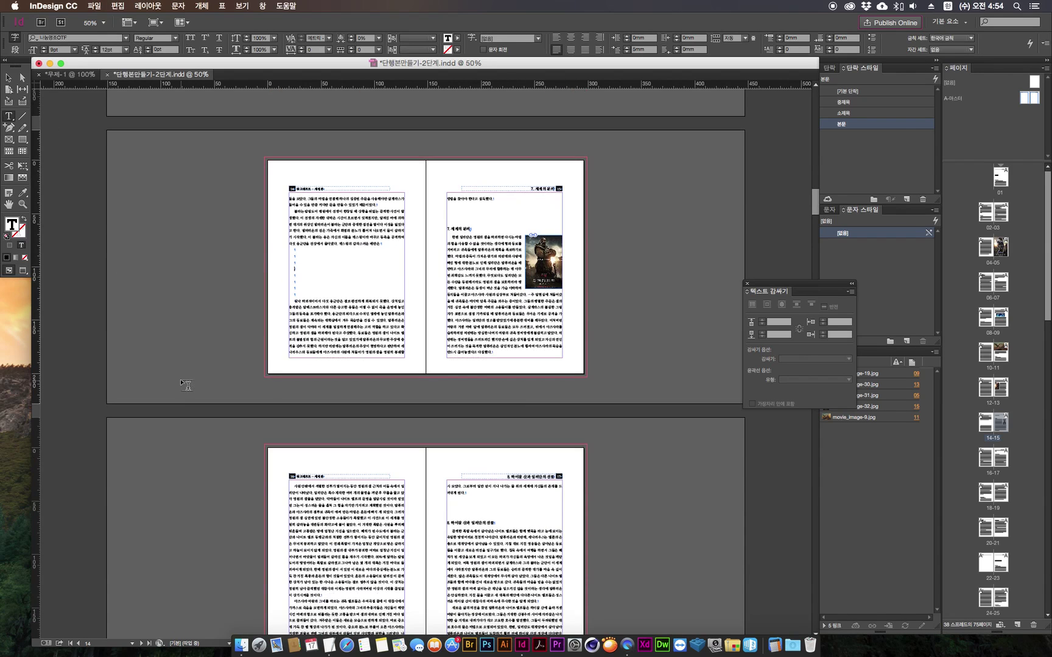
pyautogui.scroll(-1, 279, 343)
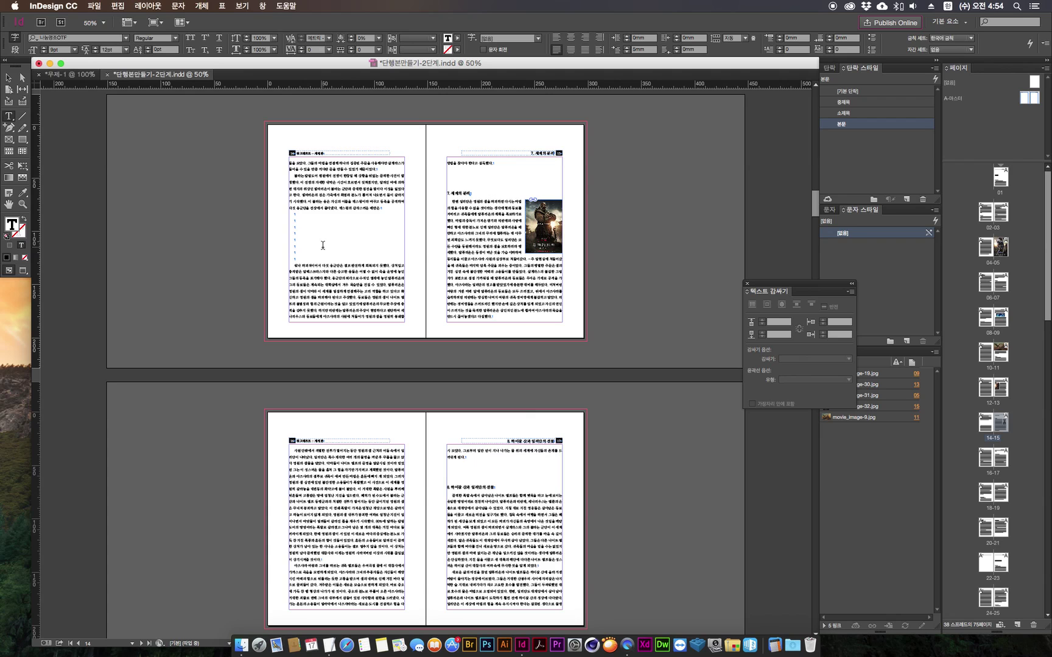
pyautogui.press('Return')
pyautogui.press('Return')
pyautogui.press('Return')
pyautogui.press('Return')
pyautogui.press('Return')
pyautogui.press('Return')
pyautogui.press('Return')
pyautogui.press('Return')
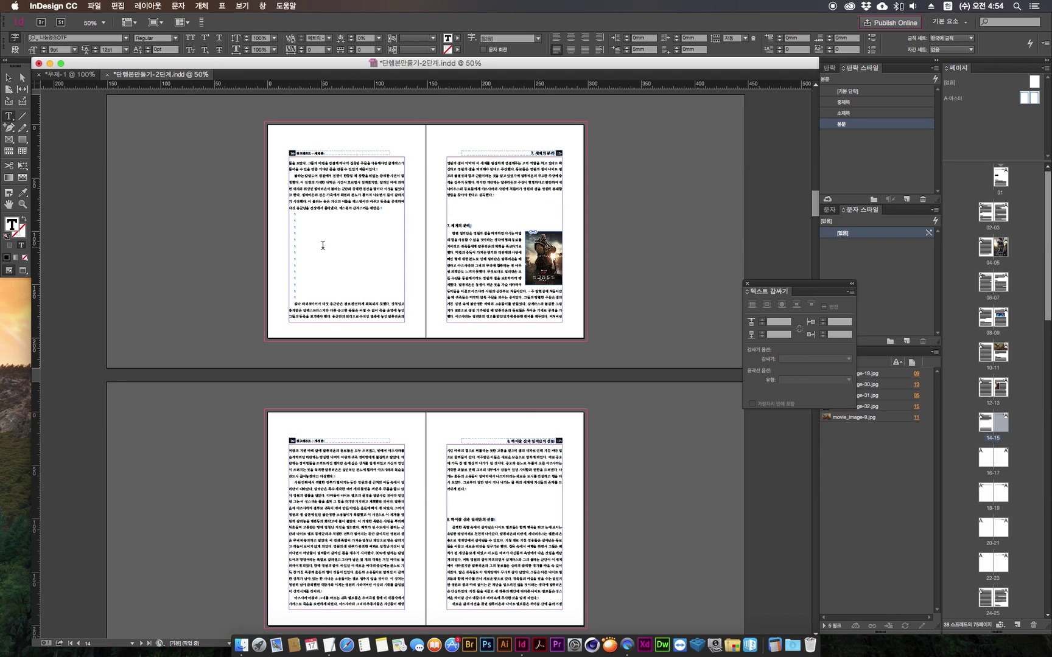
pyautogui.press('Return')
pyautogui.press('Return')
pyautogui.press('Return')
pyautogui.press('Return')
pyautogui.press('Return')
pyautogui.press('Return')
pyautogui.press('Return')
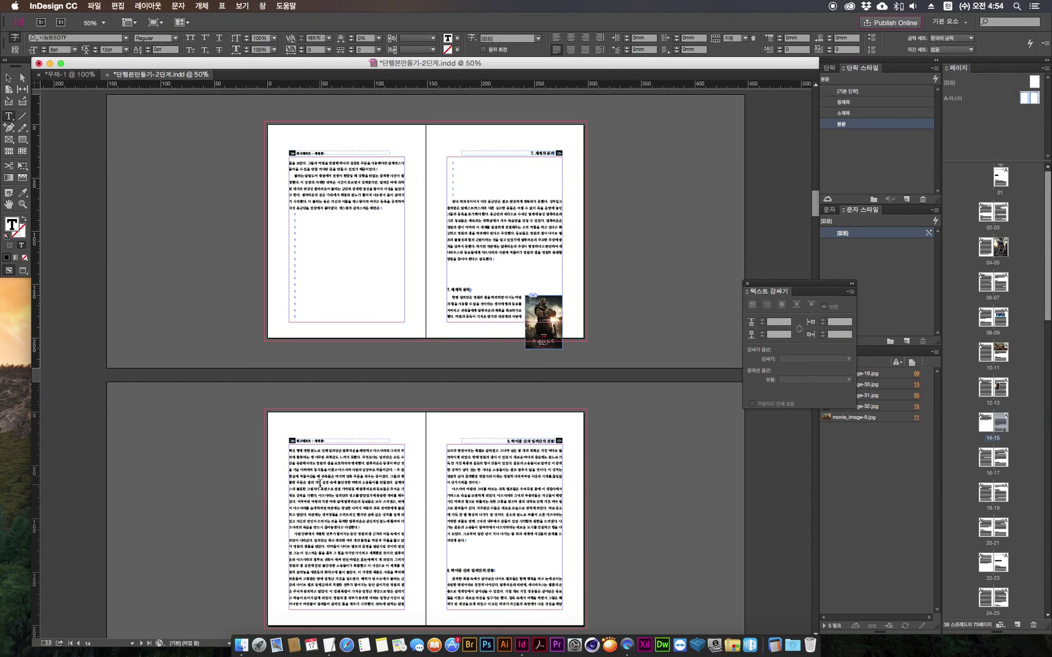
pyautogui.press('Return')
pyautogui.press('Return')
pyautogui.press('Return')
pyautogui.press('Return')
pyautogui.press('Return')
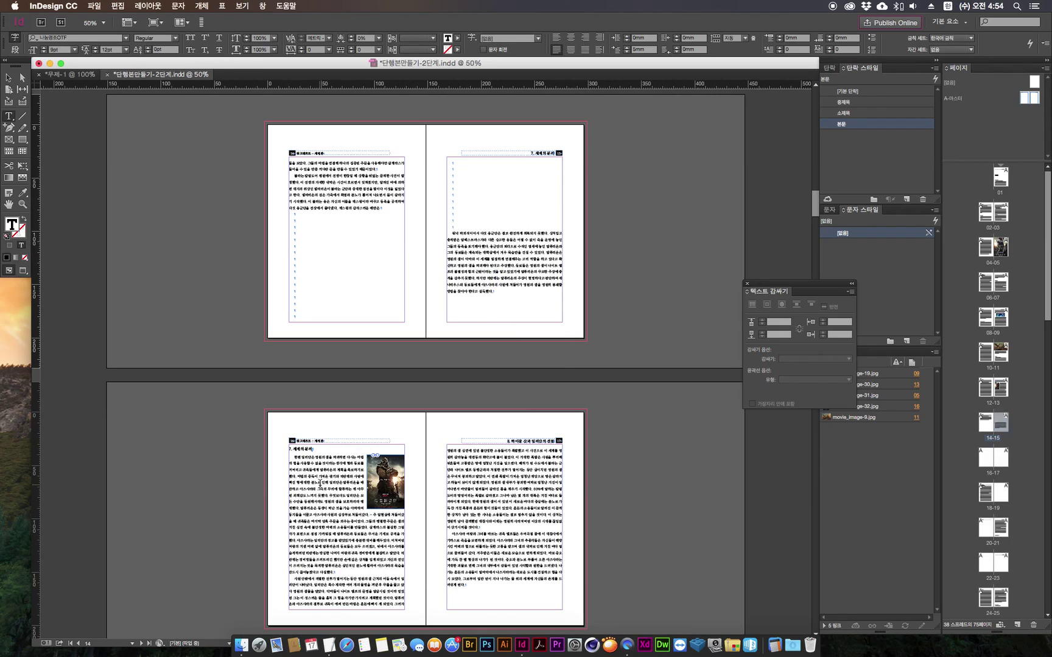
pyautogui.press('Return')
pyautogui.press('Return')
pyautogui.press('Return')
pyautogui.press('Return')
pyautogui.press('Return')
pyautogui.press('Return')
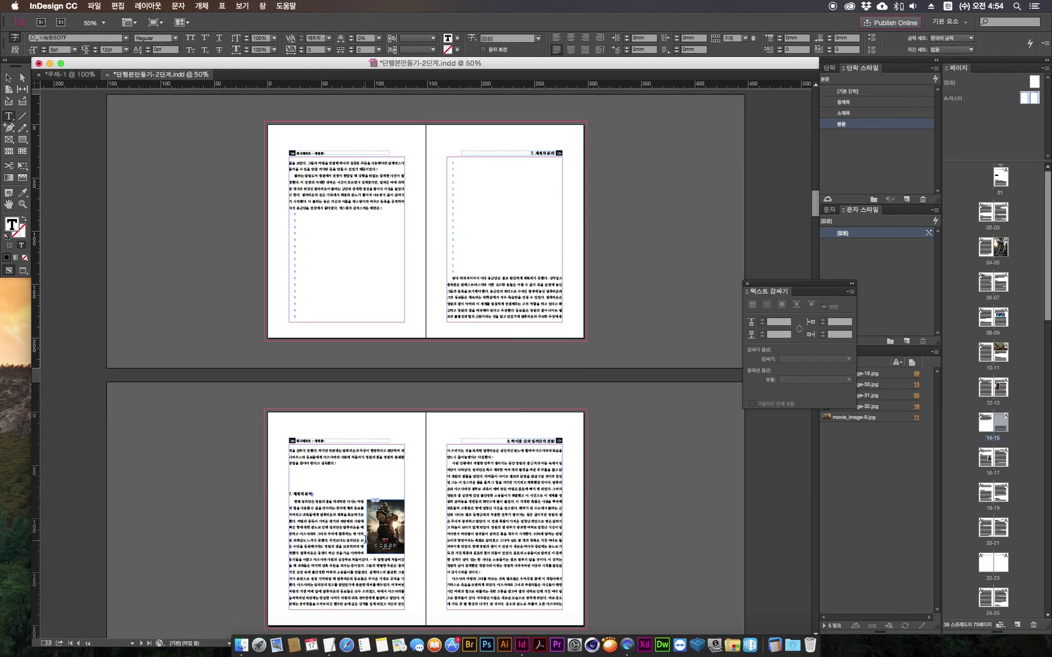
# Turn on 제본 영역을 기준으로 (Relative to Spine) in the anchored object options of the poster on page 16.
pyautogui.scroll(-3, 374, 353)
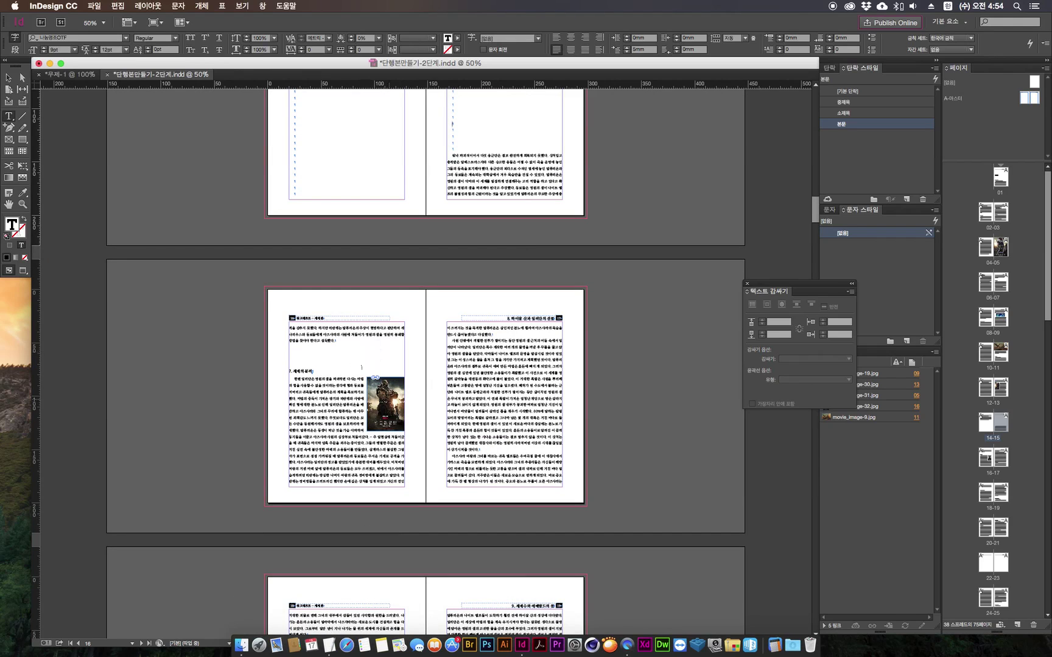
pyautogui.press('Escape')
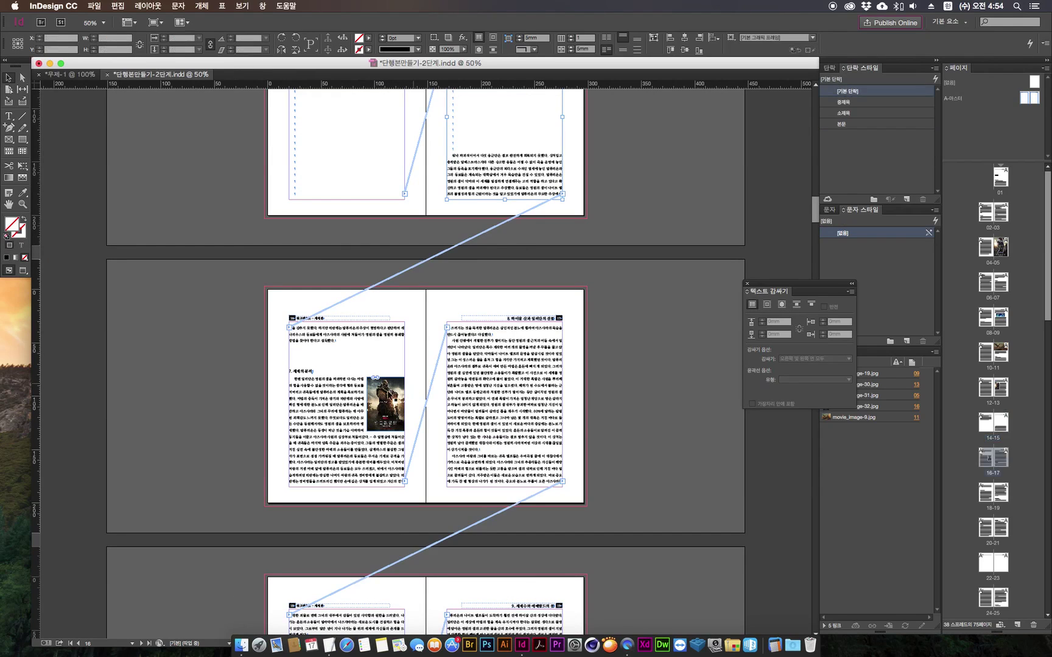
pyautogui.click(389, 401)
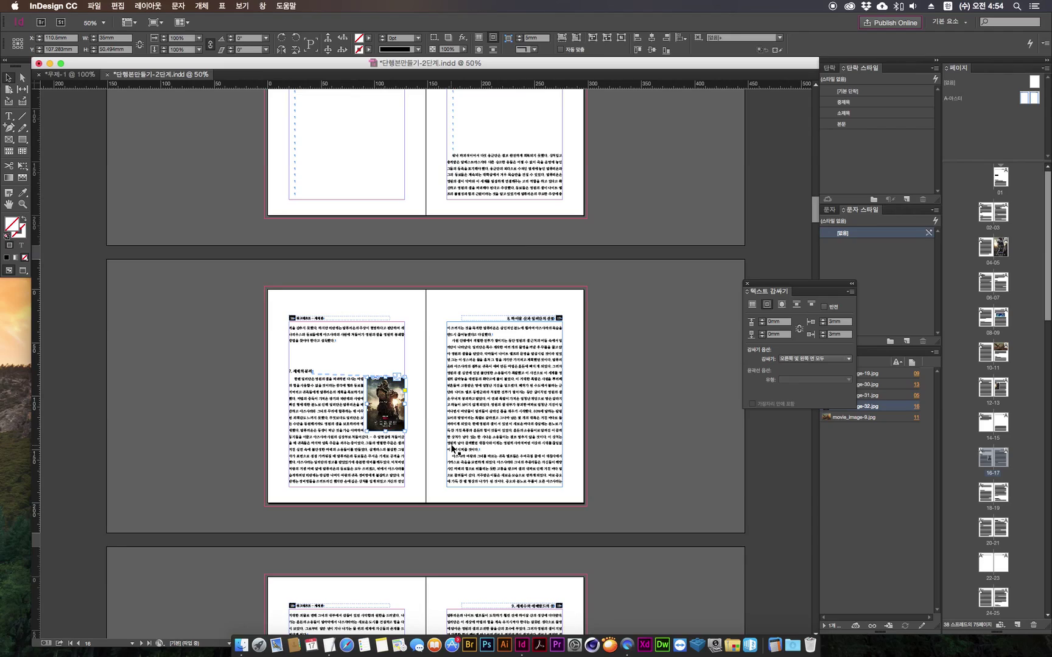
pyautogui.press('super+1')
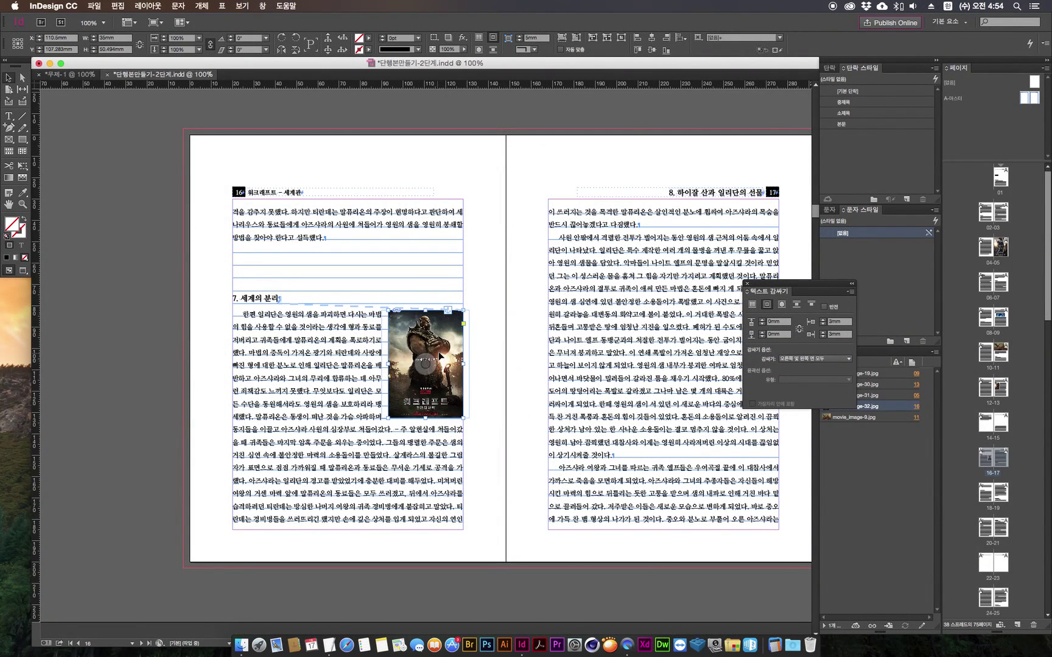
pyautogui.rightClick(435, 335)
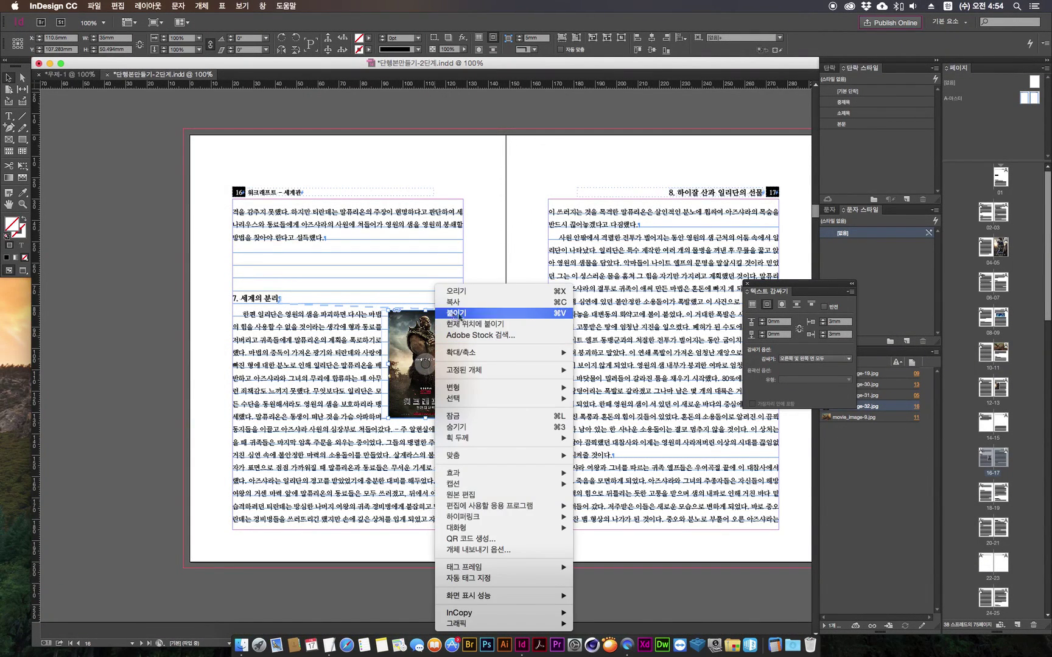
pyautogui.moveTo(489, 373)
pyautogui.click(591, 370)
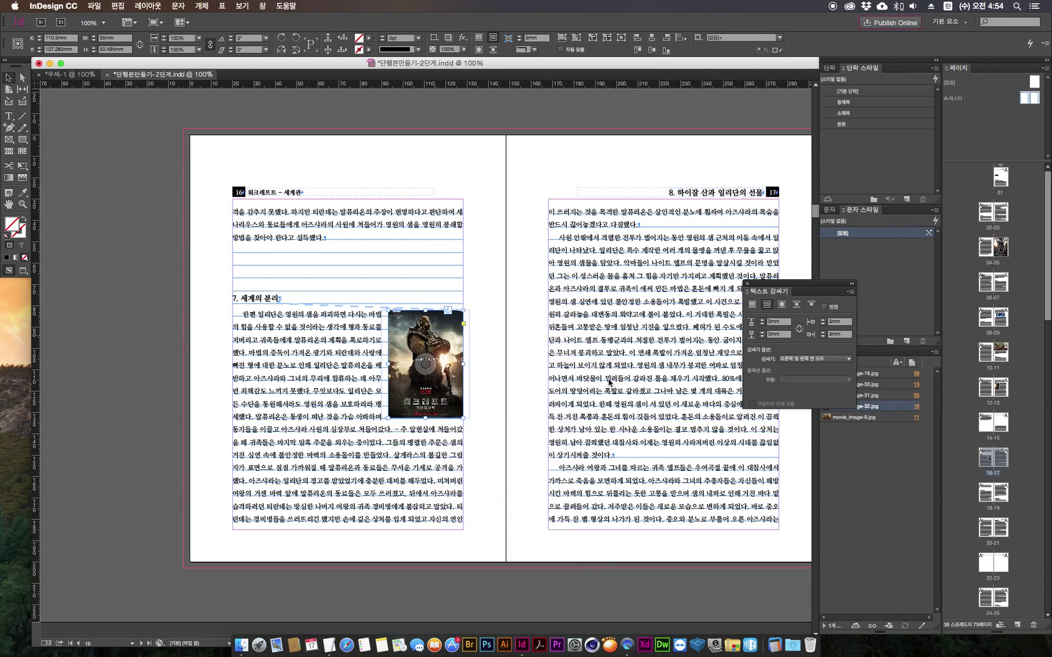
pyautogui.moveTo(781, 149); pyautogui.dragTo(712, 187)
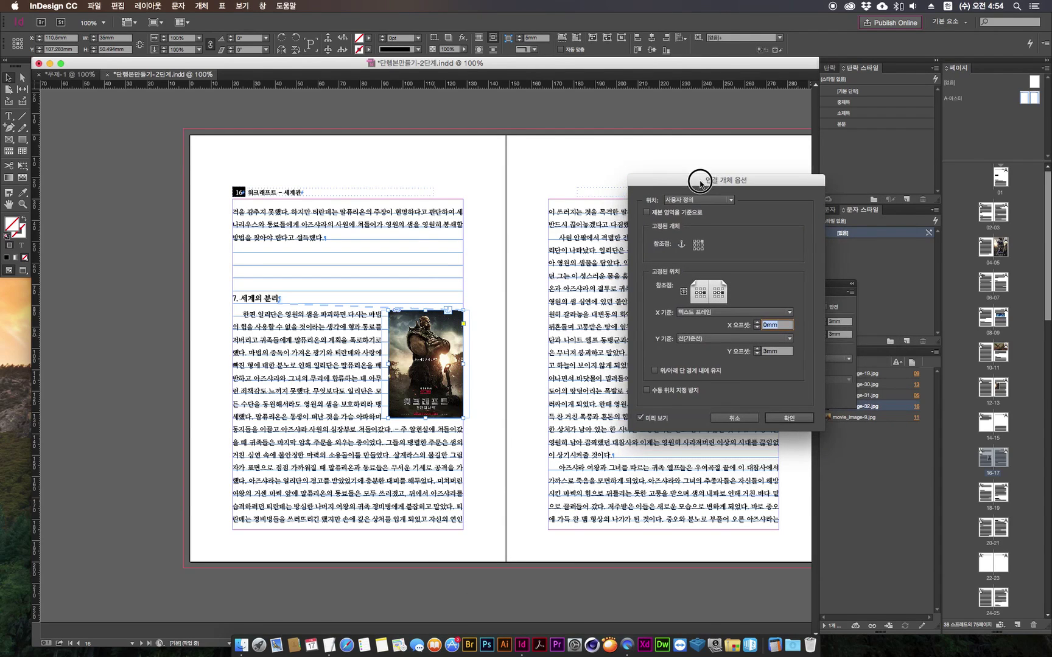
pyautogui.click(647, 212)
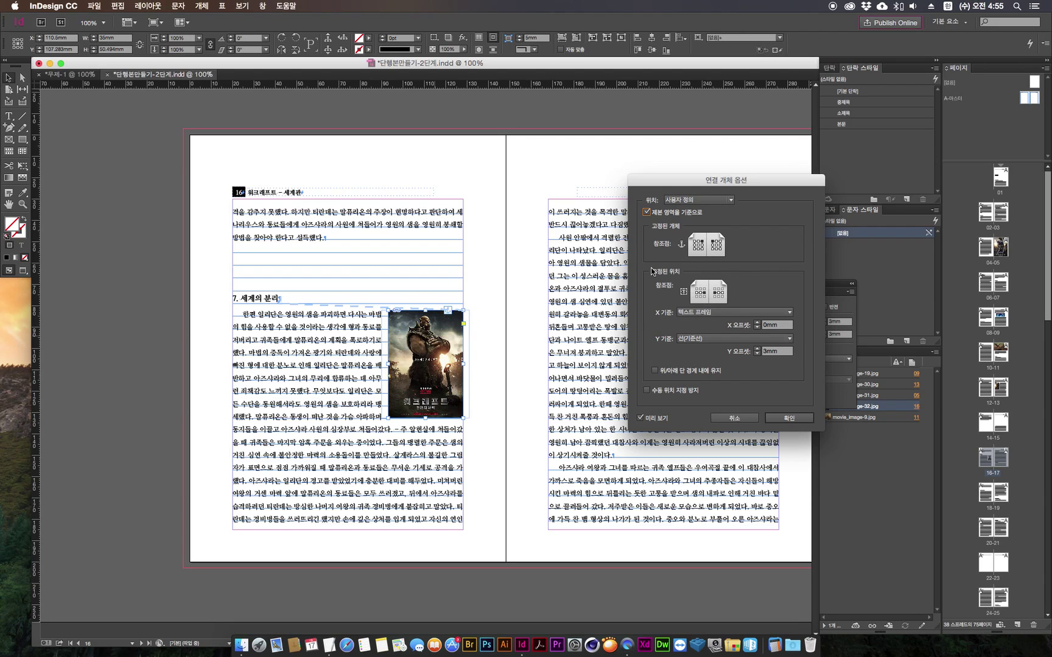
pyautogui.click(704, 295)
pyautogui.click(786, 419)
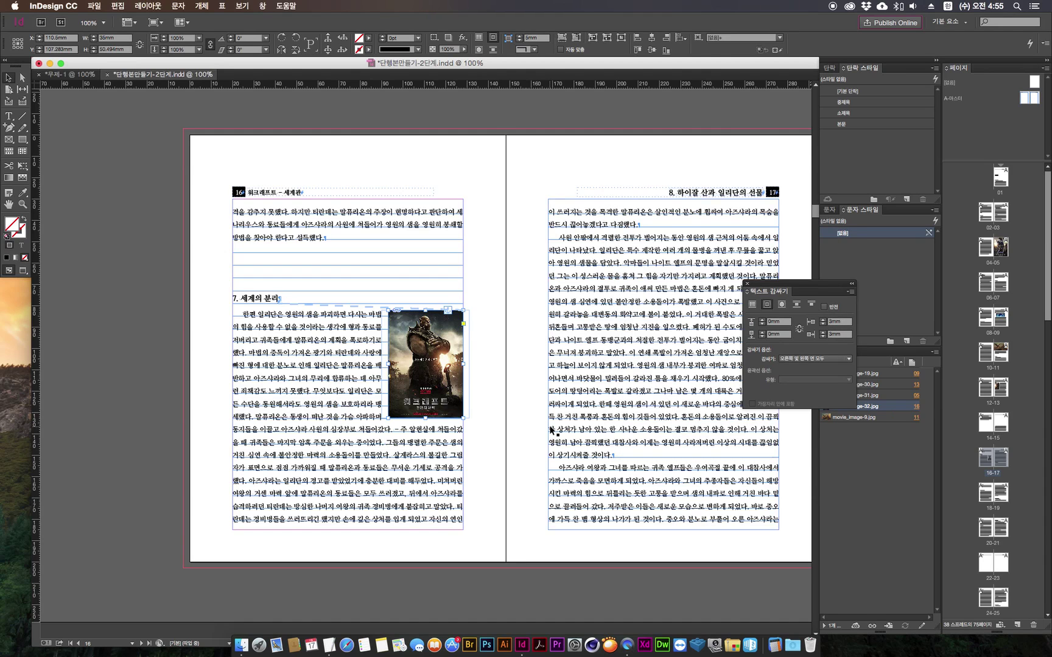
# Delete empty paragraphs from page 15 back into page 14 until the heading "7. 세계의 분리" and its poster return to page 15.
pyautogui.press('super+5')
pyautogui.scroll(3, 396, 243)
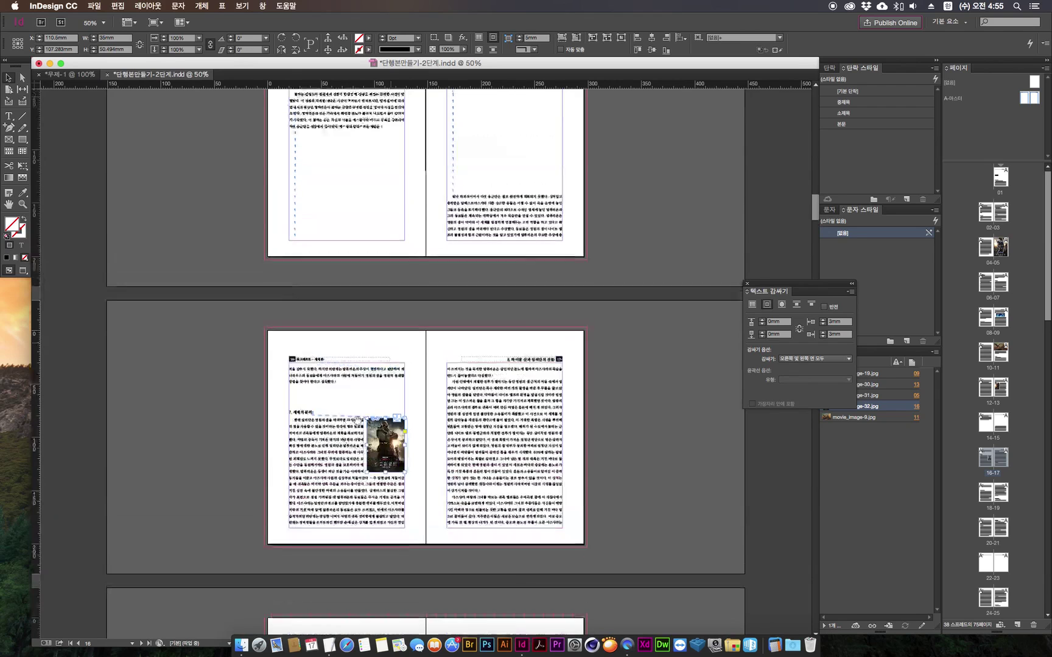
pyautogui.doubleClick(465, 165)
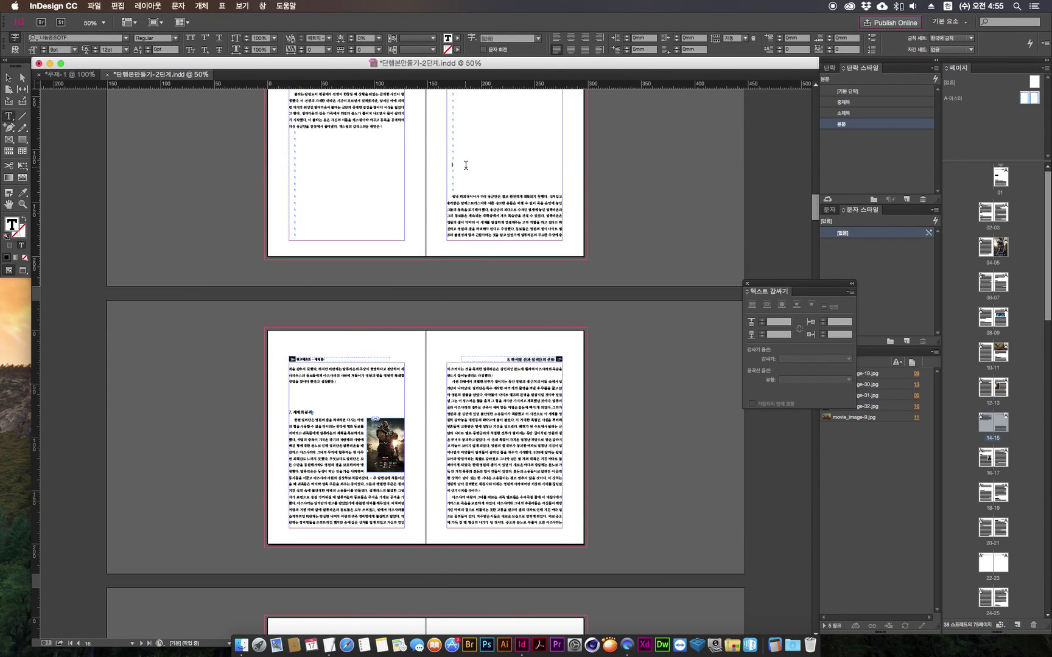
pyautogui.press('BackSpace')
pyautogui.press('BackSpace')
pyautogui.press('BackSpace')
pyautogui.press('BackSpace')
pyautogui.press('BackSpace')
pyautogui.press('BackSpace')
pyautogui.press('BackSpace')
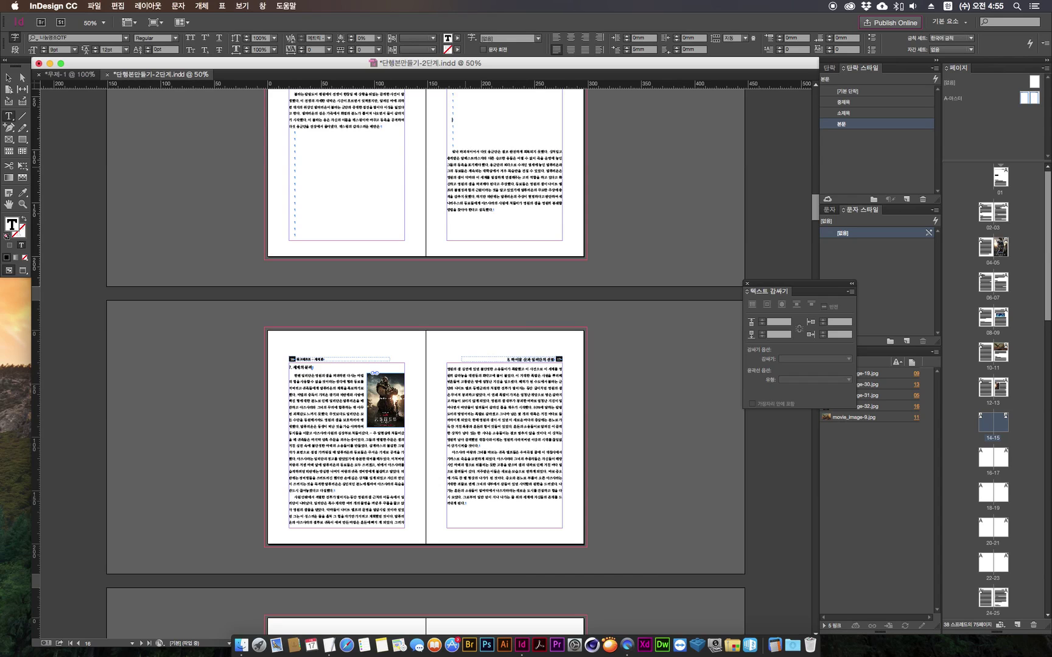
pyautogui.press('BackSpace')
pyautogui.press('BackSpace')
pyautogui.press('BackSpace')
pyautogui.press('BackSpace')
pyautogui.press('BackSpace')
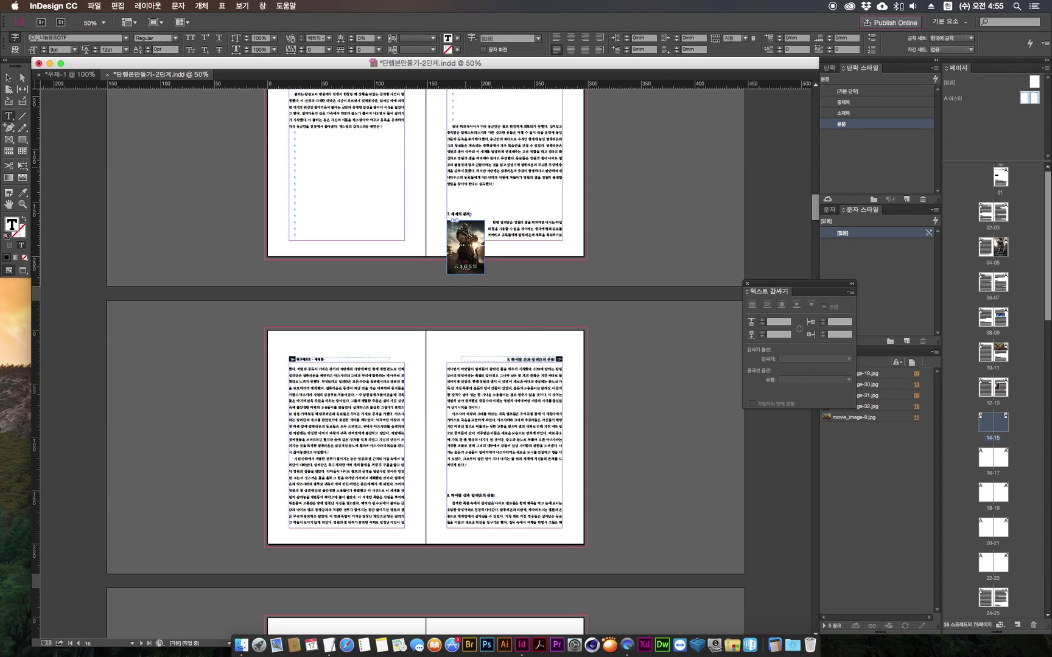
pyautogui.press('BackSpace')
pyautogui.press('BackSpace')
pyautogui.press('BackSpace')
pyautogui.press('BackSpace')
pyautogui.press('BackSpace')
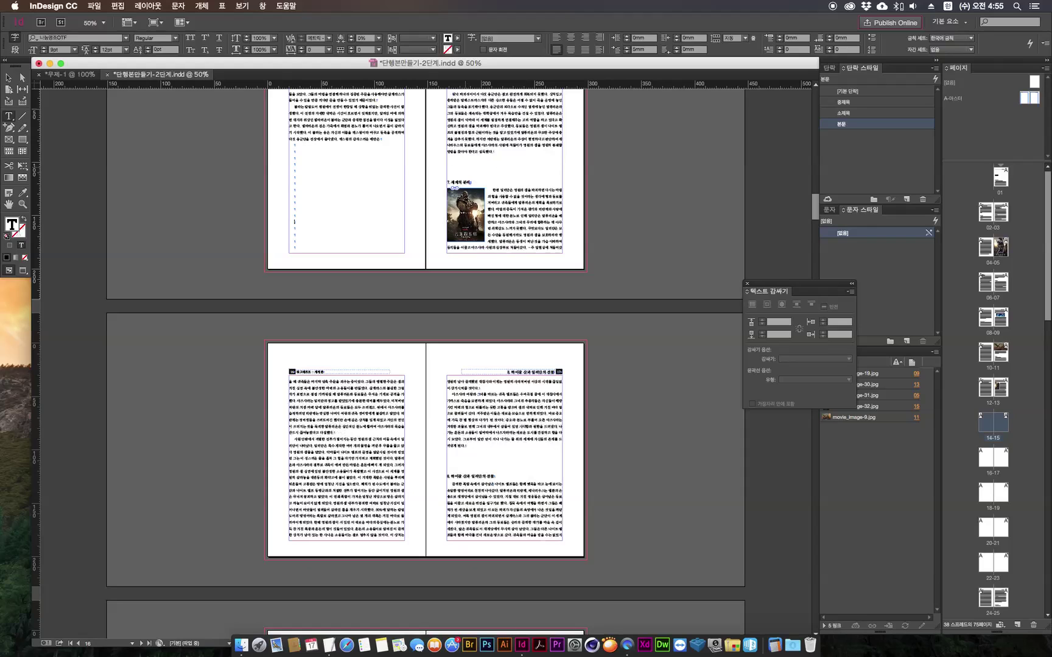
# Set the page 15 poster's object reference point to the top outside corner and its anchored position to the text frame's outer edge.
pyautogui.press('Escape')
pyautogui.click(465, 213)
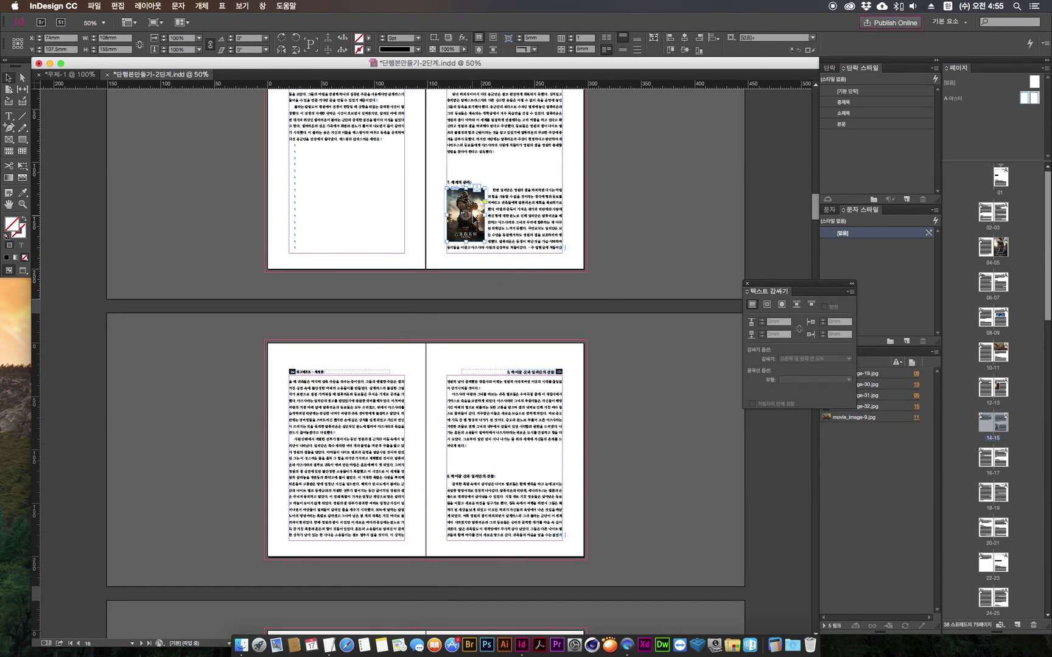
pyautogui.rightClick(474, 219)
pyautogui.moveTo(538, 306)
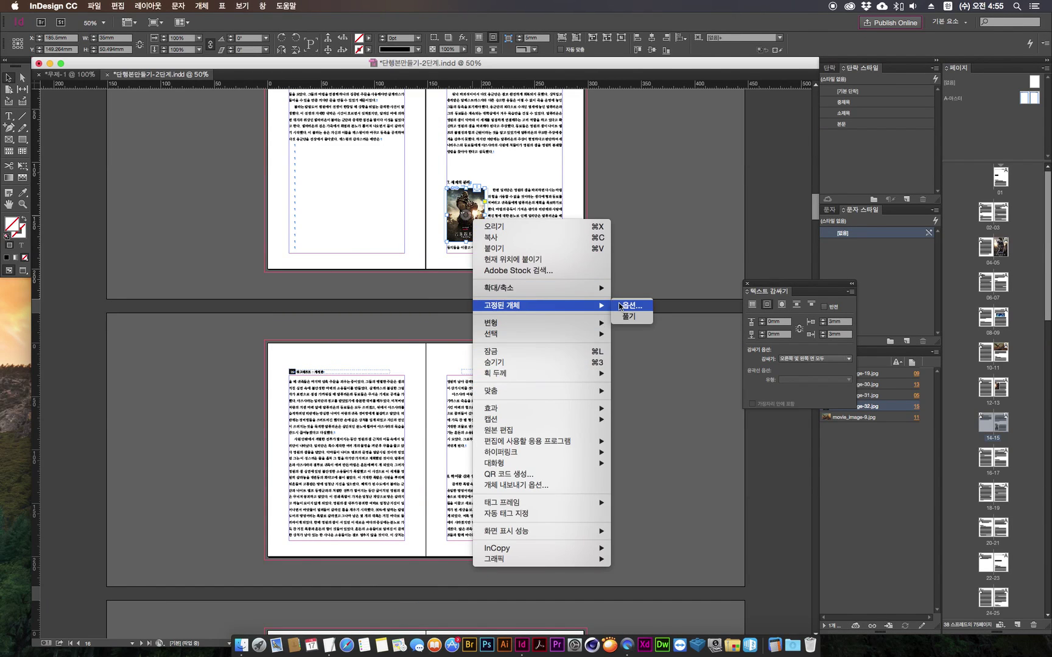
pyautogui.click(619, 302)
pyautogui.moveTo(730, 187); pyautogui.dragTo(741, 184)
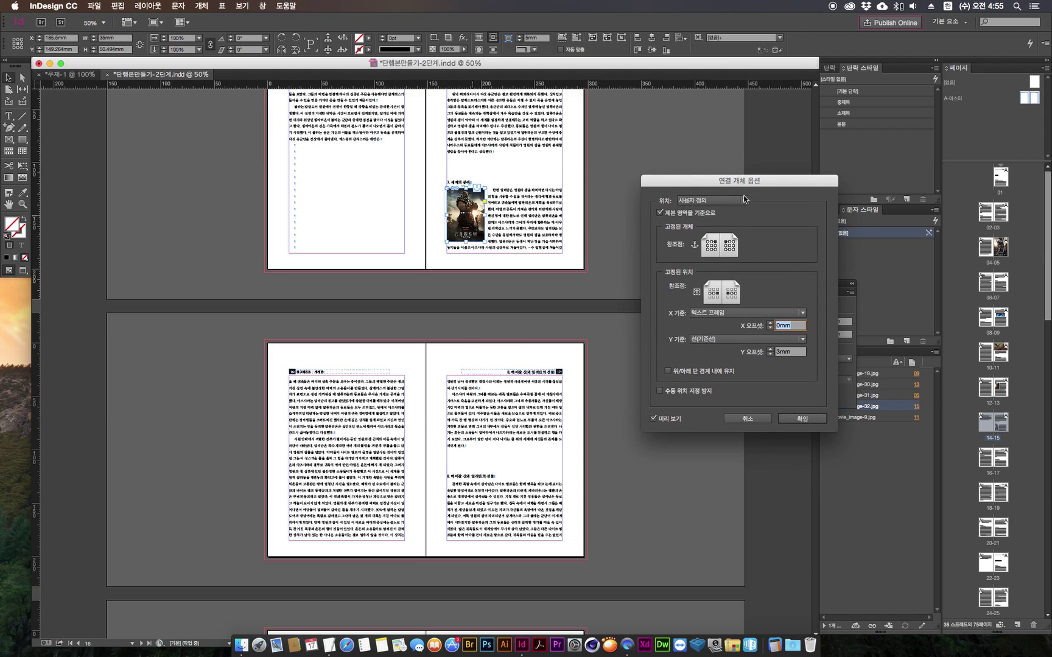
pyautogui.click(734, 244)
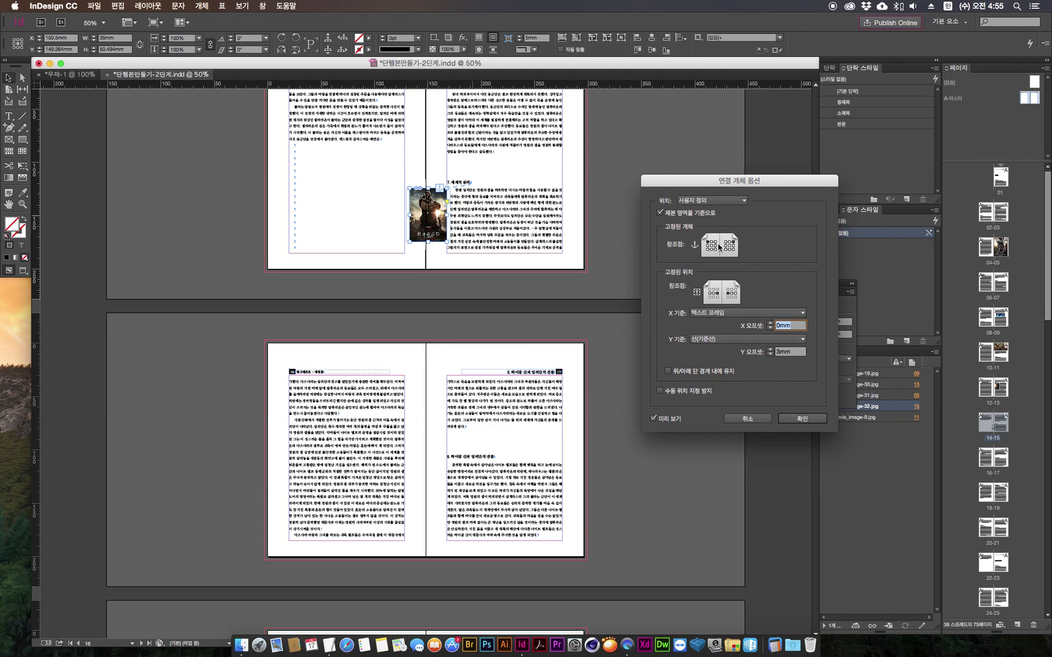
pyautogui.click(710, 296)
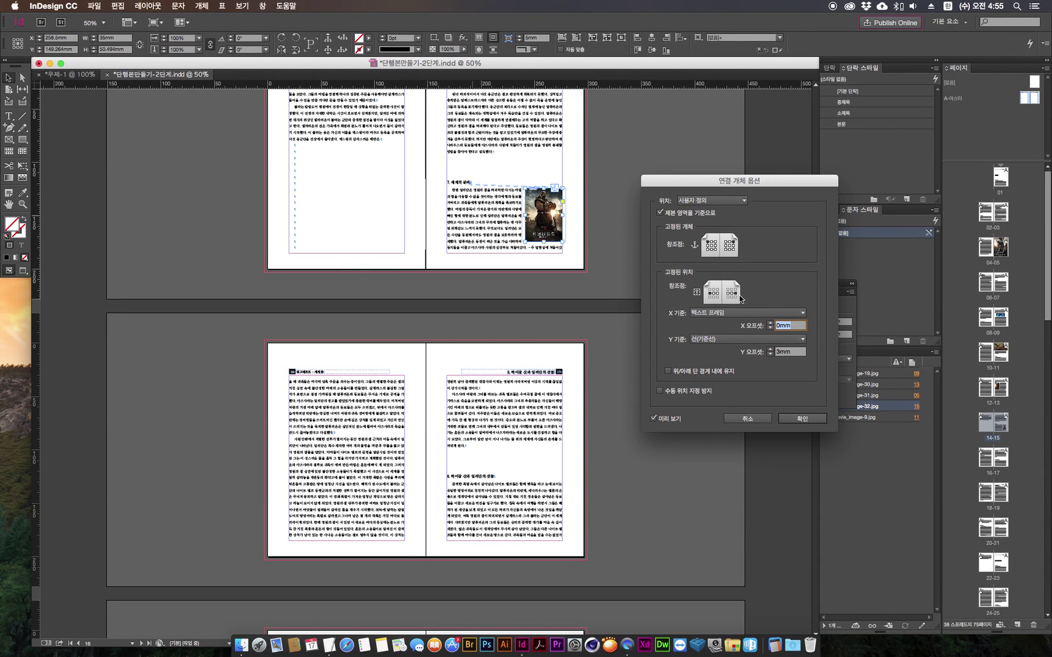
pyautogui.click(808, 419)
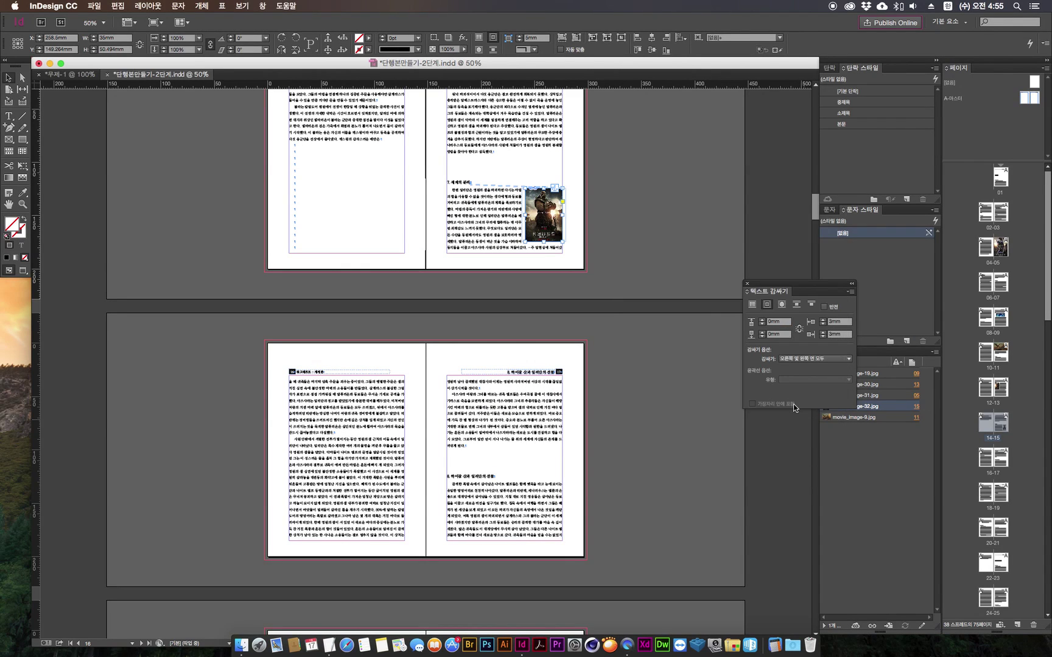
# Add empty paragraphs among the blank lines on page 14 to push the heading "7. 세계의 분리" and its outer-aligned poster onto page 16.
pyautogui.doubleClick(308, 170)
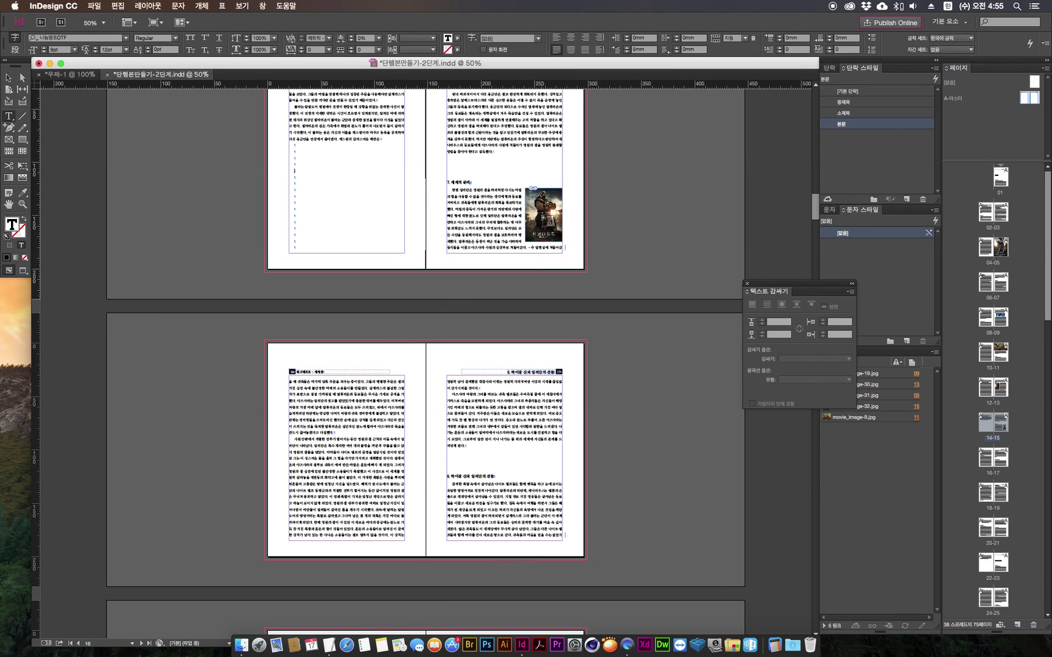
pyautogui.press('Return')
pyautogui.press('Return')
pyautogui.press('Return')
pyautogui.press('Return')
pyautogui.press('Return')
pyautogui.press('Return')
pyautogui.press('Return')
pyautogui.press('Return')
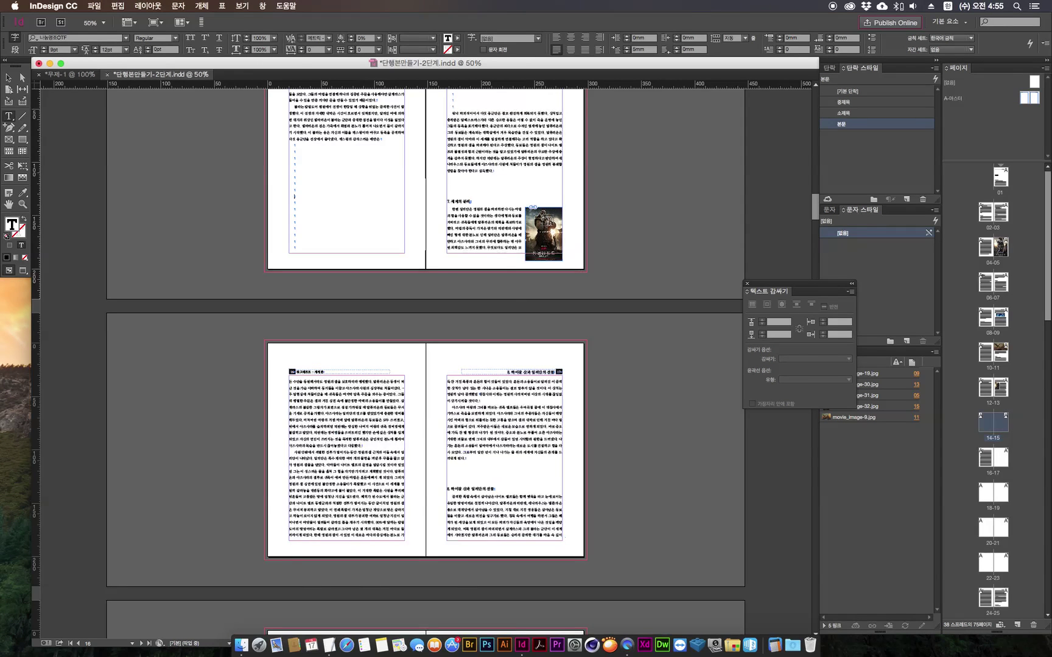
pyautogui.press('Return')
pyautogui.press('Return')
pyautogui.press('Return')
pyautogui.press('Return')
pyautogui.press('Return')
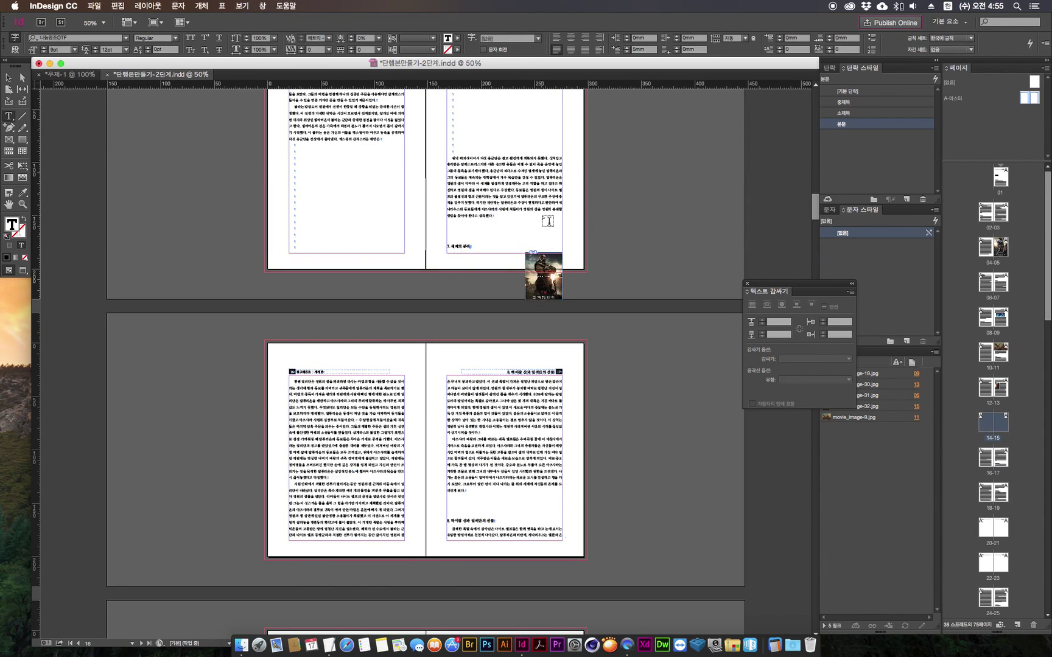
pyautogui.press('Return')
pyautogui.press('Return')
pyautogui.press('Return')
pyautogui.press('Return')
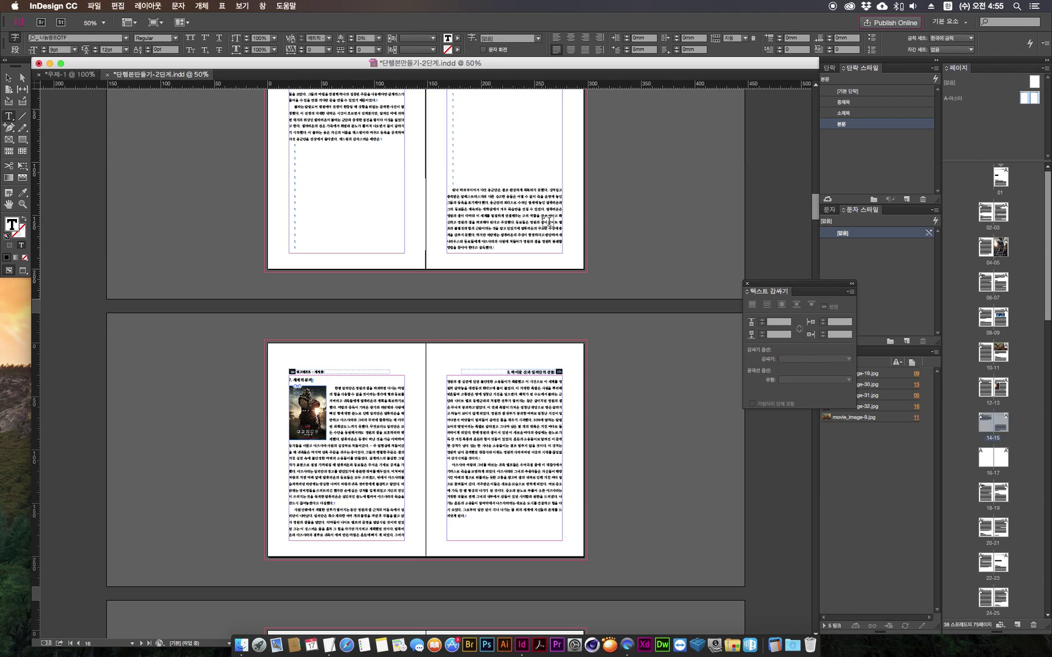
# Review the anchored object options of the poster under the chapter 7 heading on page 16.
pyautogui.press('Escape')
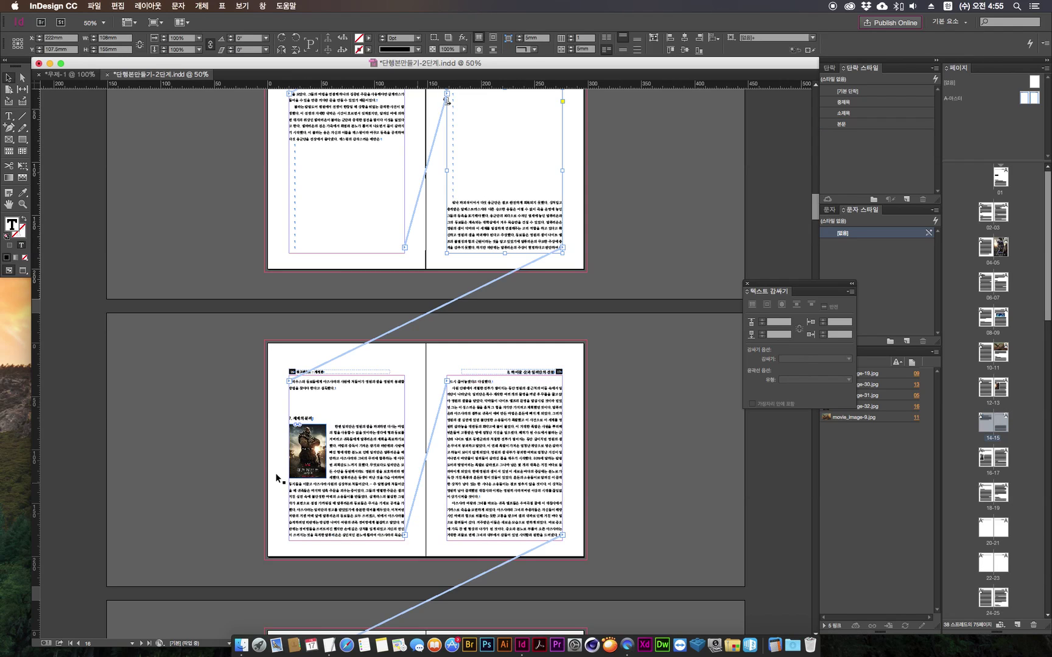
pyautogui.click(315, 448)
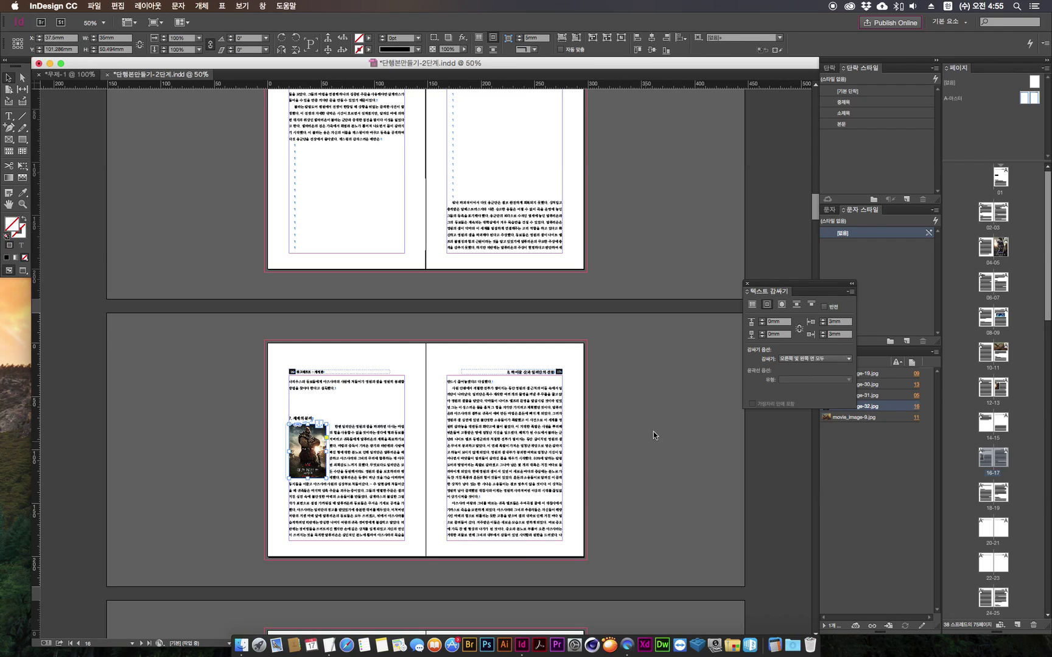
pyautogui.rightClick(321, 439)
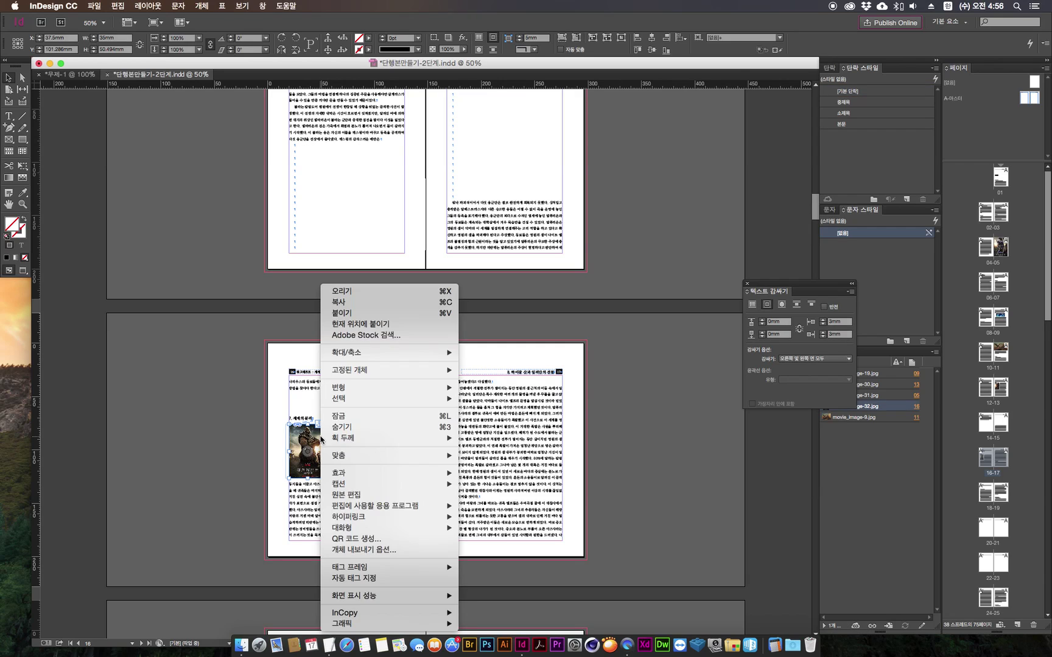
pyautogui.moveTo(365, 373)
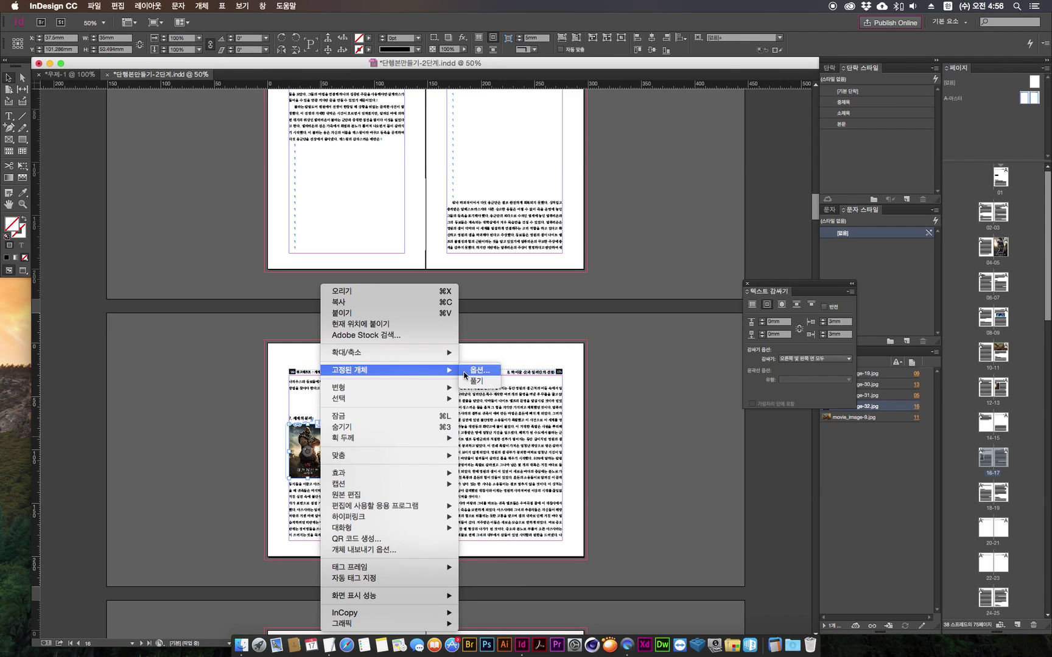
pyautogui.click(465, 372)
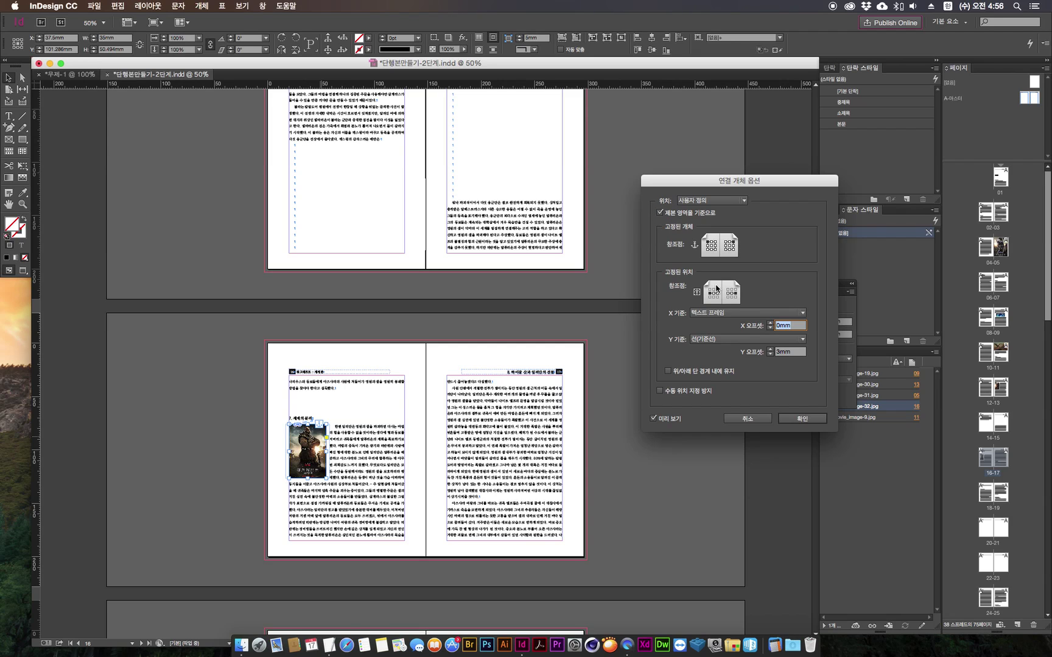
pyautogui.click(802, 419)
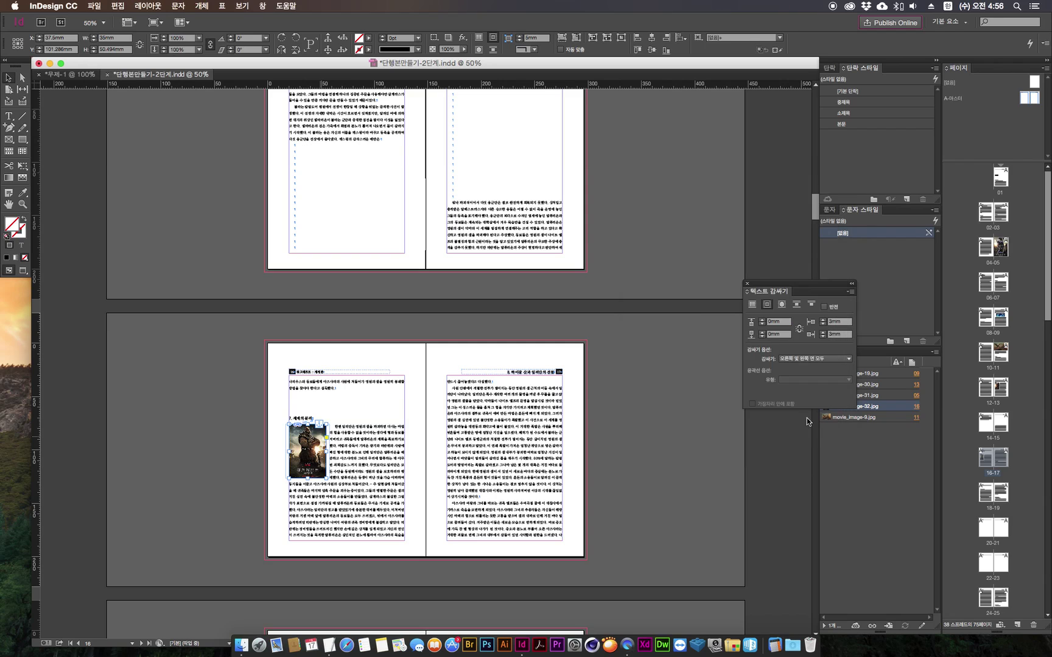
pyautogui.click(688, 371)
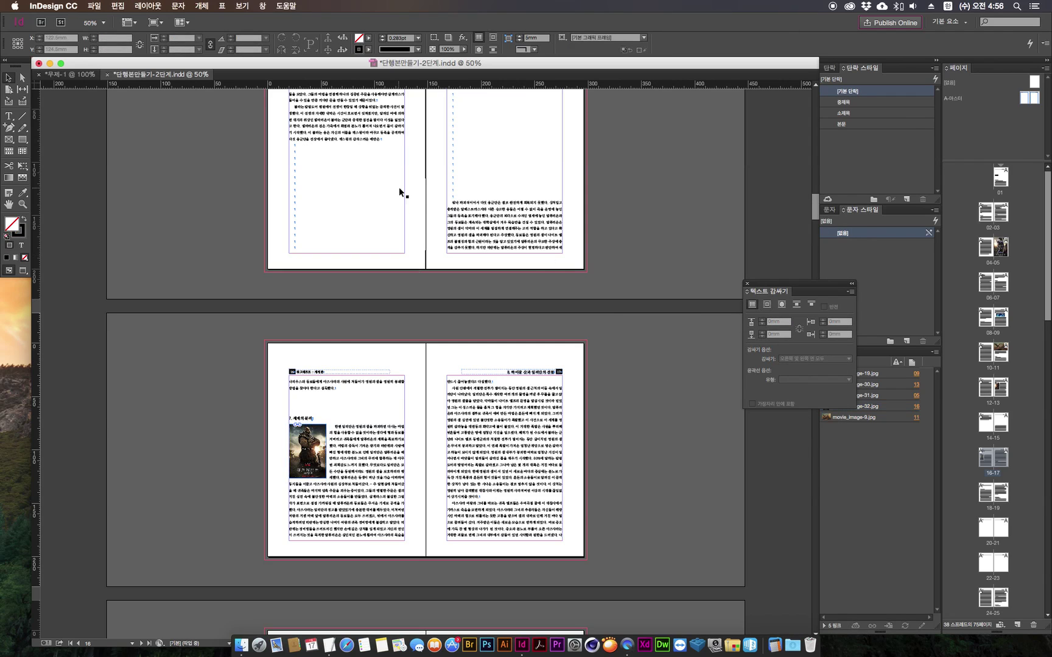
# Try to anchor the large landscape image on page 11 to the heading "6. 고대의 전쟁".
pyautogui.scroll(10, 406, 173)
pyautogui.scroll(3, 394, 289)
pyautogui.scroll(-1, 390, 362)
pyautogui.click(387, 365)
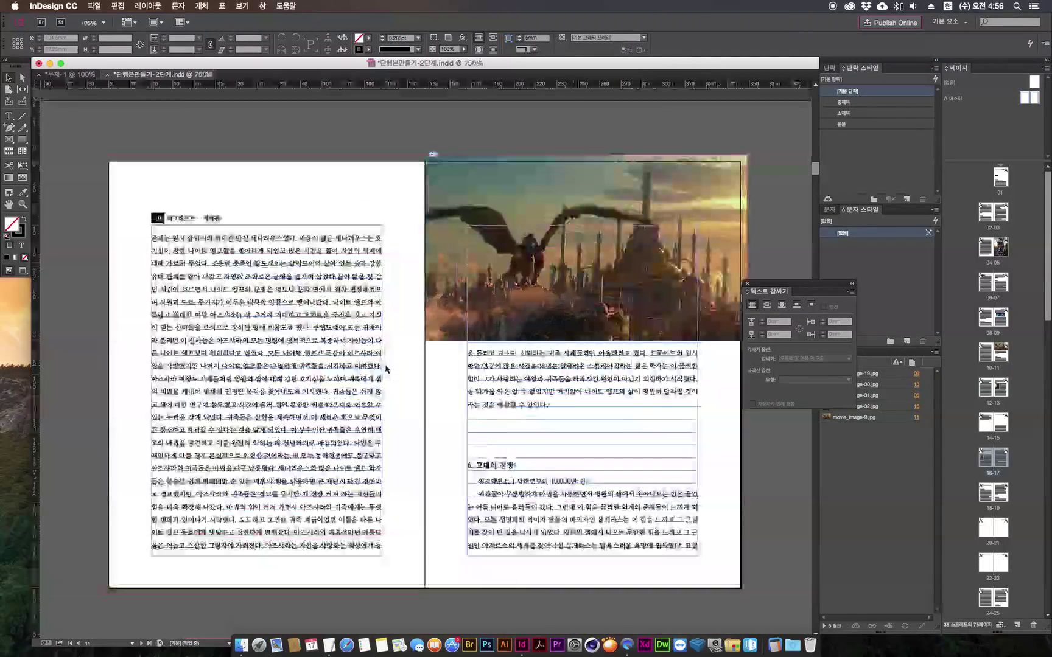
pyautogui.click(518, 303)
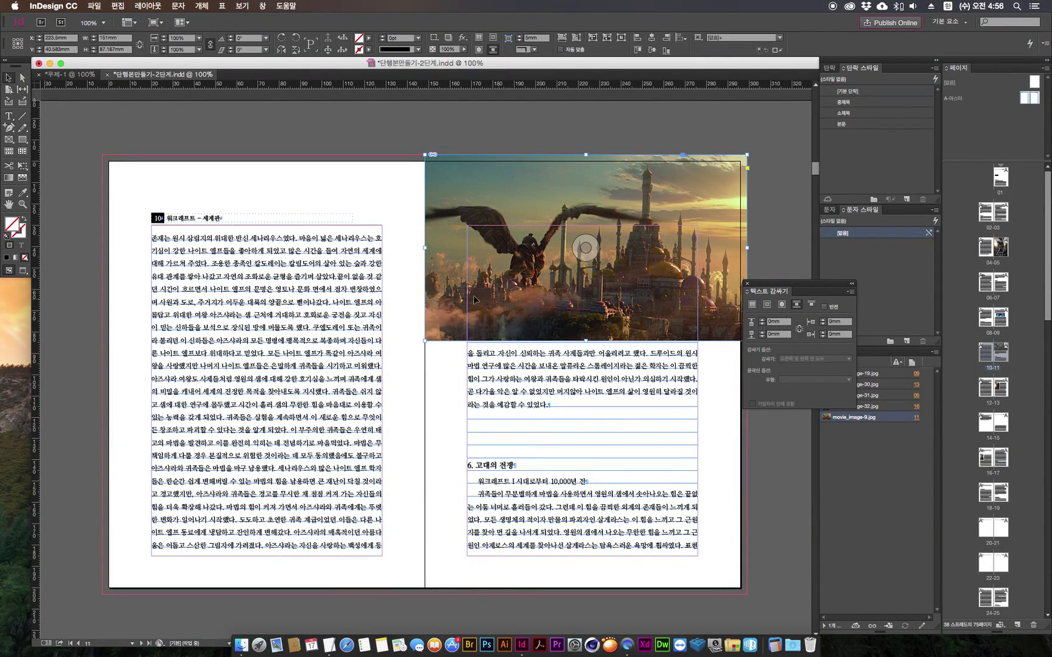
pyautogui.moveTo(801, 290); pyautogui.dragTo(814, 304)
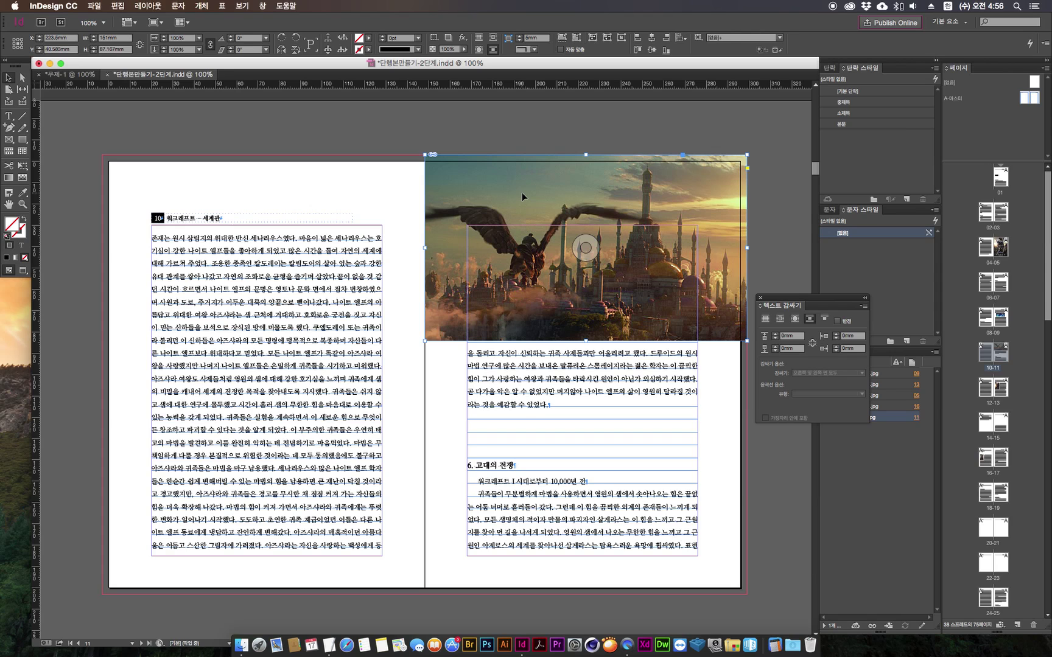
pyautogui.click(442, 385)
pyautogui.click(453, 272)
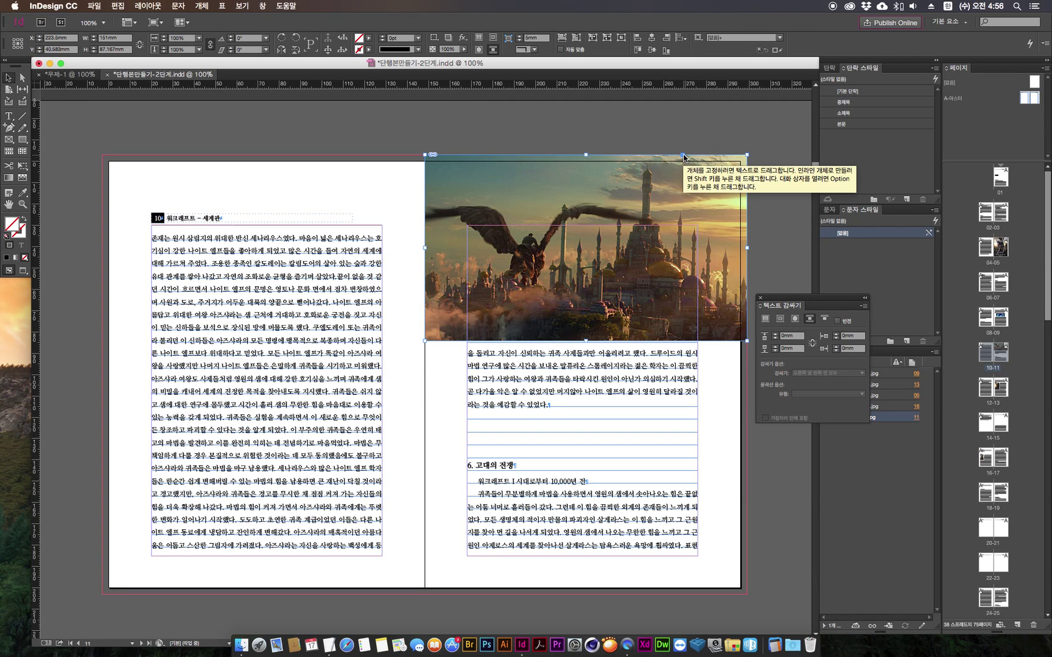
pyautogui.moveTo(683, 157)
pyautogui.mouseDown()
pyautogui.moveTo(300, 243)
pyautogui.moveTo(313, 369)
pyautogui.moveTo(484, 464)
pyautogui.moveTo(522, 473)
pyautogui.mouseUp()
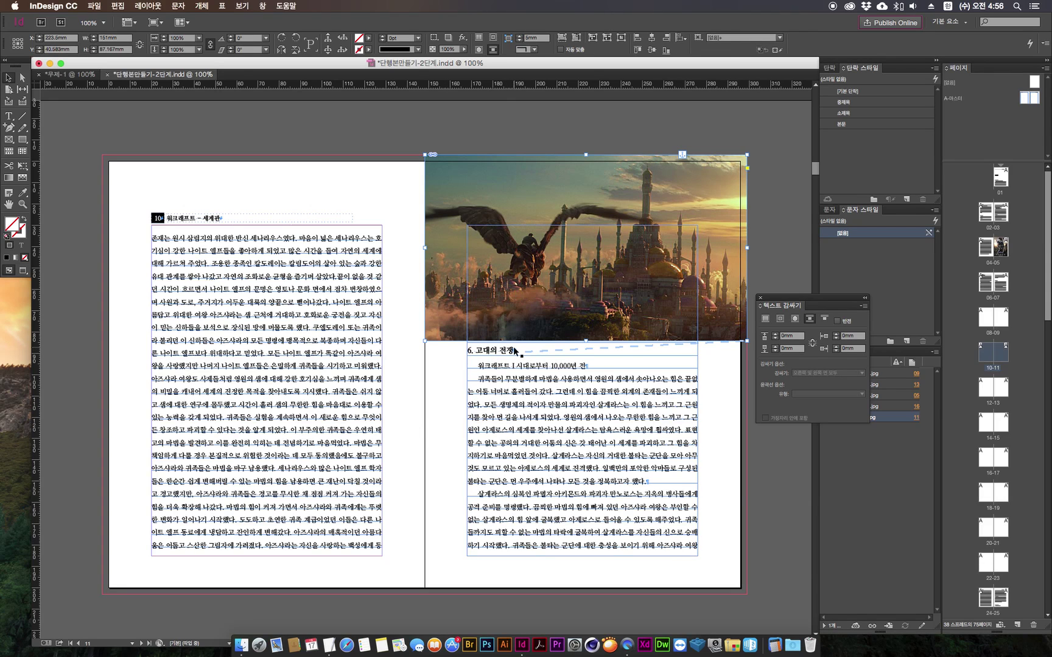
pyautogui.press('super+z')
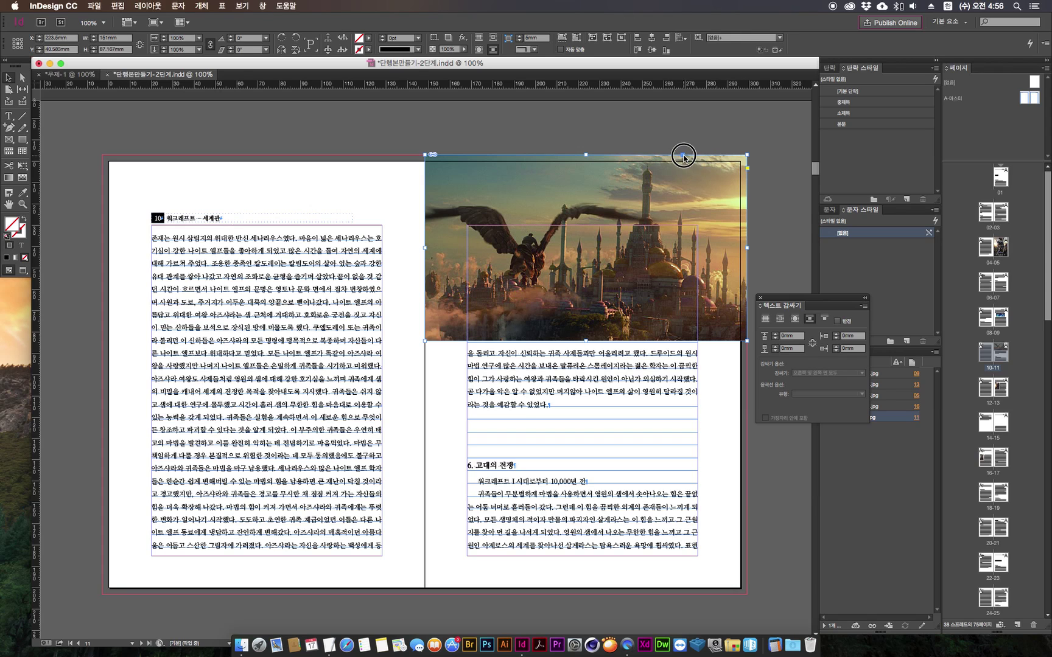
# Anchor the large image on page 11 to the body text on page 10 and review its anchored object options.
pyautogui.click(226, 423)
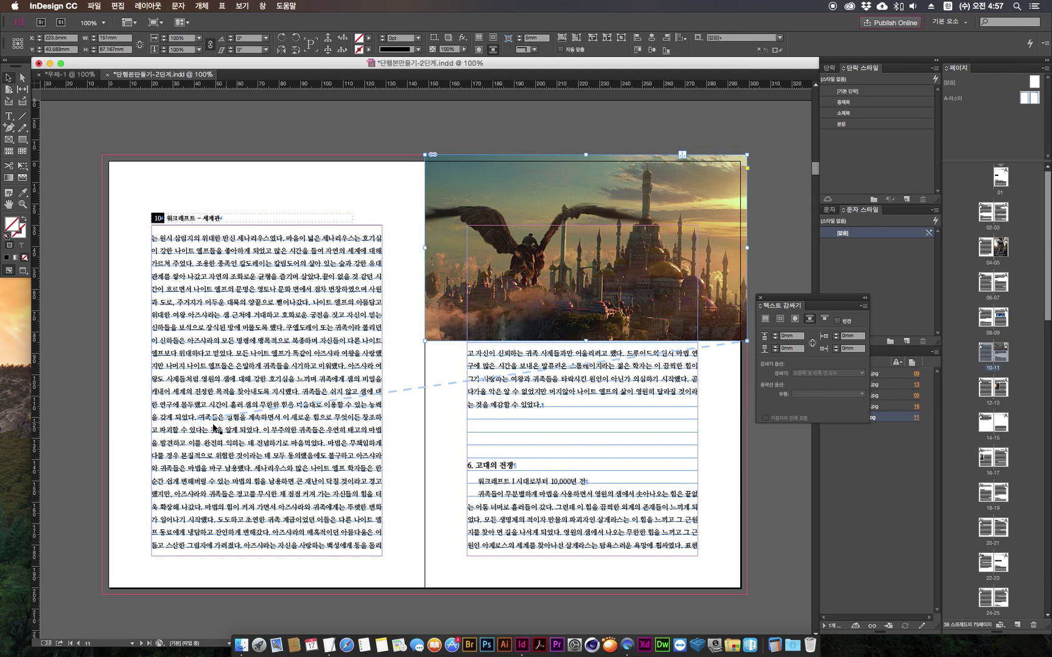
pyautogui.press('Escape')
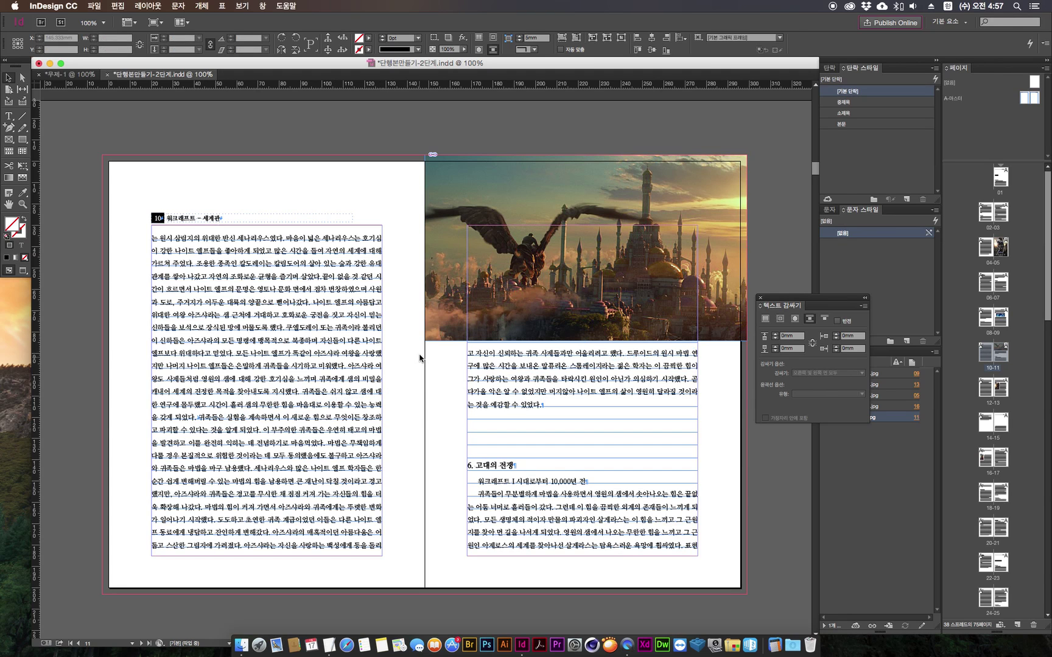
pyautogui.click(471, 183)
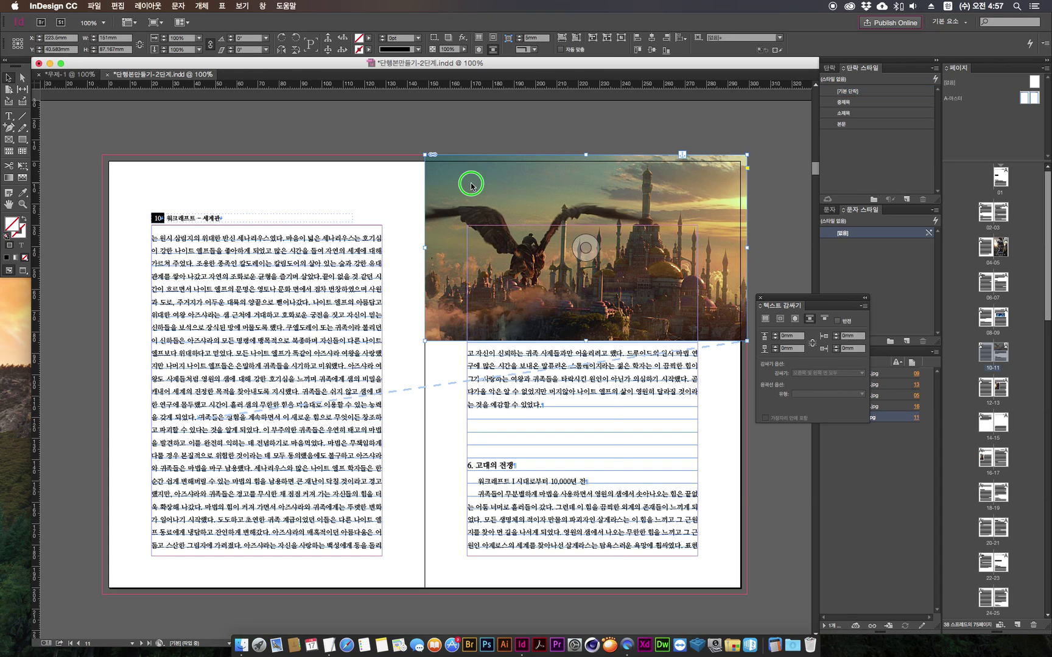
pyautogui.rightClick(471, 183)
pyautogui.moveTo(536, 276)
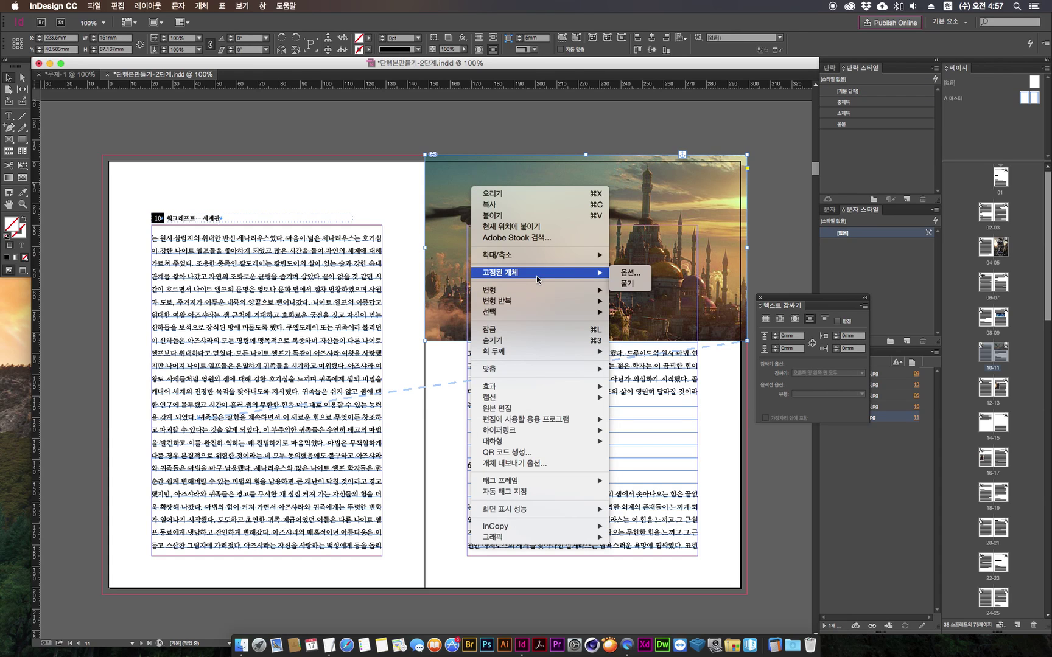
pyautogui.click(640, 275)
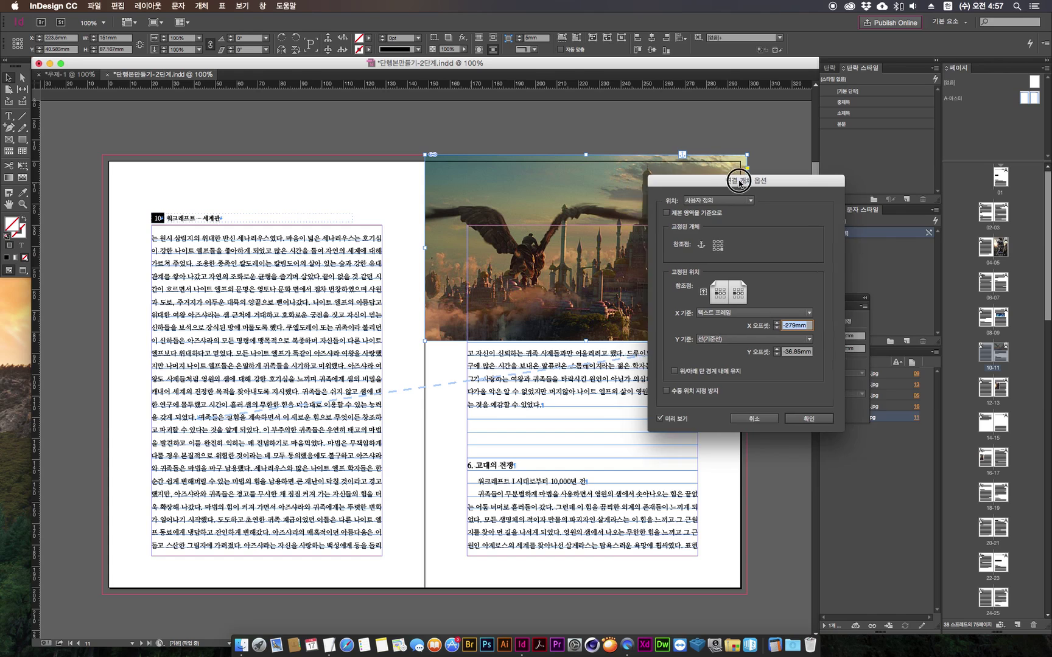
pyautogui.moveTo(731, 179); pyautogui.dragTo(789, 203)
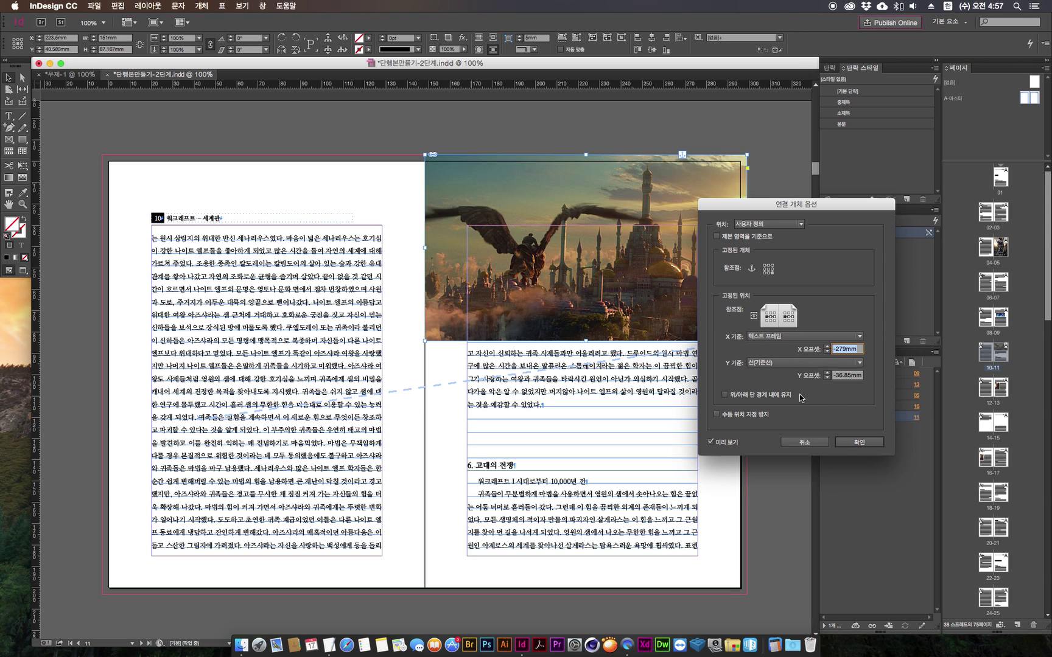
pyautogui.click(852, 443)
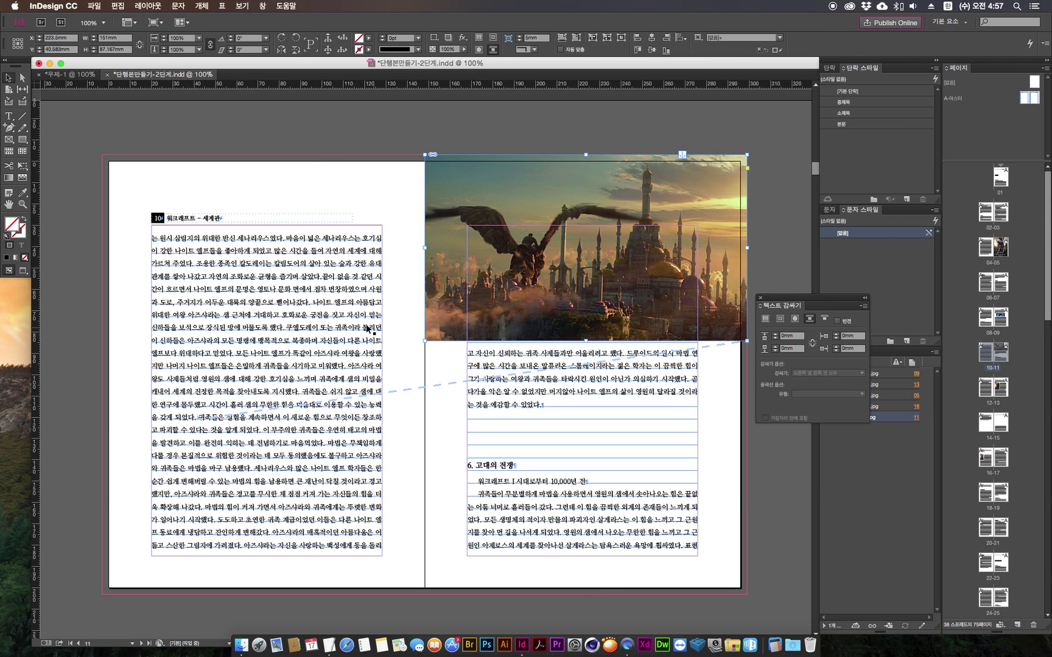
# Test how the anchored image follows the text by adding and deleting empty paragraphs in the page 10 body text.
pyautogui.doubleClick(313, 305)
pyautogui.press('Return')
pyautogui.press('Return')
pyautogui.press('Return')
pyautogui.press('Return')
pyautogui.press('Return')
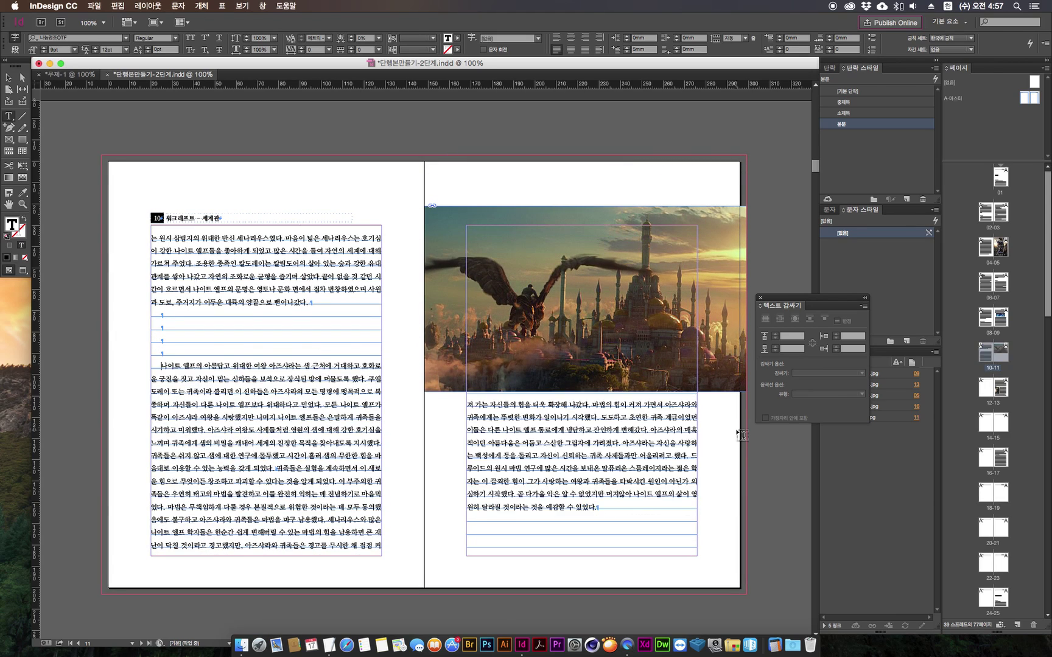
pyautogui.press('BackSpace')
pyautogui.press('BackSpace')
pyautogui.press('BackSpace')
pyautogui.press('BackSpace')
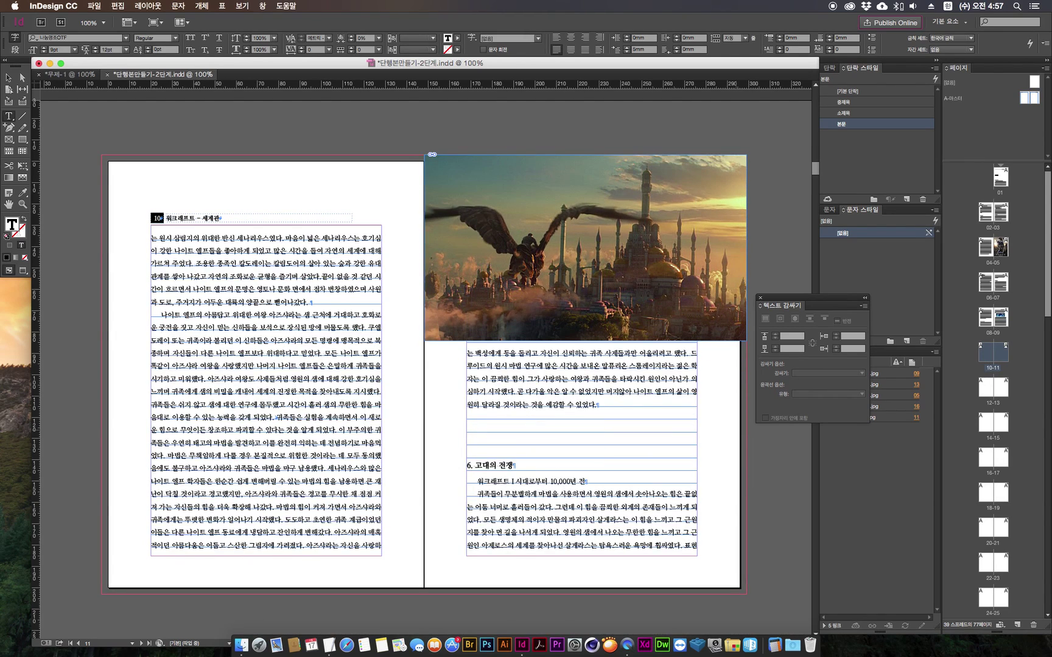
pyautogui.press('Return')
pyautogui.press('Return')
pyautogui.press('Return')
pyautogui.press('Return')
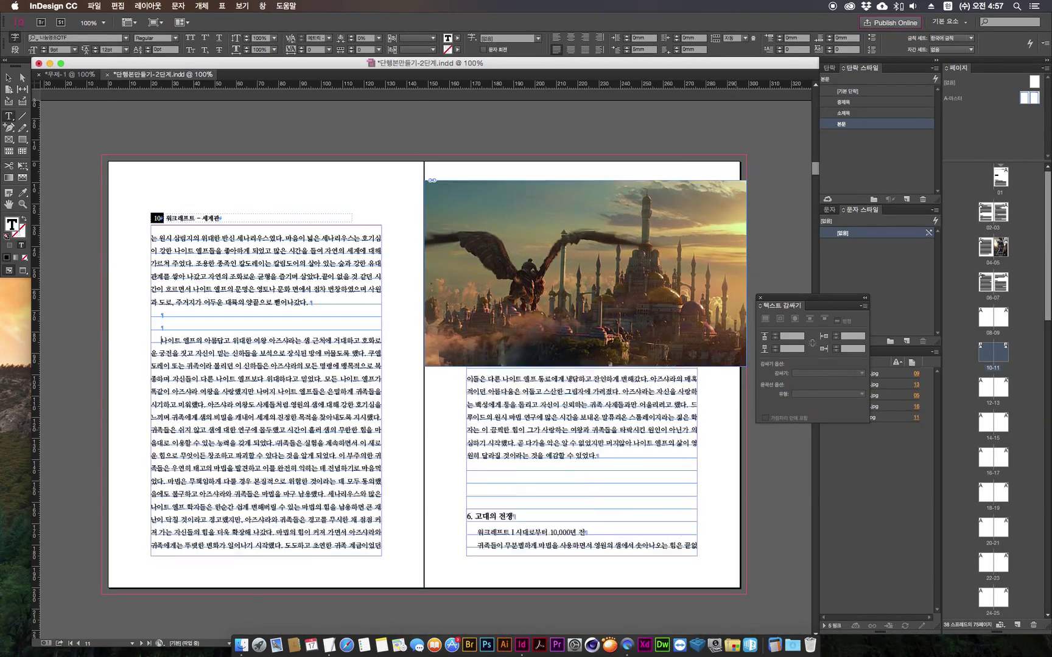
pyautogui.press('BackSpace')
pyautogui.press('BackSpace')
pyautogui.press('BackSpace')
pyautogui.press('BackSpace')
pyautogui.press('BackSpace')
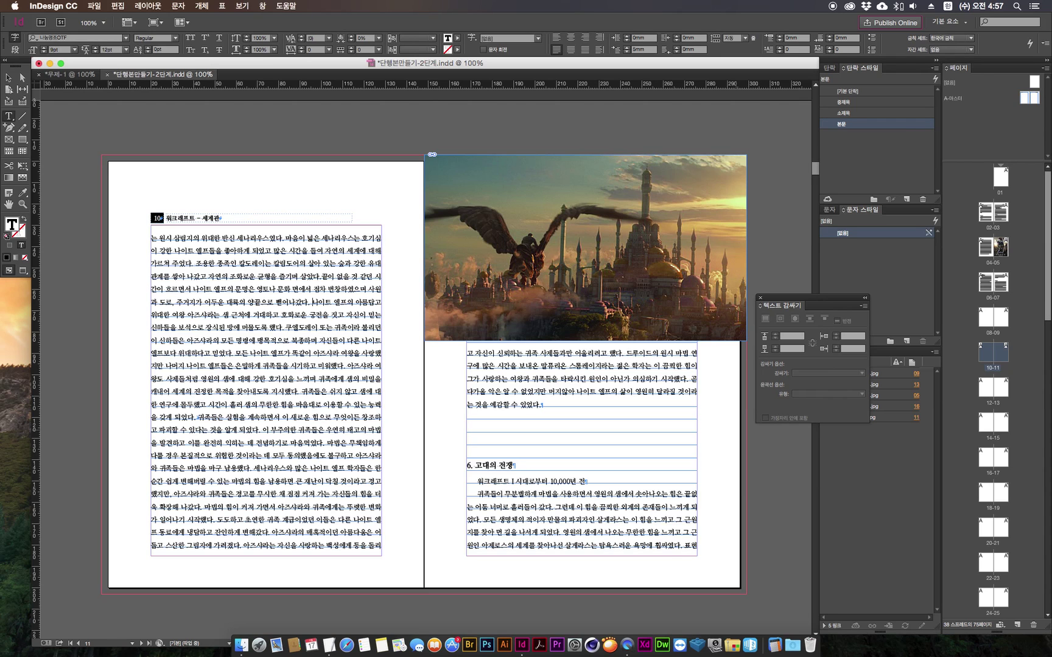
pyautogui.press('Escape')
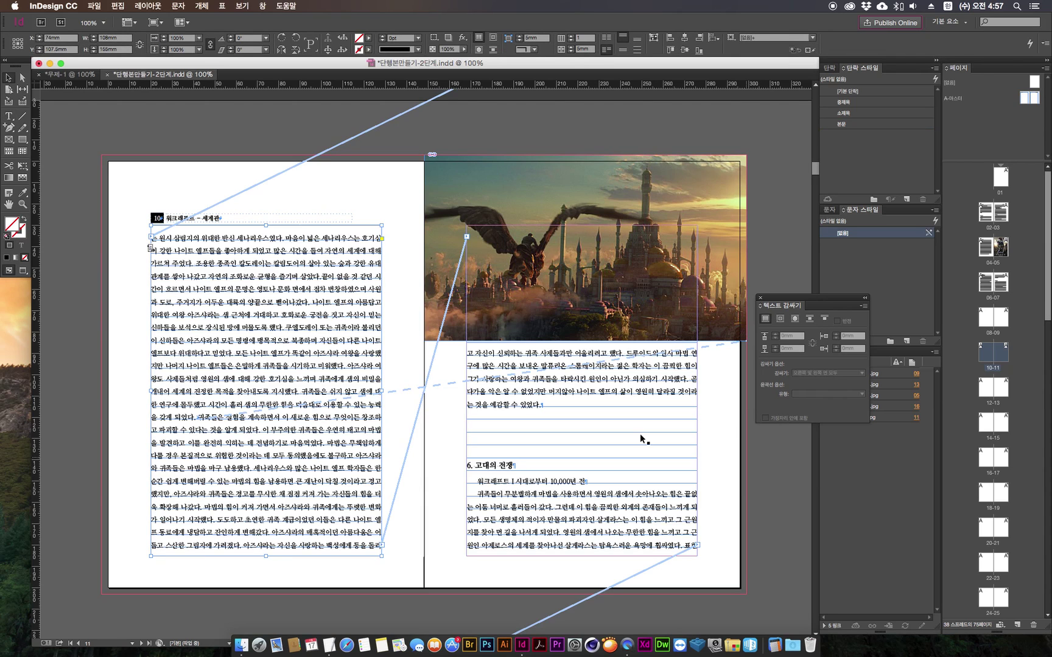
# Set Y 기준 (Y Relative To) to 페이지 가장자리 (Page Edge) in the anchored object options of the page 11 image.
pyautogui.click(436, 264)
pyautogui.rightClick(436, 264)
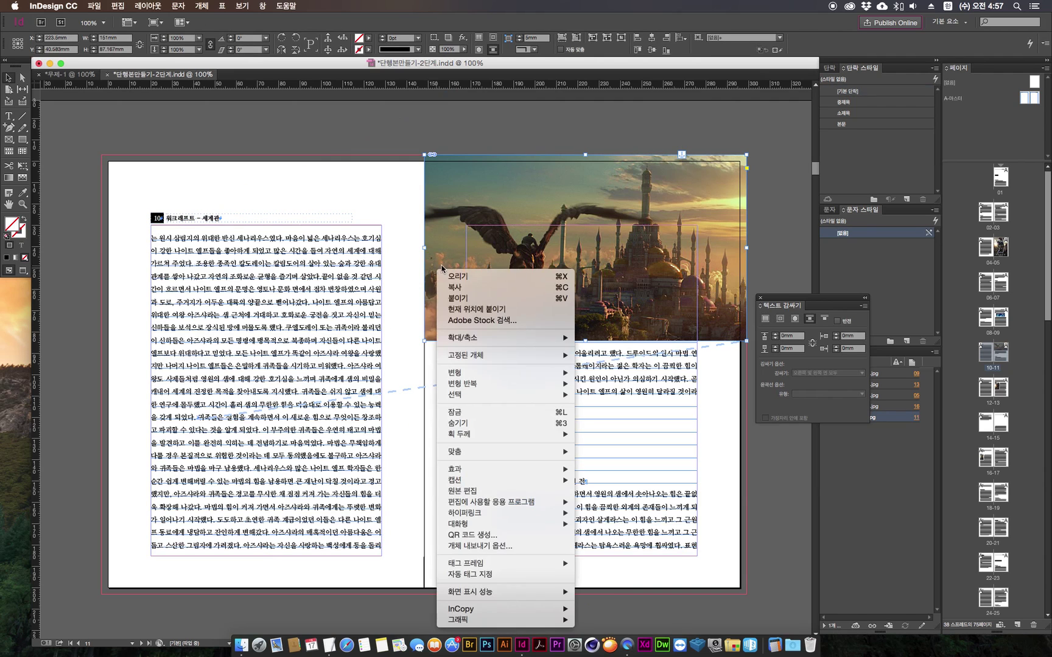
pyautogui.moveTo(505, 355)
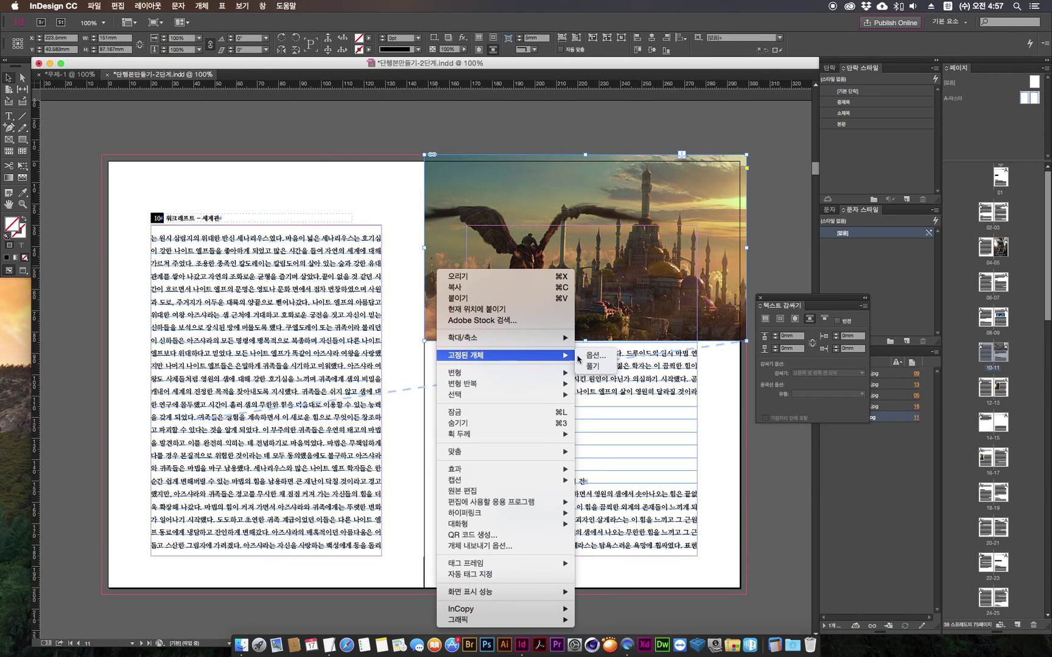
pyautogui.click(610, 359)
pyautogui.moveTo(772, 211); pyautogui.dragTo(736, 268)
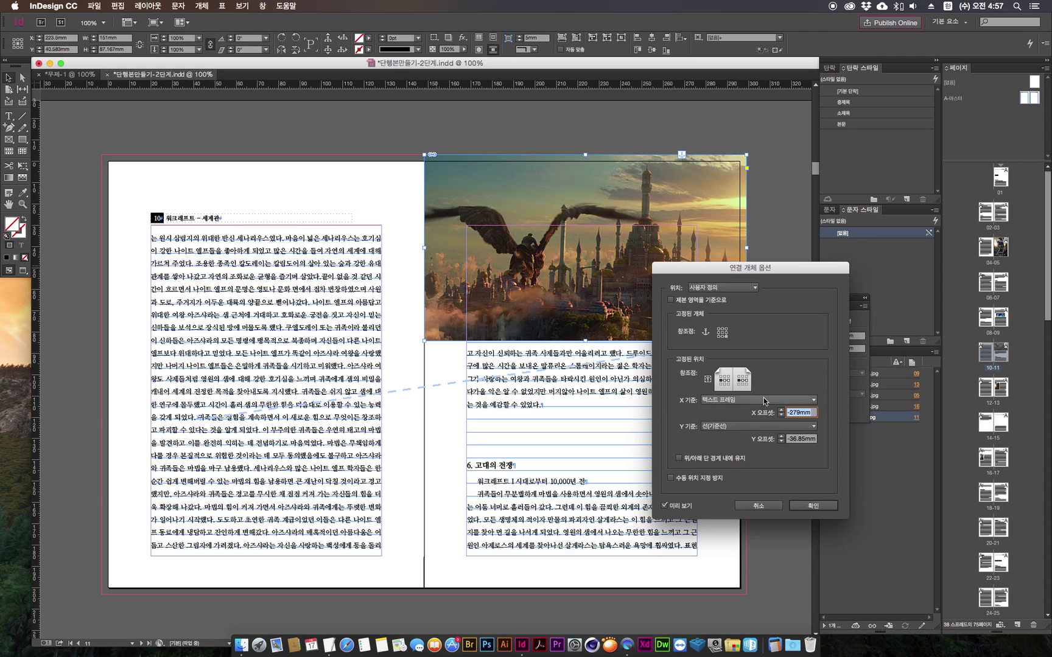
pyautogui.click(712, 427)
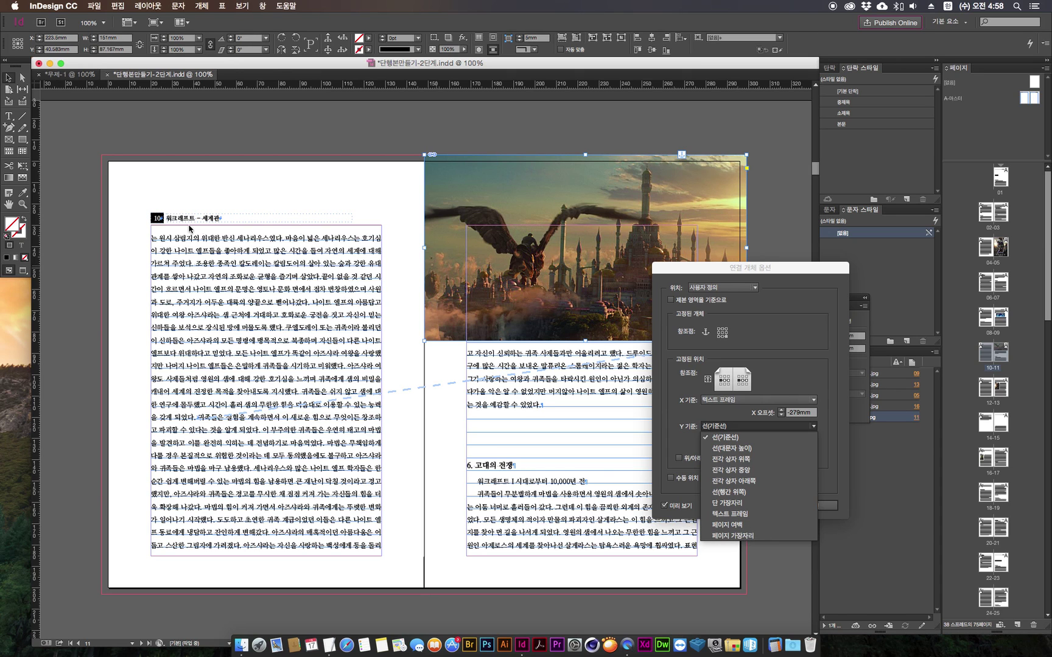
pyautogui.click(733, 524)
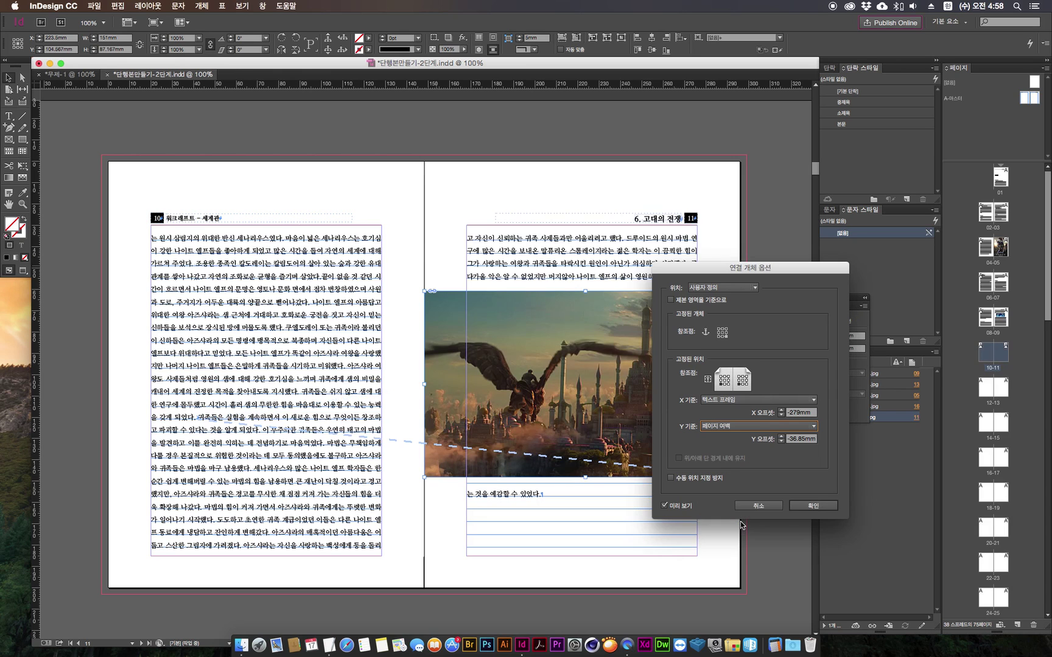
pyautogui.moveTo(705, 265); pyautogui.dragTo(804, 229)
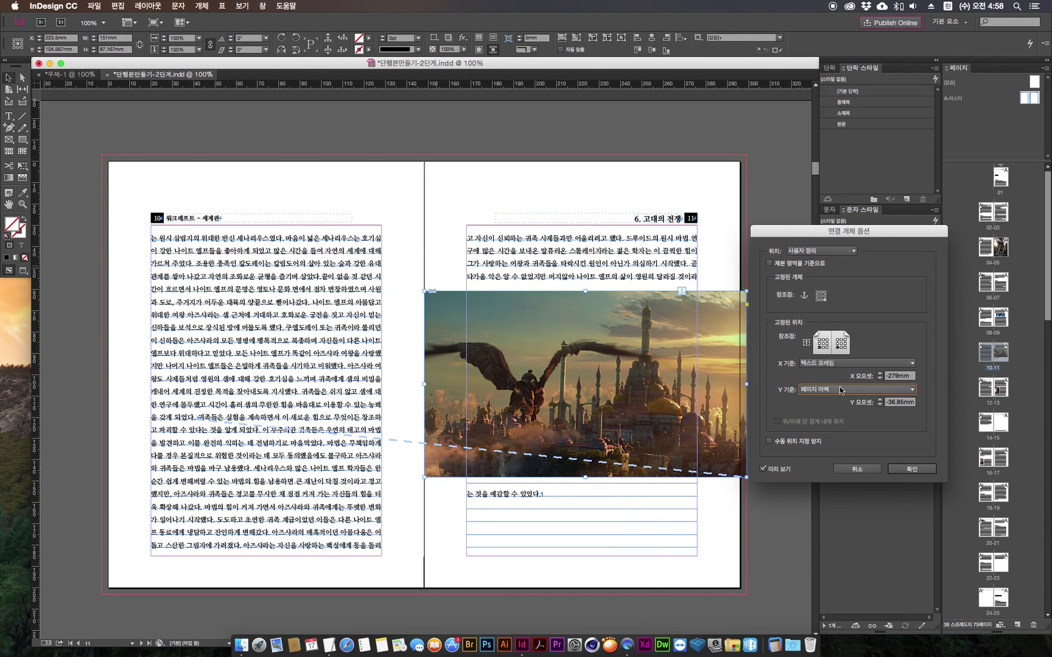
pyautogui.click(826, 390)
pyautogui.click(832, 499)
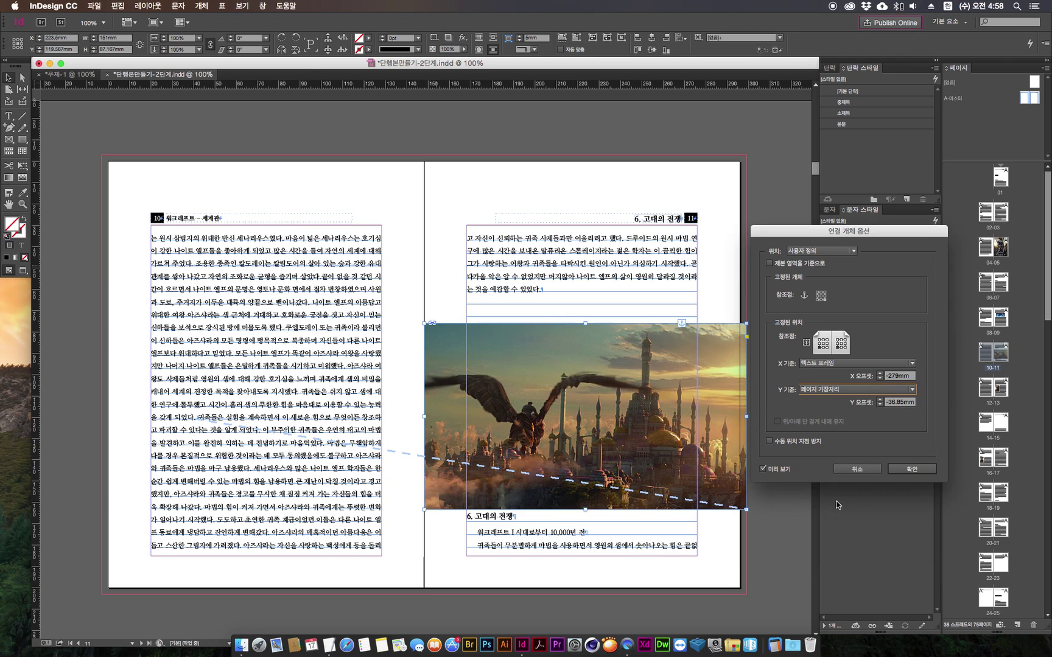
# Set the image's Y offset to 0 mm and its anchored object reference point to the top right corner.
pyautogui.click(893, 403)
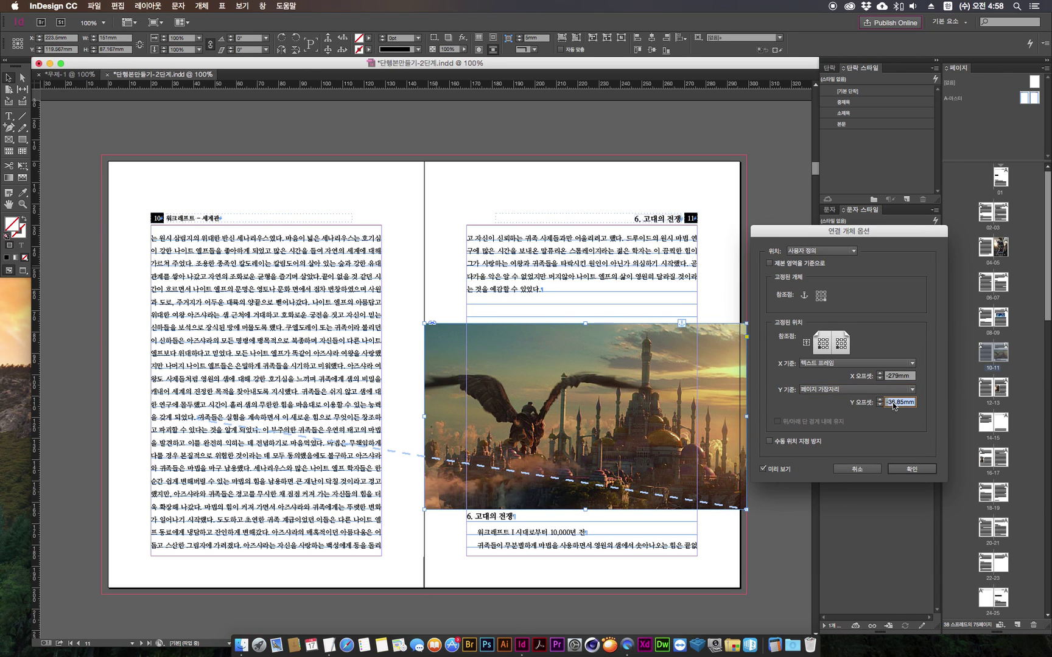
pyautogui.write('0')
pyautogui.press('Tab')
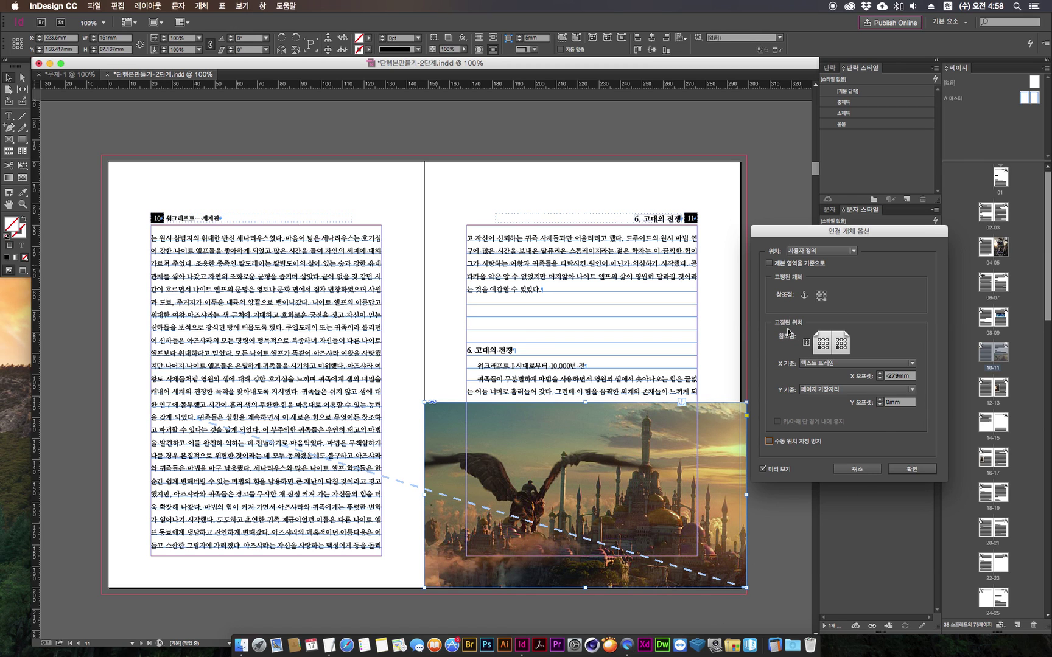
pyautogui.click(824, 295)
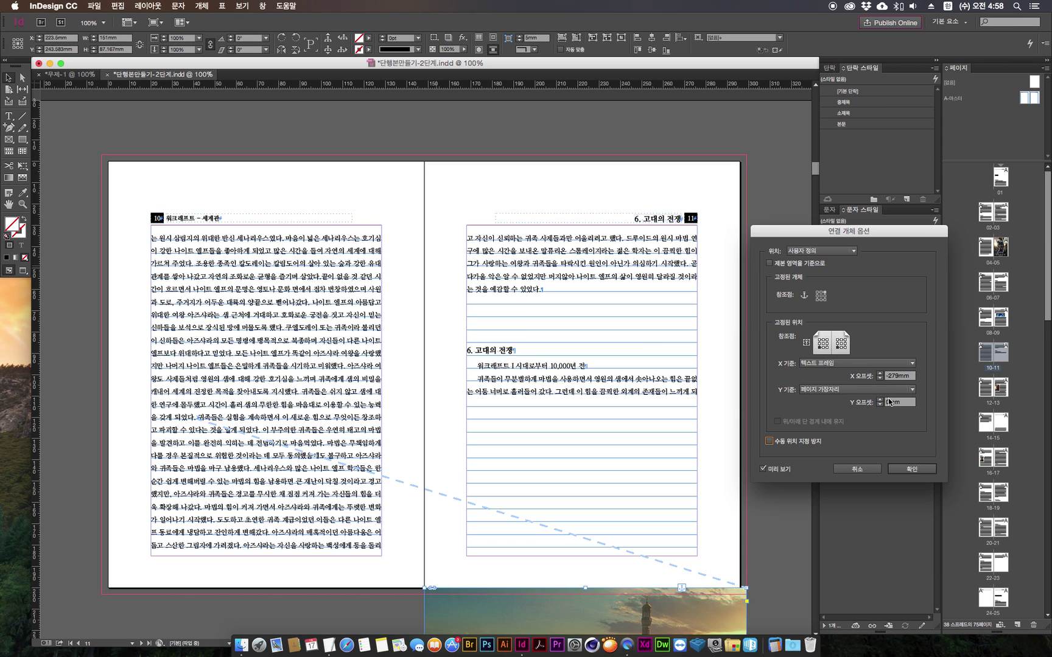
# Choose the facing anchored position reference point, keep Y 기준 on 페이지 가장자리 (Page Edge), and set the image's X offset to 0 mm.
pyautogui.click(846, 343)
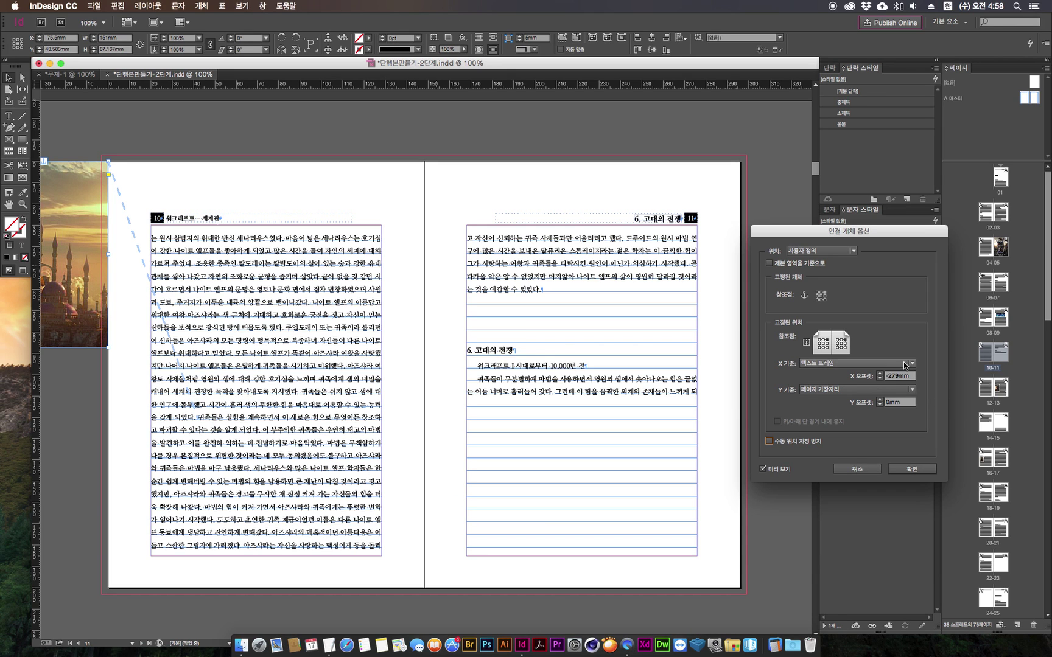
pyautogui.click(860, 389)
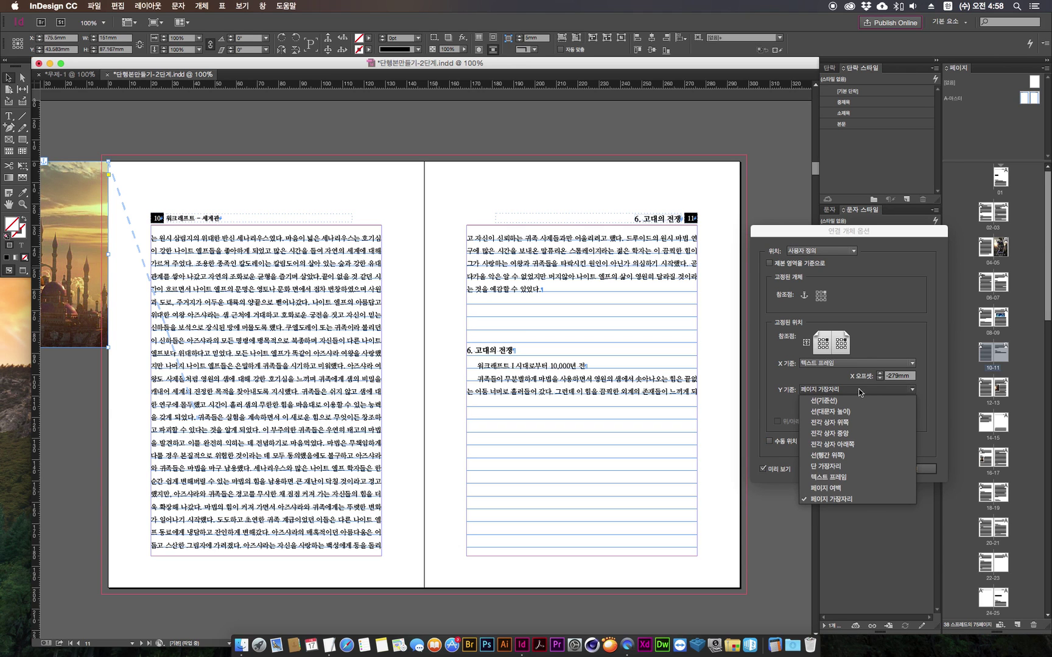
pyautogui.click(862, 502)
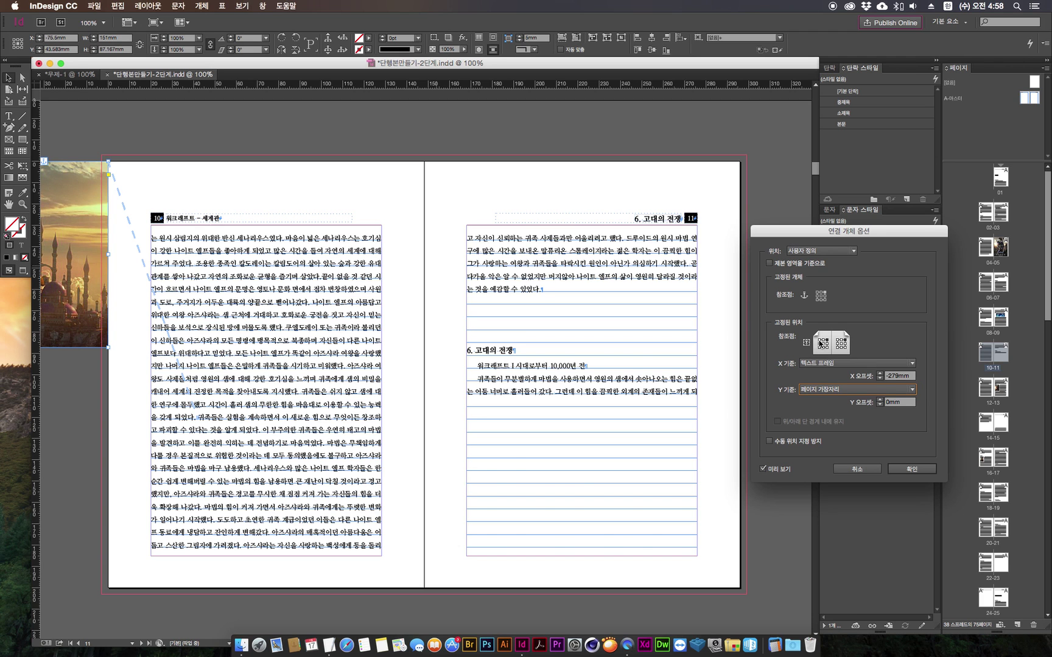
pyautogui.click(845, 346)
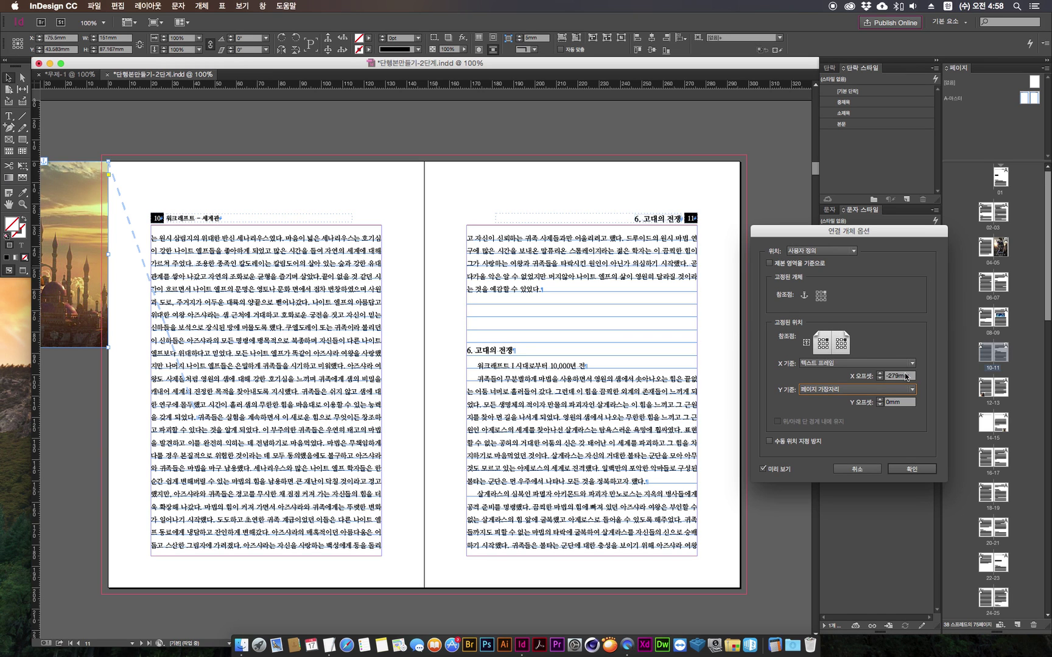
pyautogui.click(896, 376)
pyautogui.write('0')
pyautogui.press('Tab')
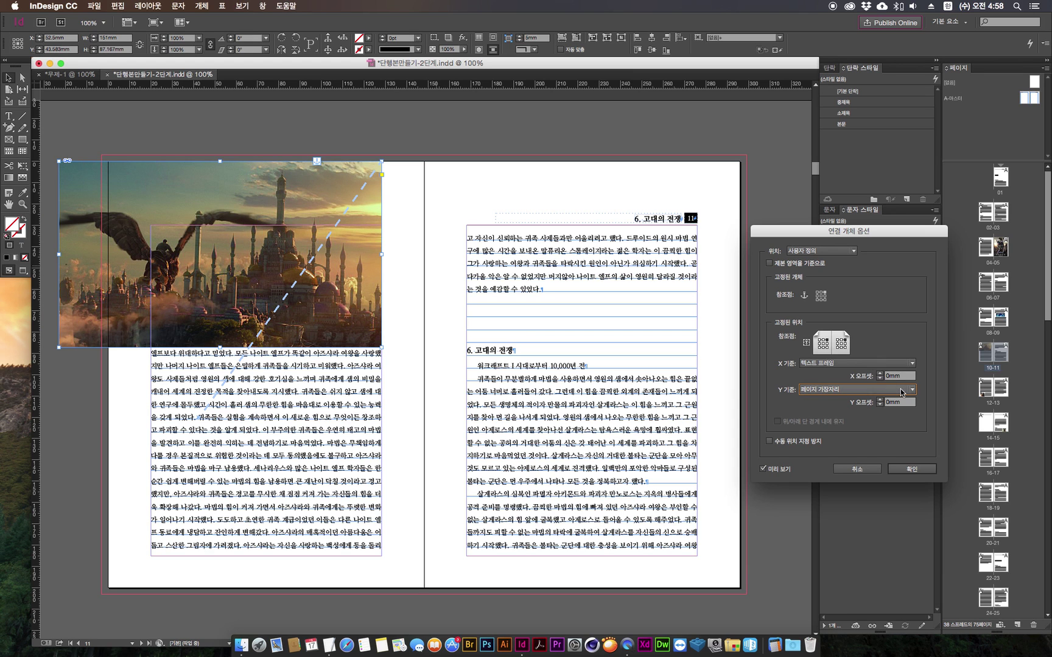
# Increase the image's X offset to 140 mm, and fine-tune it to 171 mm to line it up with page 11's outer bleed.
pyautogui.click(880, 374)
pyautogui.click(879, 373)
pyautogui.click(879, 373)
pyautogui.click(880, 374)
pyautogui.click(880, 374)
pyautogui.click(879, 374)
pyautogui.click(879, 374)
pyautogui.click(880, 375)
pyautogui.click(881, 374)
pyautogui.click(880, 374)
pyautogui.click(880, 375)
pyautogui.click(881, 374)
pyautogui.click(881, 374)
pyautogui.click(880, 374)
pyautogui.write('140')
pyautogui.press('Tab')
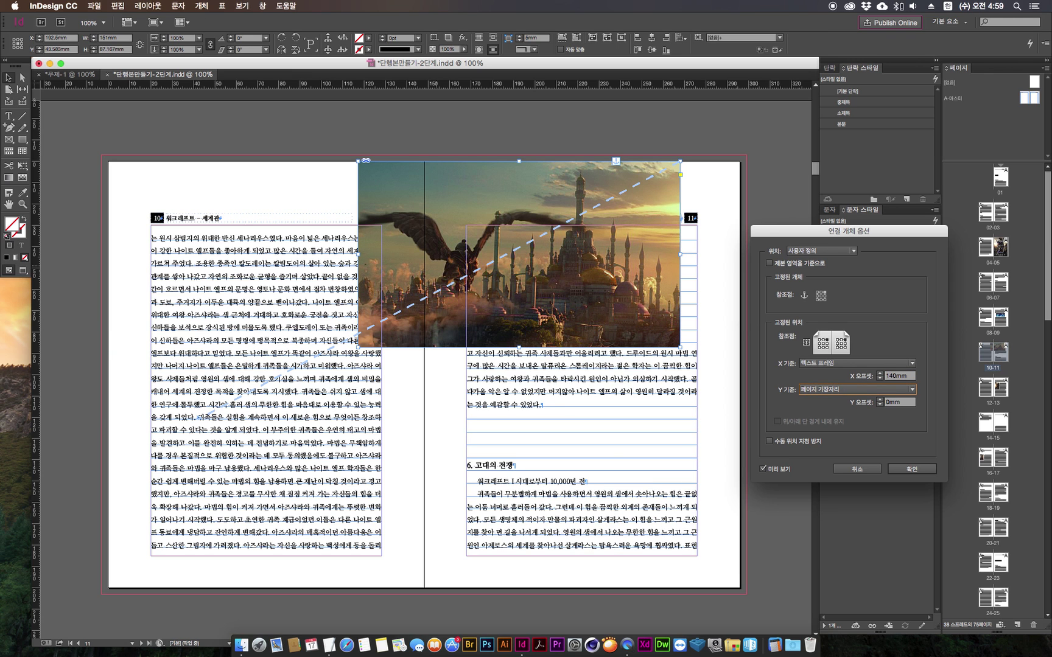
pyautogui.click(881, 375)
pyautogui.click(880, 375)
pyautogui.click(880, 375)
pyautogui.click(880, 375)
pyautogui.click(881, 375)
pyautogui.click(880, 374)
pyautogui.click(880, 374)
pyautogui.click(880, 374)
pyautogui.click(880, 375)
pyautogui.click(880, 374)
pyautogui.click(881, 374)
pyautogui.click(880, 374)
pyautogui.click(880, 374)
pyautogui.click(880, 375)
pyautogui.click(880, 374)
pyautogui.click(880, 375)
pyautogui.click(880, 375)
pyautogui.click(880, 374)
pyautogui.click(880, 374)
pyautogui.click(880, 374)
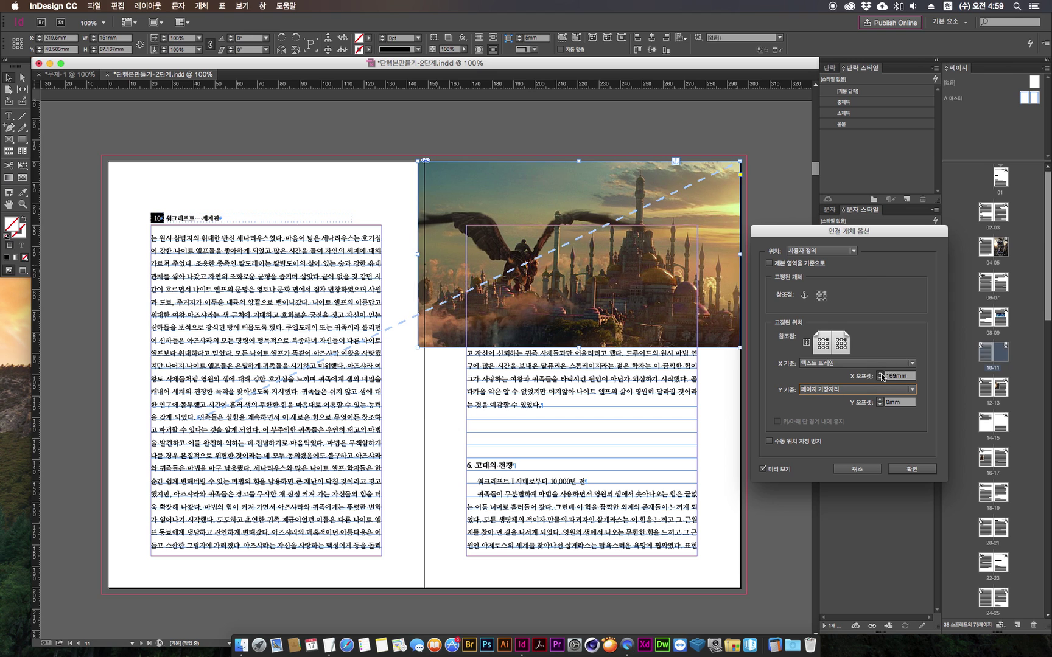
pyautogui.click(881, 374)
pyautogui.click(880, 375)
pyautogui.click(880, 374)
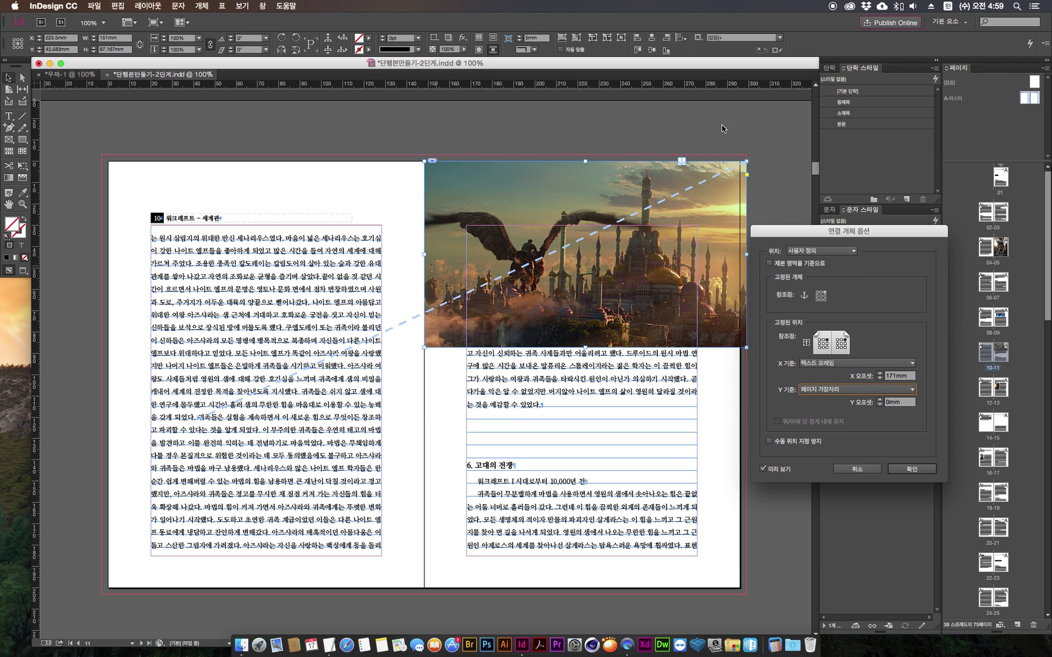
# Set the image's Y offset to -3 mm and apply the anchored object options with X 기준 kept on 텍스트 프레임 (Text Frame).
pyautogui.click(880, 404)
pyautogui.click(879, 404)
pyautogui.click(880, 404)
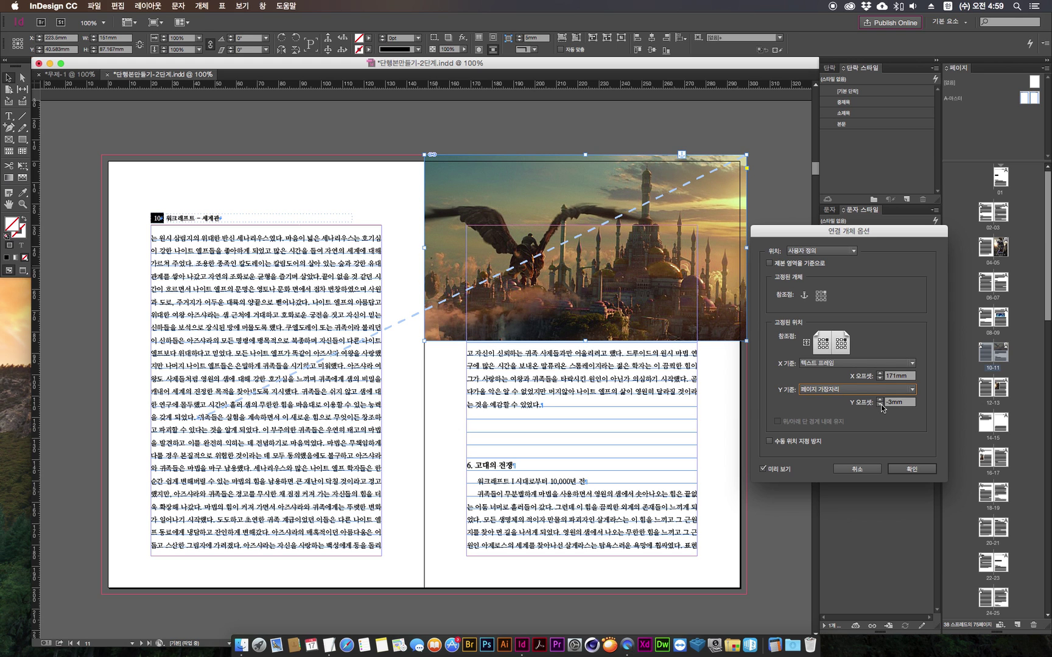
pyautogui.click(850, 363)
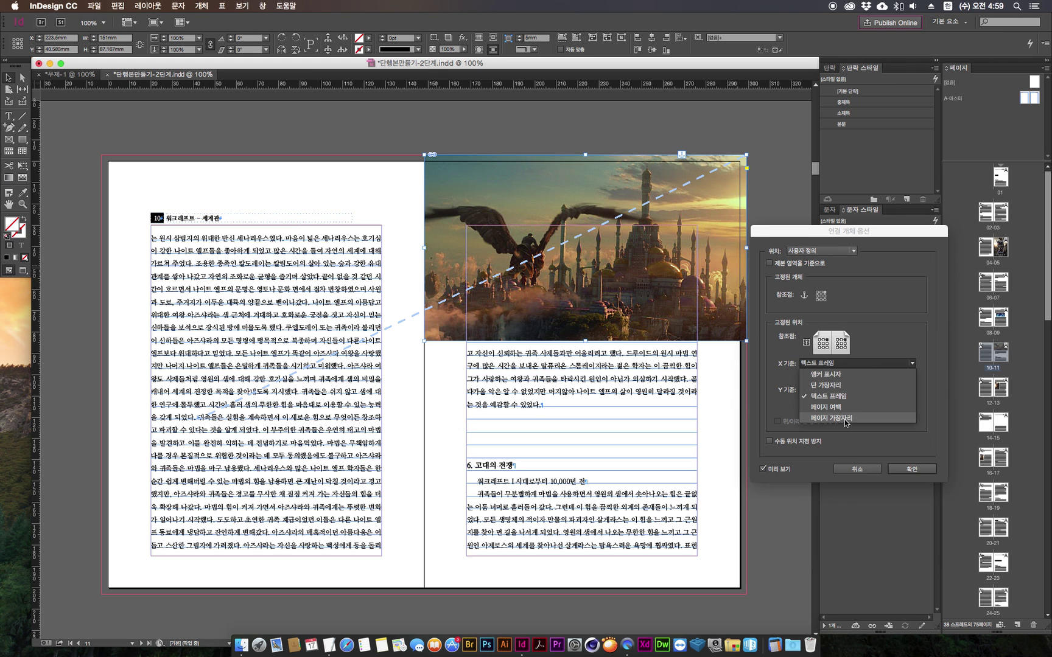
pyautogui.click(889, 365)
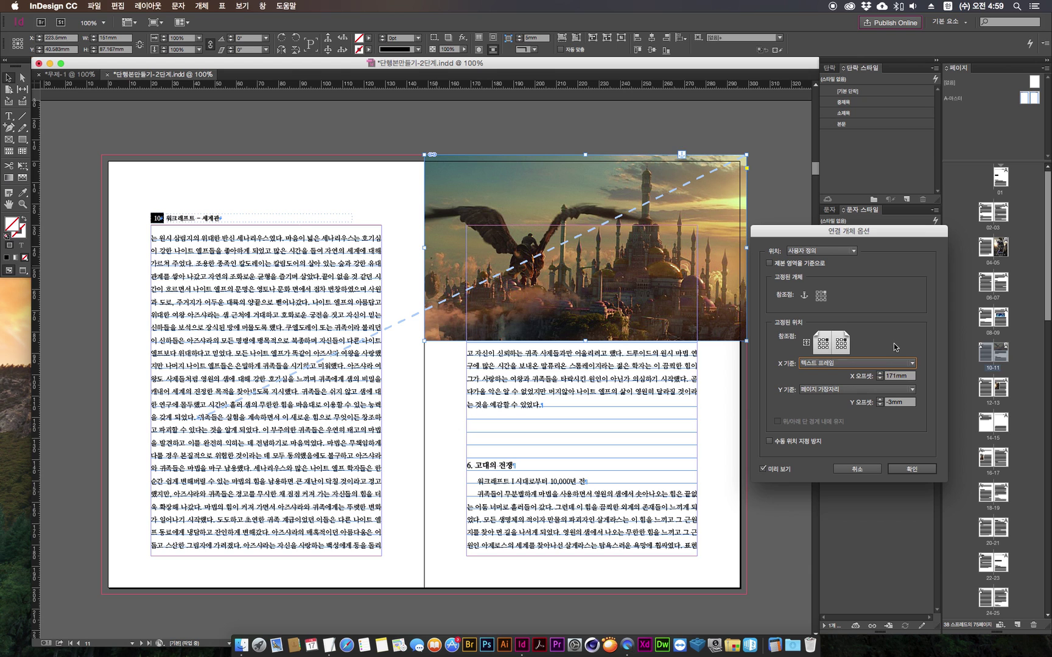
pyautogui.click(865, 317)
pyautogui.click(911, 470)
# Test the image's fixed placement by adding and deleting empty paragraphs near the start of the page 10 body text.
pyautogui.doubleClick(234, 265)
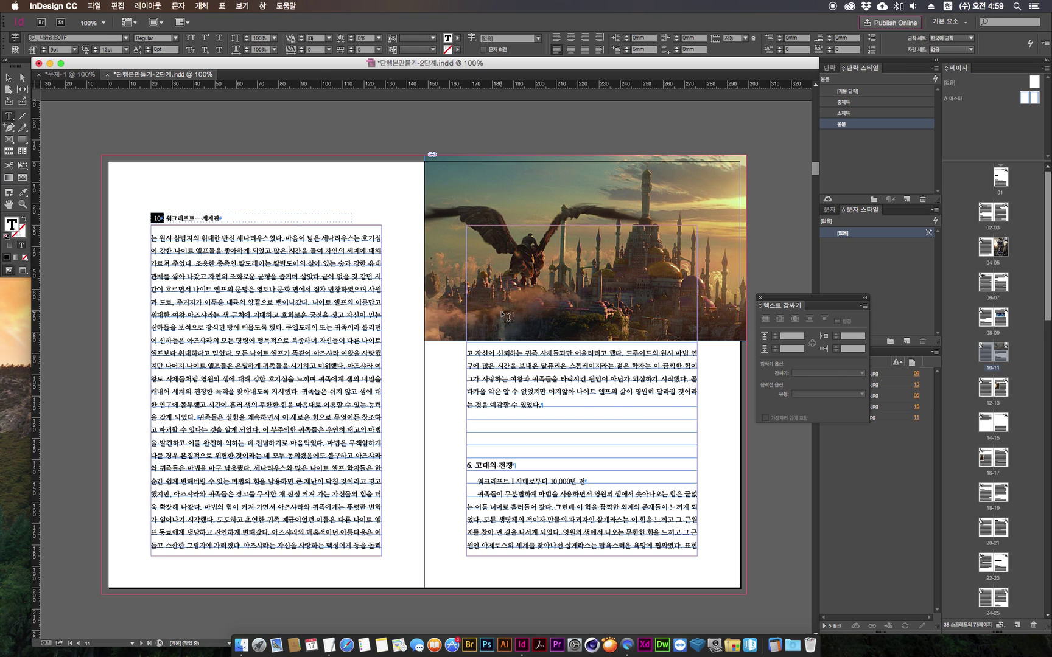
pyautogui.press('Return')
pyautogui.press('Return')
pyautogui.press('Return')
pyautogui.press('Return')
pyautogui.press('Return')
pyautogui.press('BackSpace')
pyautogui.press('BackSpace')
pyautogui.press('BackSpace')
pyautogui.press('BackSpace')
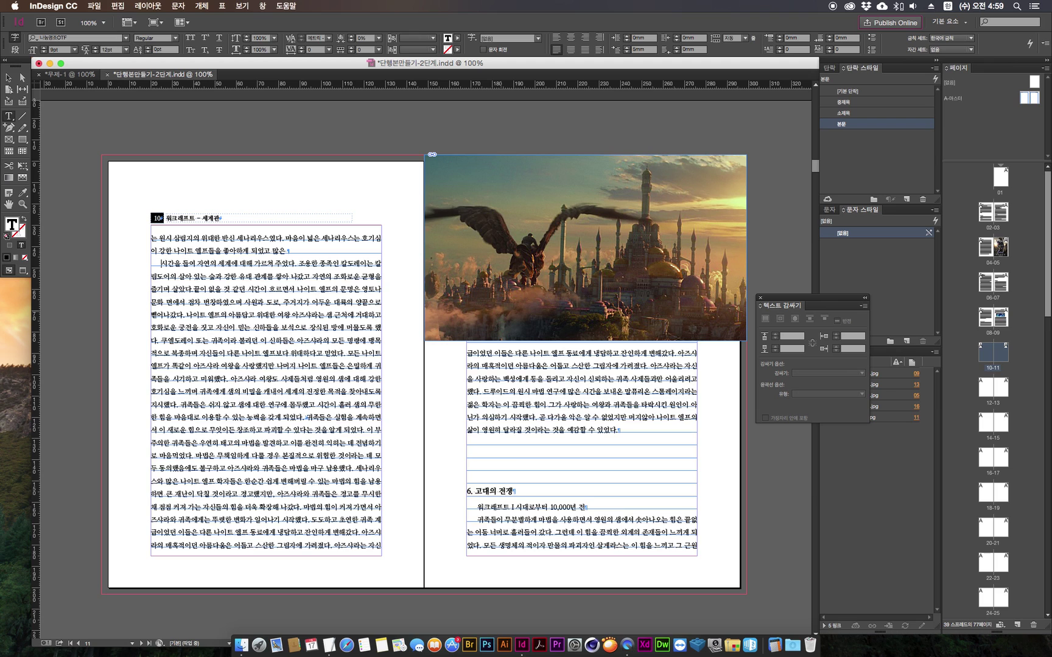
pyautogui.press('BackSpace')
pyautogui.press('Return')
pyautogui.press('Return')
pyautogui.press('Return')
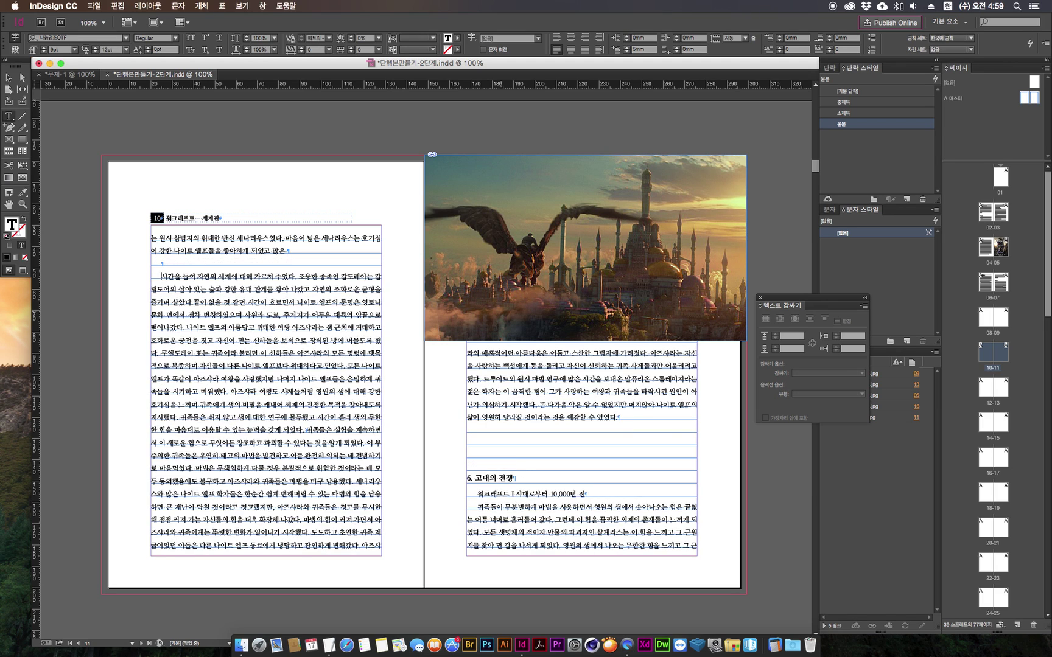
pyautogui.press('BackSpace')
pyautogui.press('BackSpace')
pyautogui.press('BackSpace')
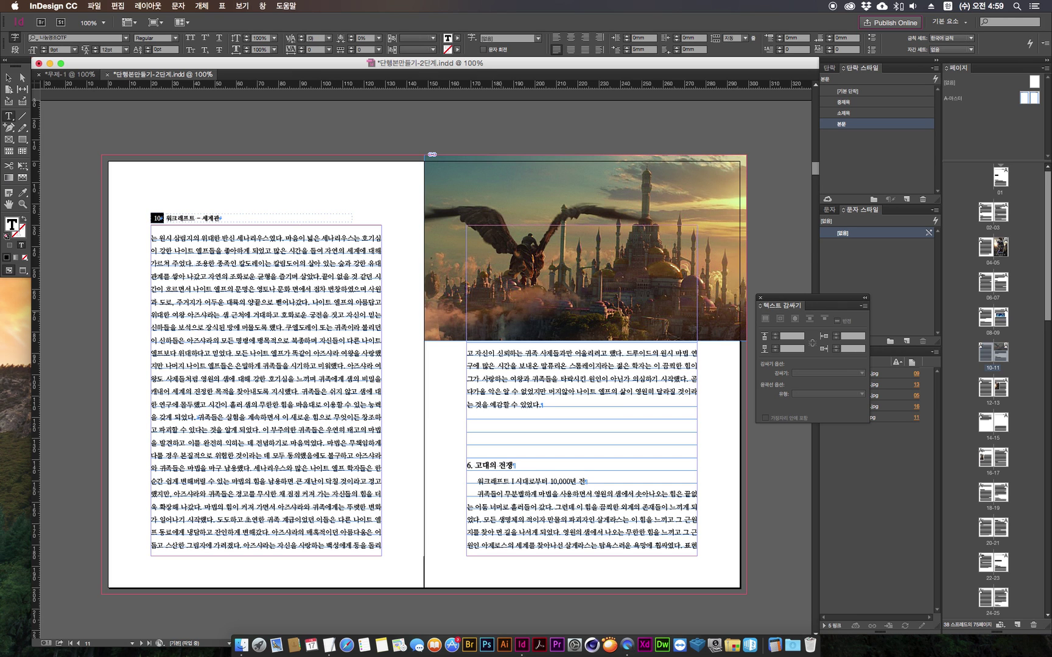
# Test pushing the page 10 body text onto page 11 to see how the anchored image moves, undoing and redoing the text changes.
pyautogui.press('super+minus')
pyautogui.press('super+minus')
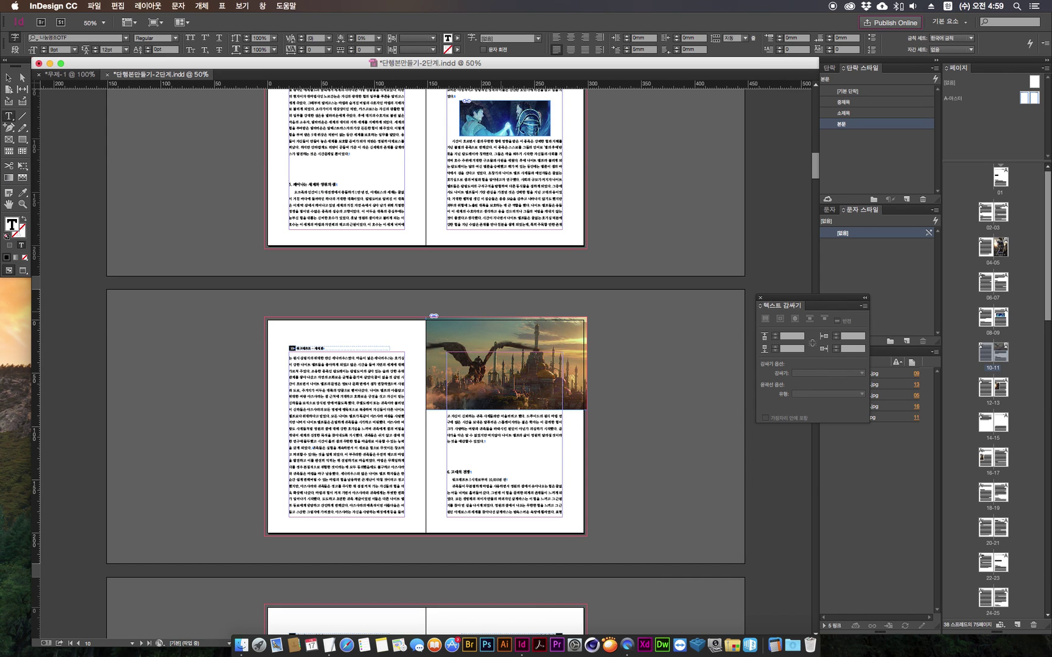
pyautogui.moveTo(505, 365); pyautogui.dragTo(663, 362)
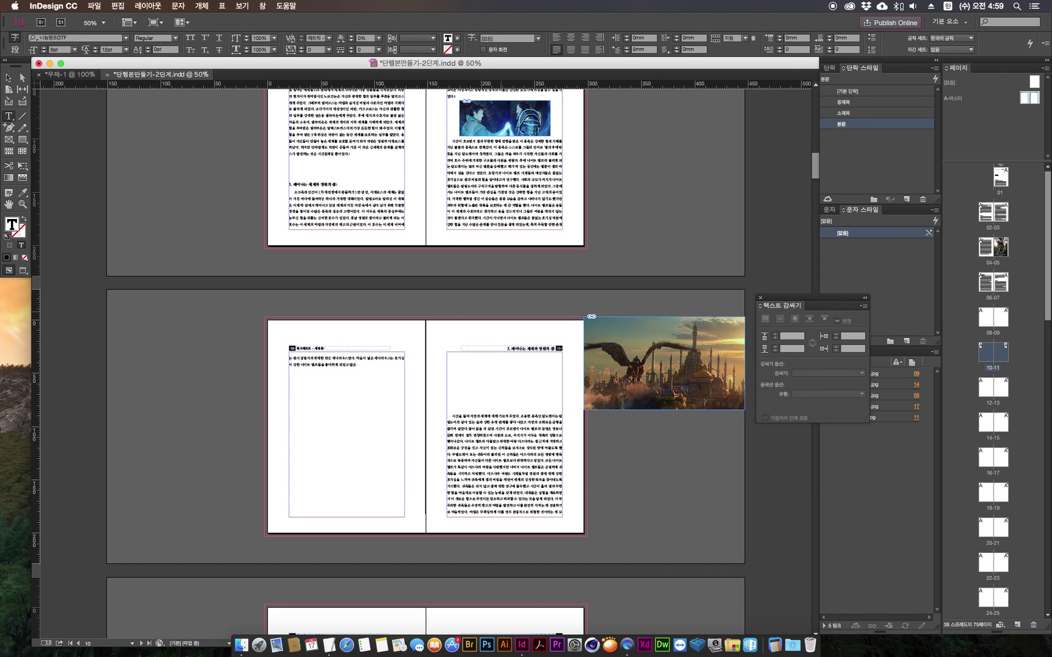
pyautogui.press('super+z')
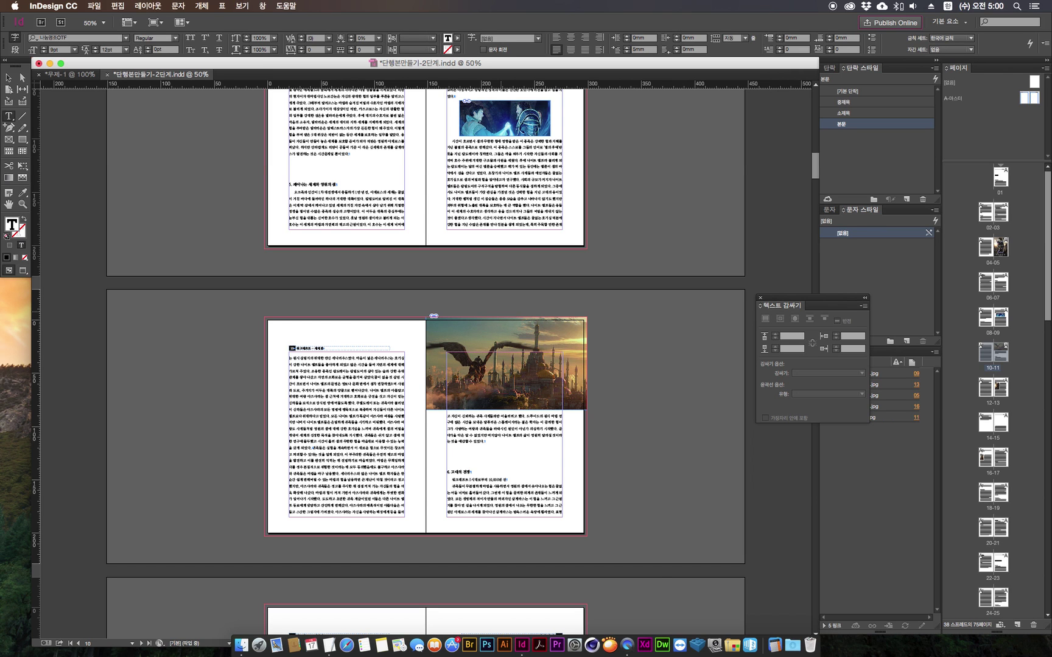
pyautogui.press('super+z')
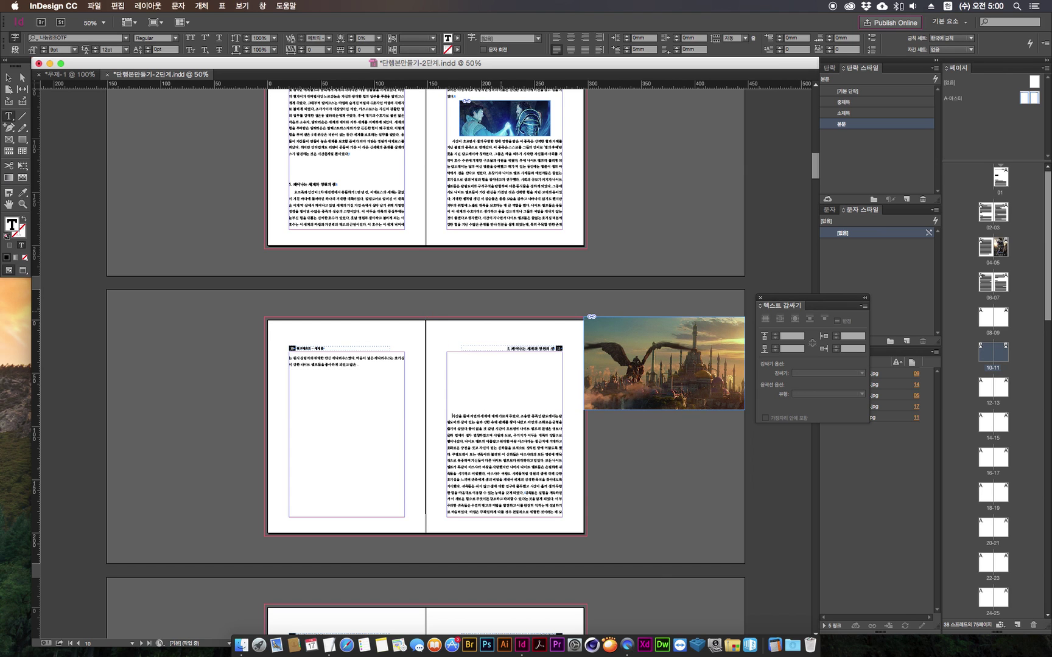
pyautogui.press('super+z')
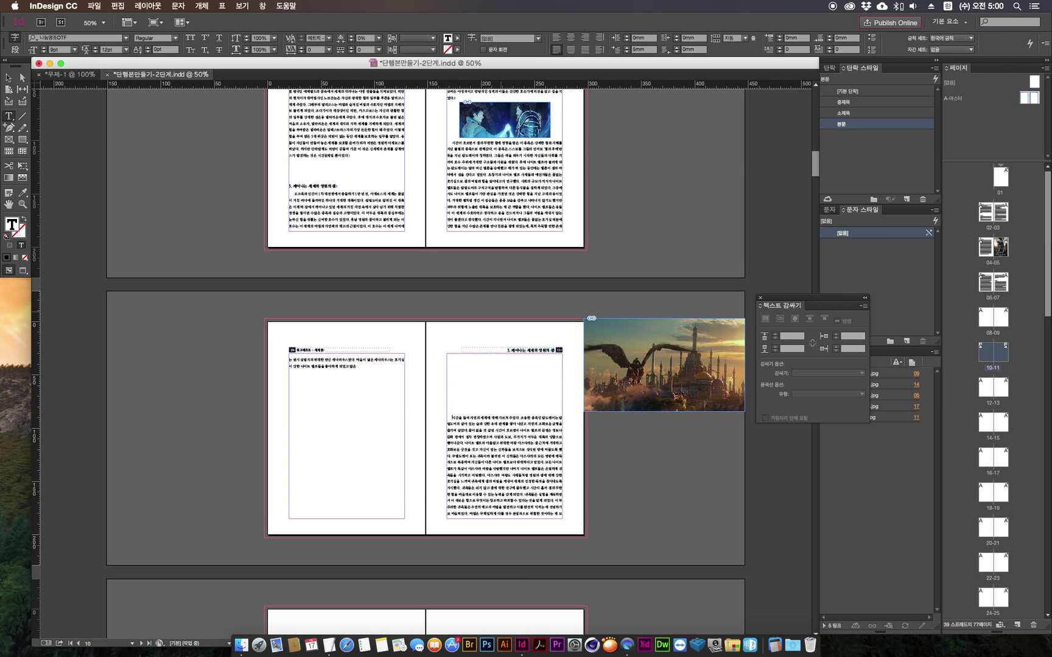
pyautogui.press('super+shift+z')
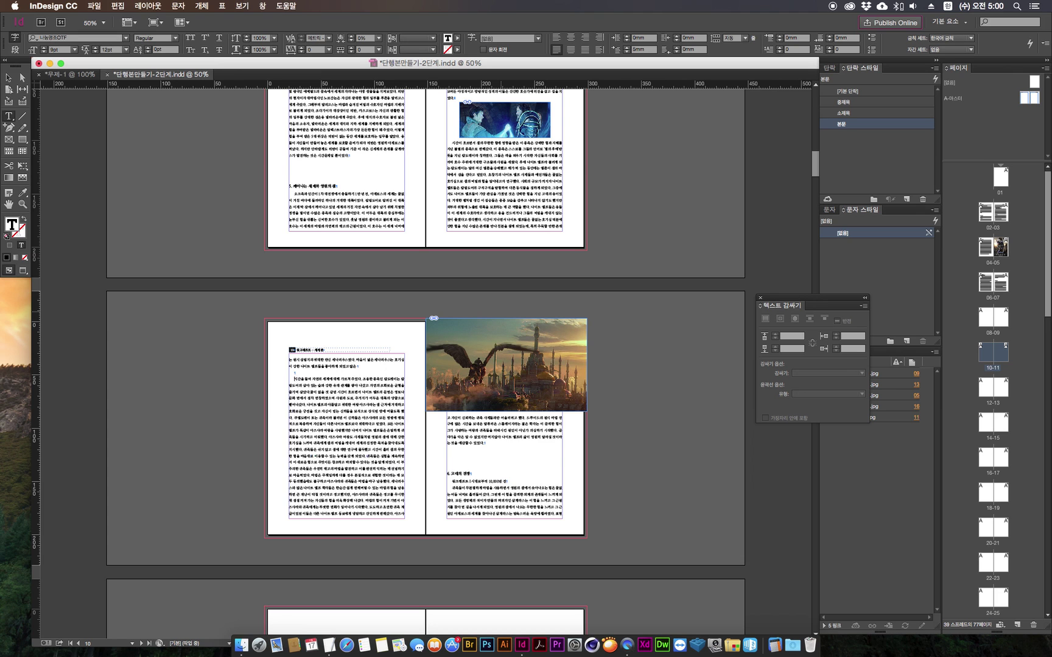
pyautogui.press('super+z')
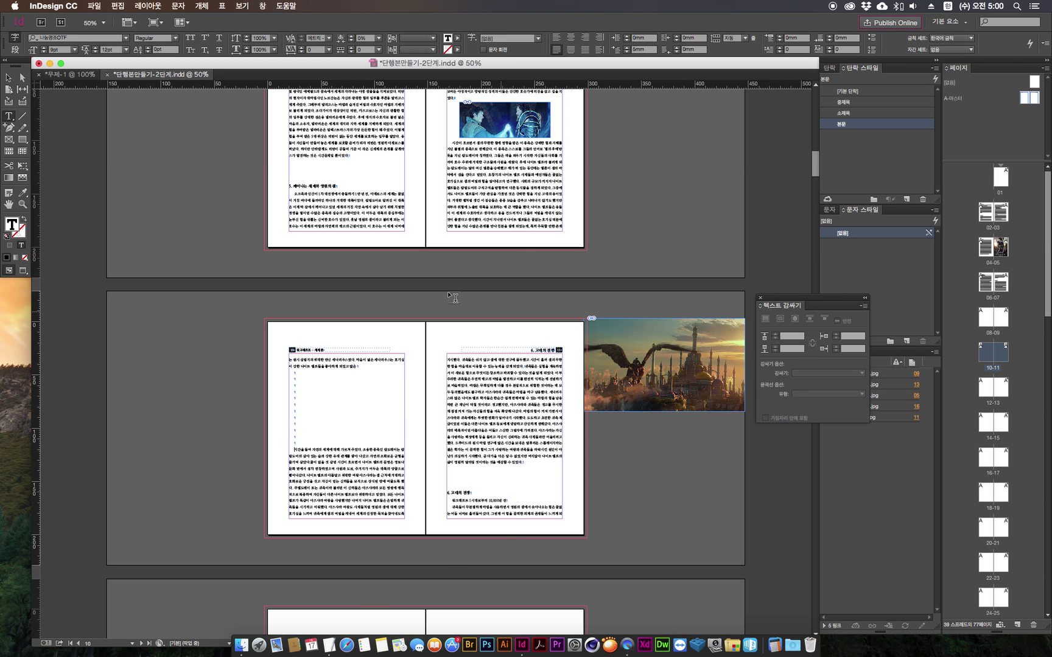
# Review the X 기준 choices in the displaced image's anchored object options, cancel the dialog, and undo the empty paragraphs on page 10.
pyautogui.press('Escape')
pyautogui.click(177, 439)
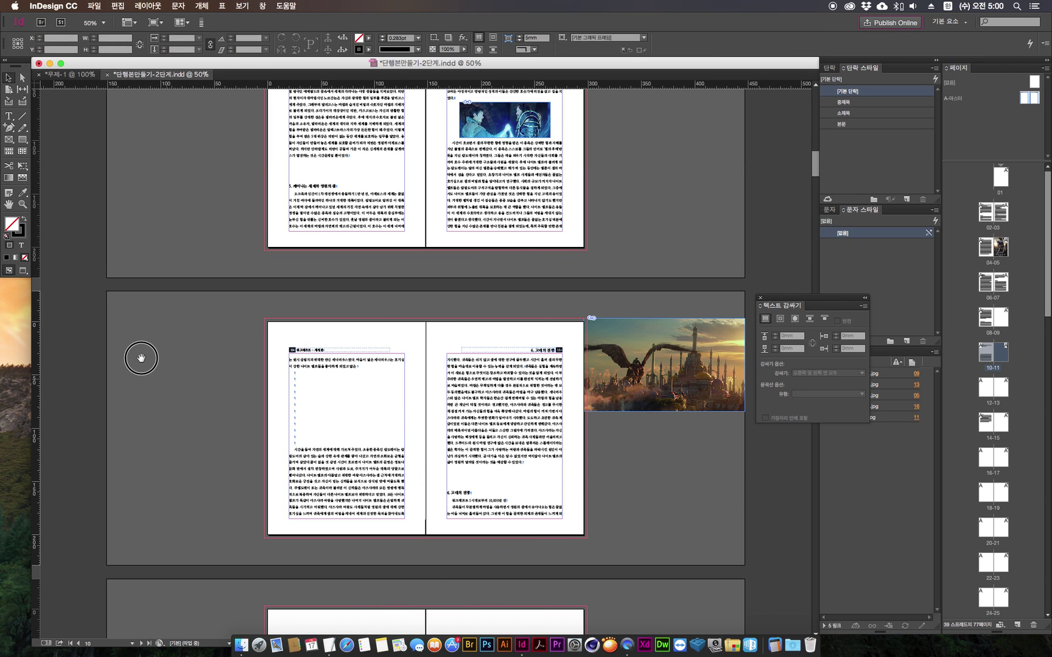
pyautogui.scroll(-3, 140, 357)
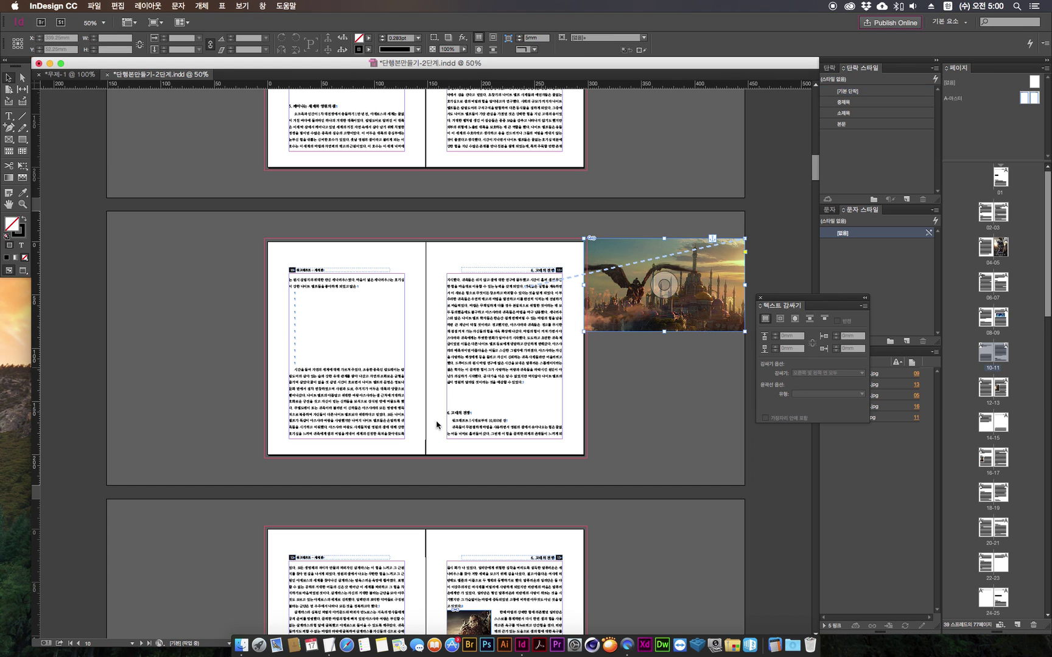
pyautogui.click(635, 304)
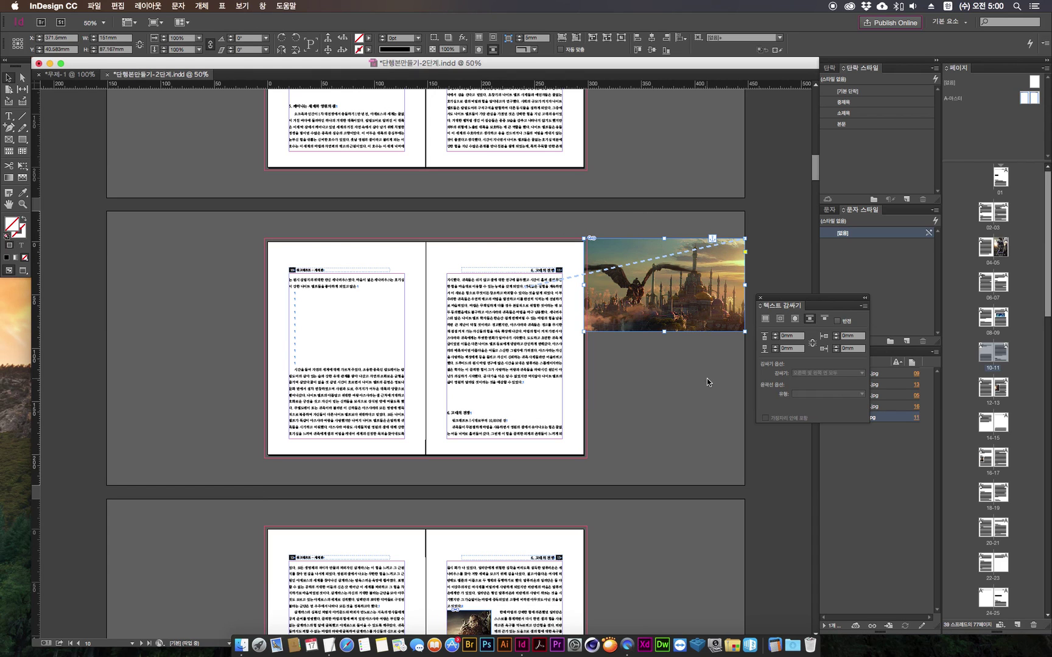
pyautogui.rightClick(624, 274)
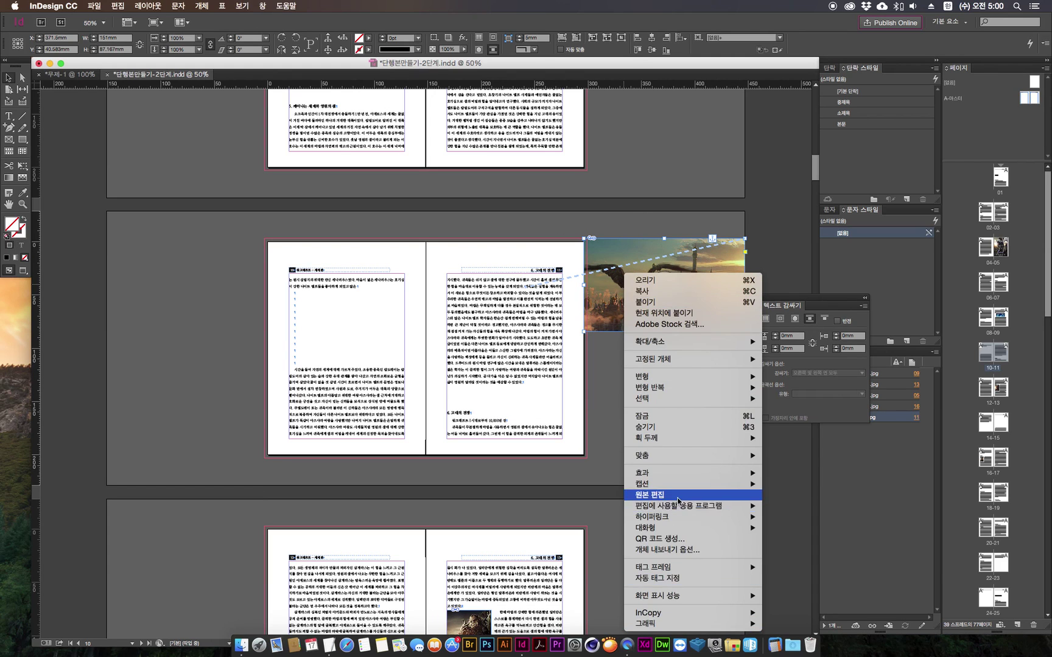
pyautogui.moveTo(677, 359)
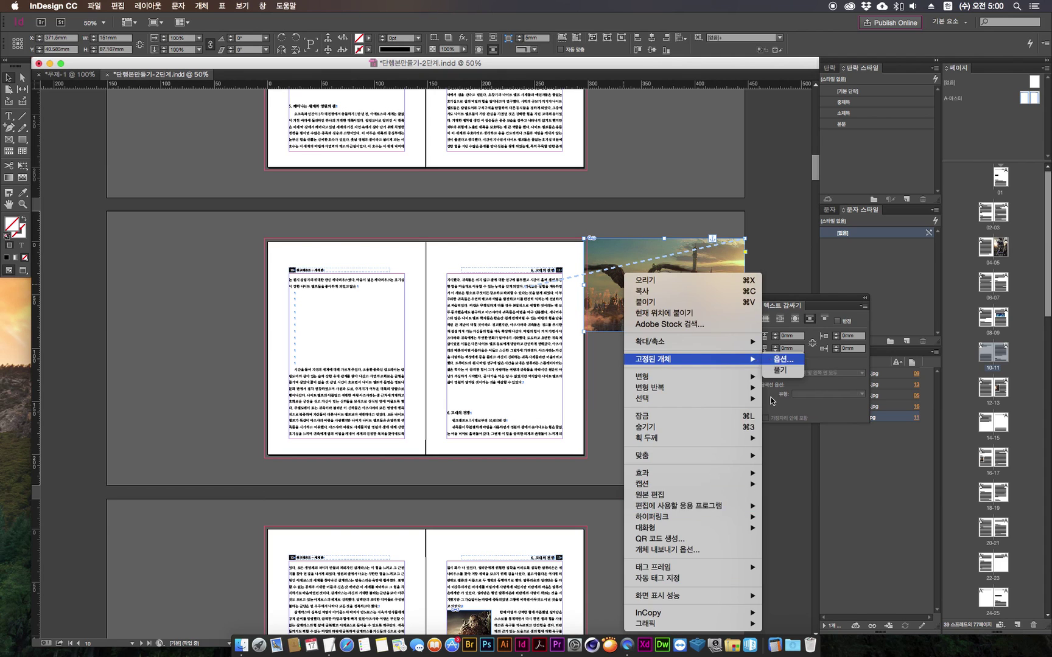
pyautogui.click(783, 359)
pyautogui.click(838, 363)
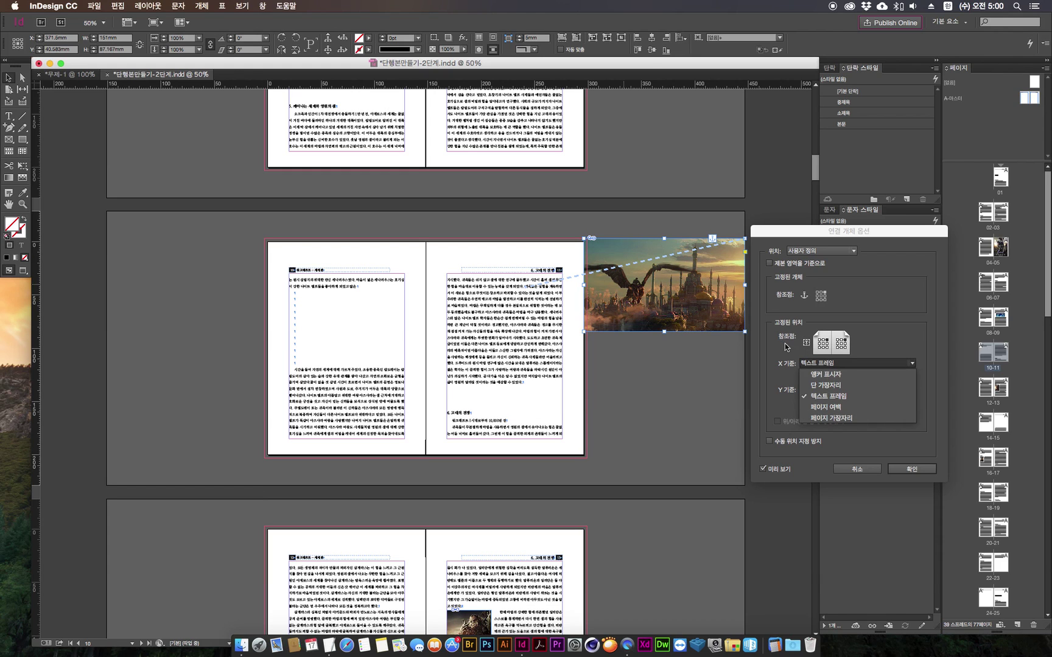
pyautogui.click(760, 405)
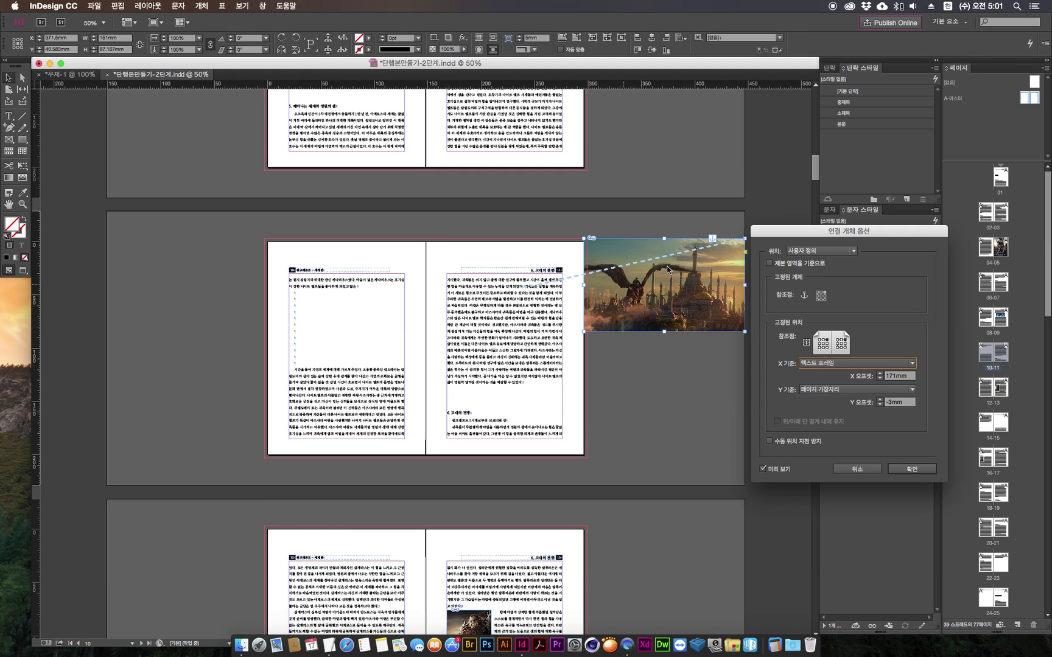
pyautogui.click(852, 470)
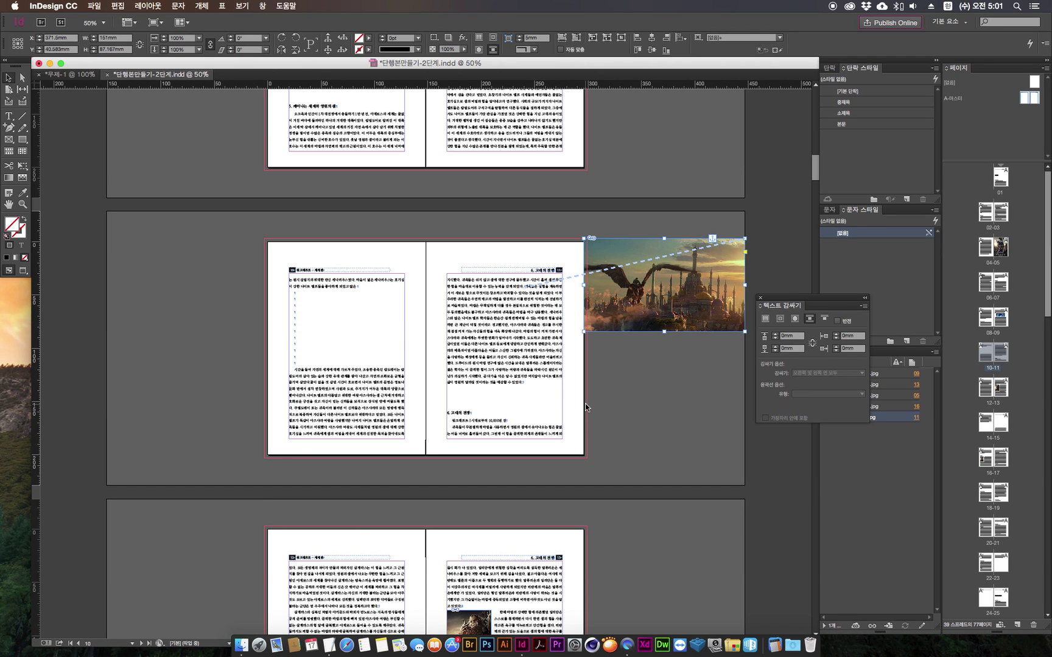
pyautogui.press('super+z')
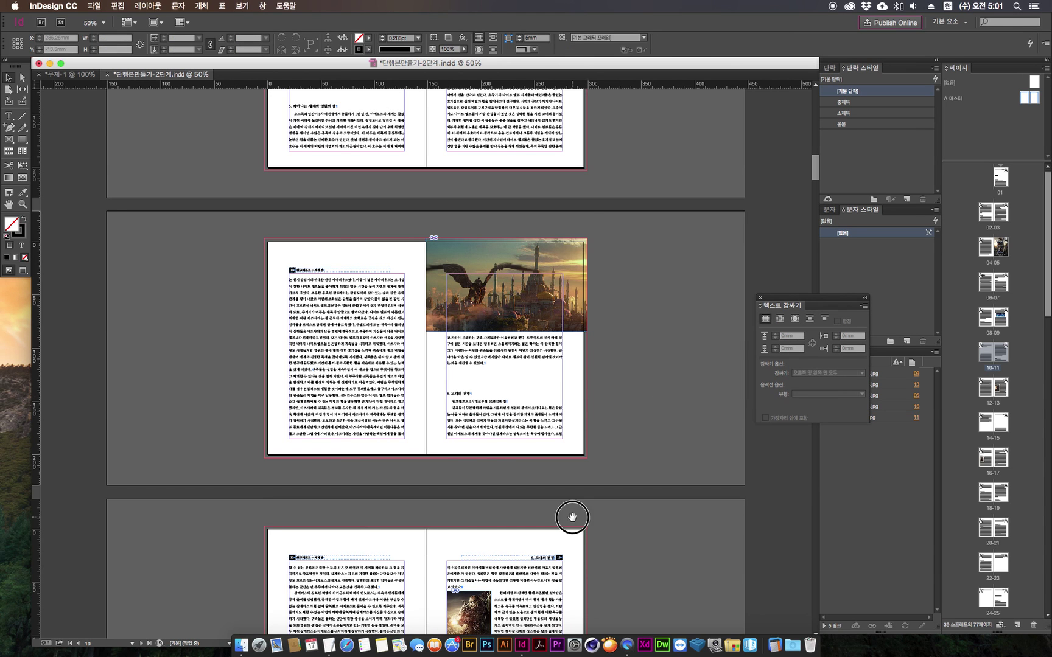
# Select the poster below the heading 7. 세계의 분리 on page 16 and examine its anchored placement up close.
pyautogui.moveTo(572, 517); pyautogui.dragTo(573, 487)
pyautogui.moveTo(614, 237); pyautogui.dragTo(645, 191)
pyautogui.scroll(-5, 644, 191)
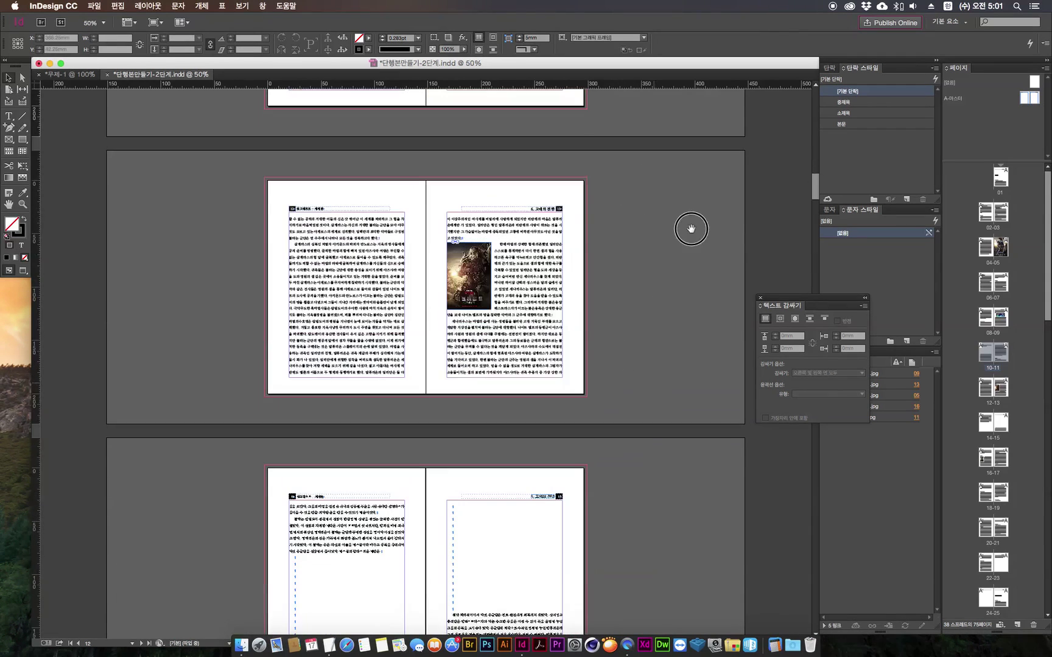
pyautogui.scroll(-12, 590, 312)
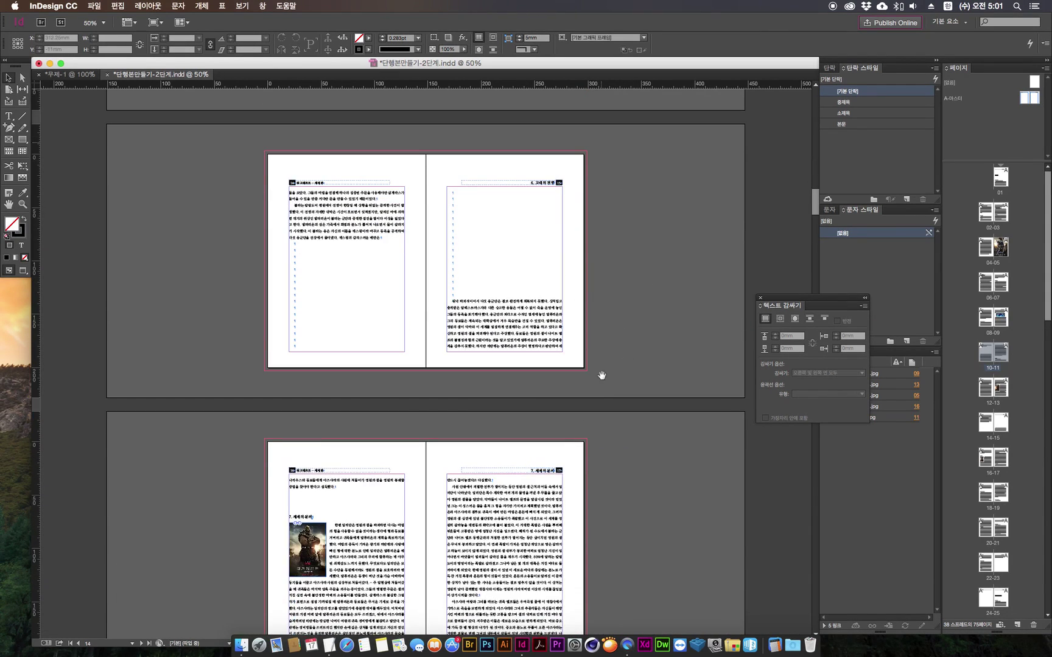
pyautogui.click(317, 405)
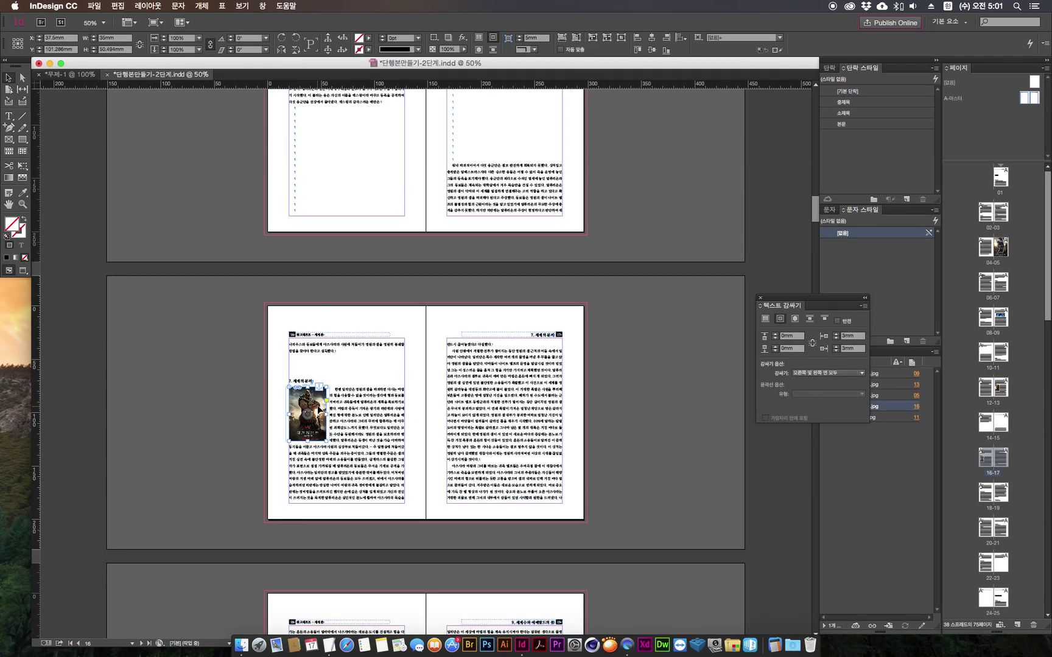
pyautogui.press('super+equal')
pyautogui.press('super+equal')
pyautogui.press('super+equal')
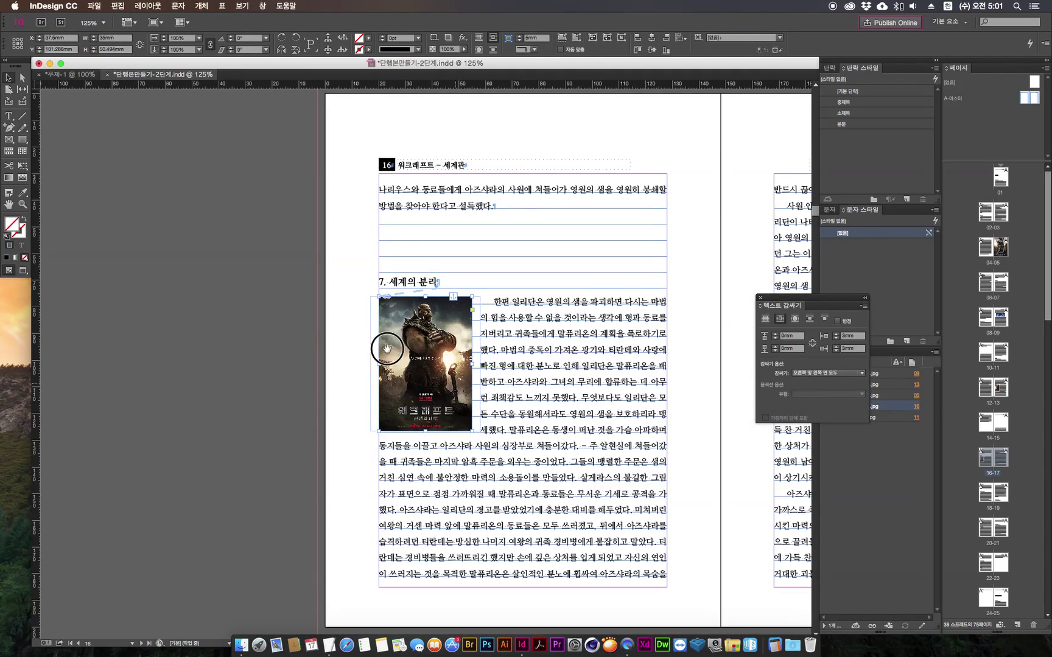
pyautogui.hscroll(5, 388, 347)
pyautogui.click(540, 394)
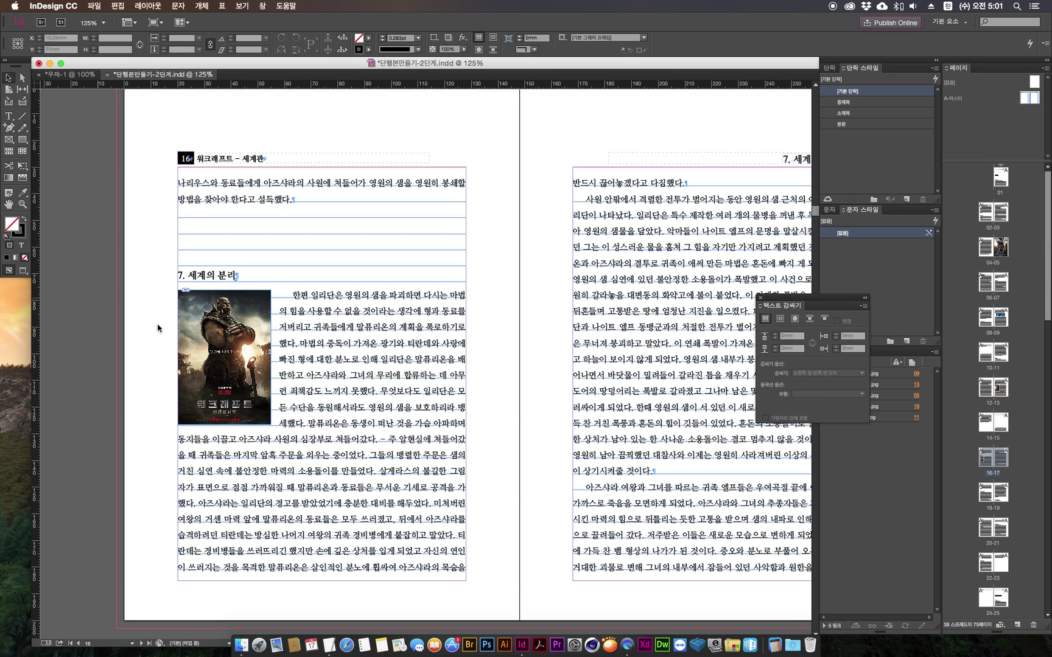
pyautogui.click(191, 313)
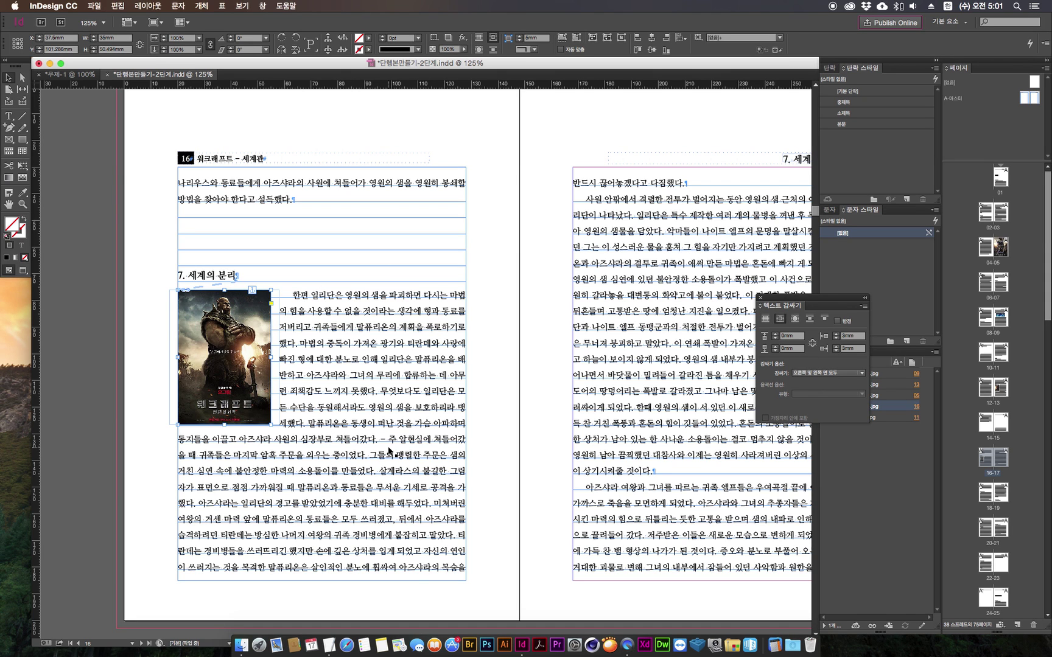
pyautogui.click(519, 390)
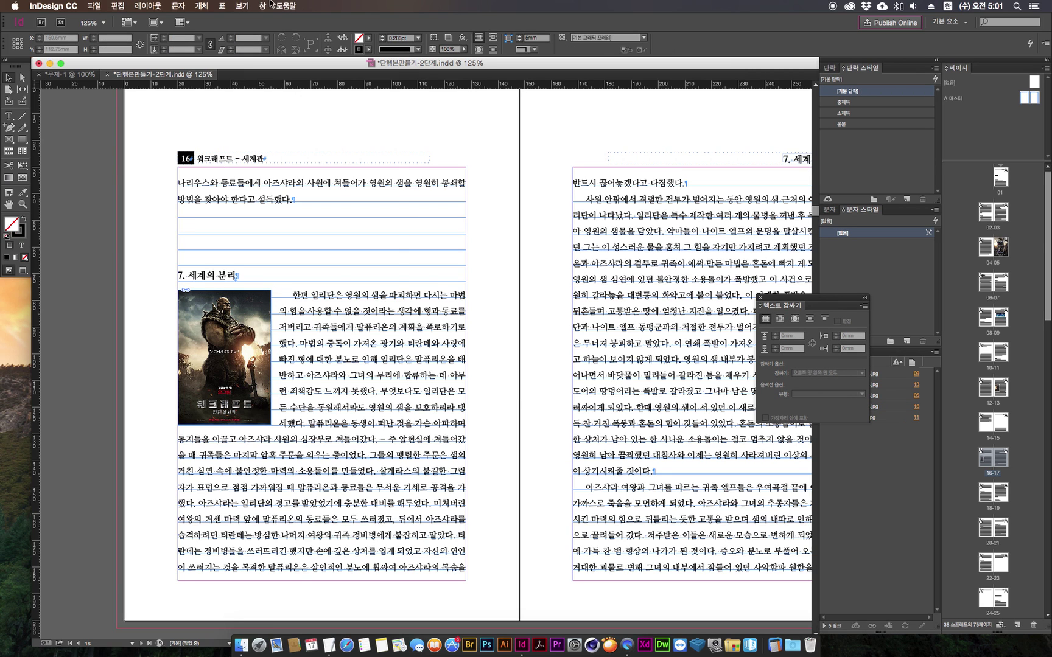
# Show the object styles (개체 스타일) list and place it over the gutter between pages 16 and 17.
pyautogui.click(265, 5)
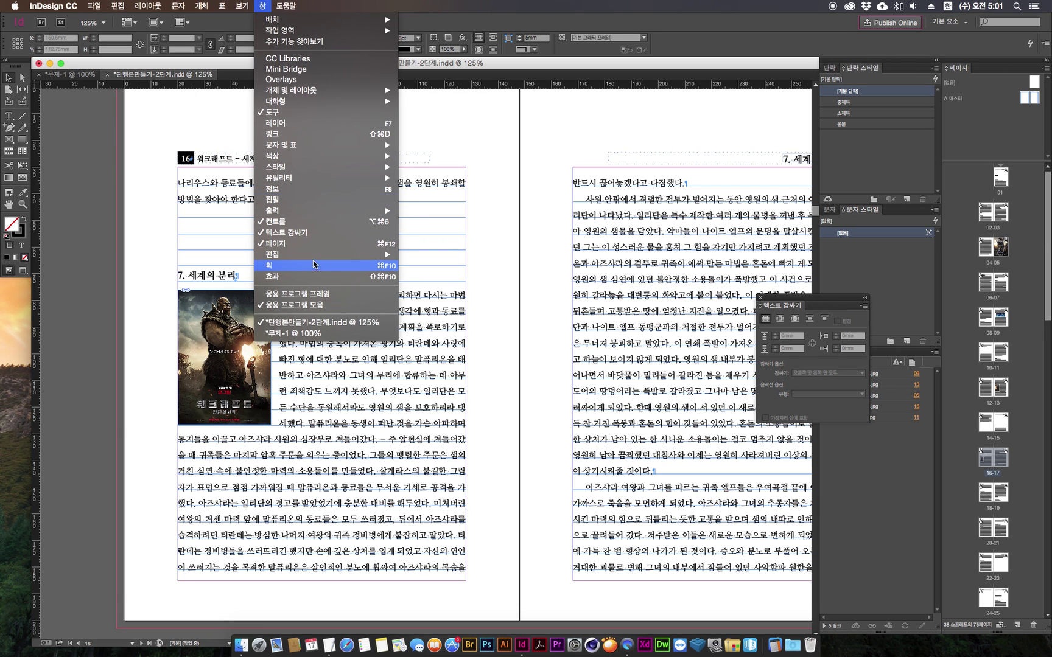
pyautogui.moveTo(288, 173)
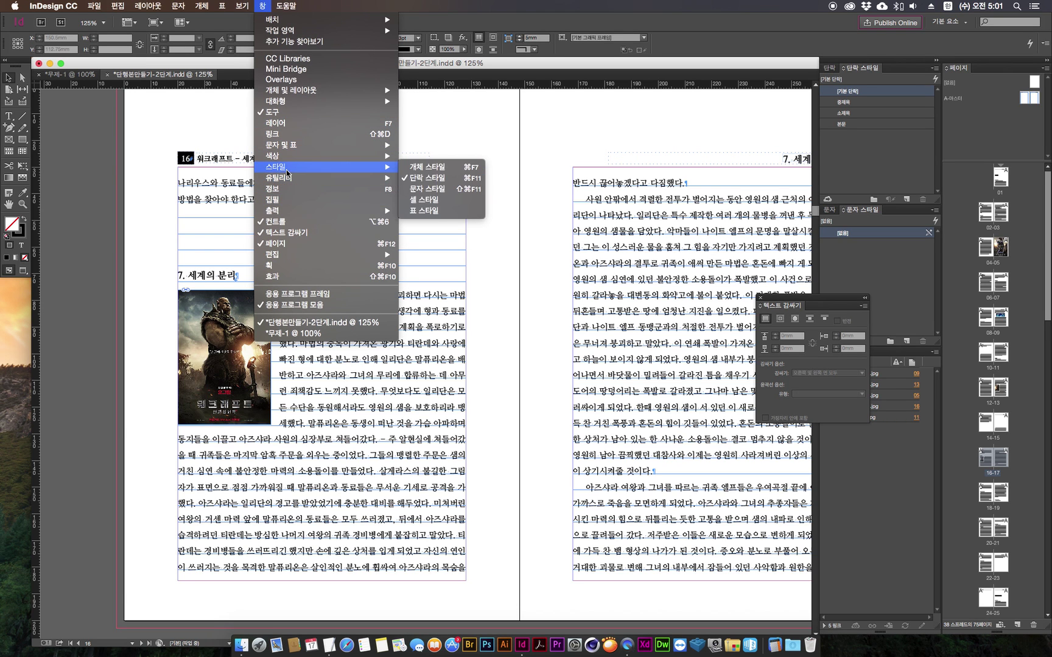
pyautogui.click(429, 168)
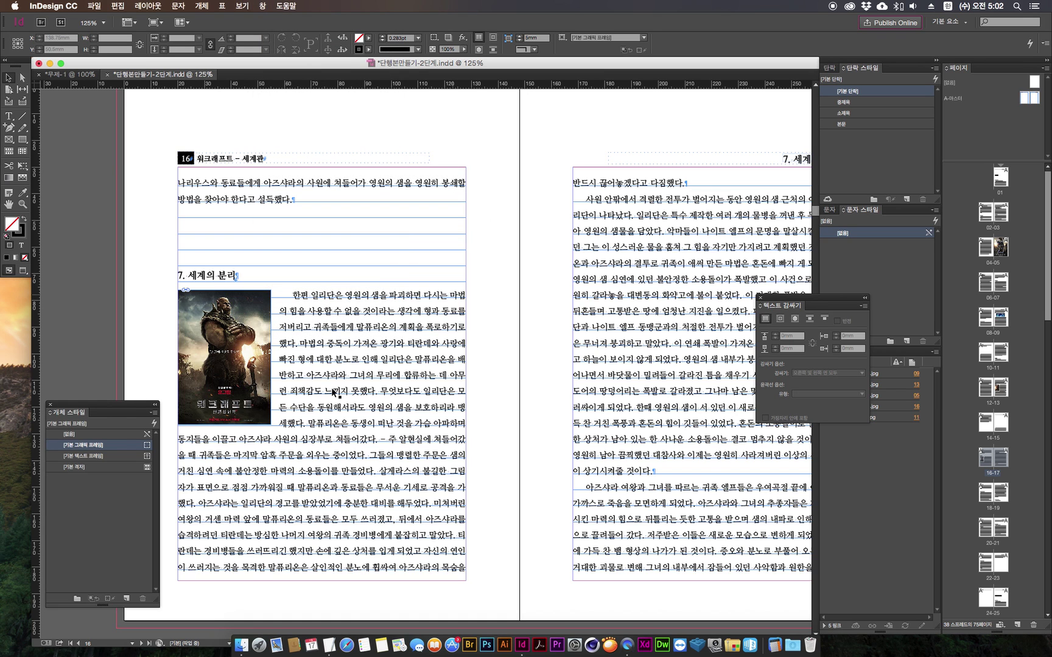
pyautogui.moveTo(71, 408); pyautogui.dragTo(522, 278)
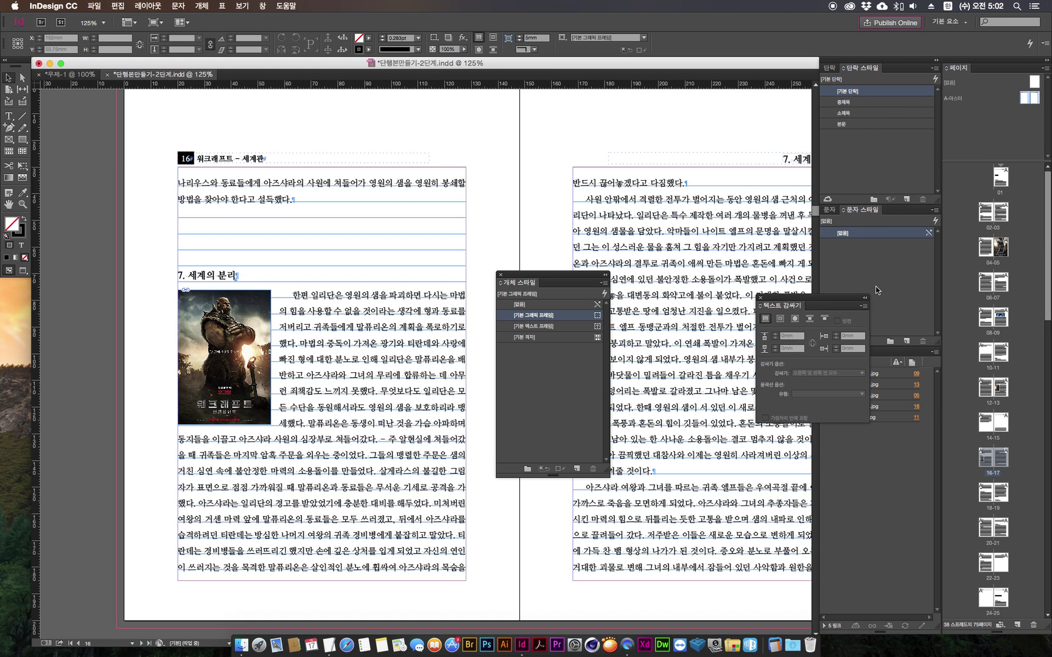
# Start a new object style from the poster on page 16 and review its anchored object and text wrap settings.
pyautogui.click(214, 325)
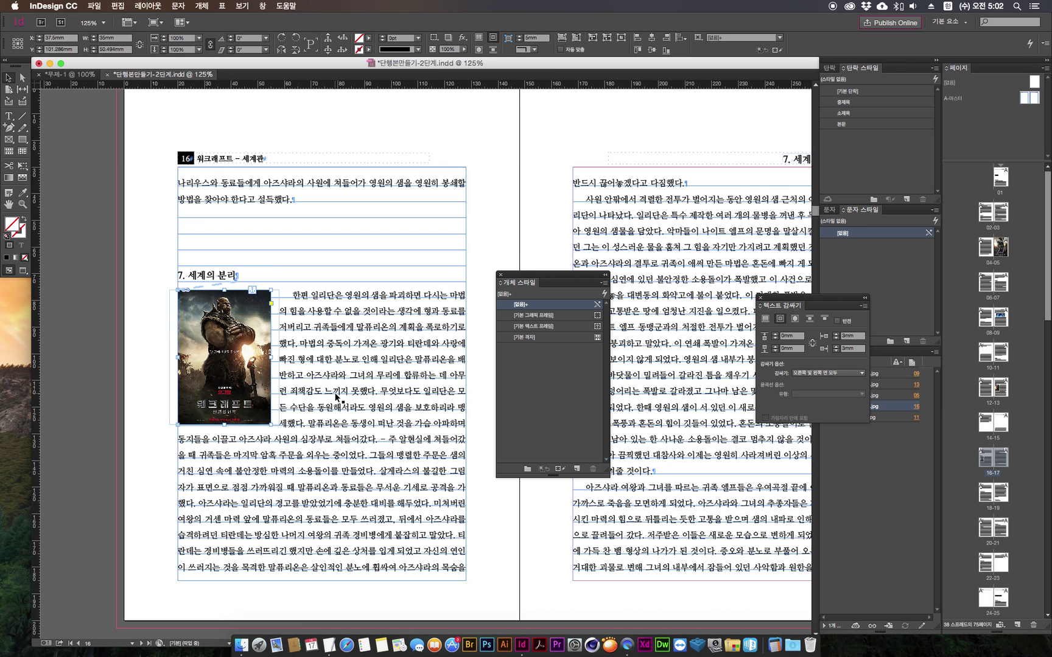
pyautogui.press('super+shift+a')
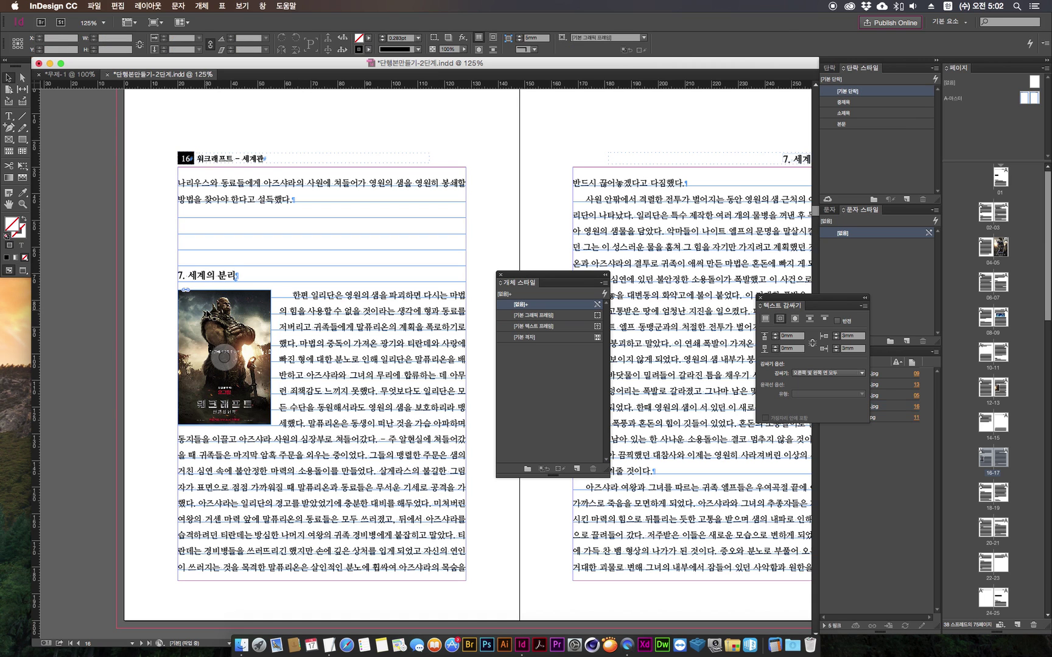
pyautogui.click(208, 313)
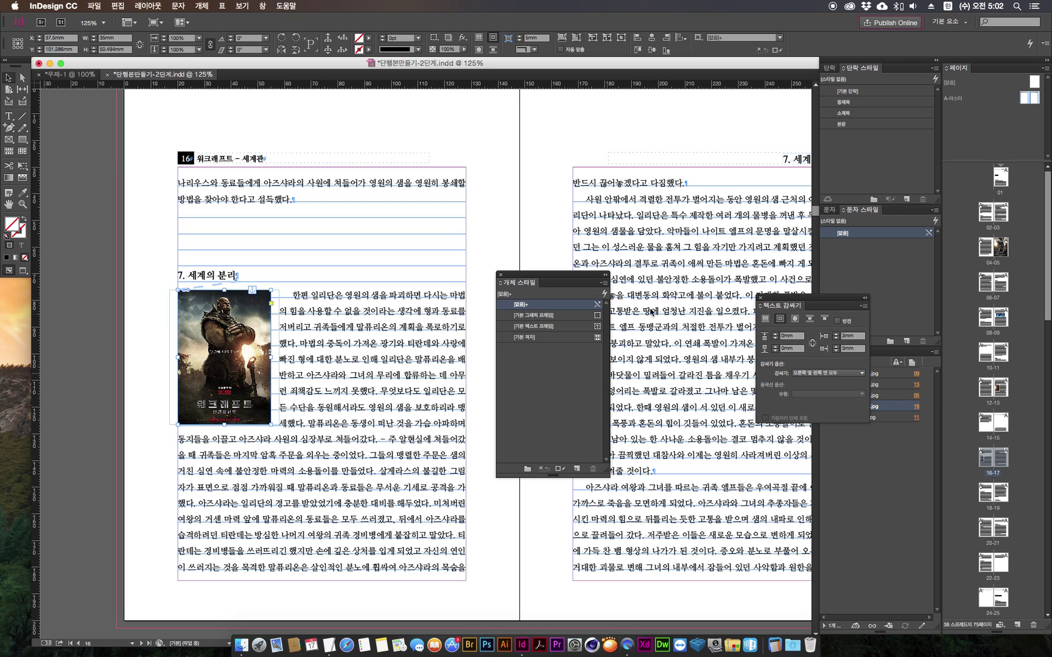
pyautogui.click(604, 283)
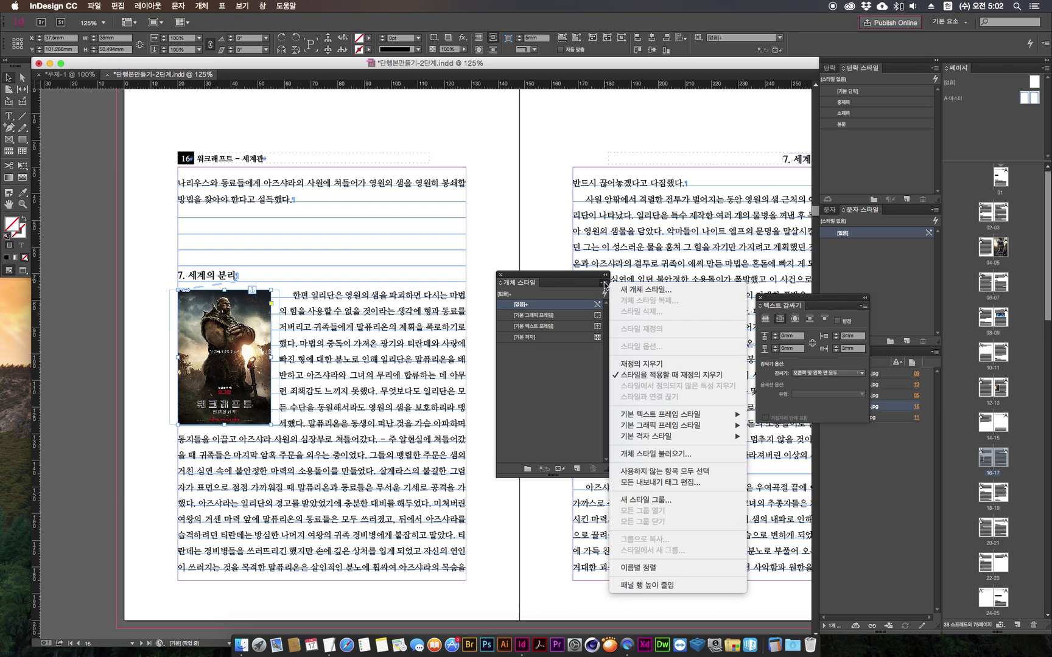
pyautogui.click(637, 291)
pyautogui.moveTo(739, 216); pyautogui.dragTo(452, 188)
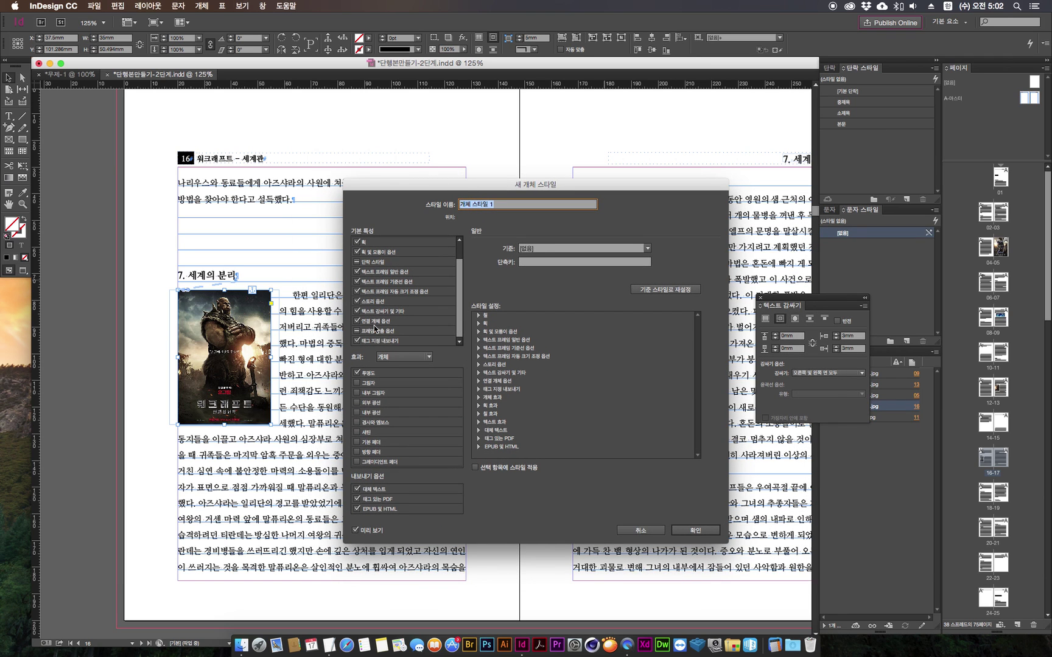
pyautogui.click(376, 323)
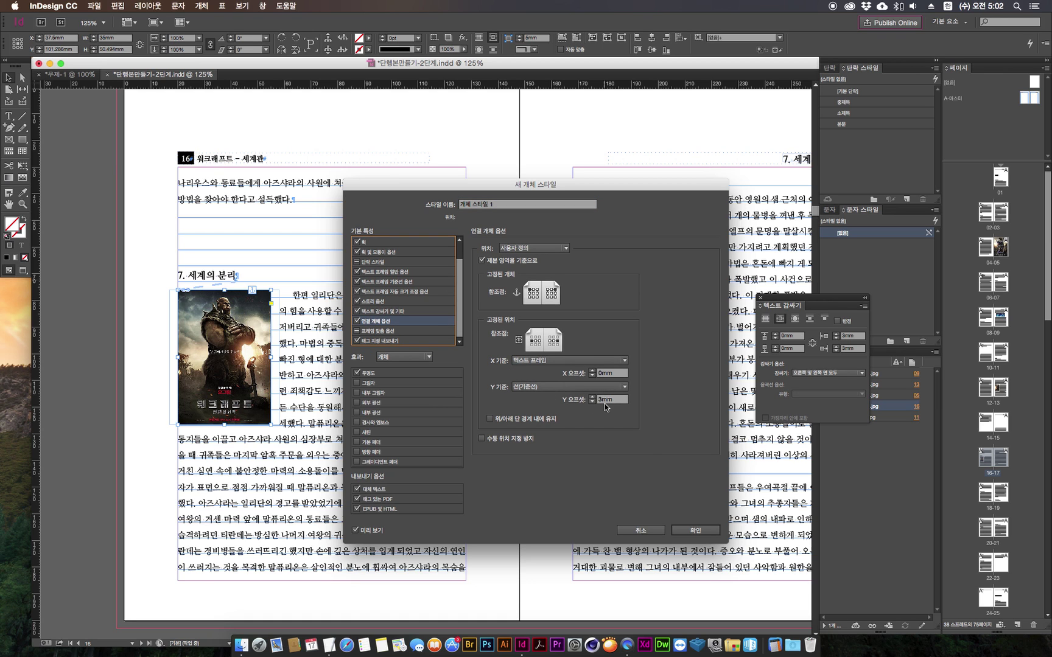
pyautogui.click(387, 312)
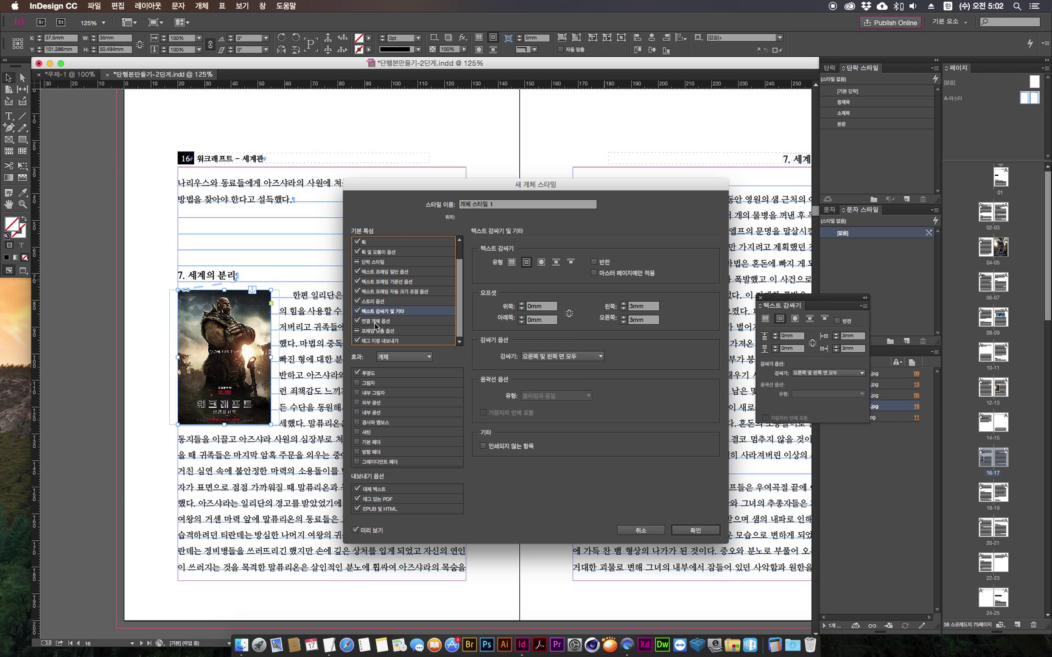
pyautogui.click(374, 321)
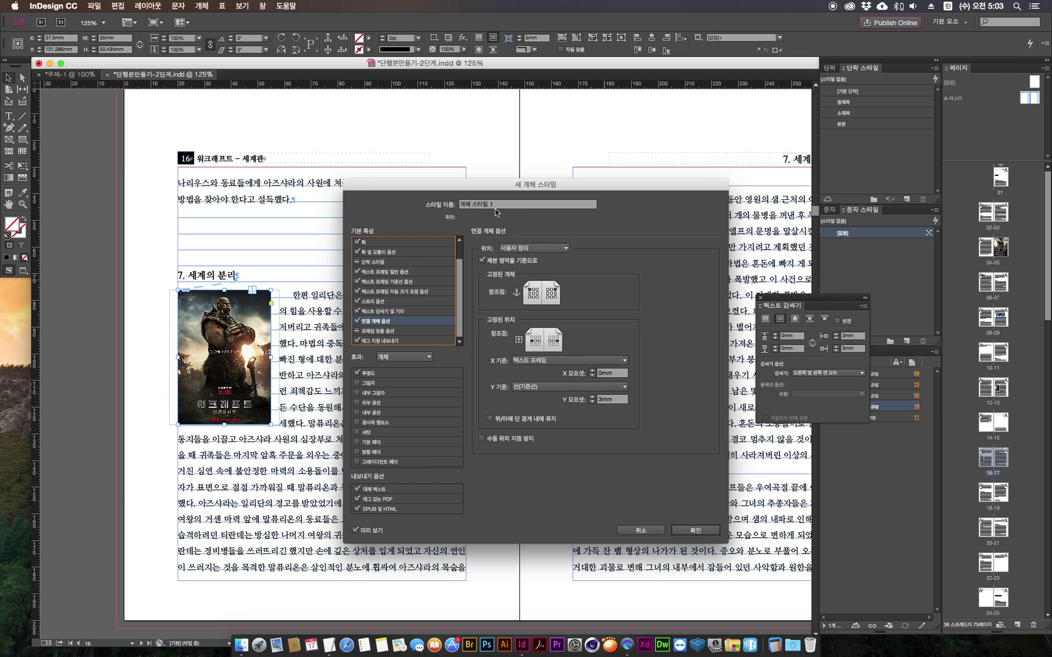
# Name the new object style 단락 외부 박스 and create it.
pyautogui.moveTo(503, 204); pyautogui.dragTo(436, 206)
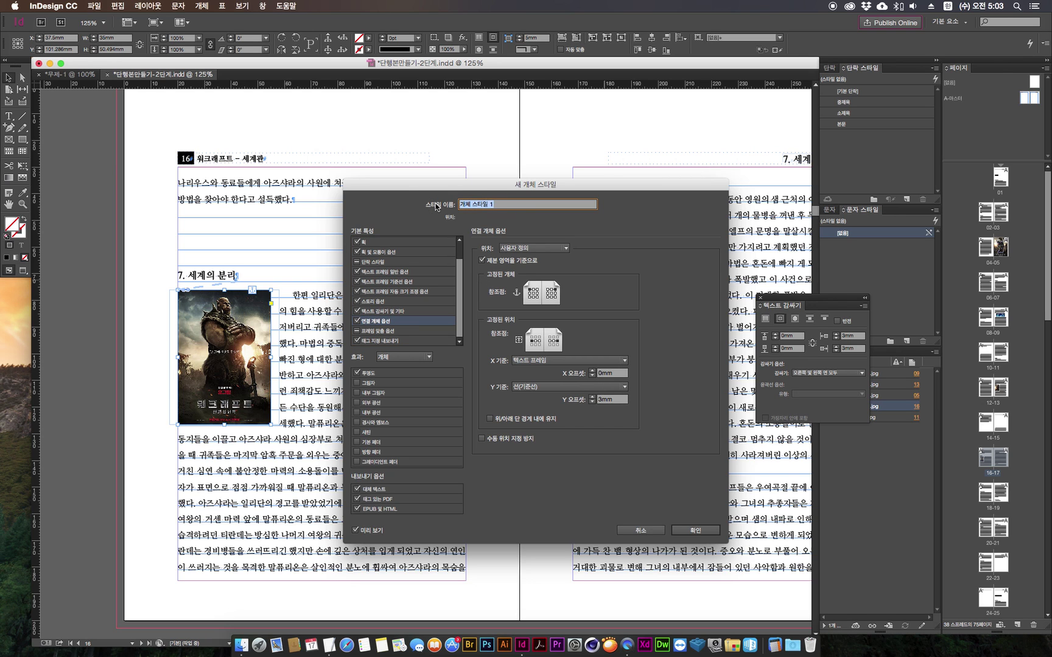
pyautogui.write('텍')
pyautogui.click(694, 532)
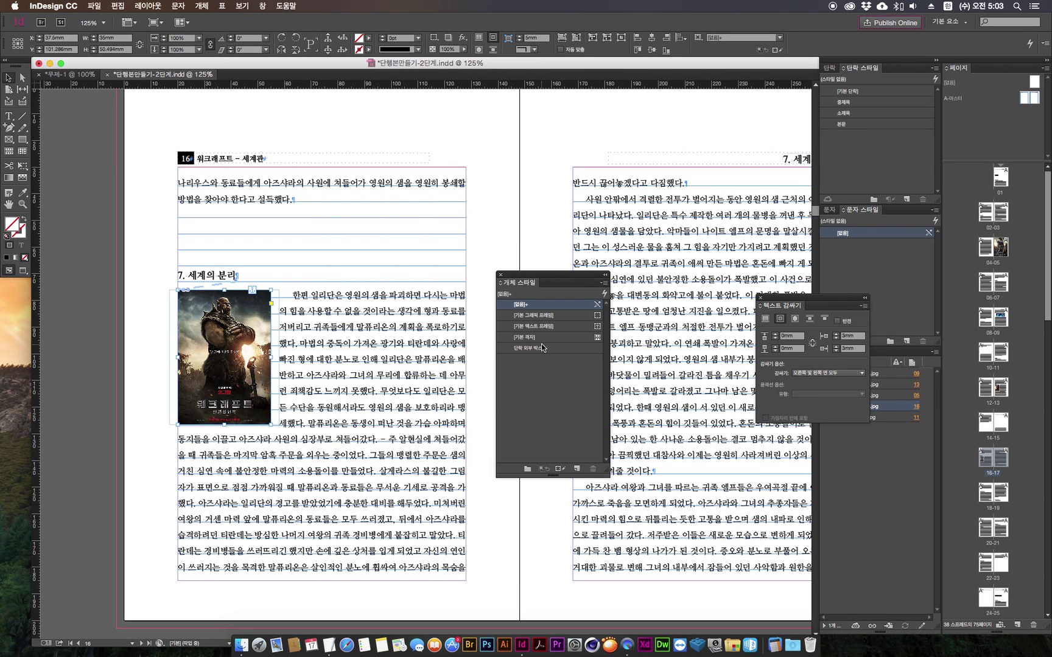
# Apply the 단락 외부 박스 object style to the poster below the heading 7. 세계의 분리 on page 16.
pyautogui.click(520, 228)
pyautogui.click(185, 322)
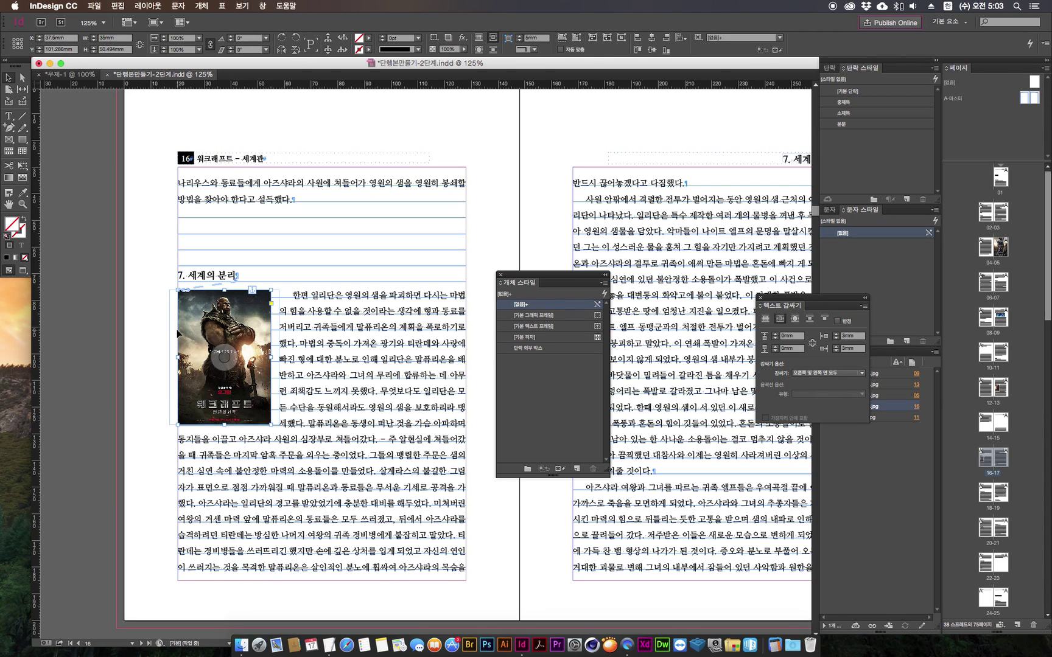
pyautogui.click(133, 325)
pyautogui.click(191, 322)
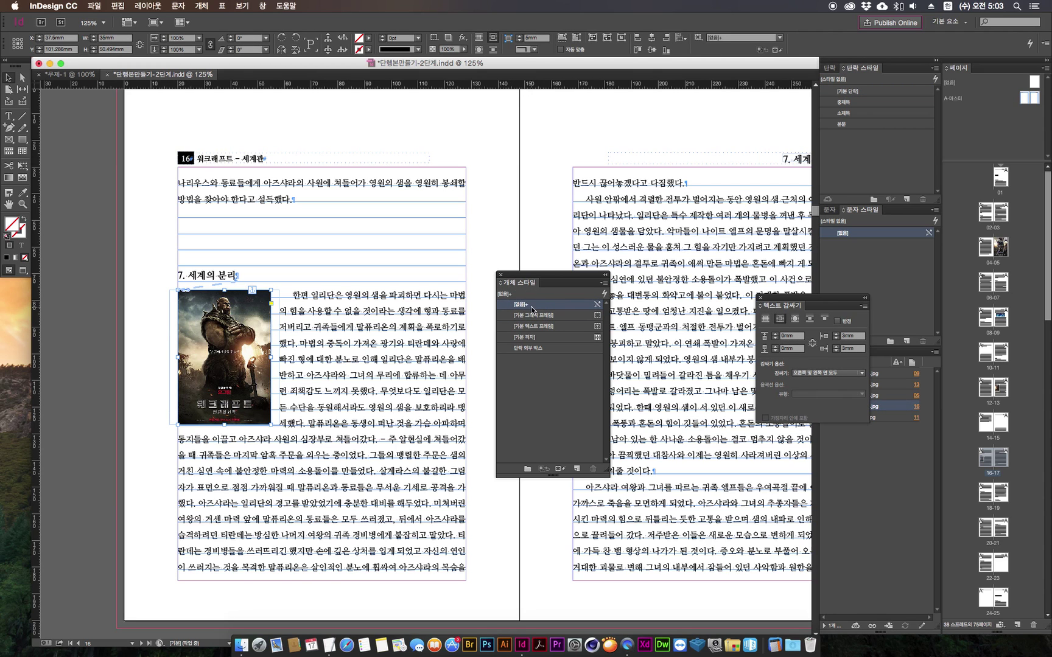
pyautogui.click(551, 349)
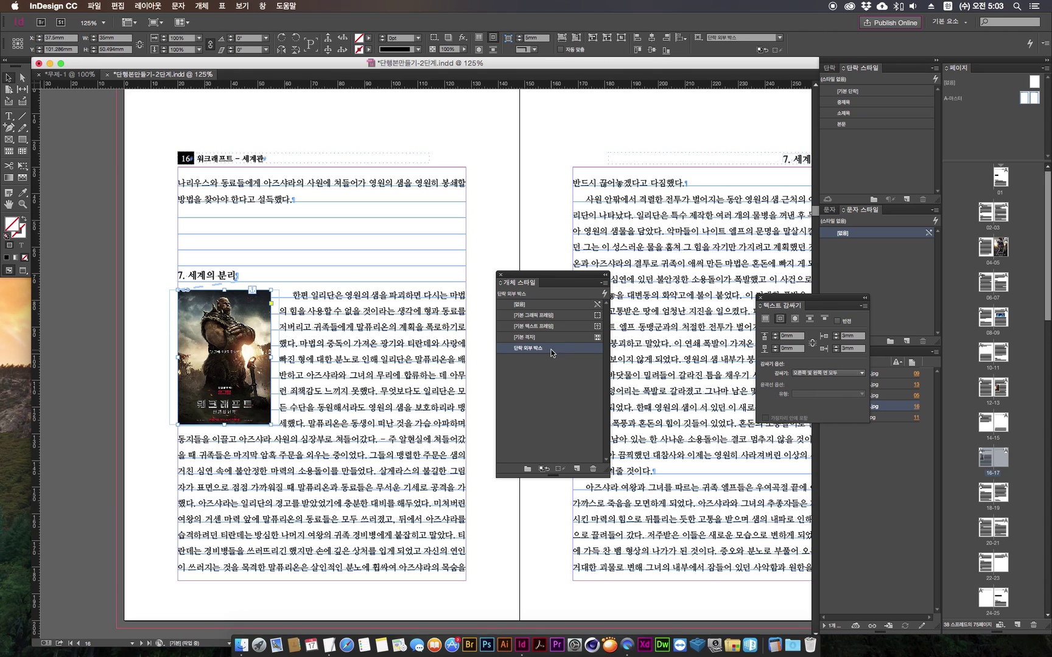
pyautogui.click(558, 240)
pyautogui.moveTo(547, 275); pyautogui.dragTo(458, 365)
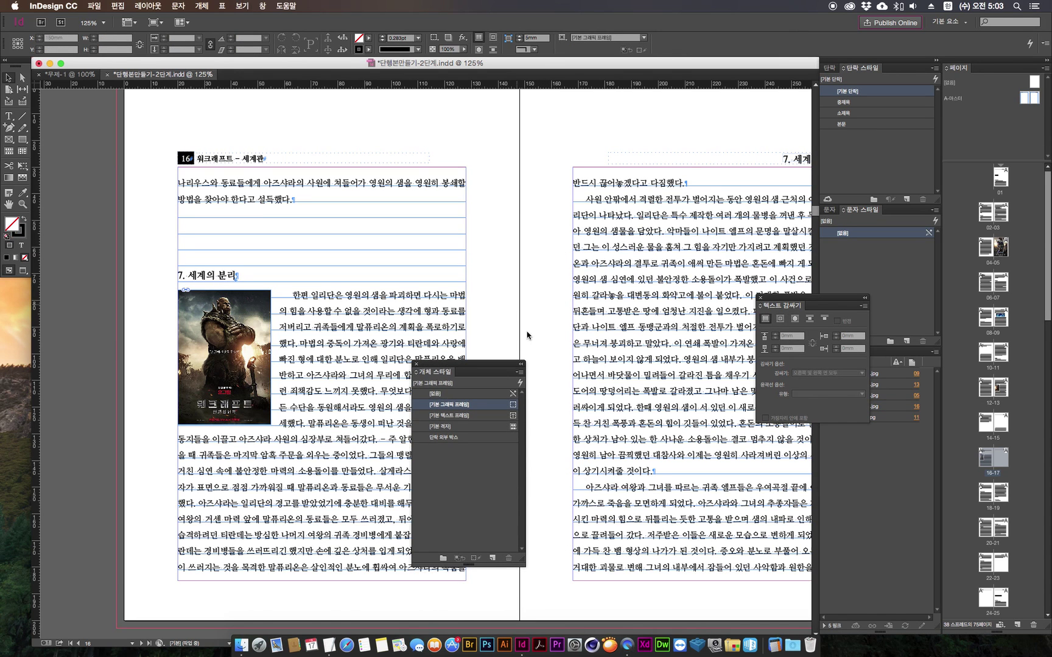
pyautogui.hscroll(3, 465, 291)
pyautogui.scroll(-1, 466, 291)
pyautogui.click(9, 139)
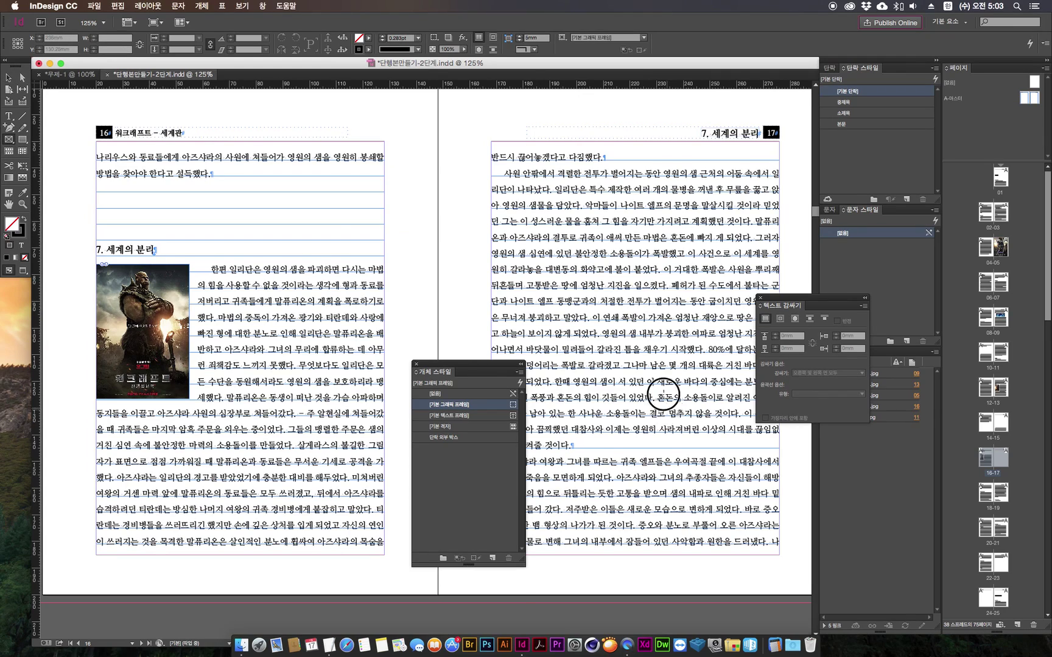
pyautogui.scroll(-15, 667, 404)
pyautogui.hscroll(3, 666, 403)
pyautogui.scroll(8, 609, 272)
pyautogui.scroll(-10, 609, 273)
pyautogui.hscroll(-2, 609, 273)
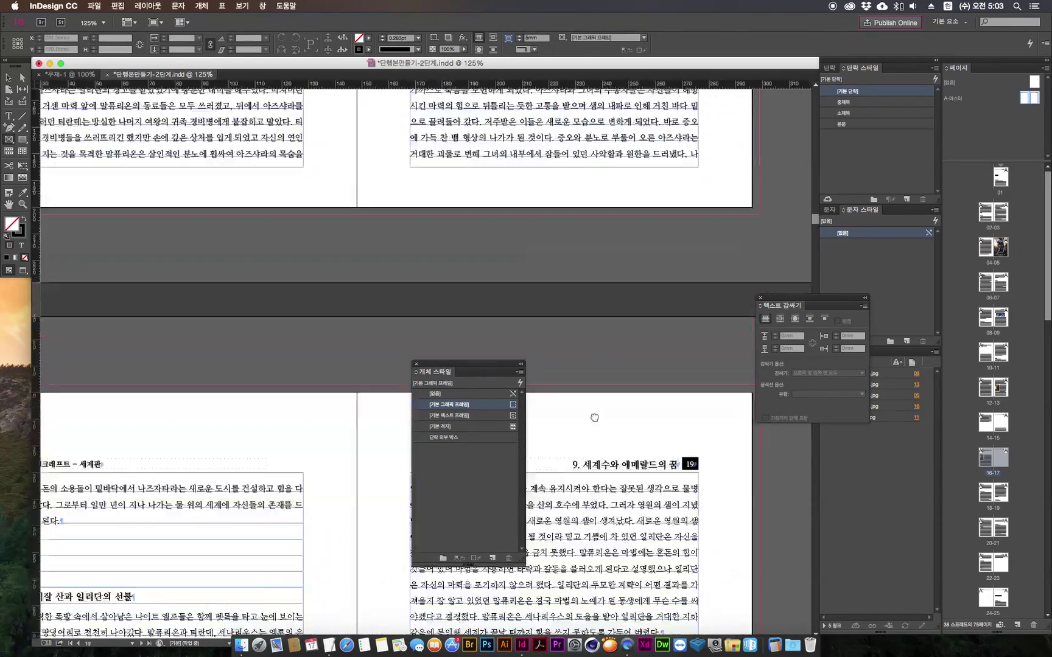
pyautogui.scroll(-3, 603, 251)
pyautogui.hscroll(-1, 603, 251)
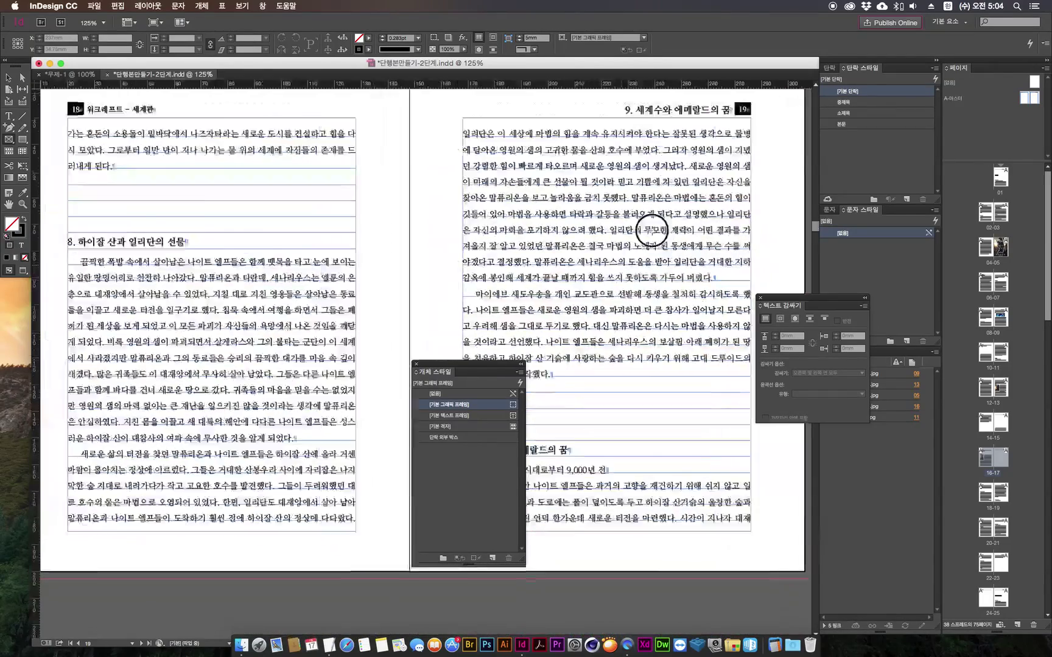
pyautogui.moveTo(661, 237); pyautogui.dragTo(738, 352)
pyautogui.press('super+z')
pyautogui.press('super+z')
pyautogui.press('super+z')
pyautogui.press('super+z')
pyautogui.press('super+z')
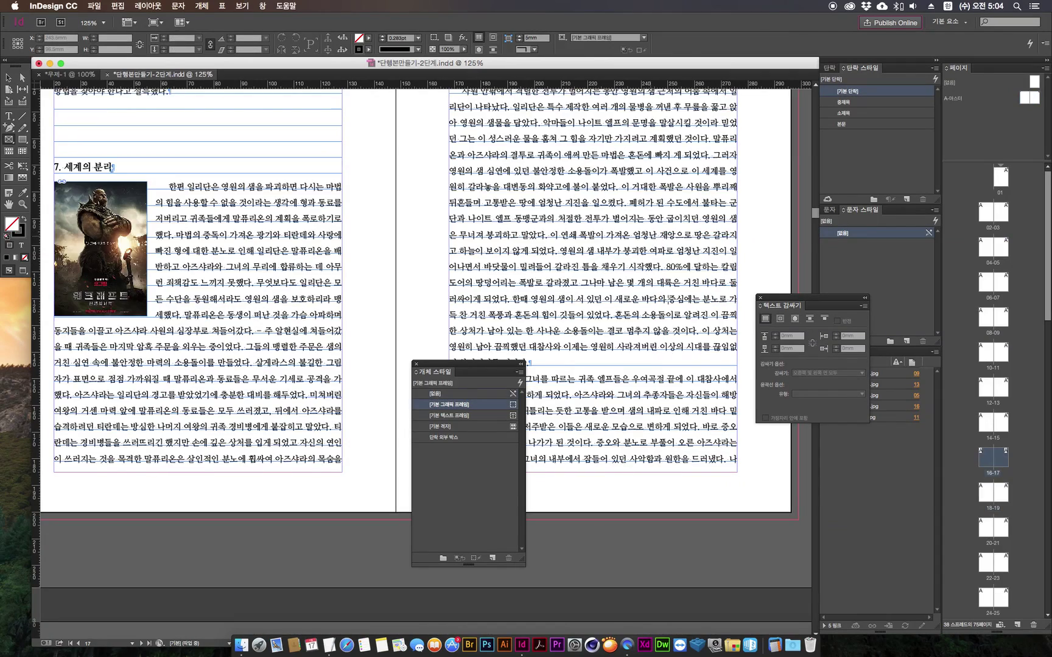
# Check which object style is applied to the poster on page 16.
pyautogui.scroll(-3, 665, 370)
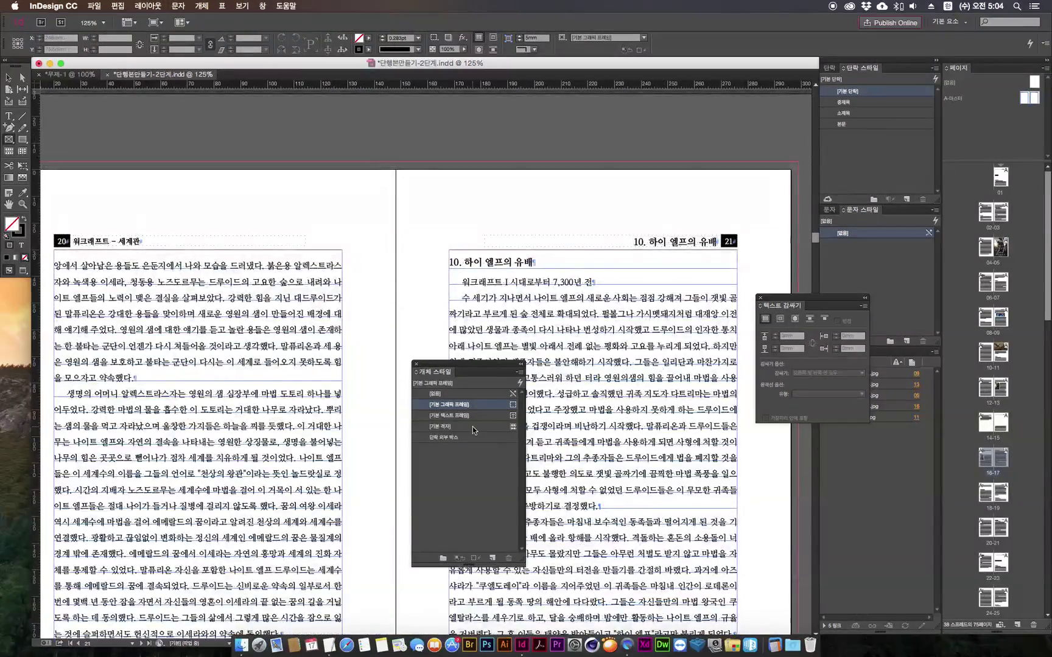
pyautogui.scroll(10, 192, 169)
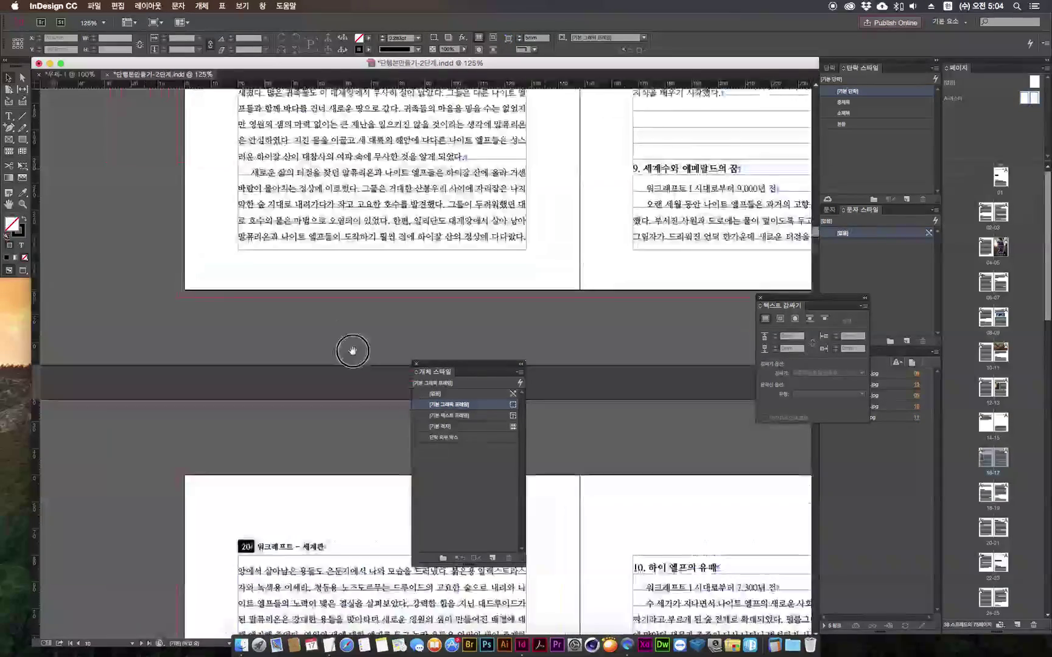
pyautogui.scroll(11, 265, 296)
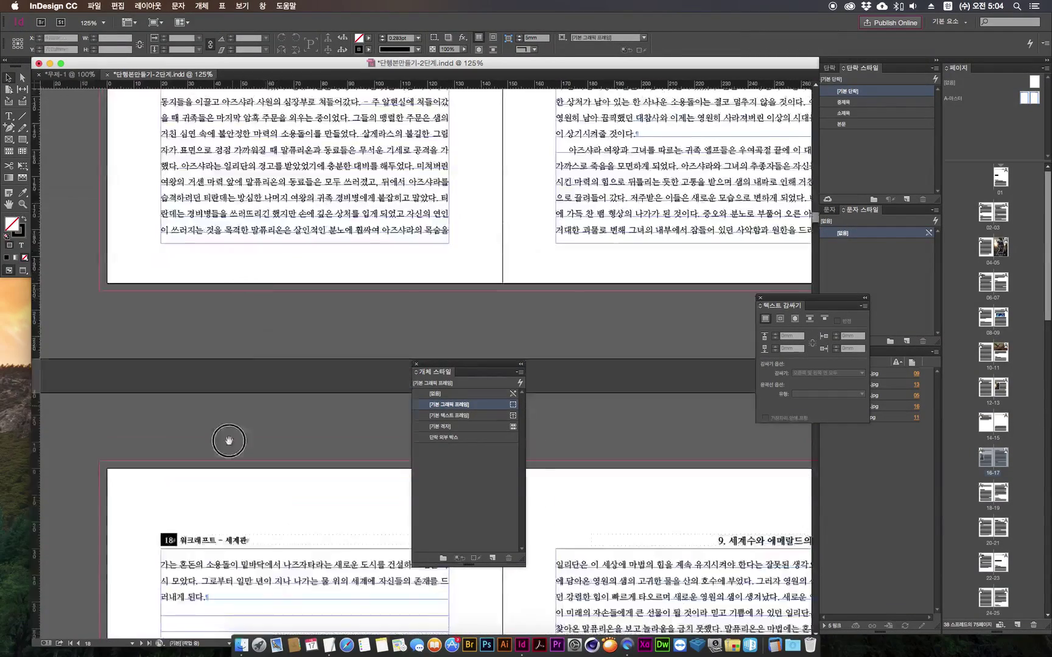
pyautogui.click(186, 205)
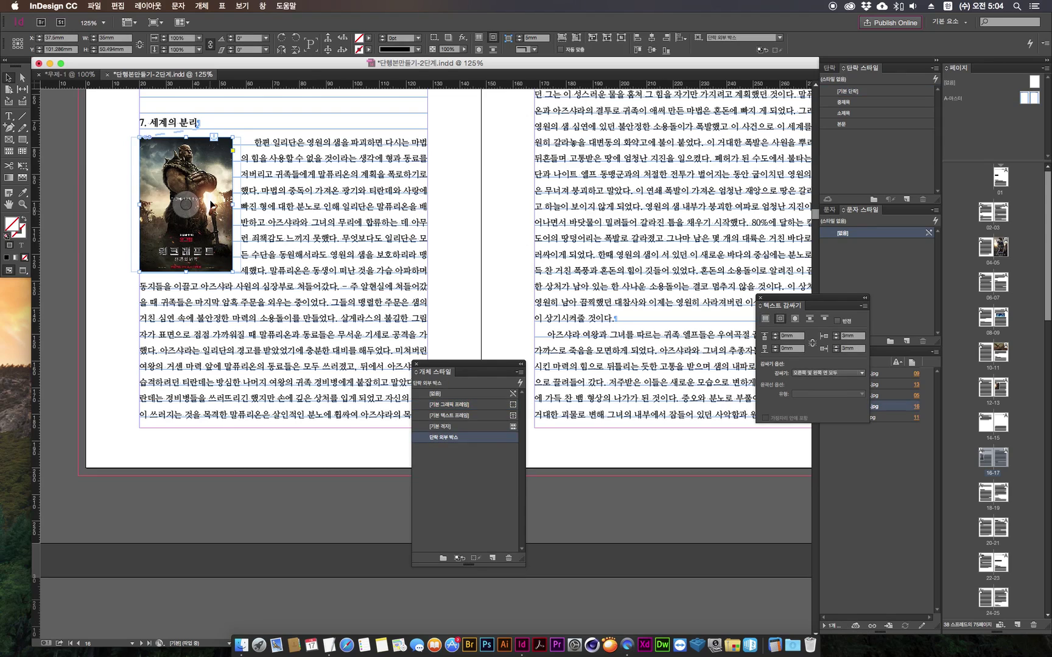
pyautogui.click(487, 298)
# Draw a graphic frame about 38.5 × 44 mm over the body text above heading 9 on page 19, against the outer margin.
pyautogui.scroll(-10, 669, 566)
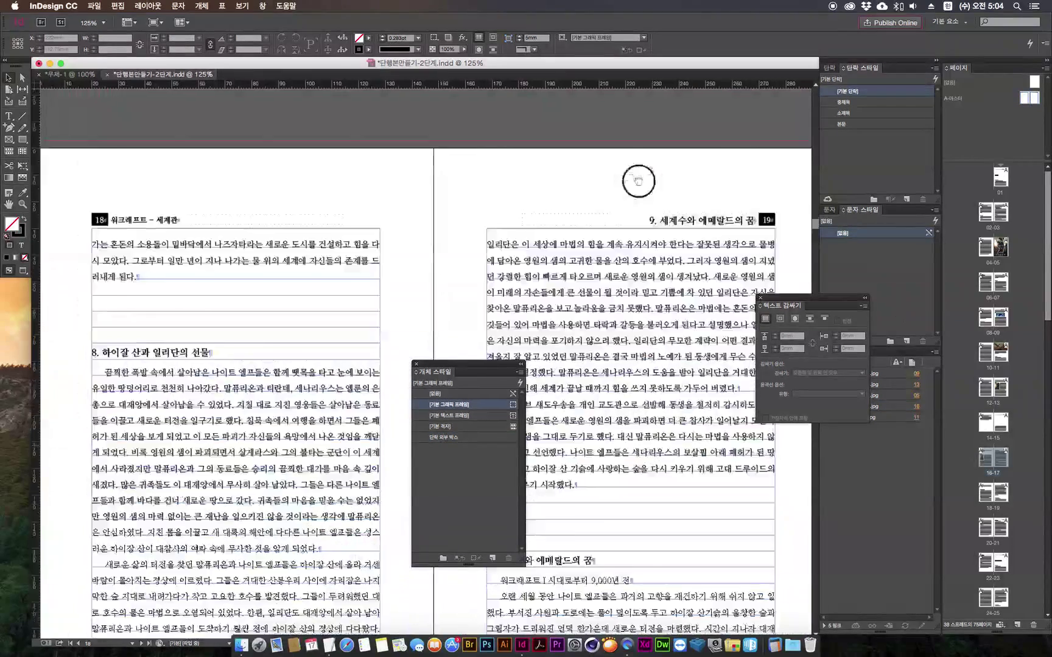
pyautogui.scroll(-5, 669, 317)
pyautogui.hscroll(2, 669, 317)
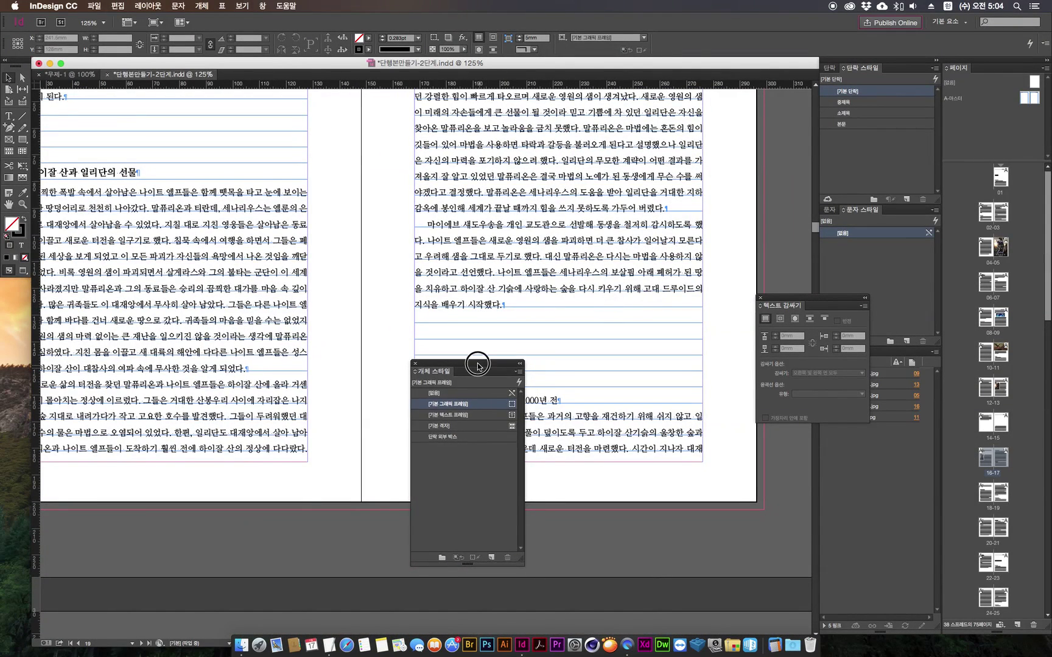
pyautogui.moveTo(479, 366); pyautogui.dragTo(259, 321)
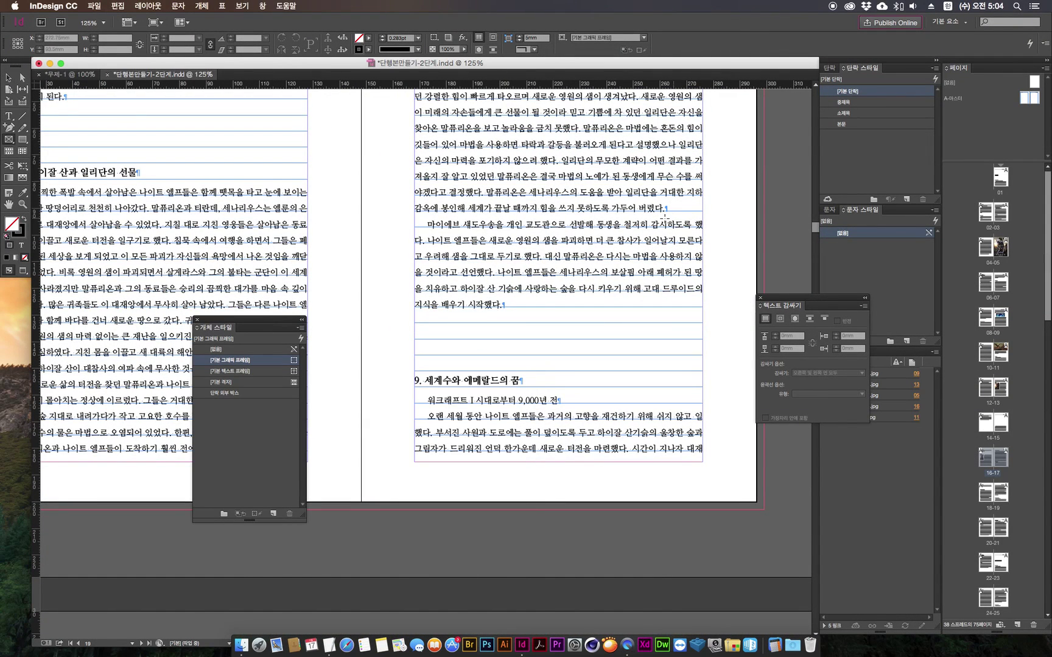
pyautogui.moveTo(601, 223)
pyautogui.mouseDown()
pyautogui.moveTo(694, 308)
pyautogui.moveTo(703, 339)
pyautogui.mouseUp()
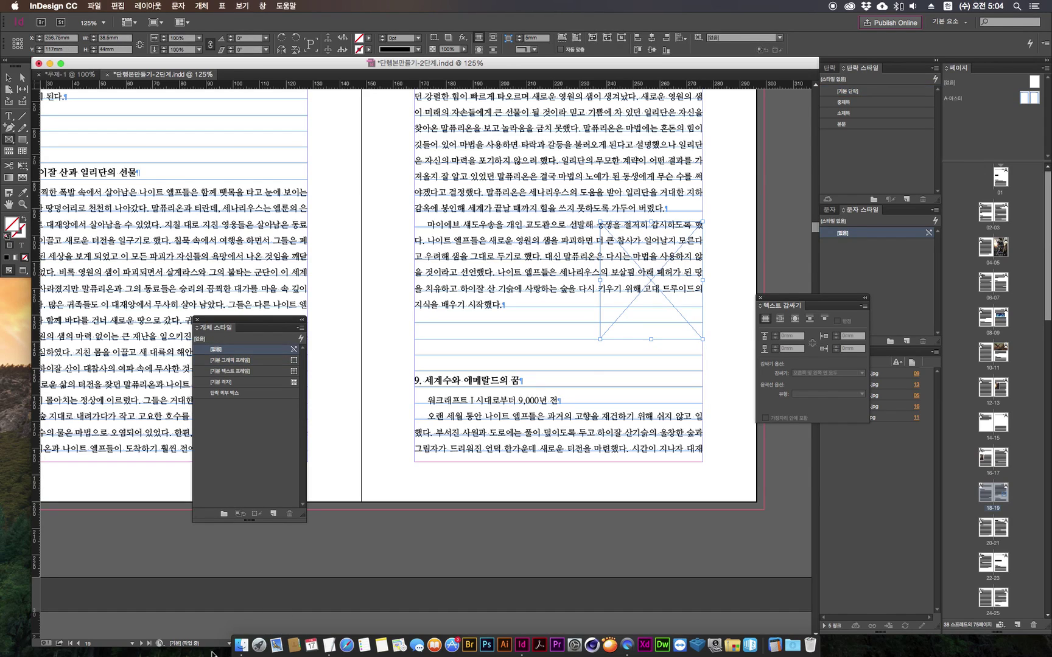
# Place movie_image-34.jpg from the Links folder into the new frame on page 19 and select the image inside it.
pyautogui.click(238, 644)
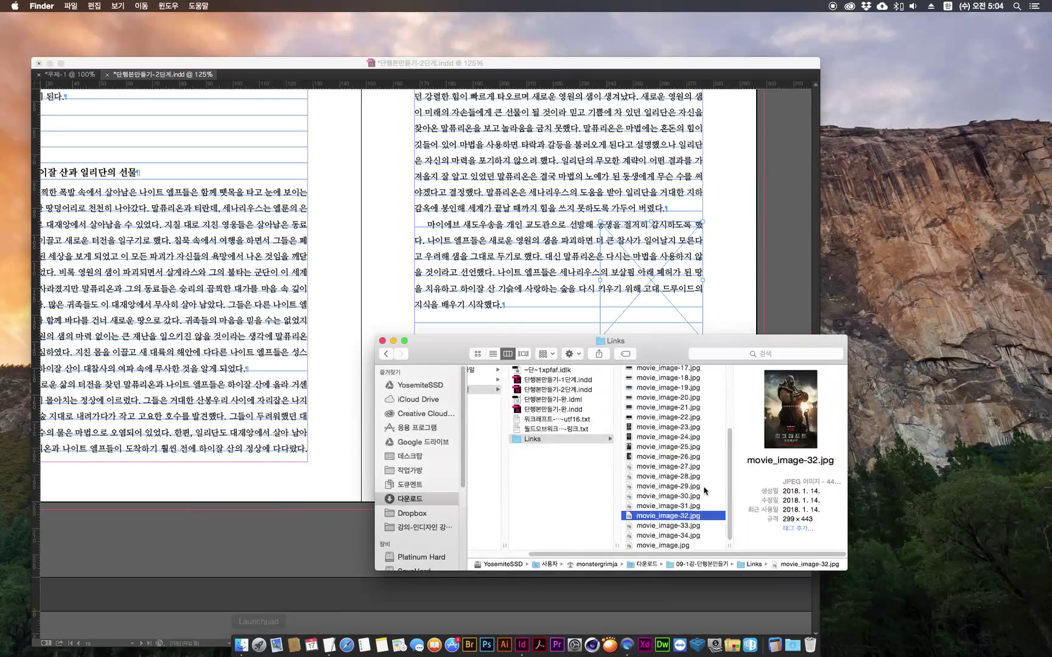
pyautogui.click(672, 546)
pyautogui.click(669, 536)
pyautogui.moveTo(669, 536); pyautogui.dragTo(668, 282)
pyautogui.click(671, 286)
pyautogui.click(9, 78)
pyautogui.click(652, 280)
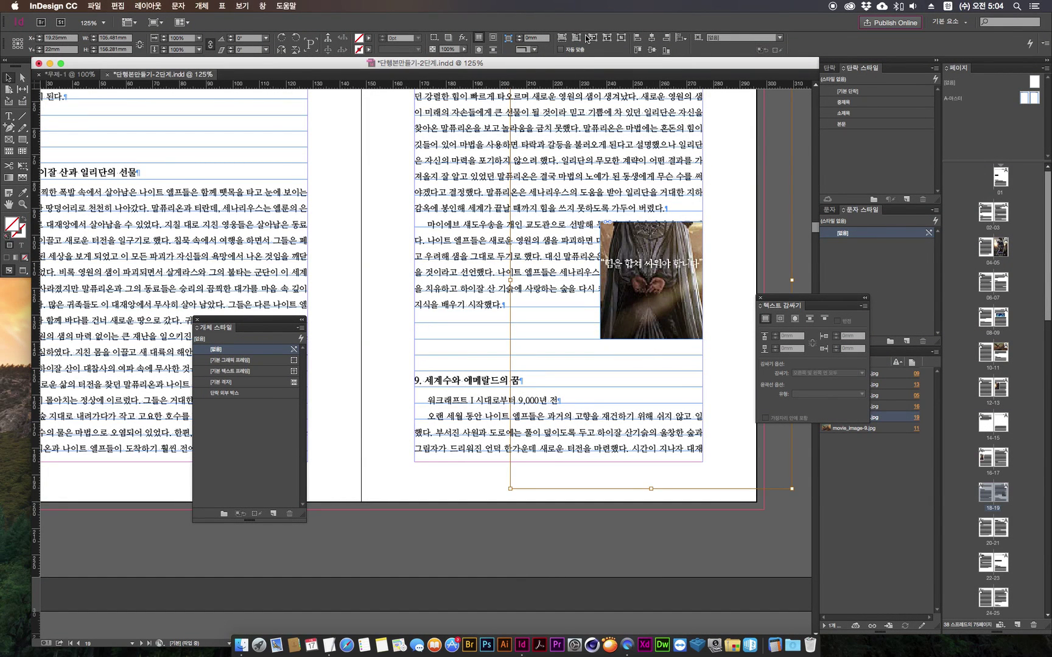
# Fit the placed poster on page 19 so it fills its frame proportionally.
pyautogui.click(560, 37)
pyautogui.press('super+alt+c')
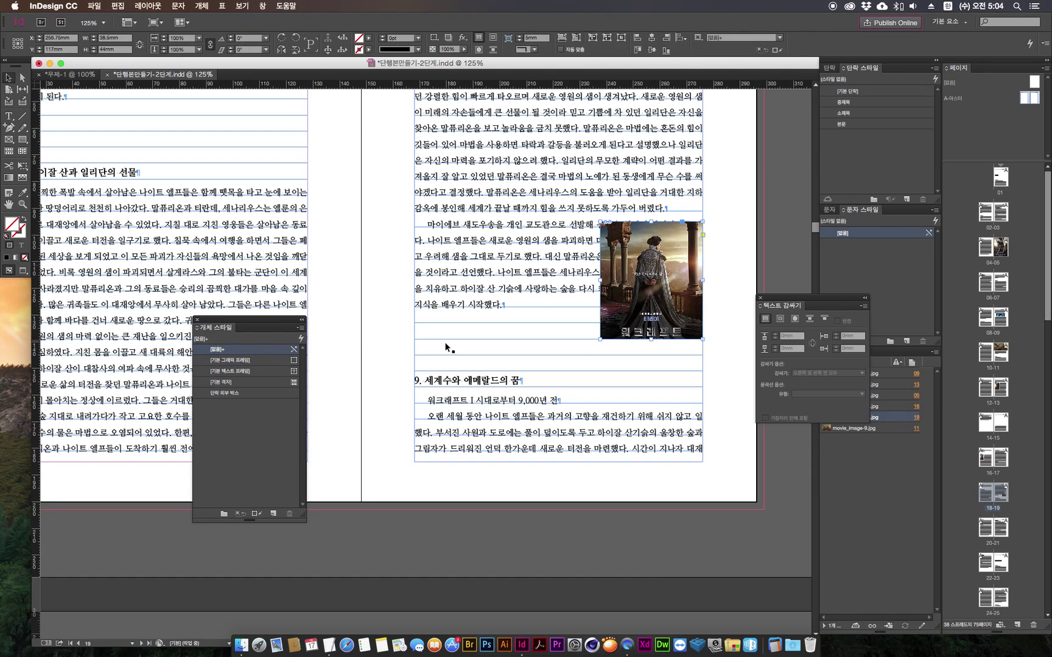
pyautogui.click(360, 341)
pyautogui.press('super+equal')
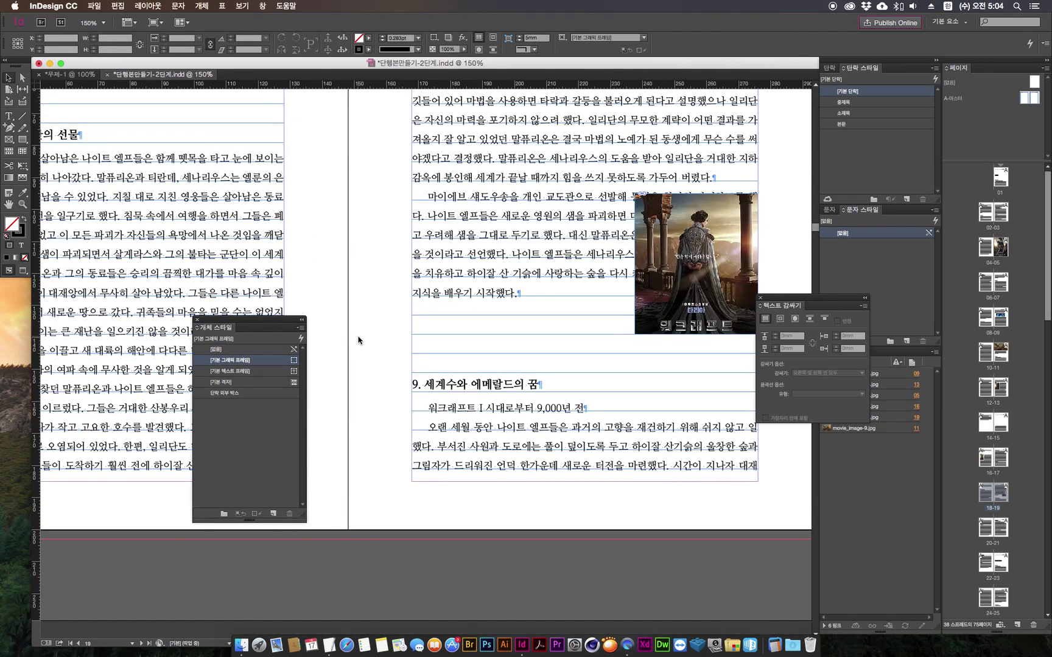
# Move the poster frame on page 19 up slightly to a Y position of 116 mm.
pyautogui.moveTo(369, 285); pyautogui.dragTo(329, 293)
pyautogui.click(638, 228)
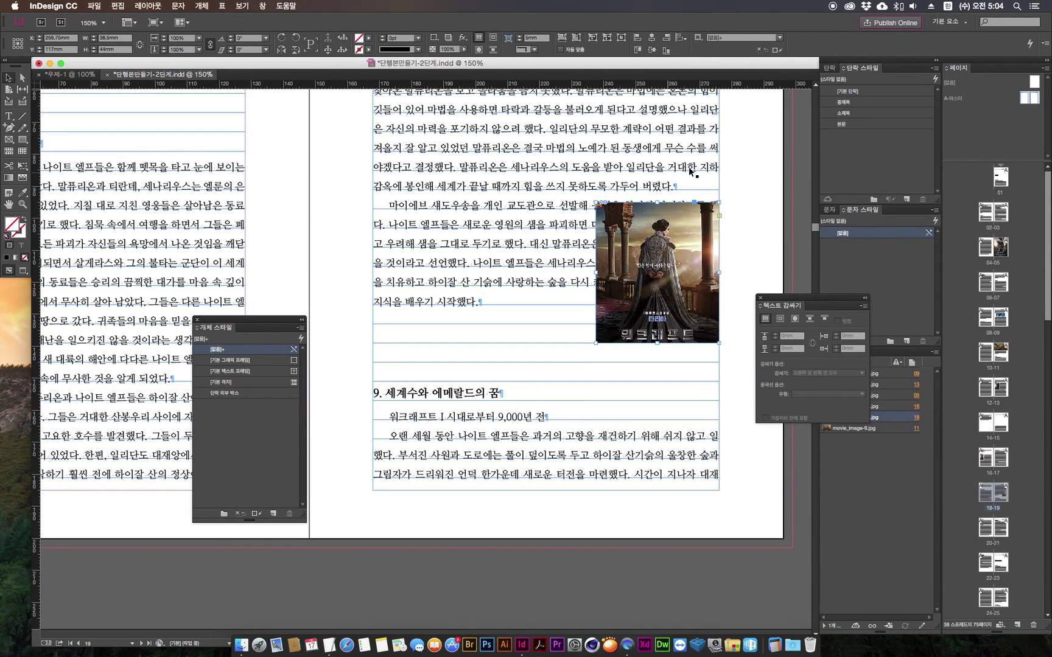
pyautogui.moveTo(680, 231); pyautogui.dragTo(680, 227)
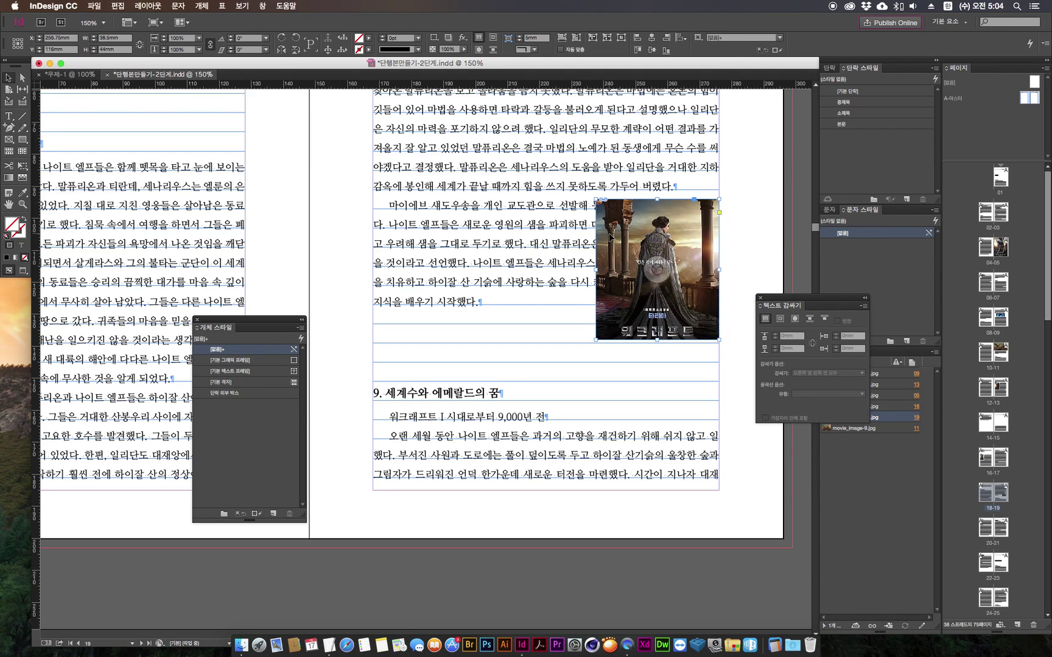
pyautogui.press('Delete')
pyautogui.press('t')
pyautogui.press('super+z')
pyautogui.press('super+shift+z')
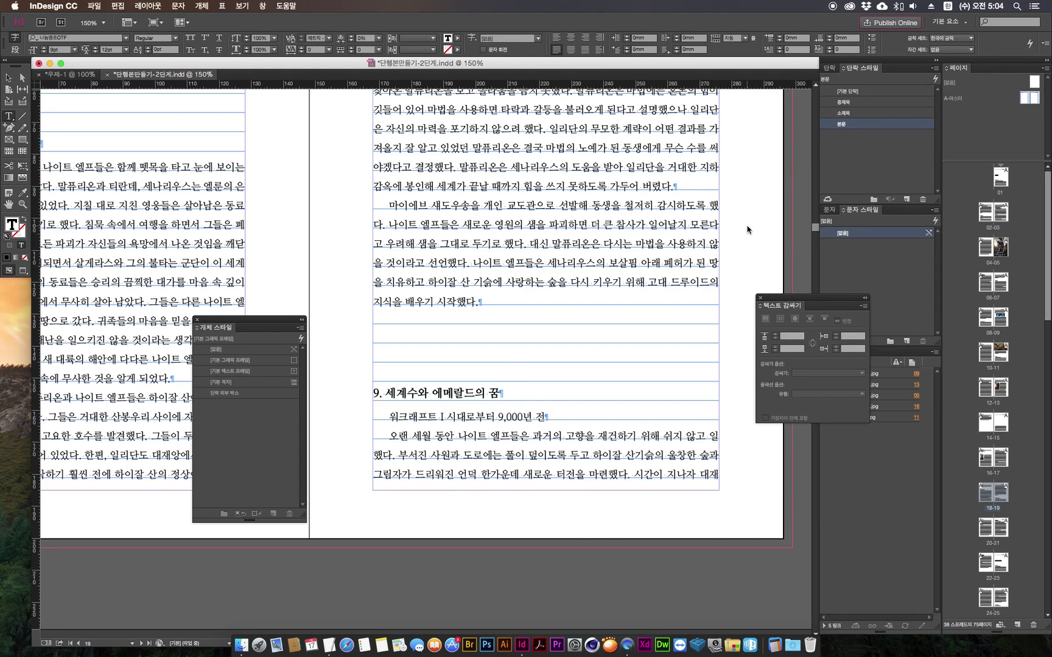
pyautogui.press('super+z')
pyautogui.click(6, 76)
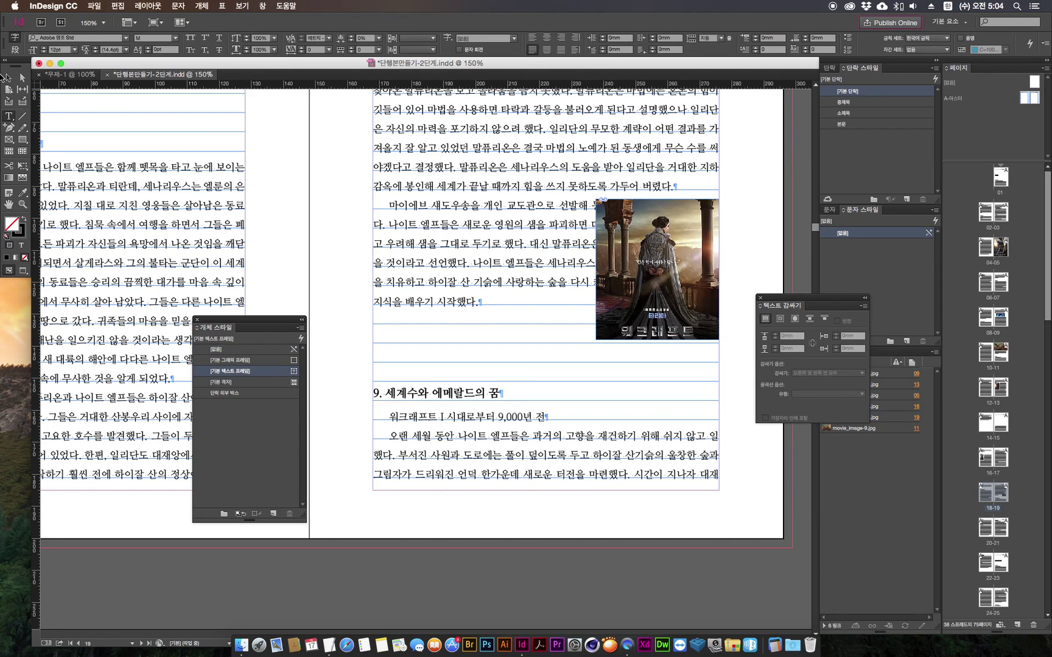
# Anchor the page 19 poster to the end of the paragraph above it and apply the 단락 외부 박스 object style.
pyautogui.click(646, 259)
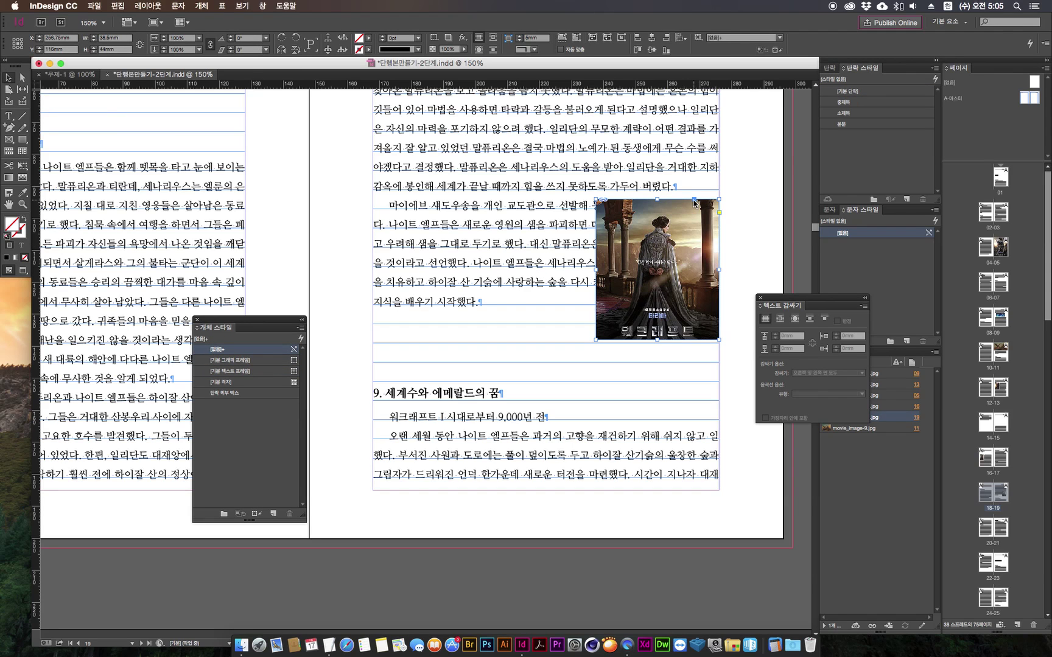
pyautogui.moveTo(695, 201); pyautogui.dragTo(675, 192)
pyautogui.click(247, 394)
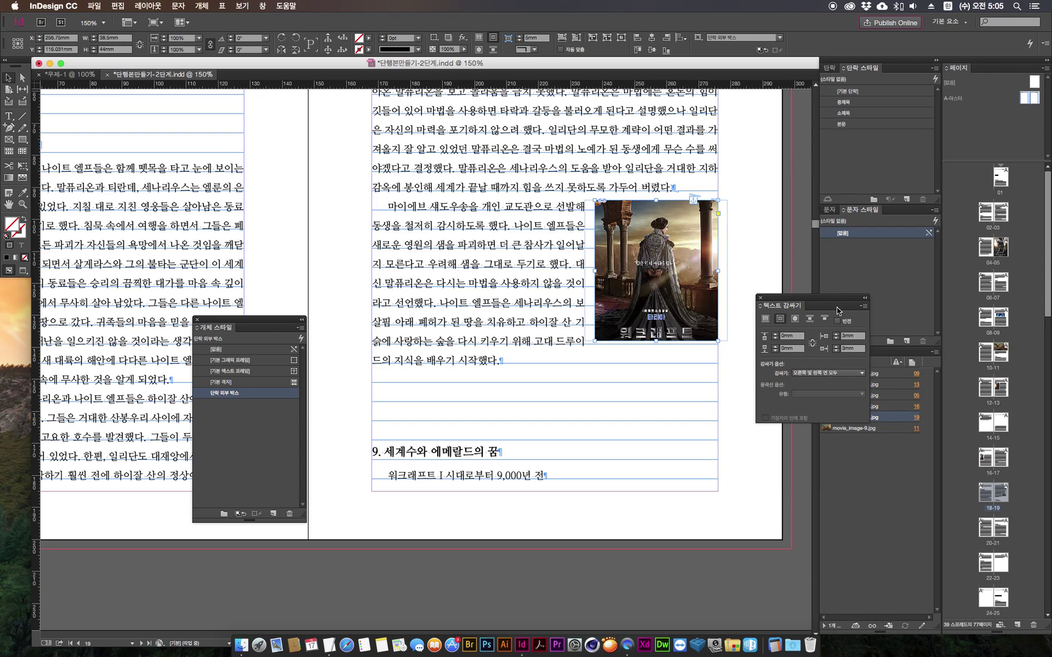
# Extend the page 19 poster frame downward to about 51 mm high and refit the image to fill it proportionally.
pyautogui.moveTo(655, 342); pyautogui.dragTo(658, 365)
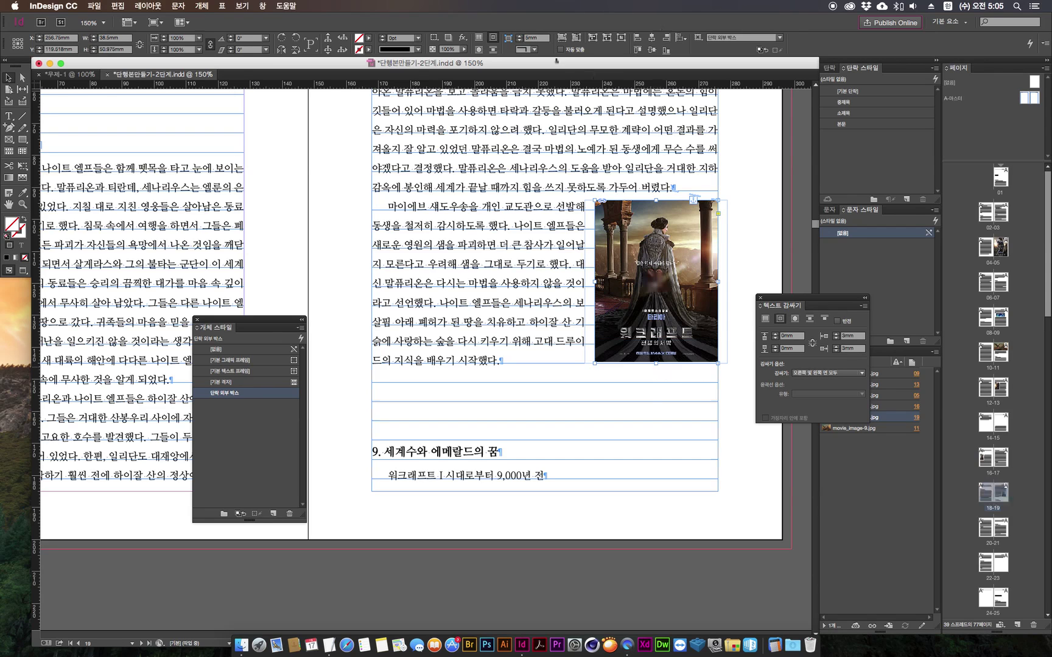
pyautogui.click(563, 39)
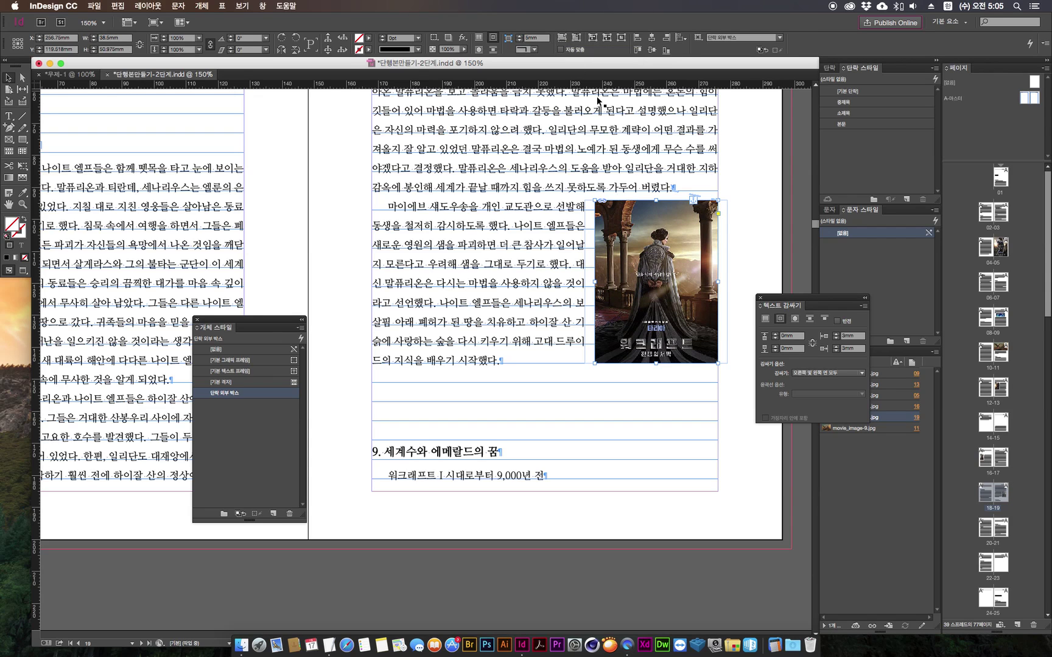
pyautogui.click(787, 201)
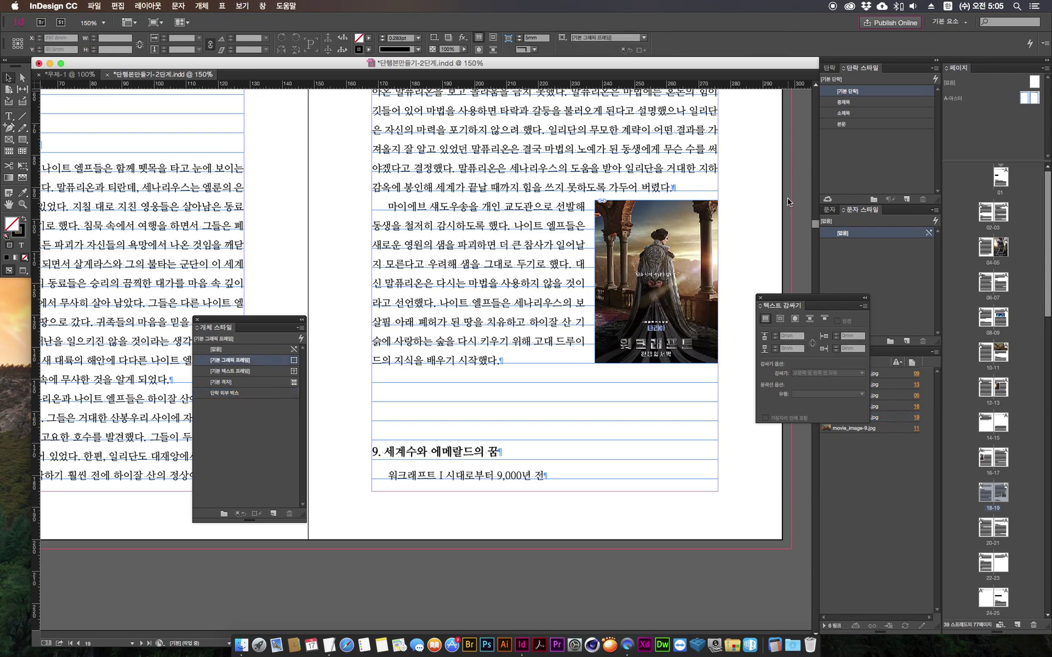
# Compare the anchored posters on pages 16 and 19 in an overview of the spreads.
pyautogui.press('super+1')
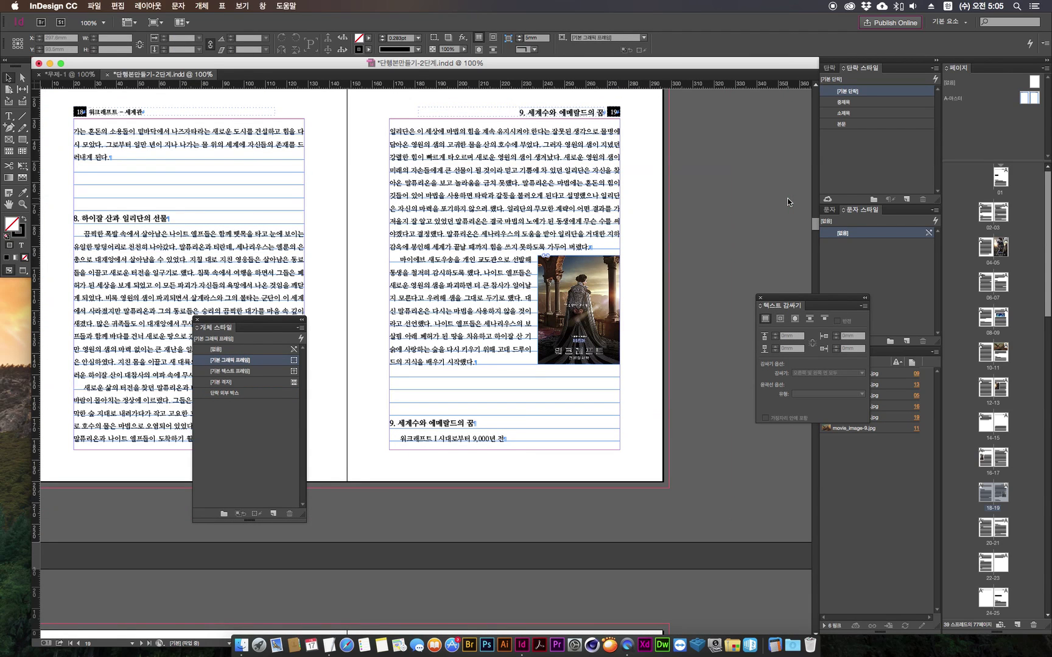
pyautogui.press('super+minus')
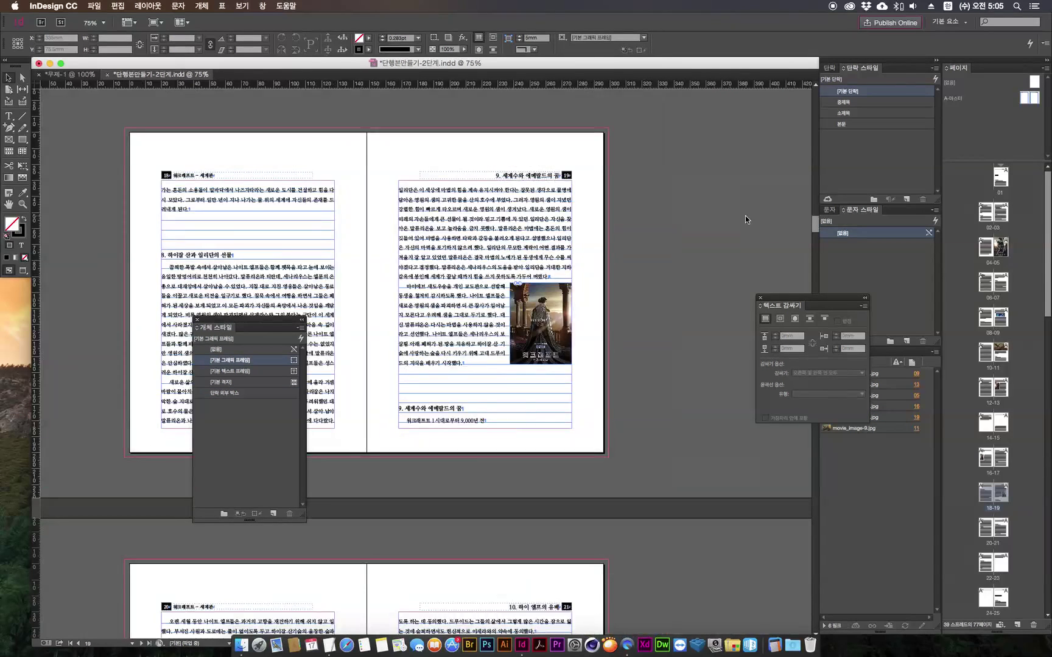
pyautogui.click(221, 337)
pyautogui.moveTo(221, 337); pyautogui.dragTo(90, 372)
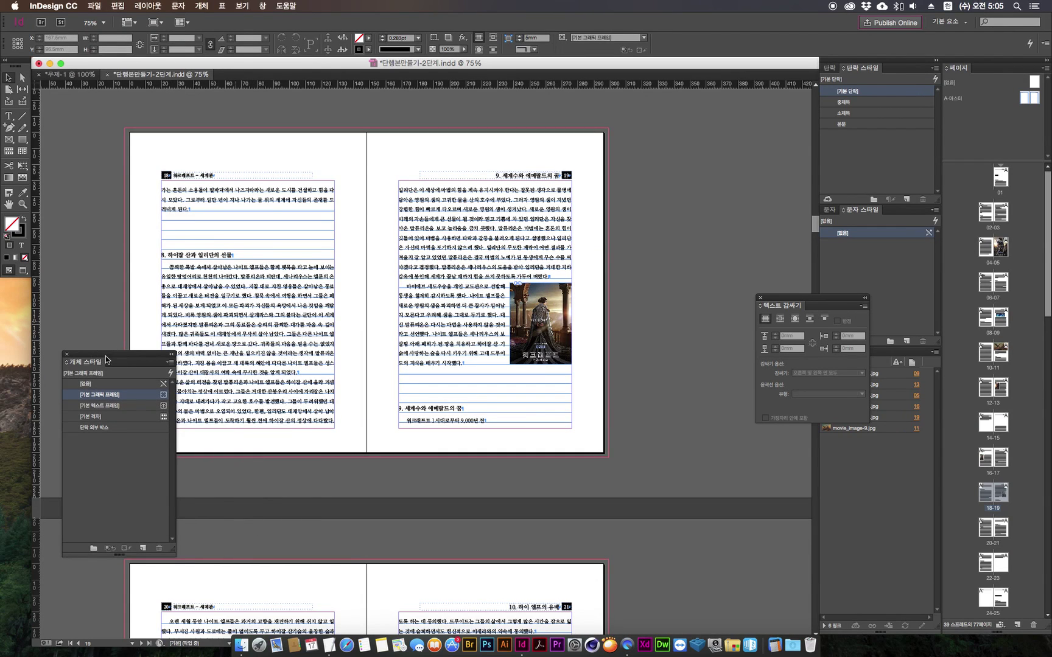
pyautogui.moveTo(359, 229); pyautogui.dragTo(487, 208)
pyautogui.press('super+minus')
pyautogui.press('super+minus')
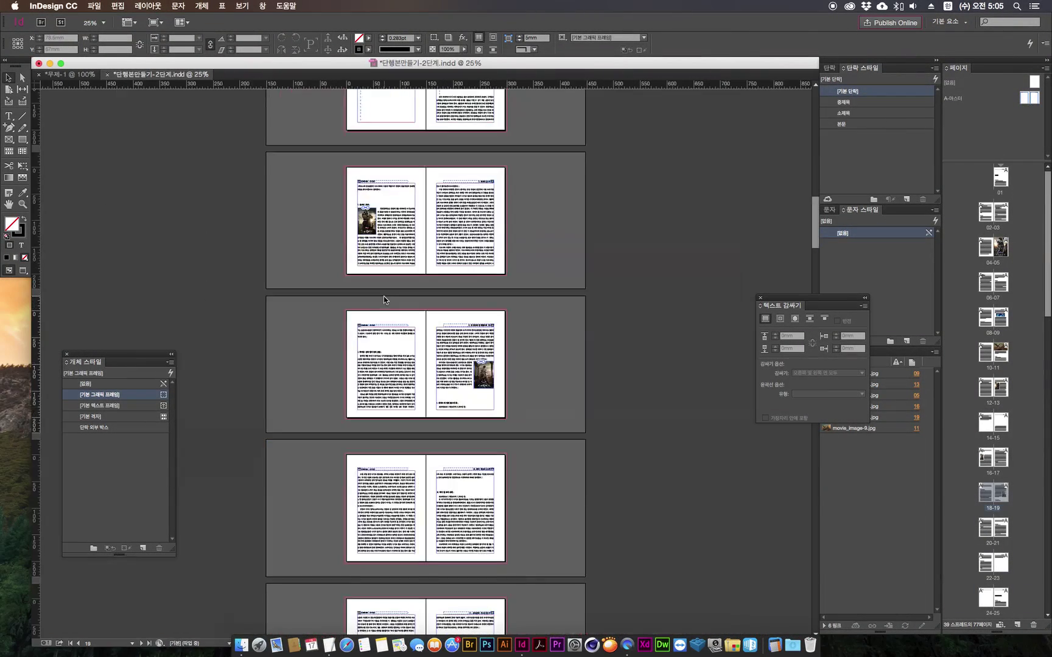
pyautogui.moveTo(387, 266); pyautogui.dragTo(335, 346)
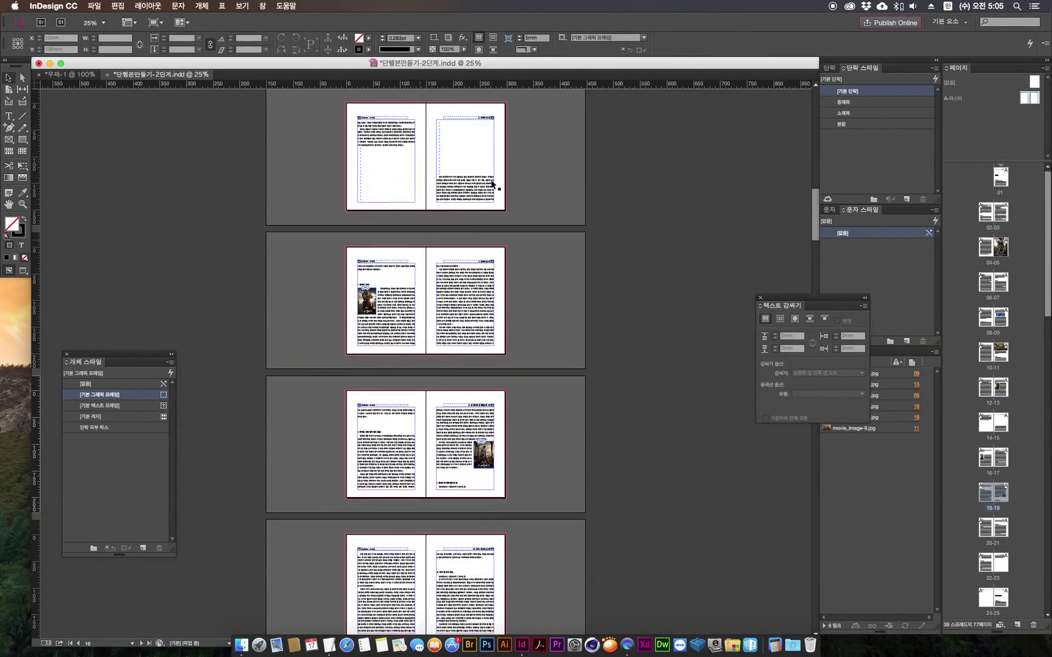
pyautogui.moveTo(421, 303); pyautogui.dragTo(372, 260)
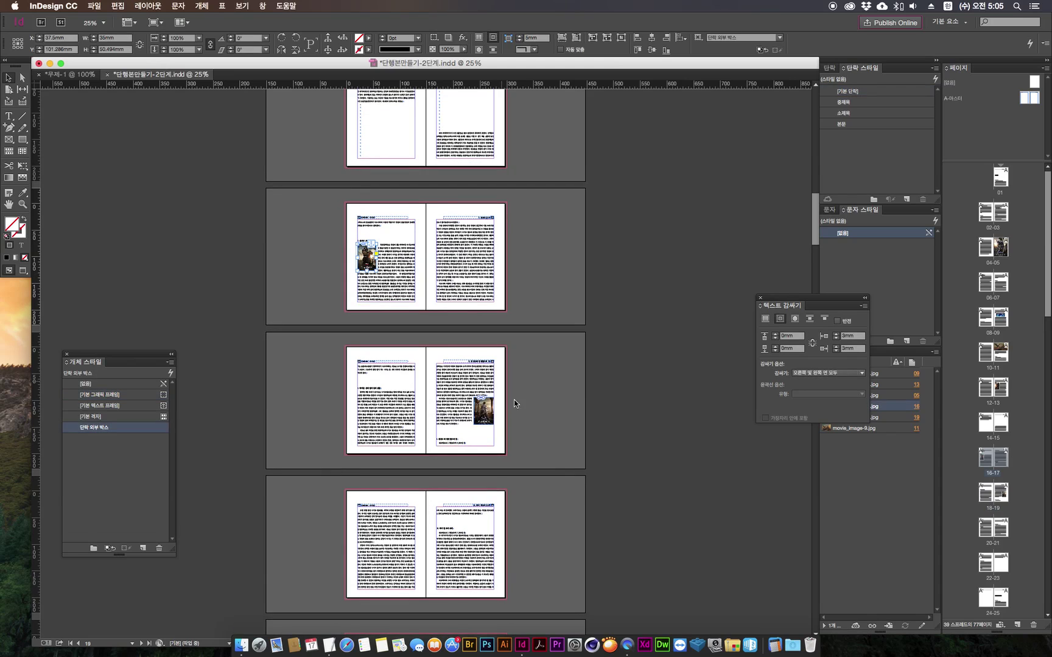
# Insert blank lines into the body text on the 14–15 spread to push the following text and posters along.
pyautogui.moveTo(561, 293); pyautogui.dragTo(561, 322)
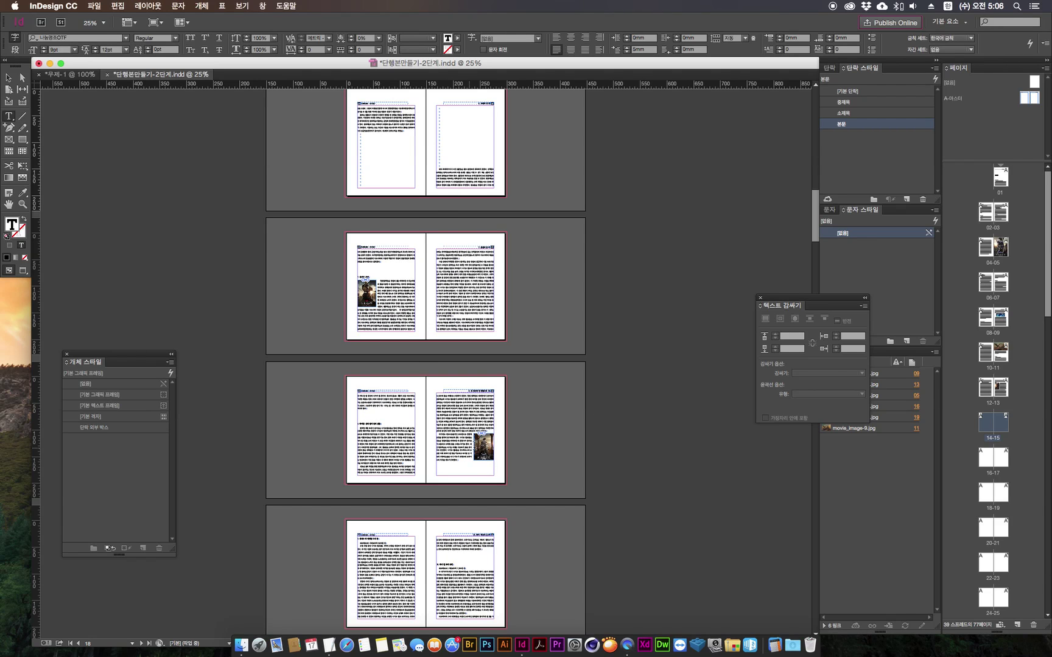
pyautogui.press('Escape')
pyautogui.click(641, 431)
# Examine how the posters on pages 16 and 19 sit against the outer margins within the reflowed text.
pyautogui.press('super+1')
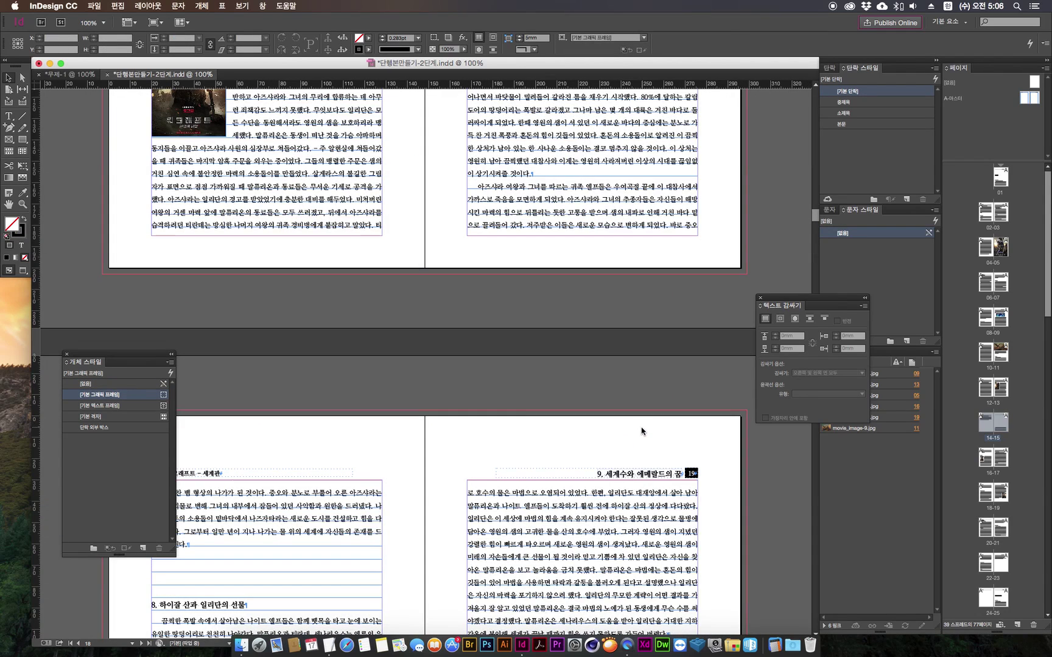
pyautogui.press('super+minus')
pyautogui.press('super+minus')
pyautogui.scroll(-3, 649, 355)
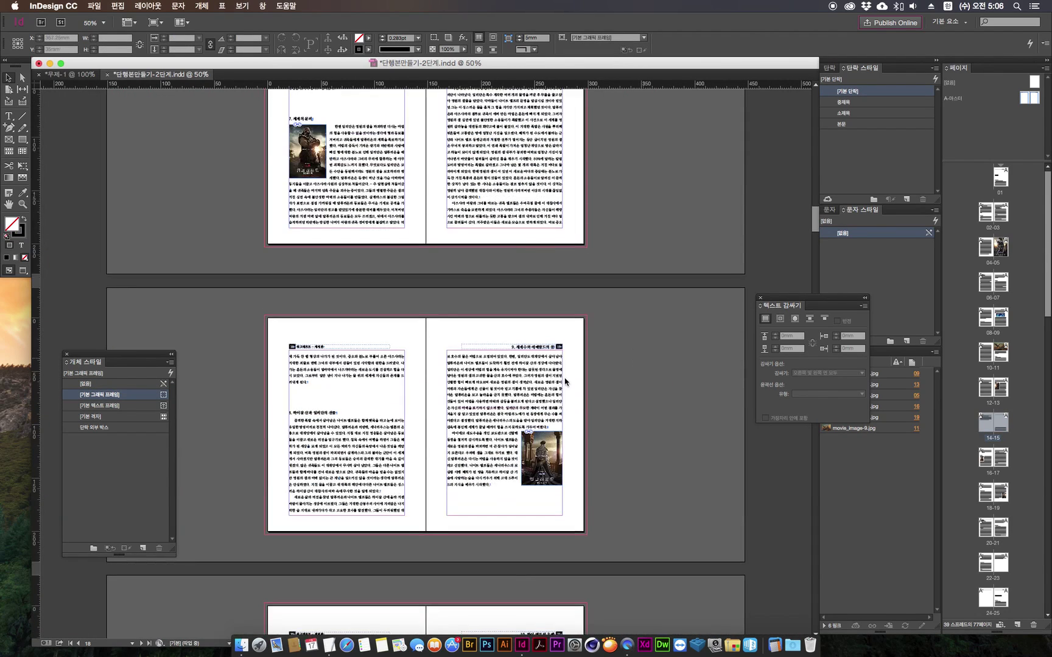
pyautogui.press('super+equal')
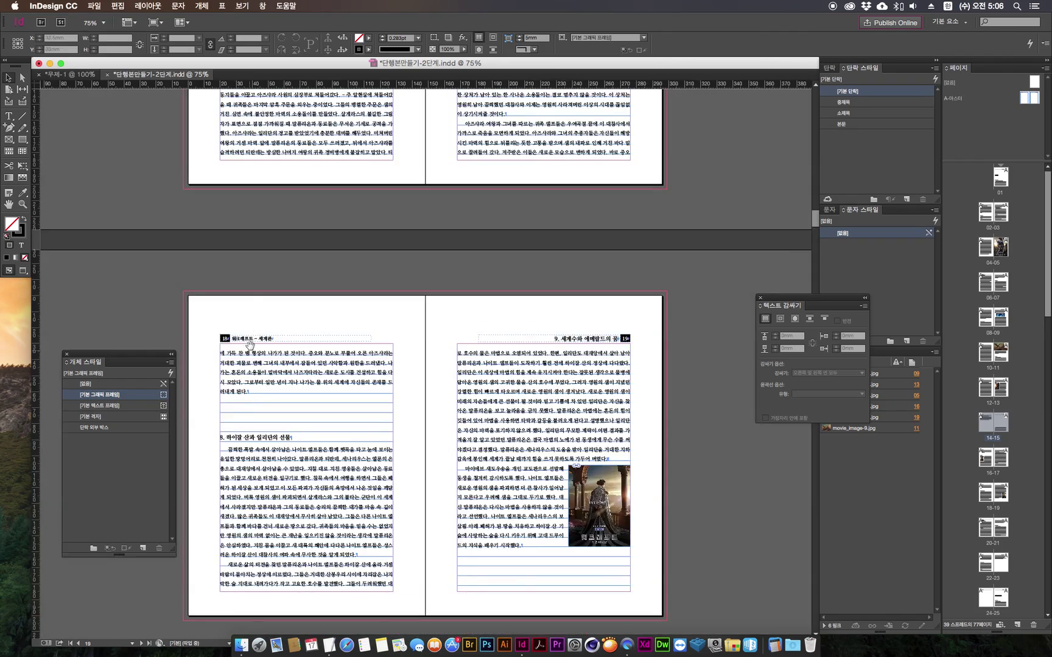
pyautogui.click(316, 310)
pyautogui.moveTo(316, 310); pyautogui.dragTo(391, 498)
pyautogui.moveTo(108, 354); pyautogui.dragTo(130, 250)
pyautogui.click(342, 233)
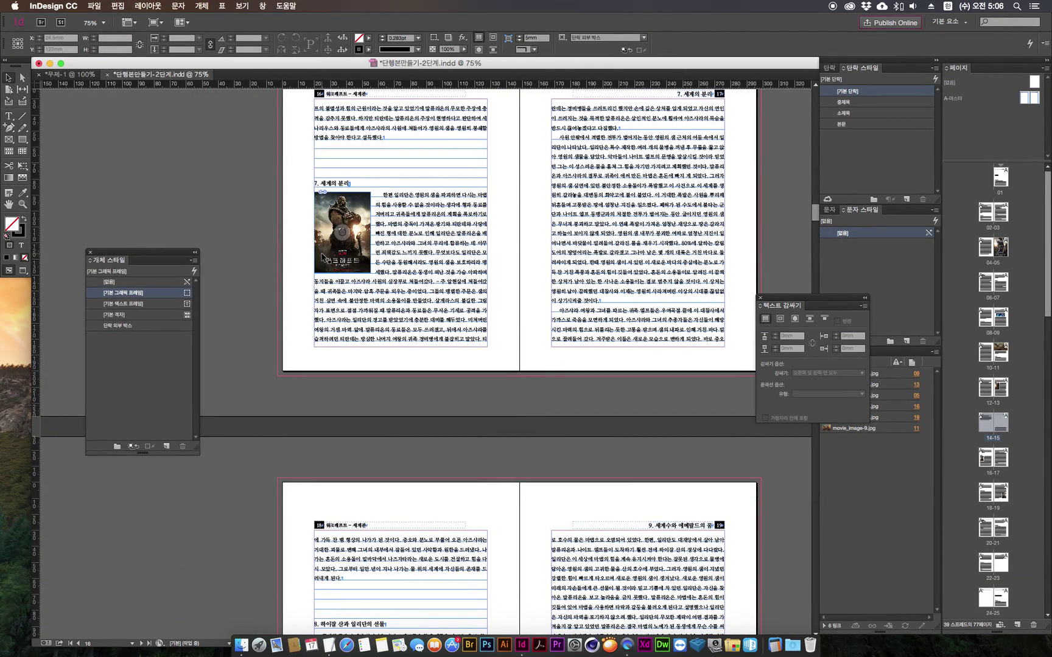
pyautogui.moveTo(388, 449); pyautogui.dragTo(324, 347)
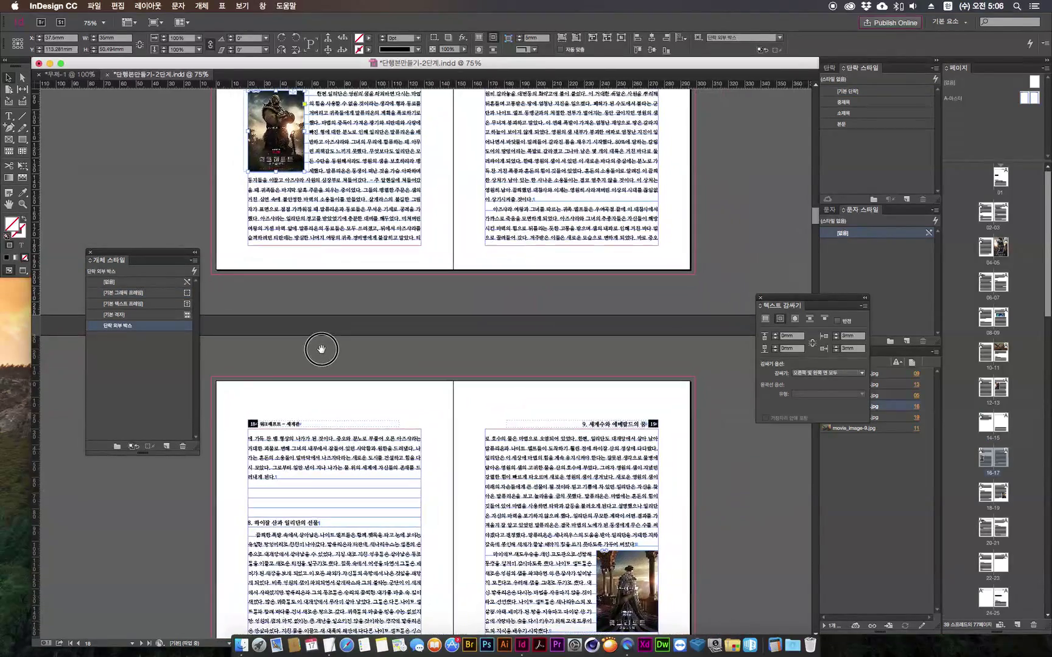
pyautogui.click(339, 361)
# Open the options of the 단락 외부 박스 object style and review its anchored object settings.
pyautogui.moveTo(131, 251); pyautogui.dragTo(114, 211)
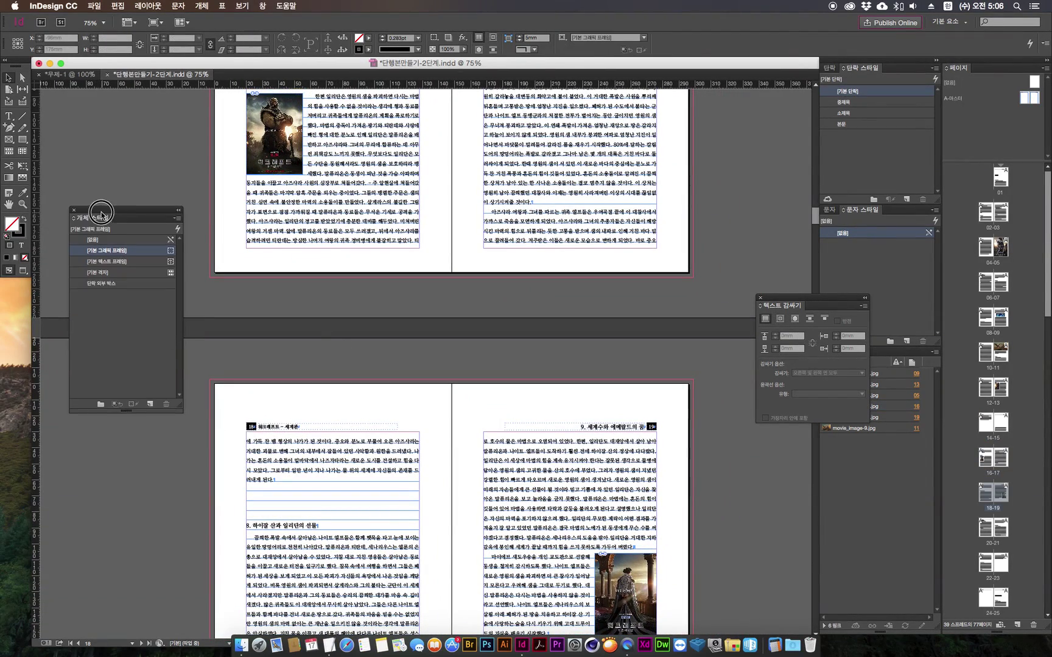
pyautogui.doubleClick(131, 284)
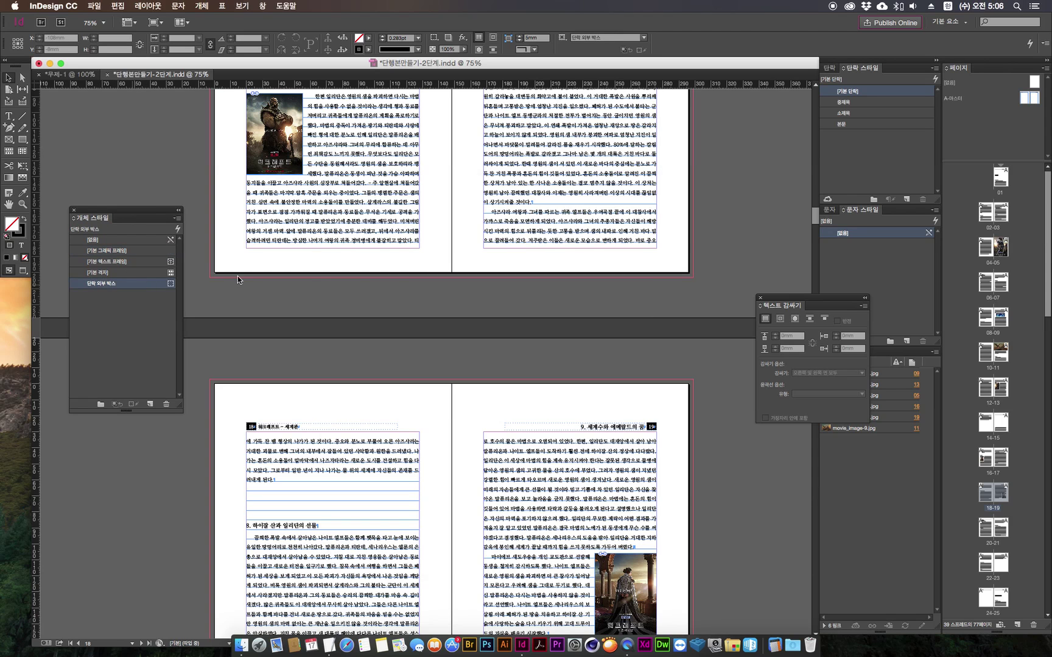
pyautogui.moveTo(440, 193); pyautogui.dragTo(310, 219)
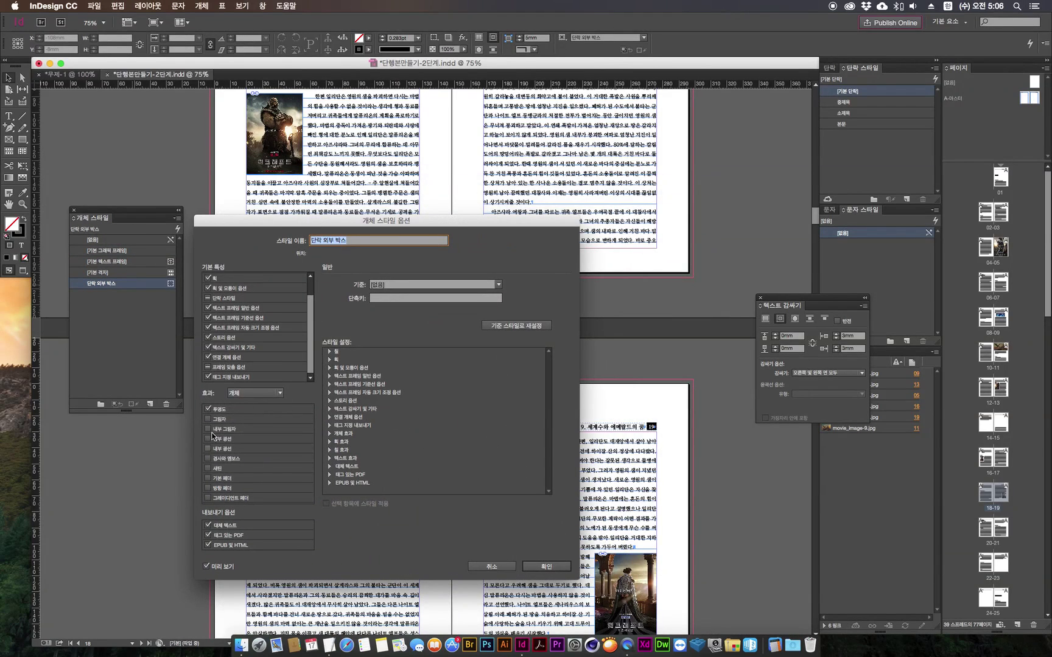
pyautogui.click(241, 368)
pyautogui.click(228, 357)
pyautogui.click(209, 367)
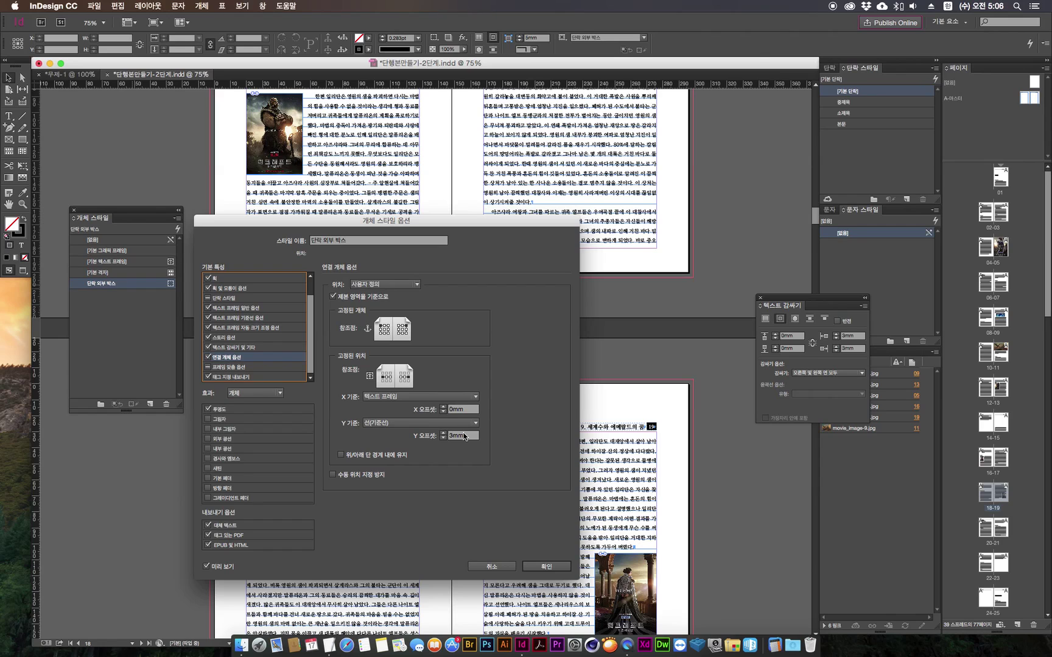
# Try 4 mm left and right text wrap offsets in the object style, returning both to 3 mm.
pyautogui.click(232, 348)
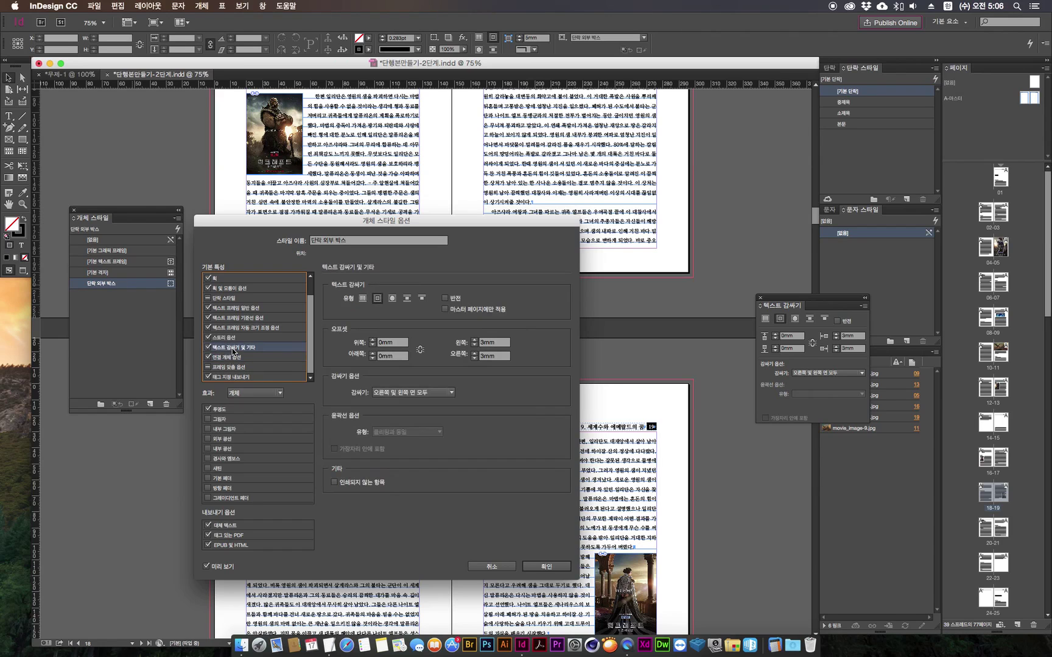
pyautogui.click(475, 341)
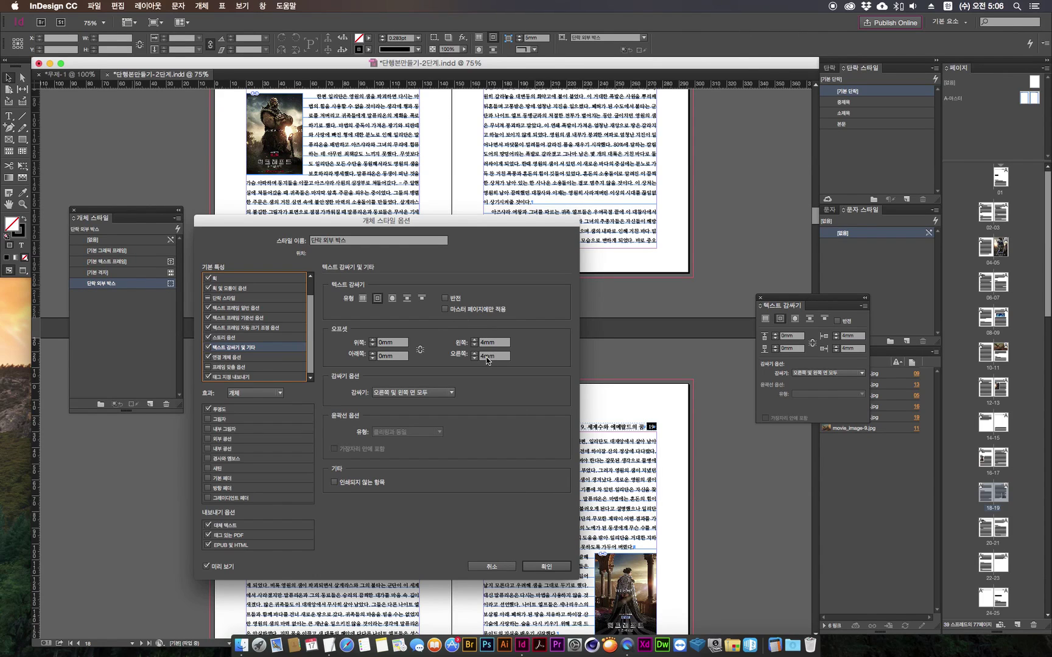
pyautogui.press('Down')
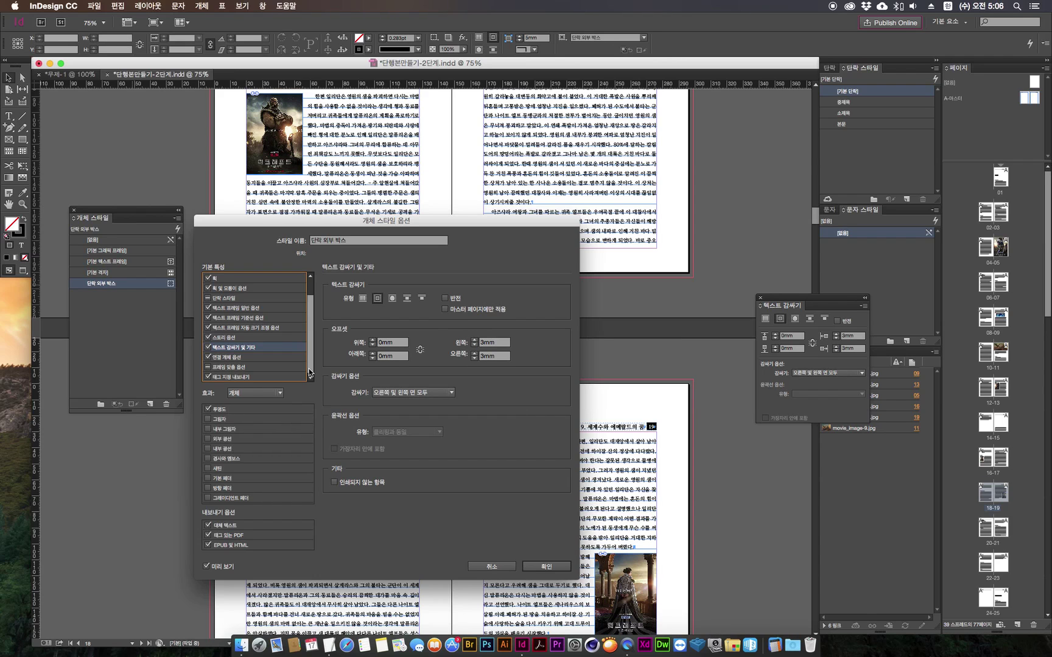
# Add a drop shadow with a 1 mm distance to the 단락 외부 박스 style and view the spreads in preview mode.
pyautogui.click(224, 420)
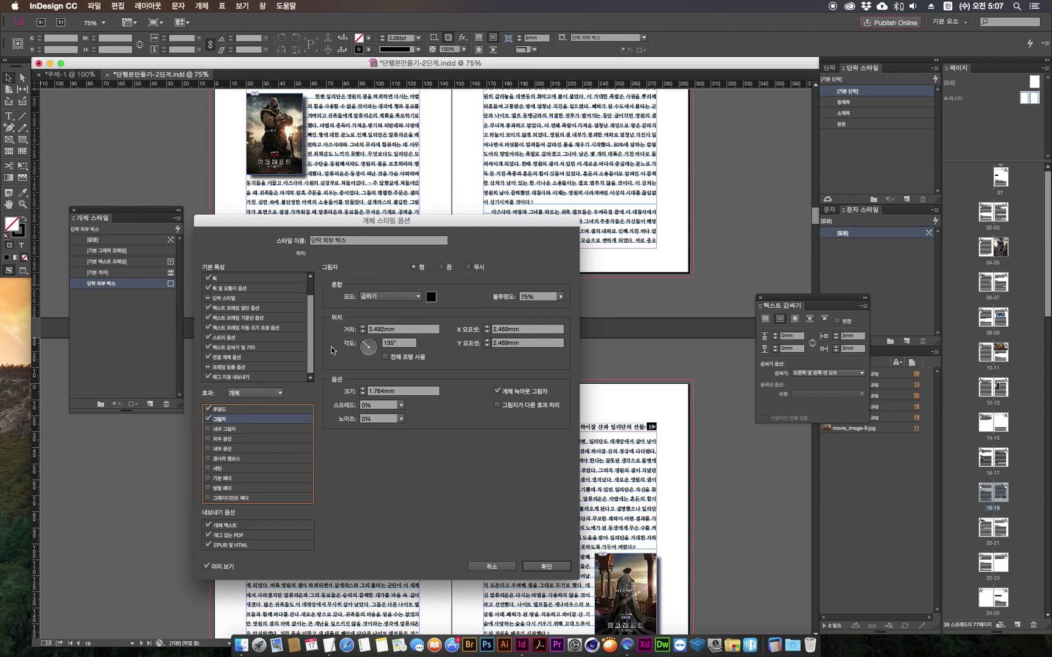
pyautogui.click(395, 329)
pyautogui.write('1')
pyautogui.press('Tab')
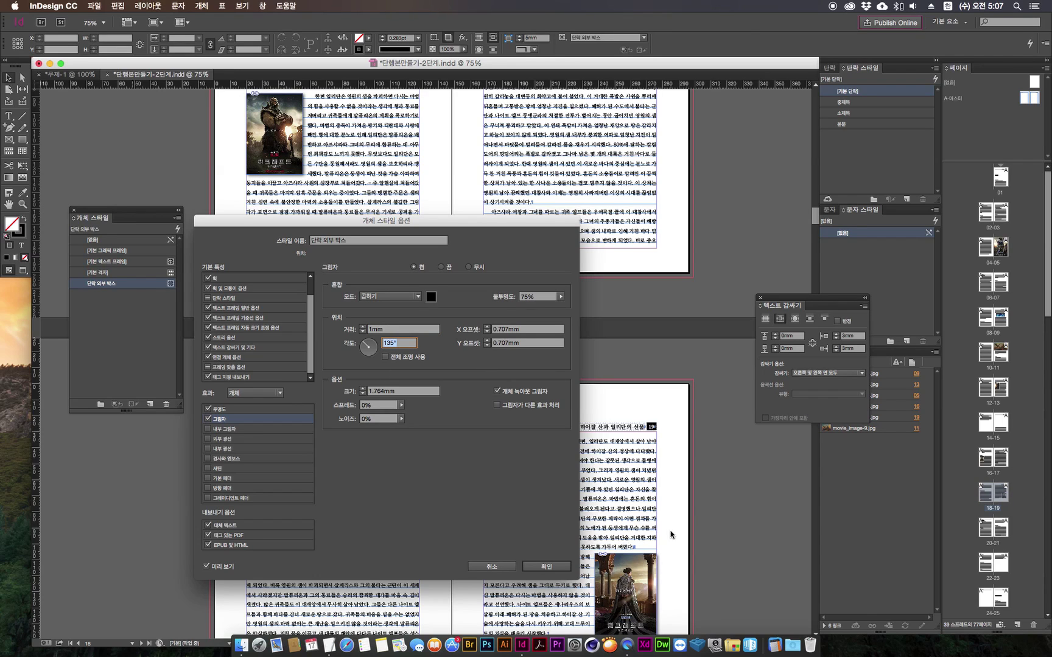
pyautogui.click(547, 567)
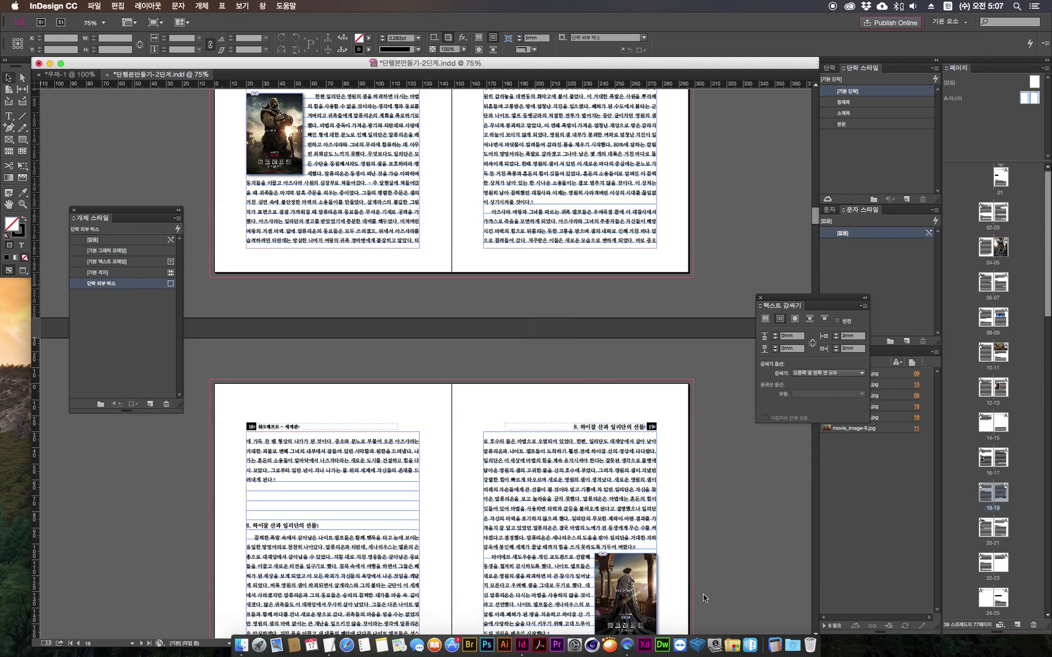
pyautogui.click(24, 271)
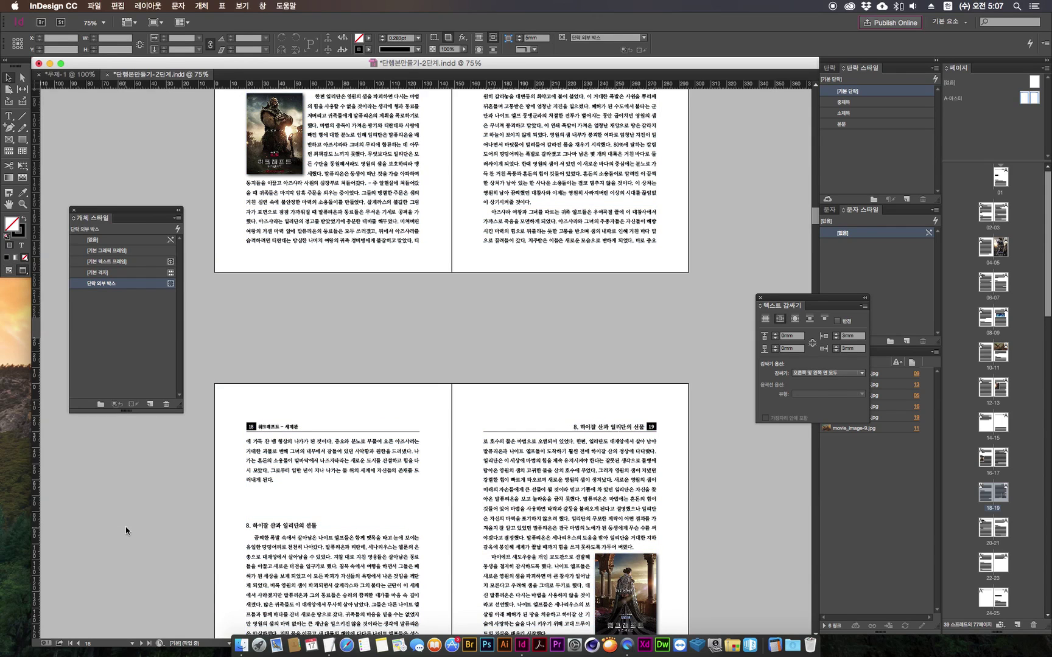
pyautogui.press('super+minus')
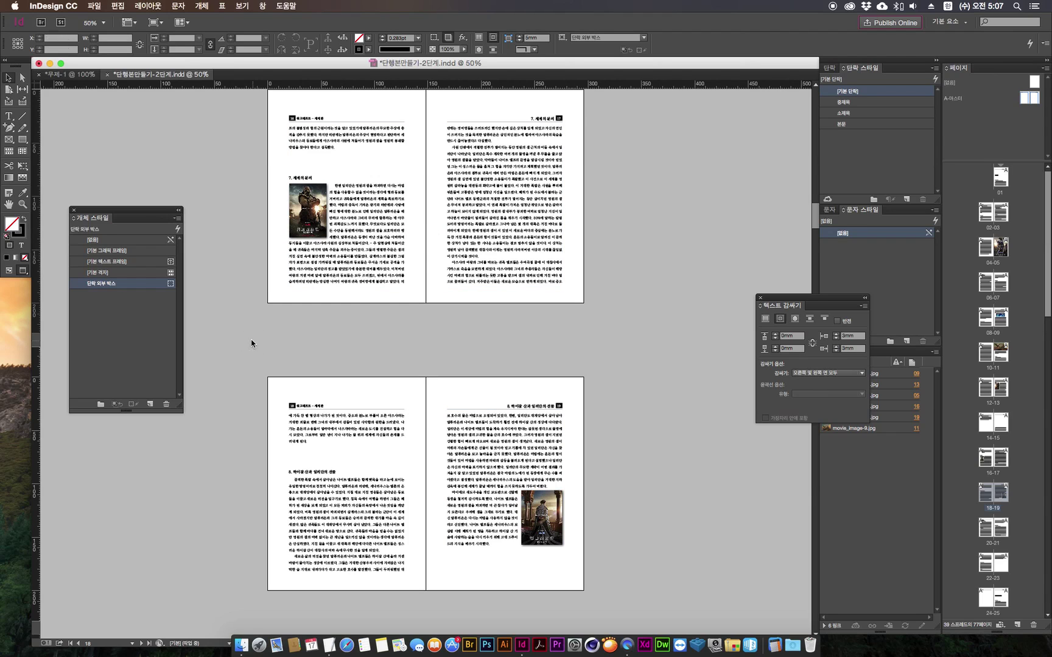
# Reopen the 단락 외부 박스 object style's options and turn off its drop shadow effect.
pyautogui.doubleClick(122, 282)
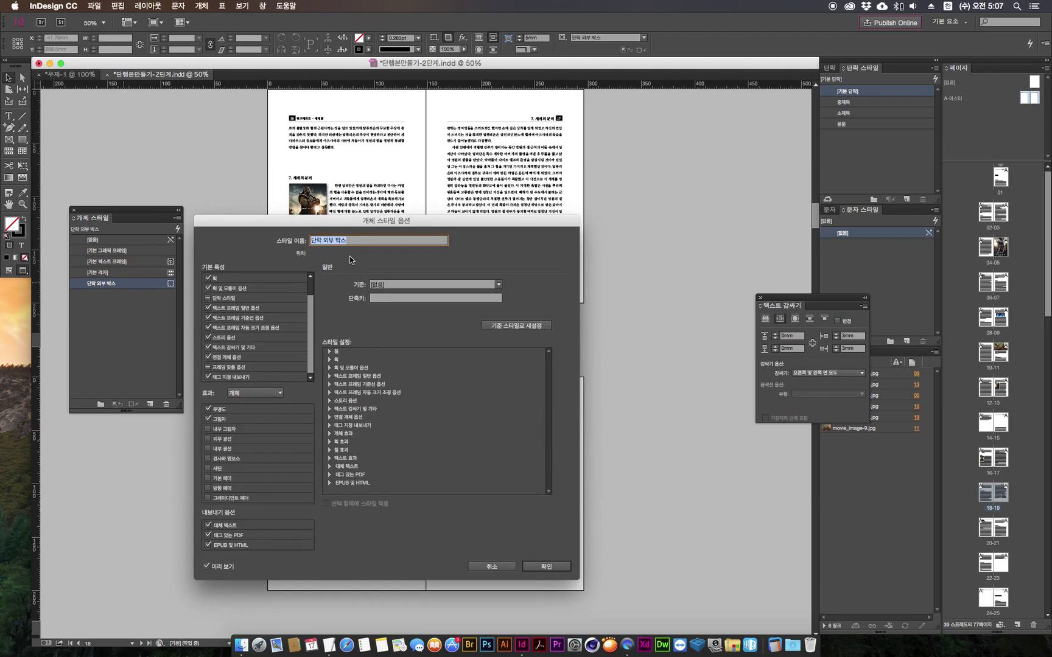
pyautogui.moveTo(353, 221); pyautogui.dragTo(256, 302)
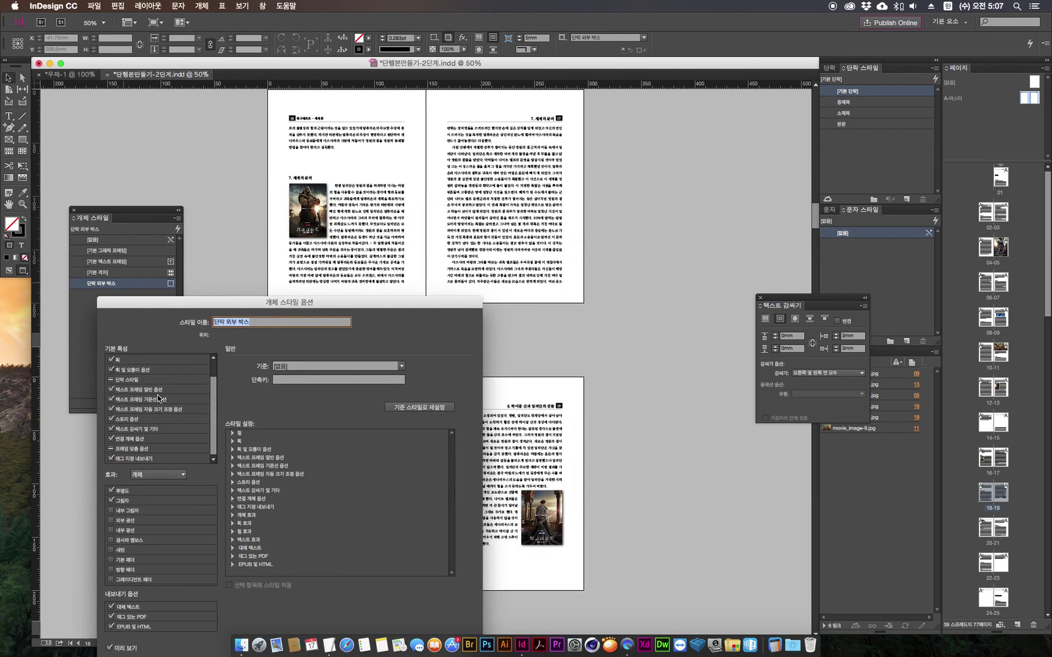
pyautogui.click(110, 501)
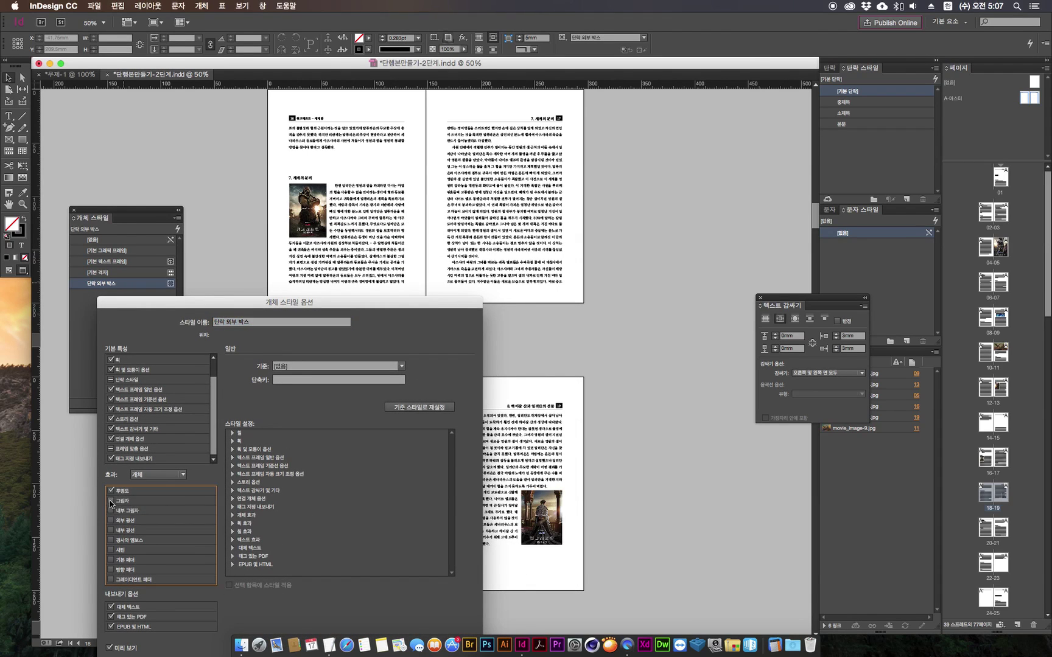
pyautogui.moveTo(254, 305); pyautogui.dragTo(250, 254)
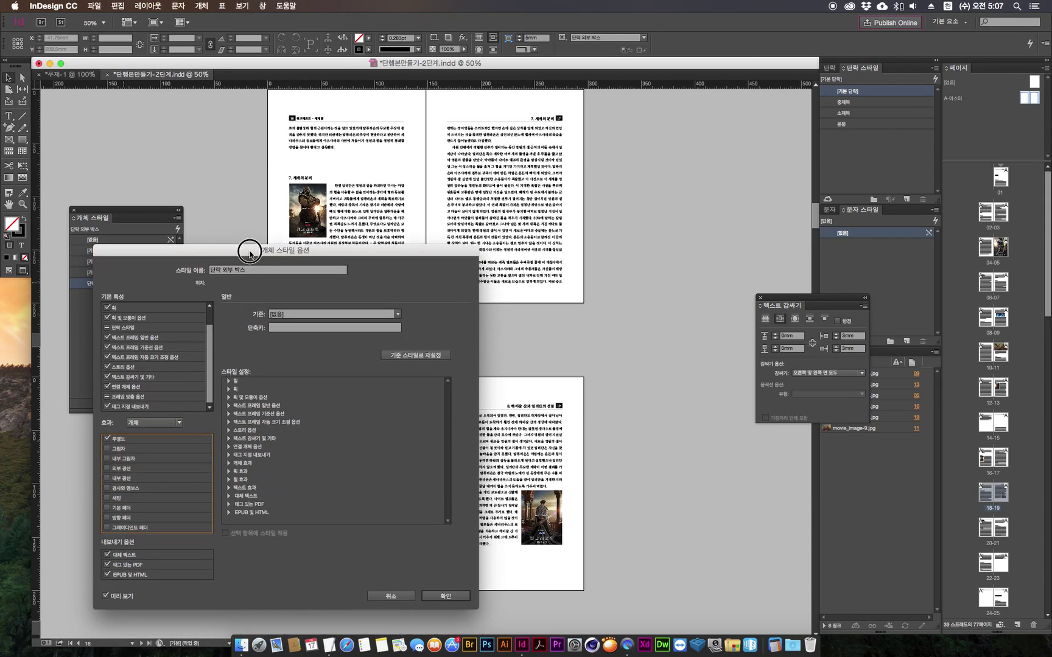
# Give the 단락 외부 박스 style rounded (둥글게) corners of 3 mm on all four corners and apply the style changes.
pyautogui.click(147, 319)
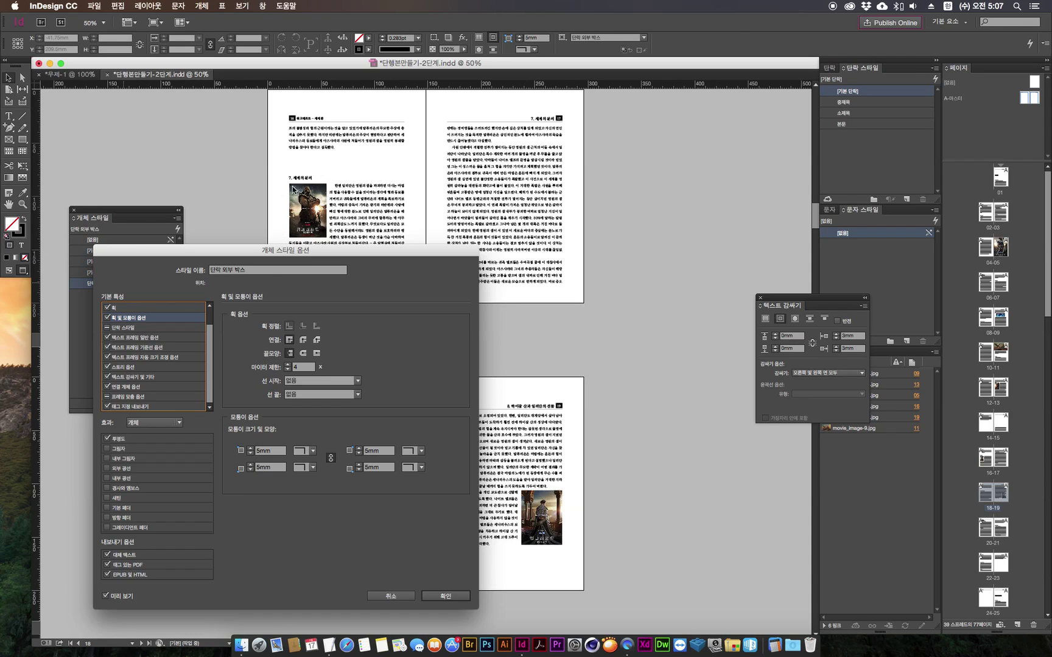
pyautogui.click(314, 452)
pyautogui.click(250, 454)
pyautogui.click(251, 454)
pyautogui.click(250, 453)
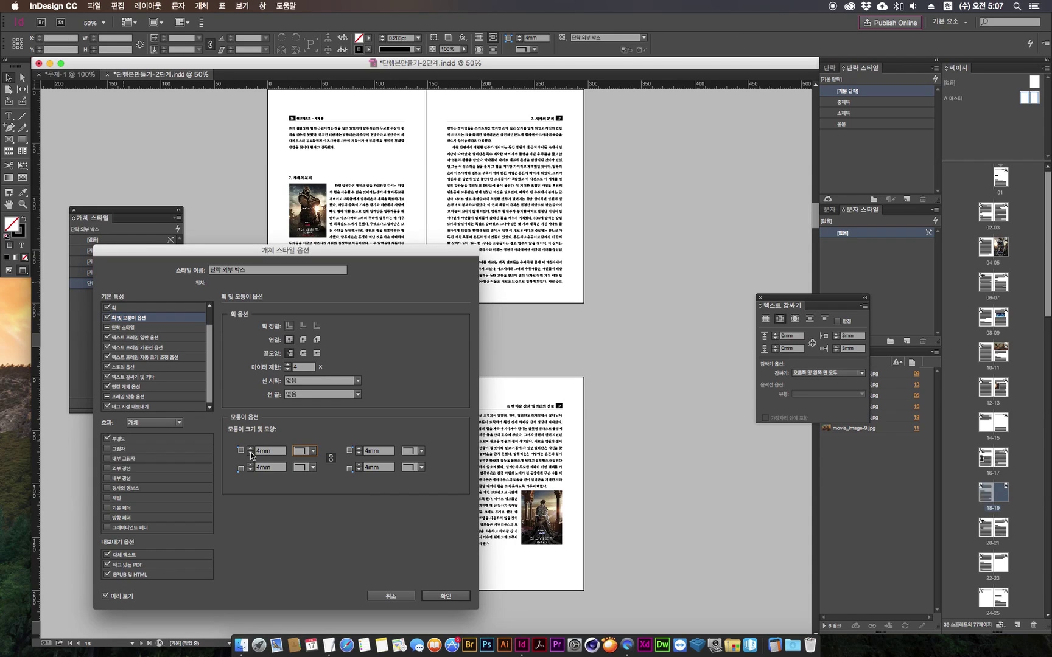
pyautogui.click(250, 453)
pyautogui.click(250, 449)
pyautogui.click(250, 449)
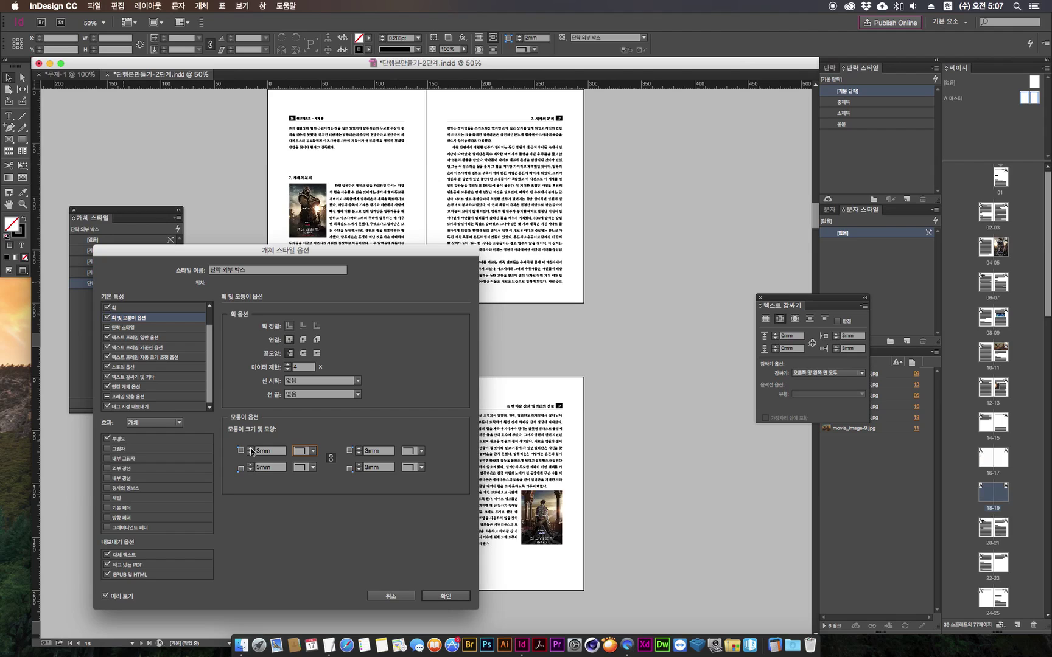
pyautogui.click(251, 448)
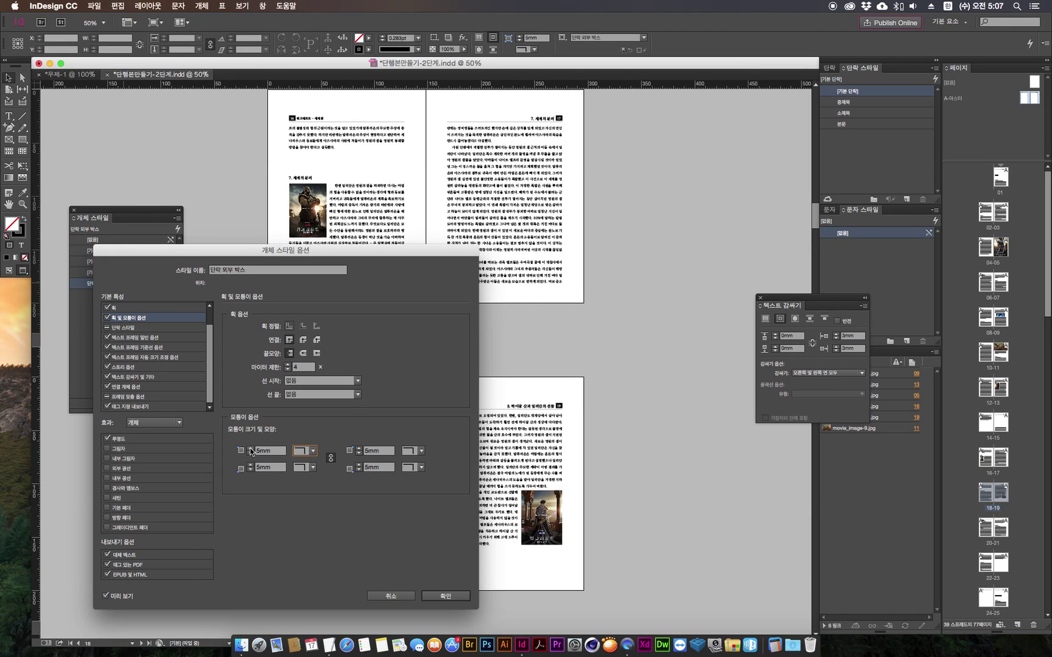
pyautogui.click(250, 456)
pyautogui.click(313, 452)
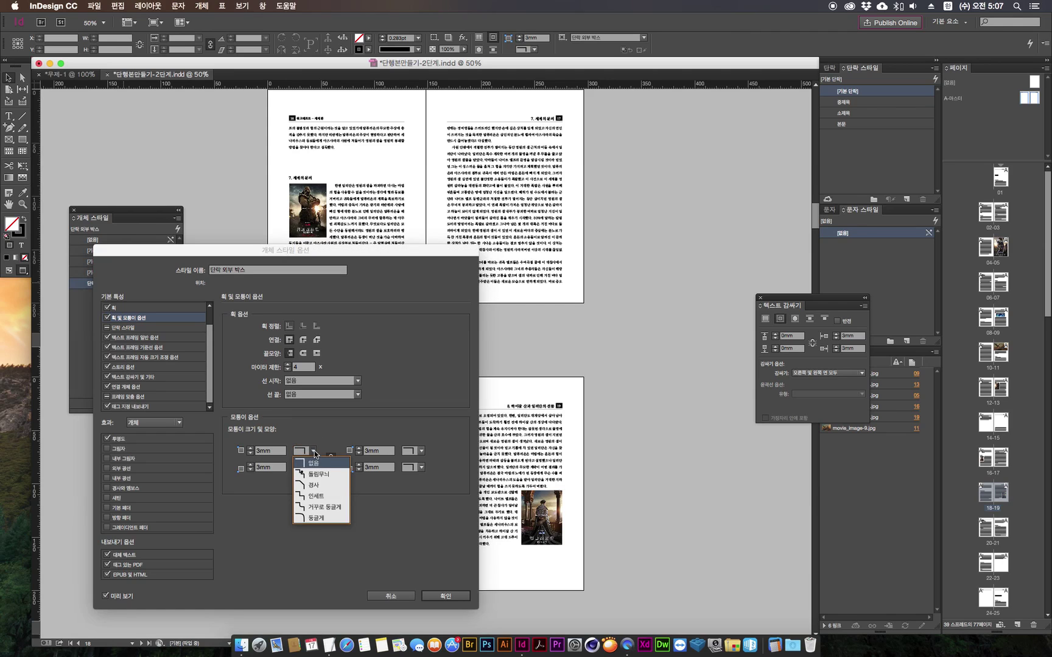
pyautogui.click(313, 518)
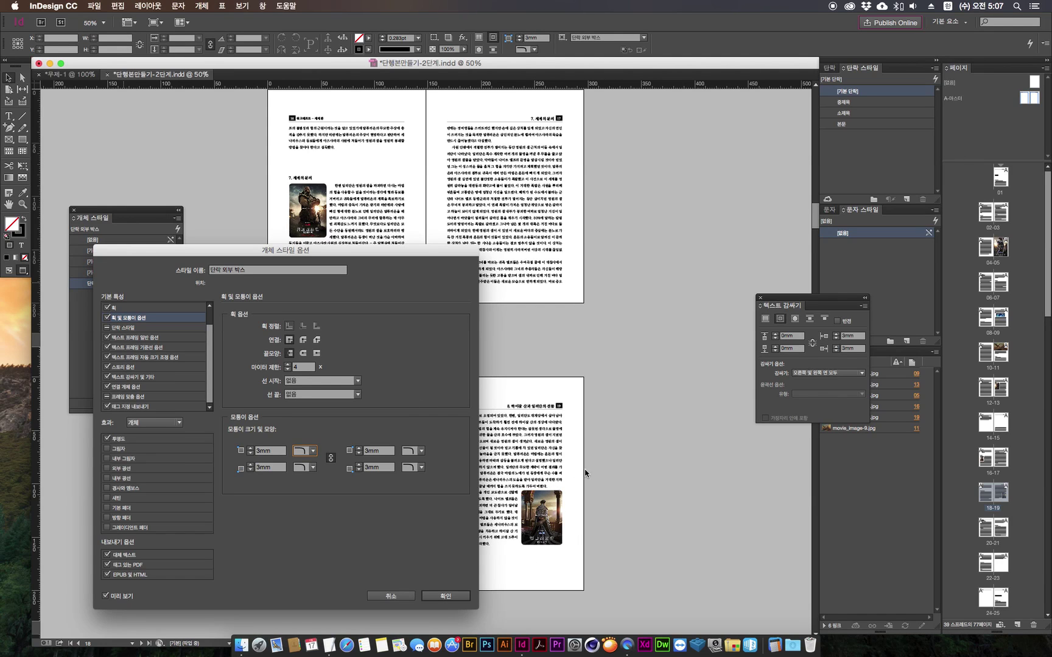
pyautogui.click(446, 597)
pyautogui.click(667, 293)
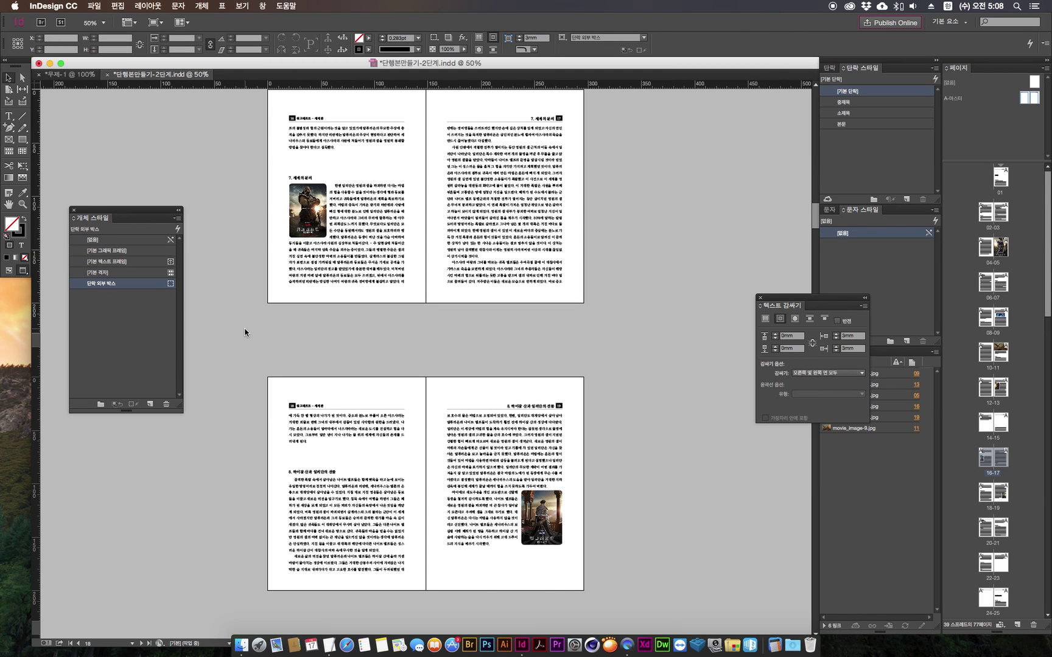
# Inspect the rounded corners of the anchored poster on page 16 up close.
pyautogui.press('super+equal')
pyautogui.moveTo(186, 275); pyautogui.dragTo(218, 369)
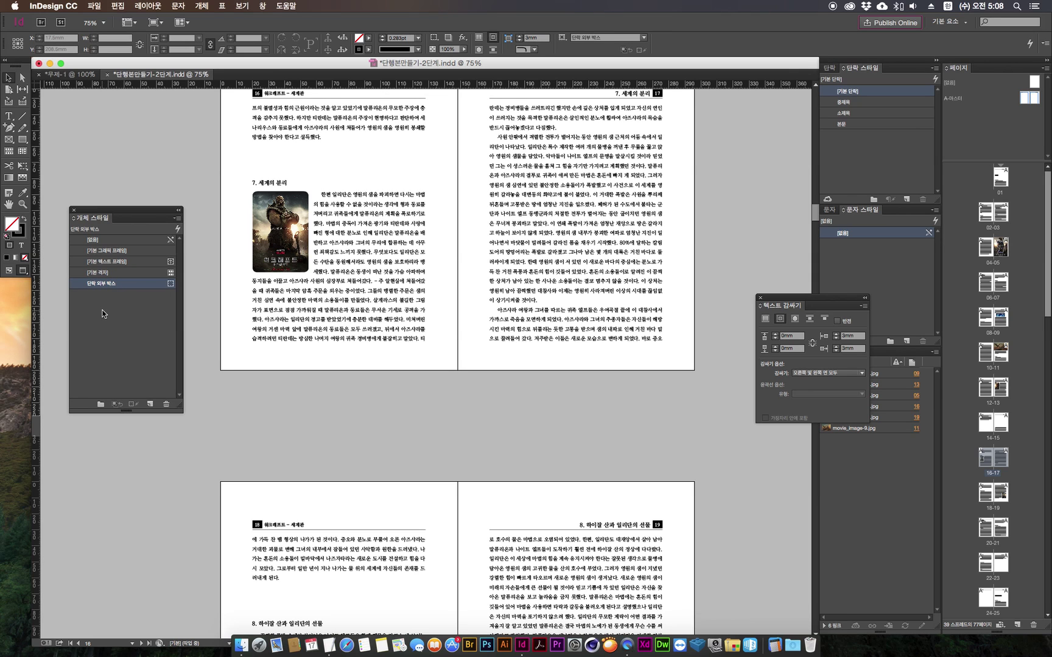
pyautogui.click(264, 238)
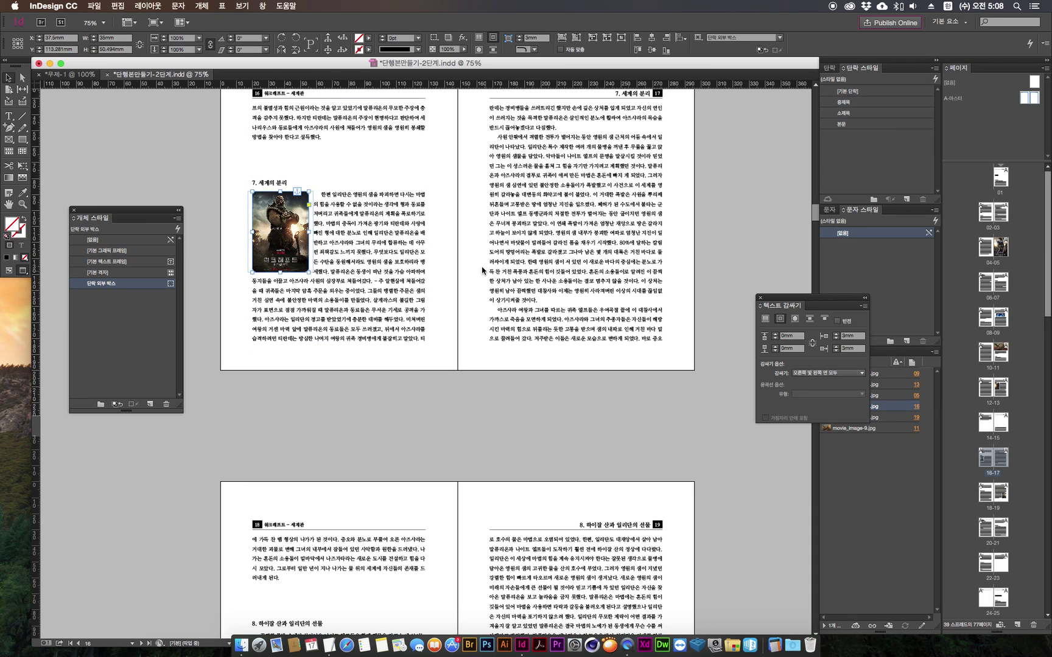
pyautogui.click(422, 441)
pyautogui.click(268, 245)
pyautogui.click(251, 389)
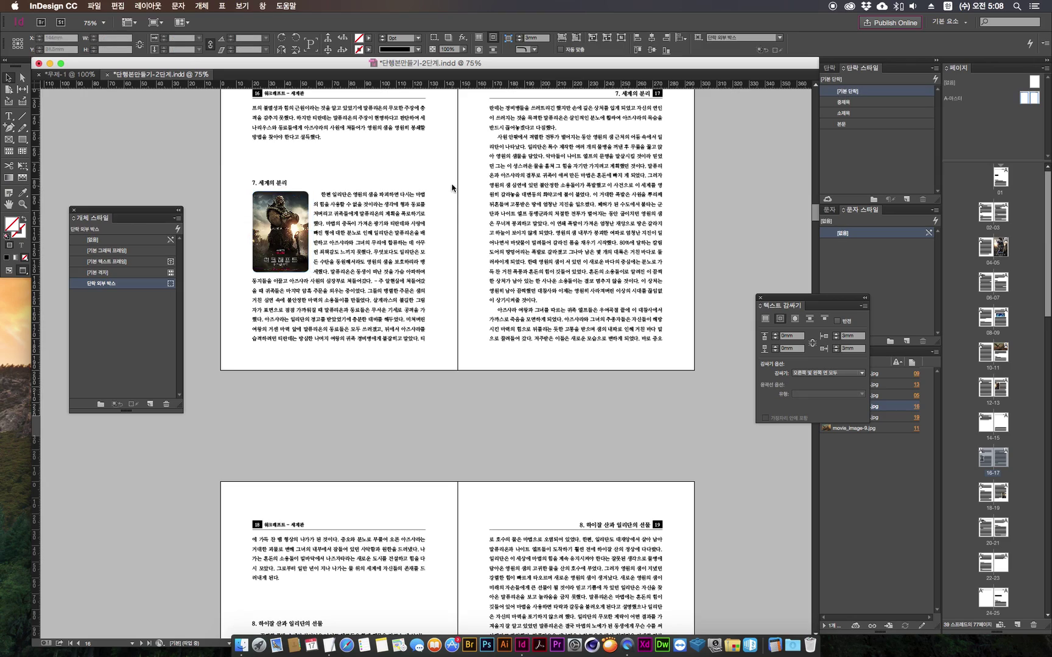
# Go back to the spread of pages 10–11 and check the object style of the large image on page 11.
pyautogui.moveTo(412, 425); pyautogui.dragTo(412, 451)
pyautogui.scroll(15, 412, 451)
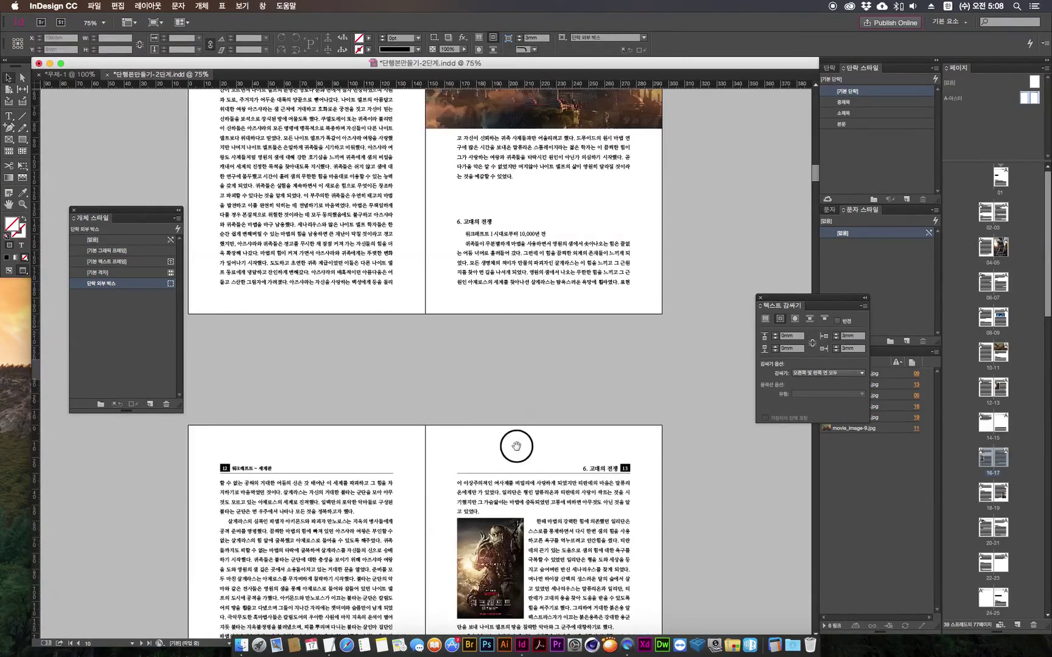
pyautogui.scroll(5, 516, 446)
pyautogui.click(515, 323)
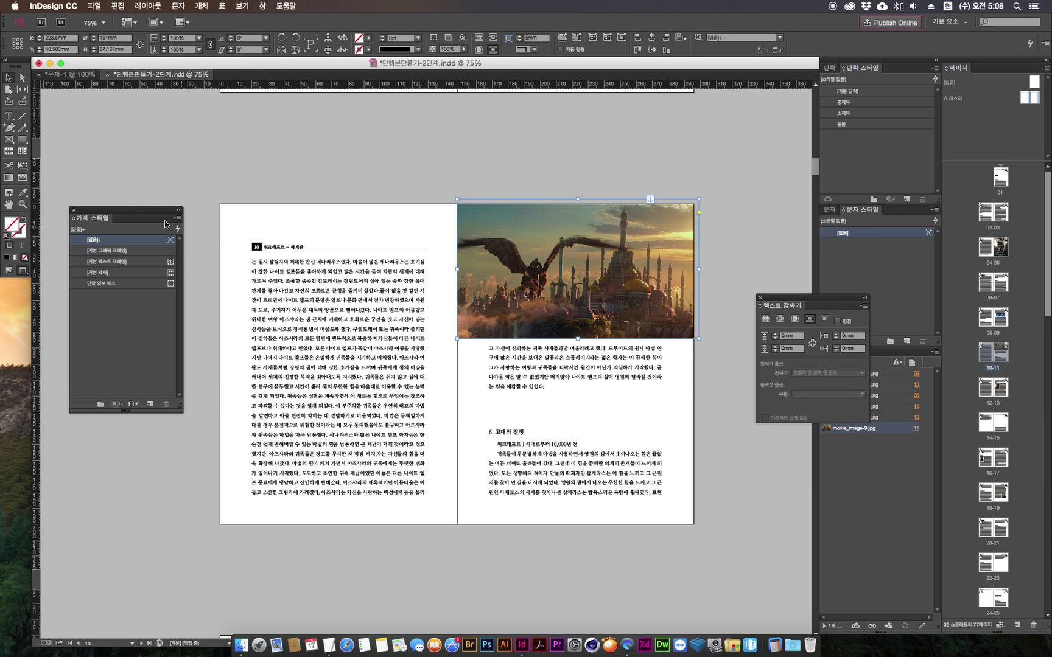
pyautogui.moveTo(137, 210); pyautogui.dragTo(126, 303)
pyautogui.click(227, 232)
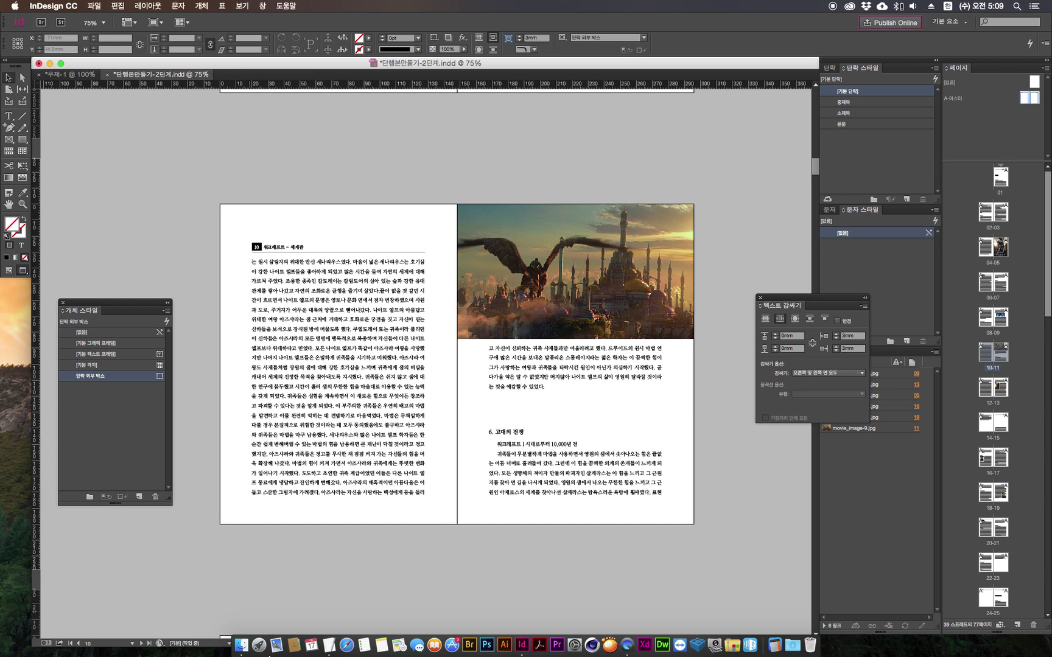
# Switch to the TextEdit outline and review the line on emphasizing specific text with character, nested and GREP styles.
pyautogui.click(327, 644)
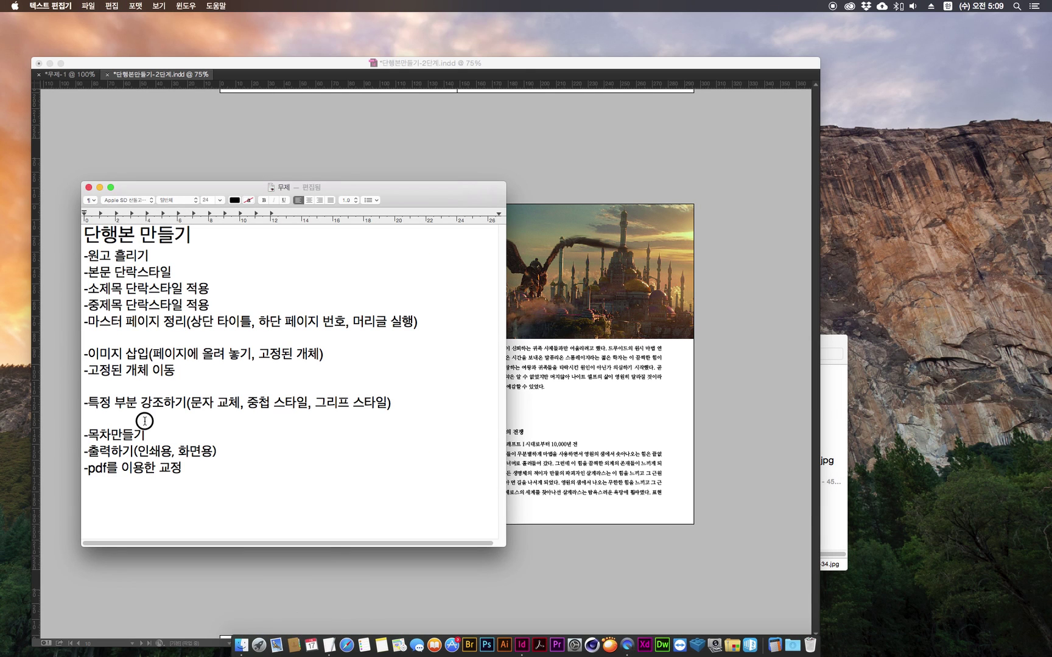
pyautogui.moveTo(84, 403); pyautogui.dragTo(414, 406)
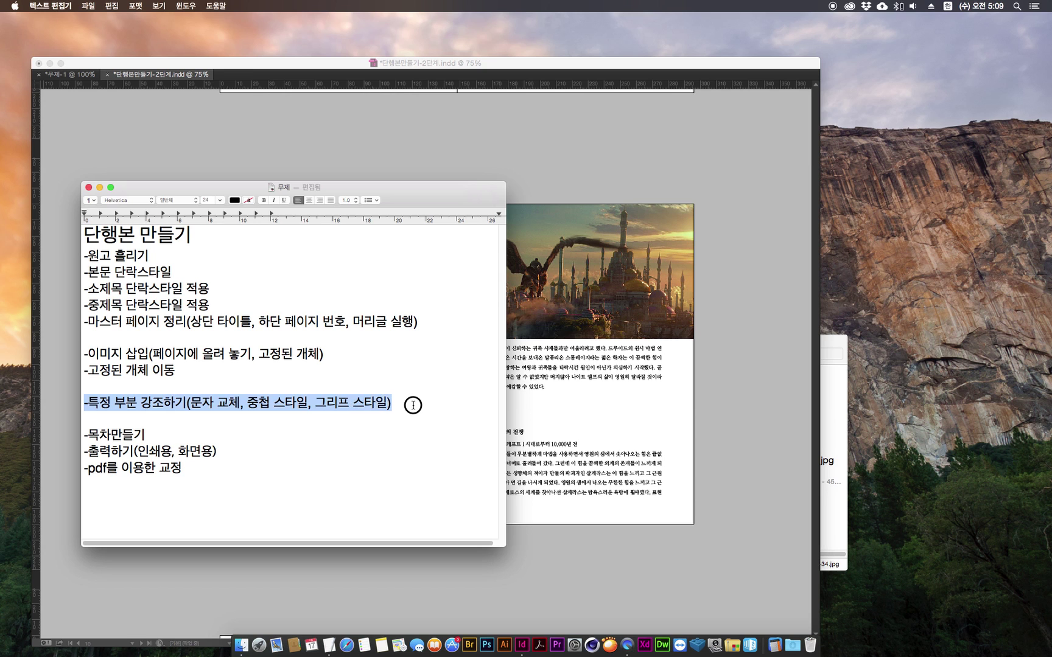
pyautogui.click(400, 406)
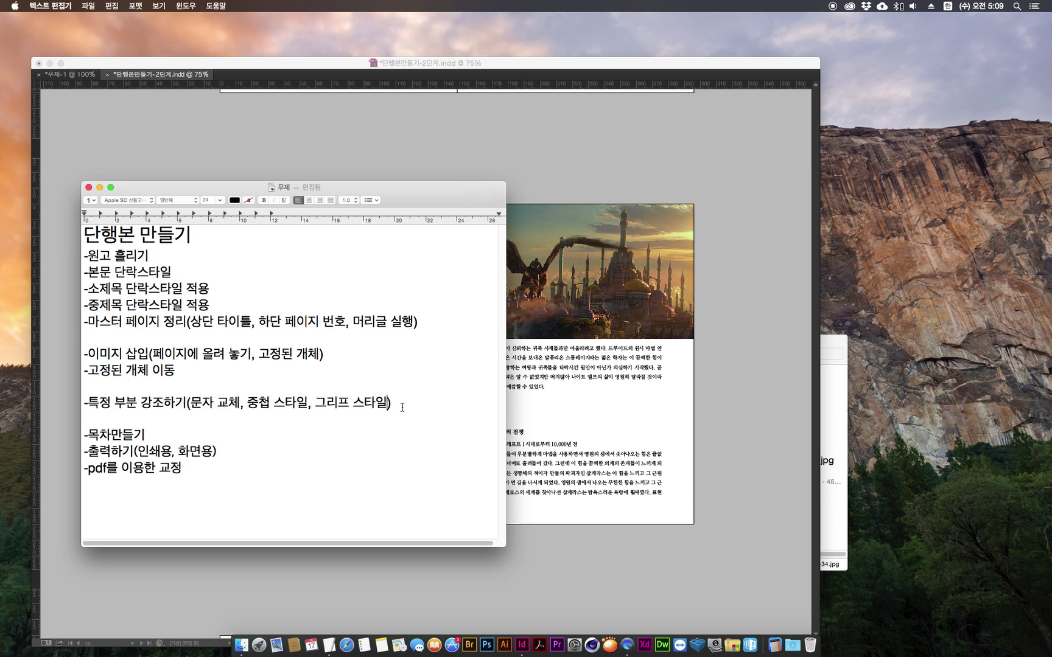
pyautogui.doubleClick(262, 402)
pyautogui.moveTo(296, 403); pyautogui.dragTo(347, 404)
pyautogui.click(352, 404)
# Return to the InDesign book document and fit the spread of pages 10–11 in the window.
pyautogui.click(673, 428)
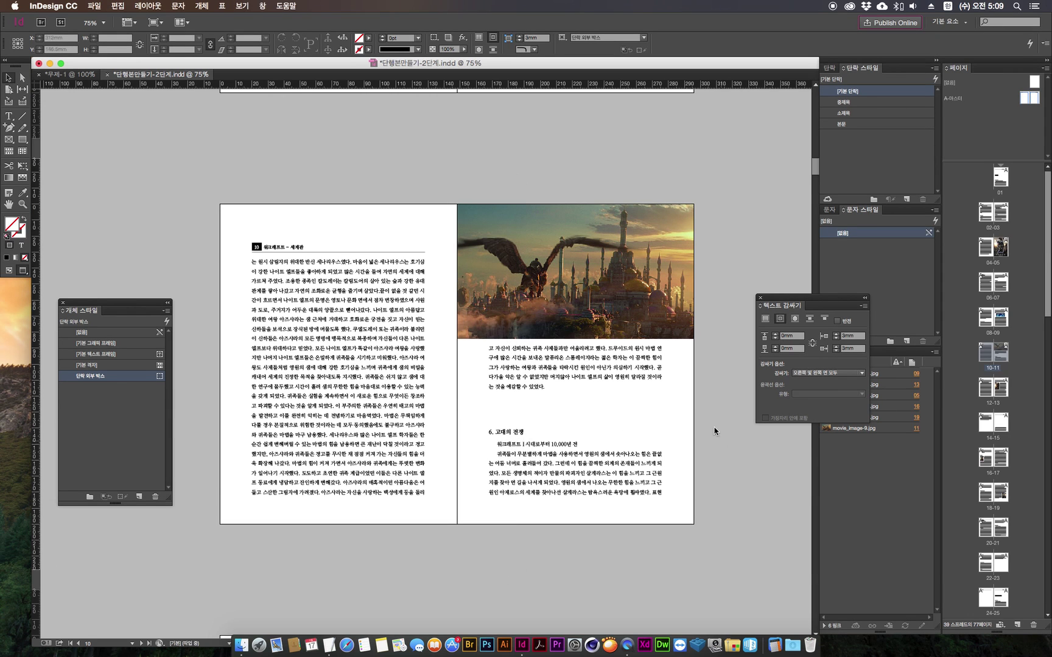
pyautogui.press('super+minus')
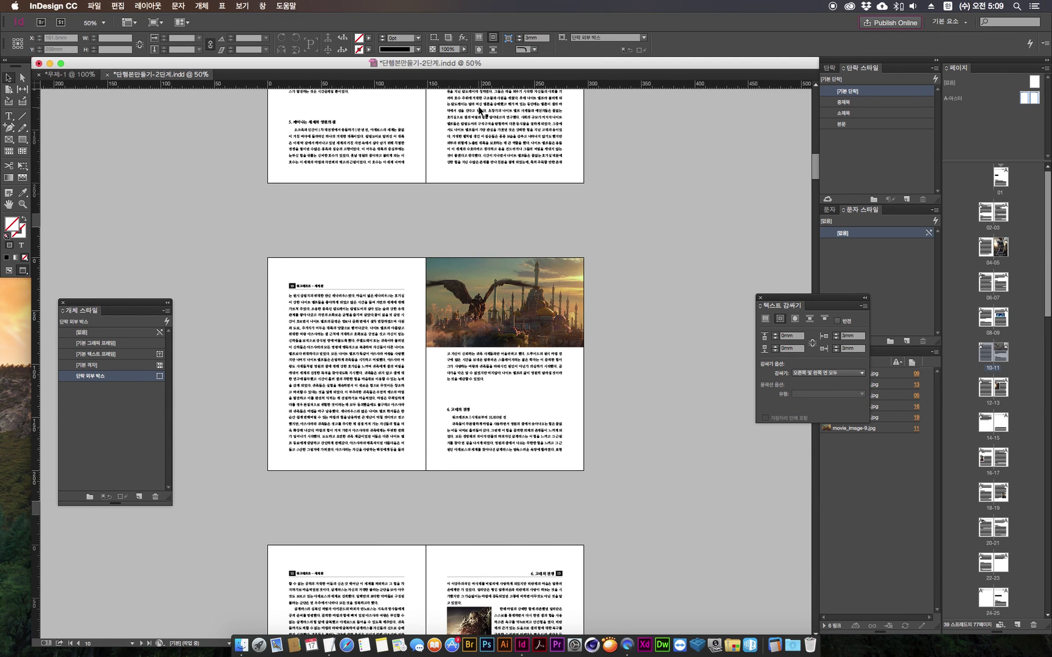
pyautogui.press('super+alt+0')
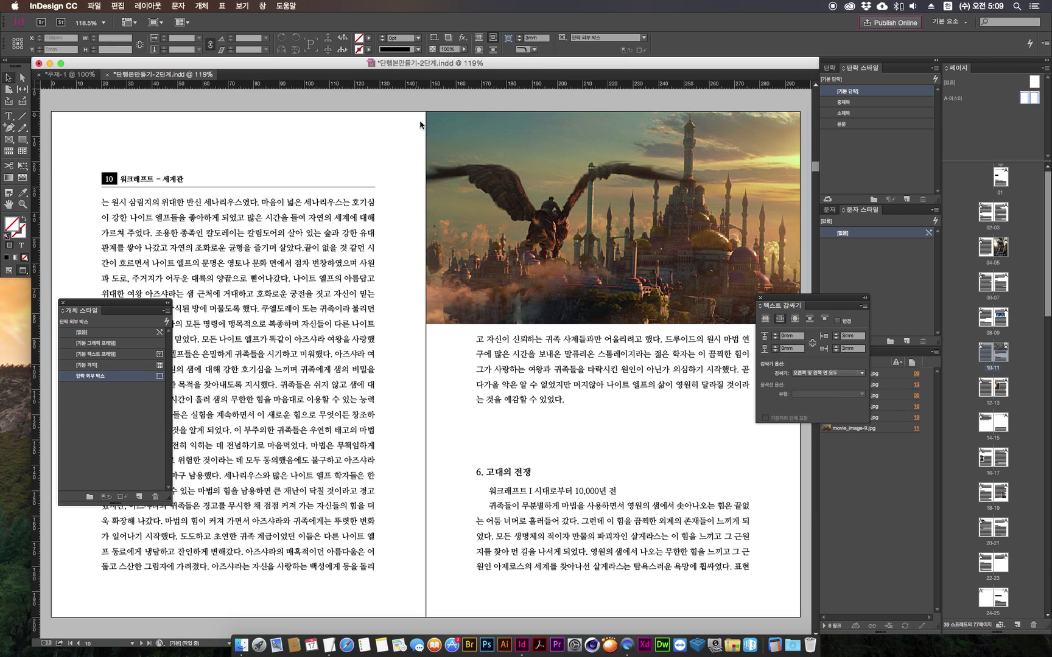